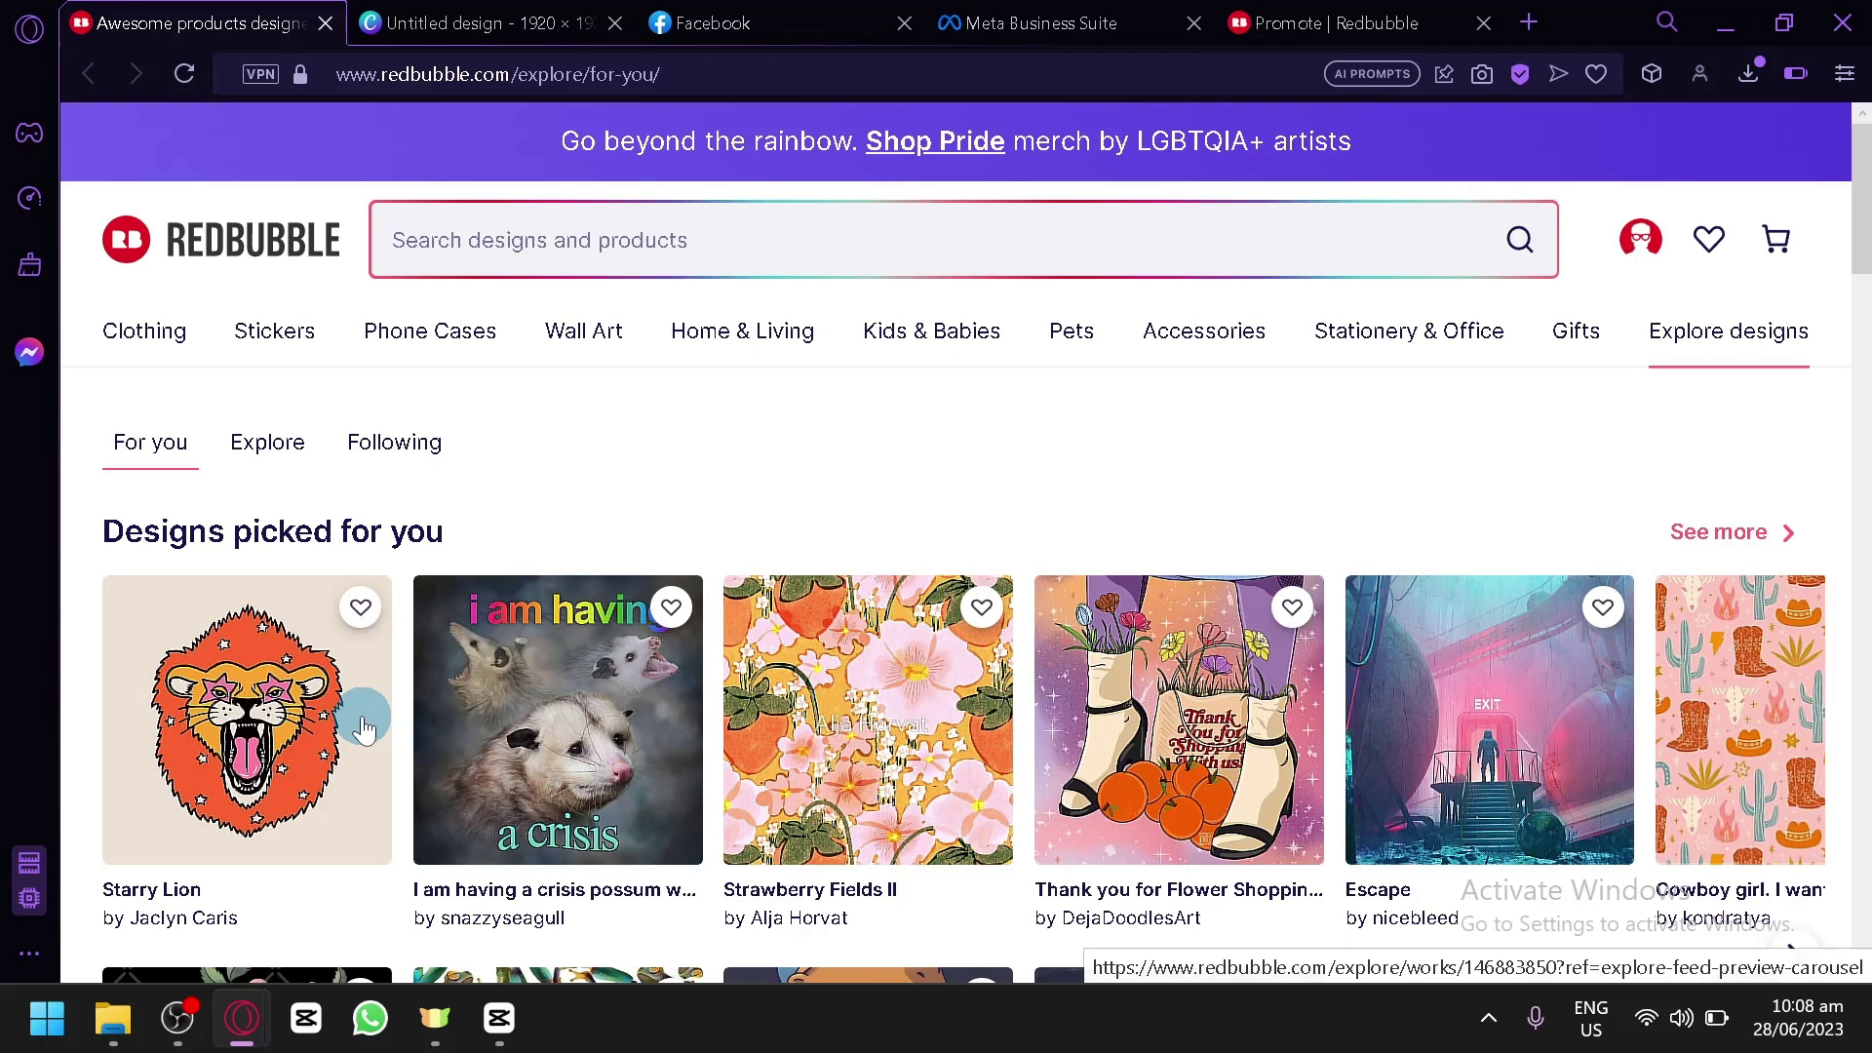
Look through the recommended designs, artists to follow and suggested stickers on the Redbubble For you page.
{"action": "scroll", "coordinate": [410, 668], "scroll_direction": "down", "scroll_amount": 5}
{"action": "scroll", "coordinate": [1056, 447], "scroll_direction": "up", "scroll_amount": 4}
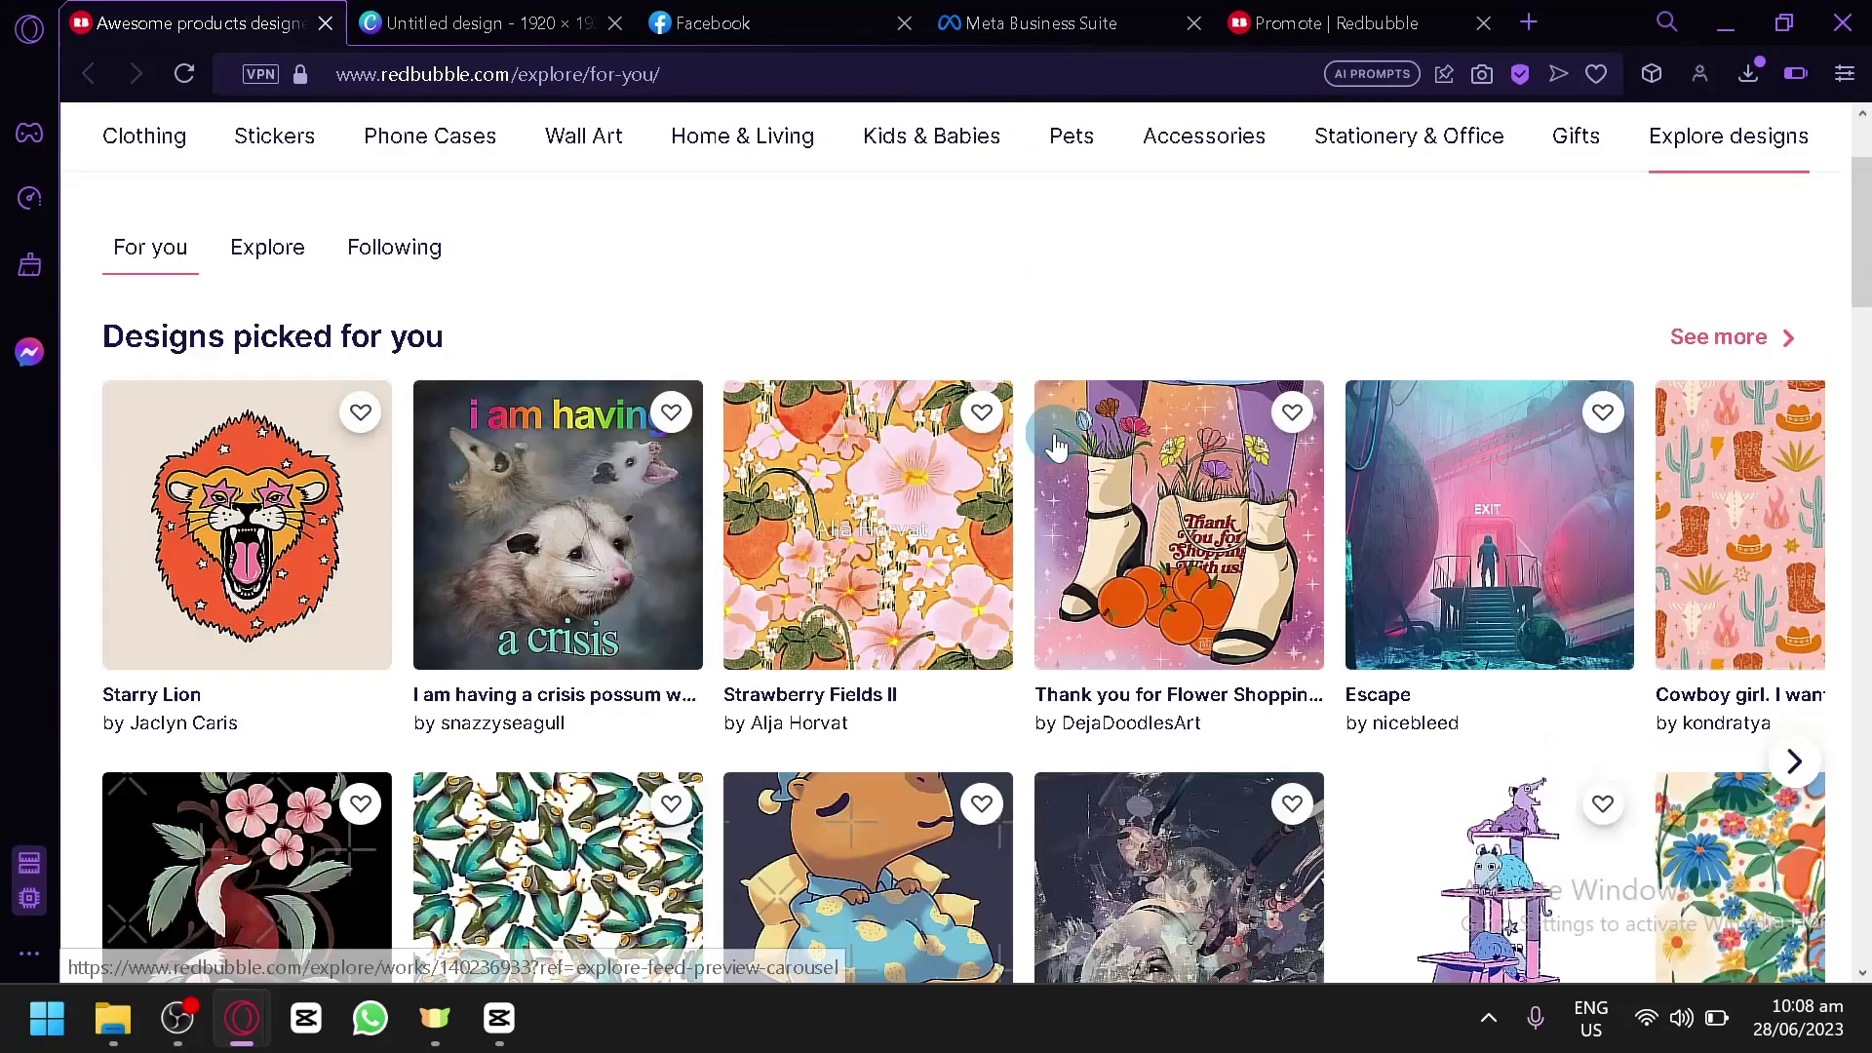
{"action": "scroll", "coordinate": [1072, 410], "scroll_direction": "up", "scroll_amount": 2}
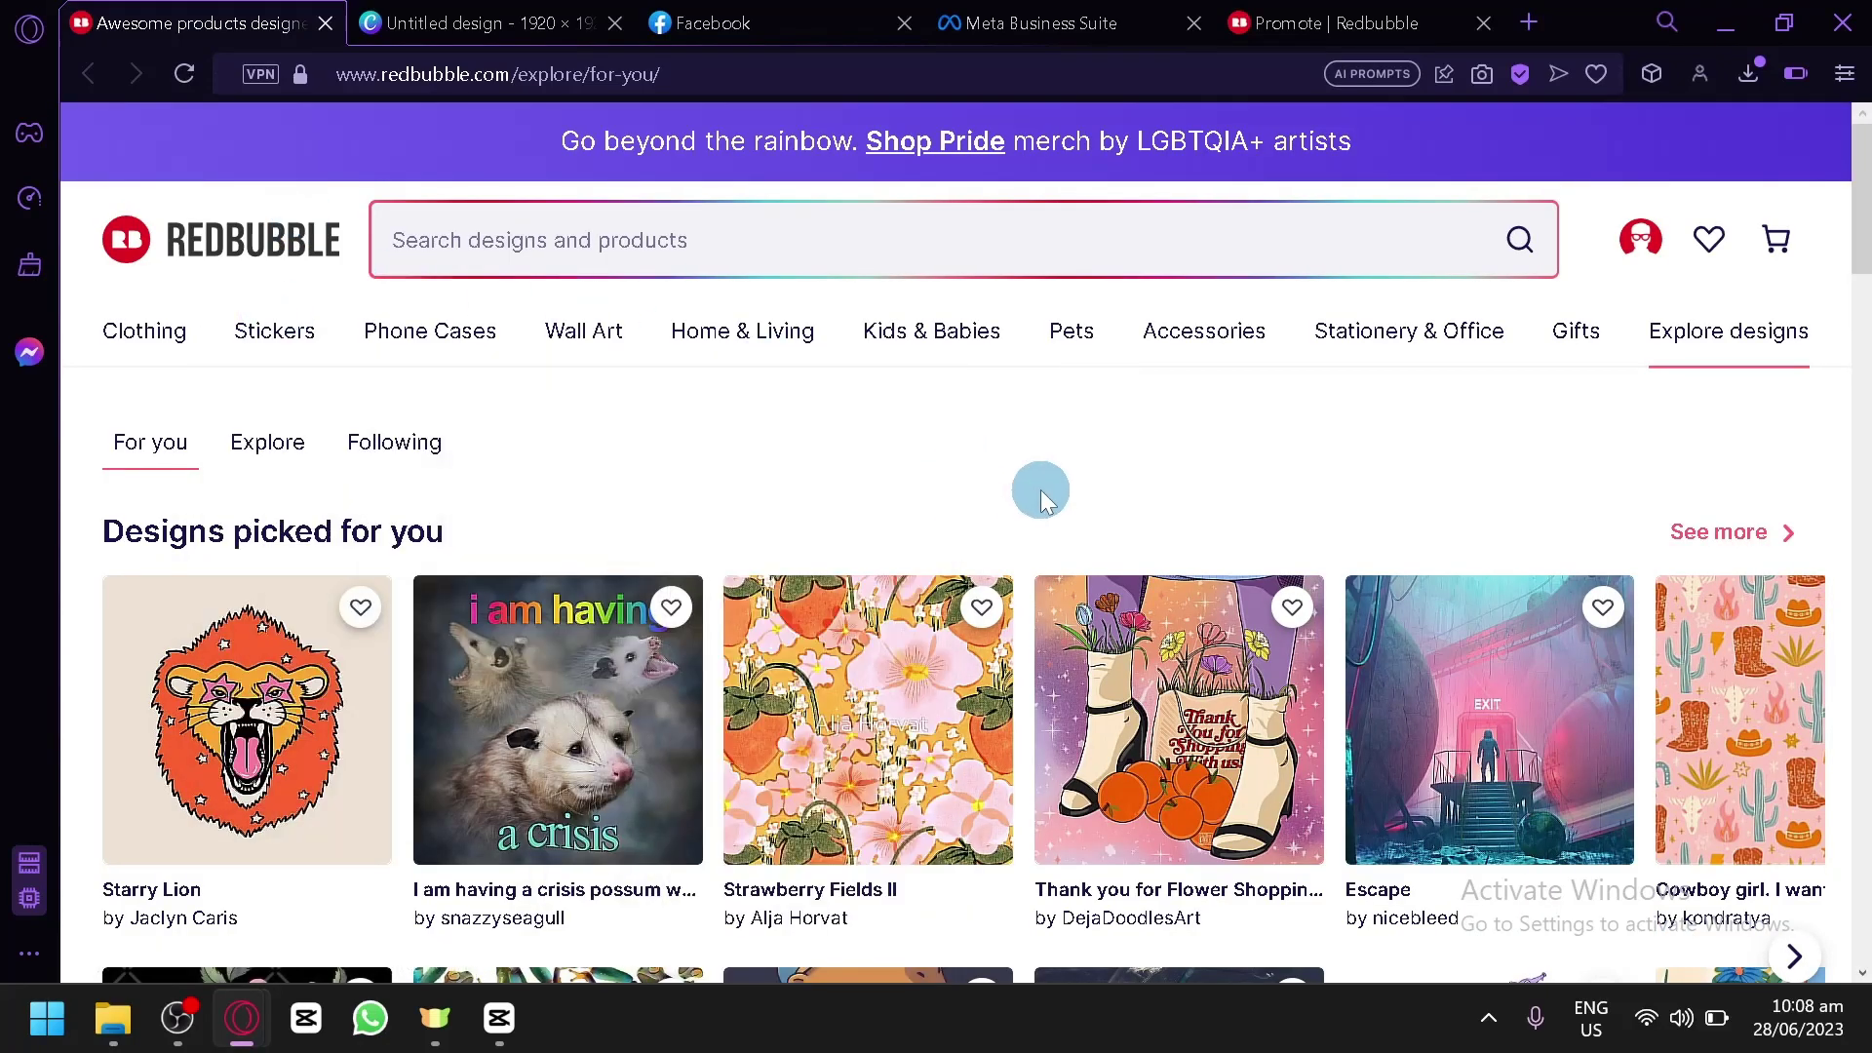
{"action": "scroll", "coordinate": [1039, 490], "scroll_direction": "down", "scroll_amount": 12}
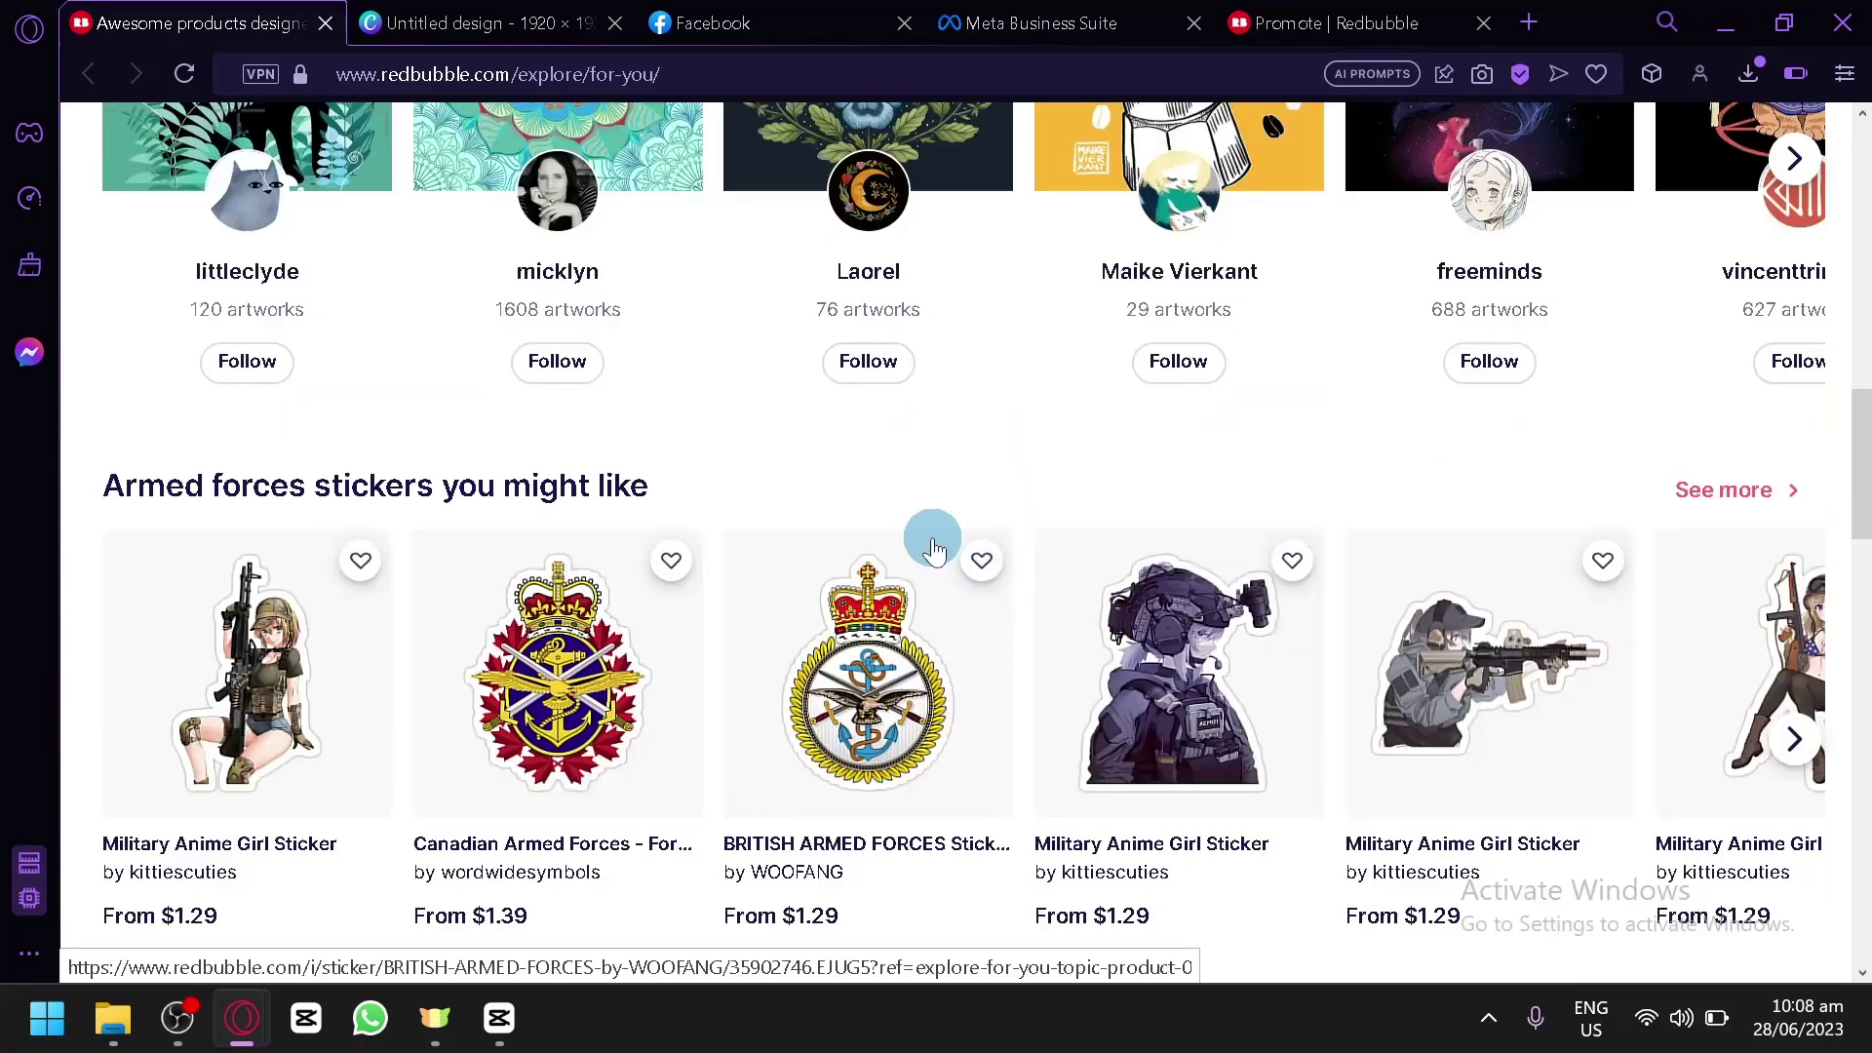
{"action": "scroll", "coordinate": [933, 548], "scroll_direction": "up", "scroll_amount": 4}
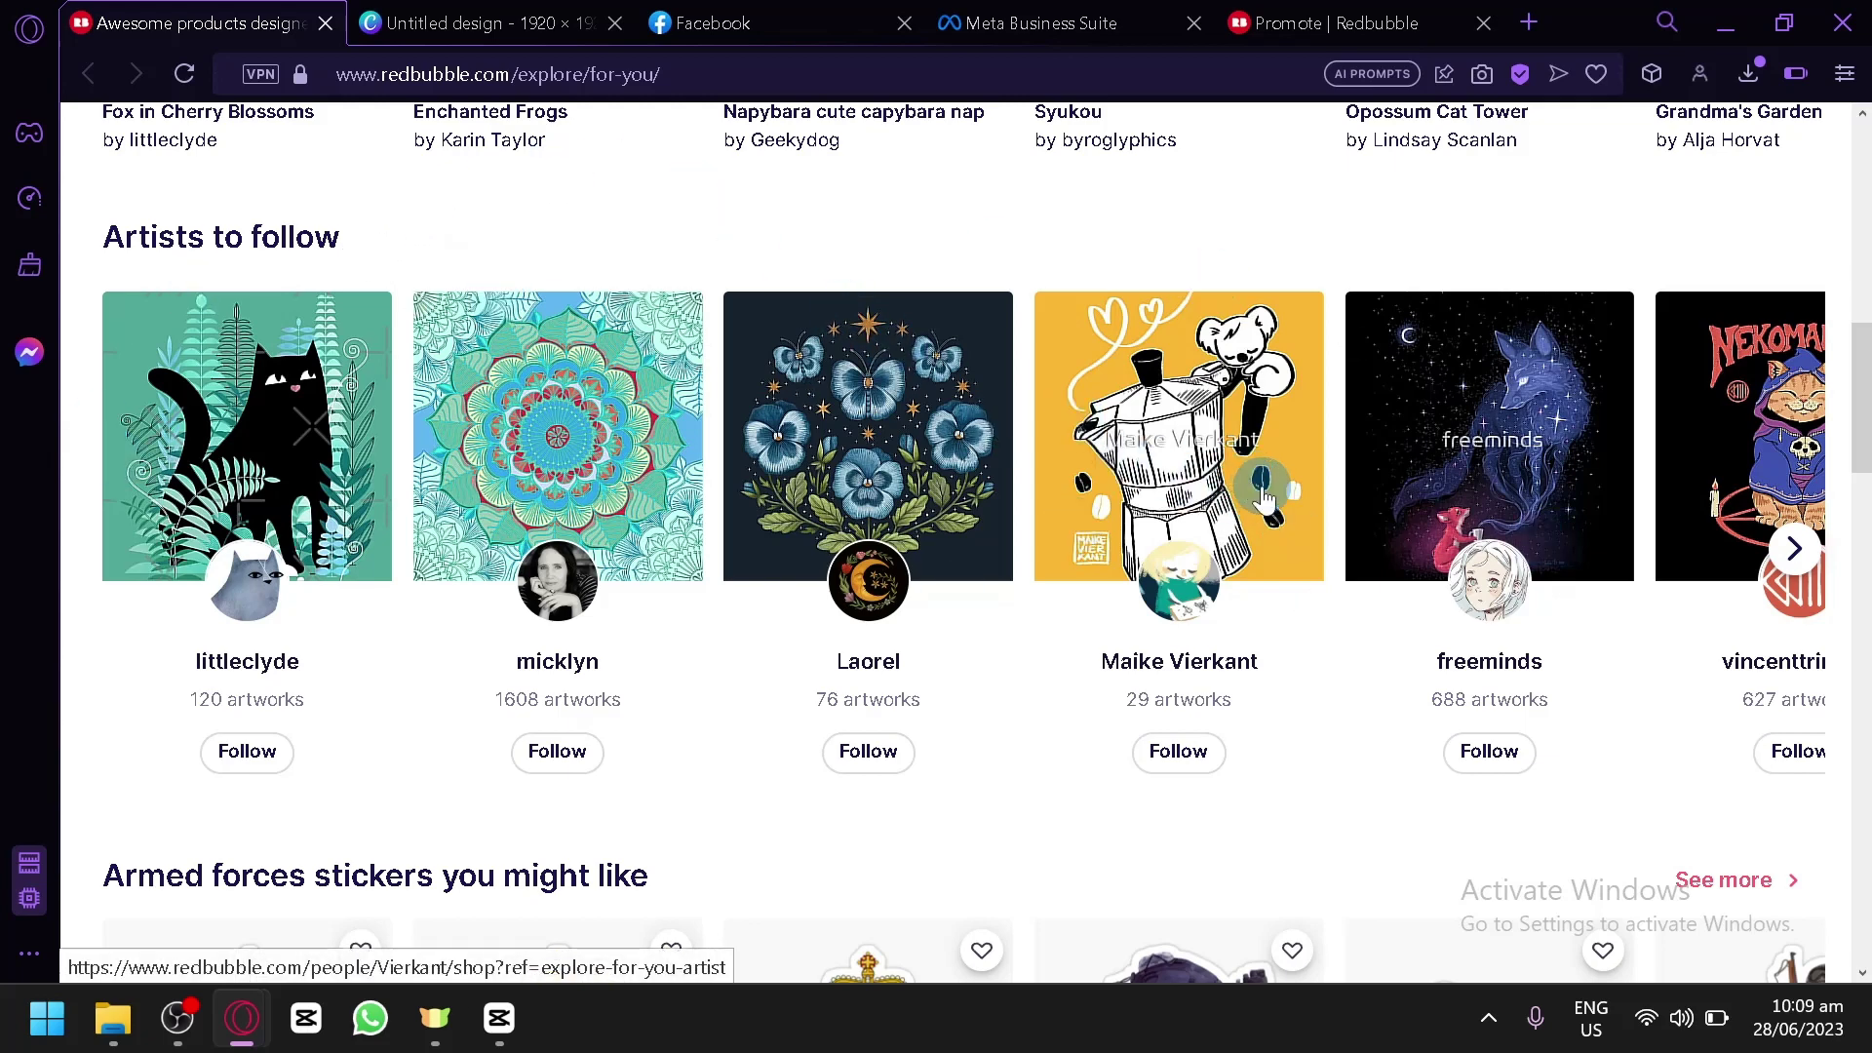
{"action": "scroll", "coordinate": [1265, 499], "scroll_direction": "down", "scroll_amount": 5}
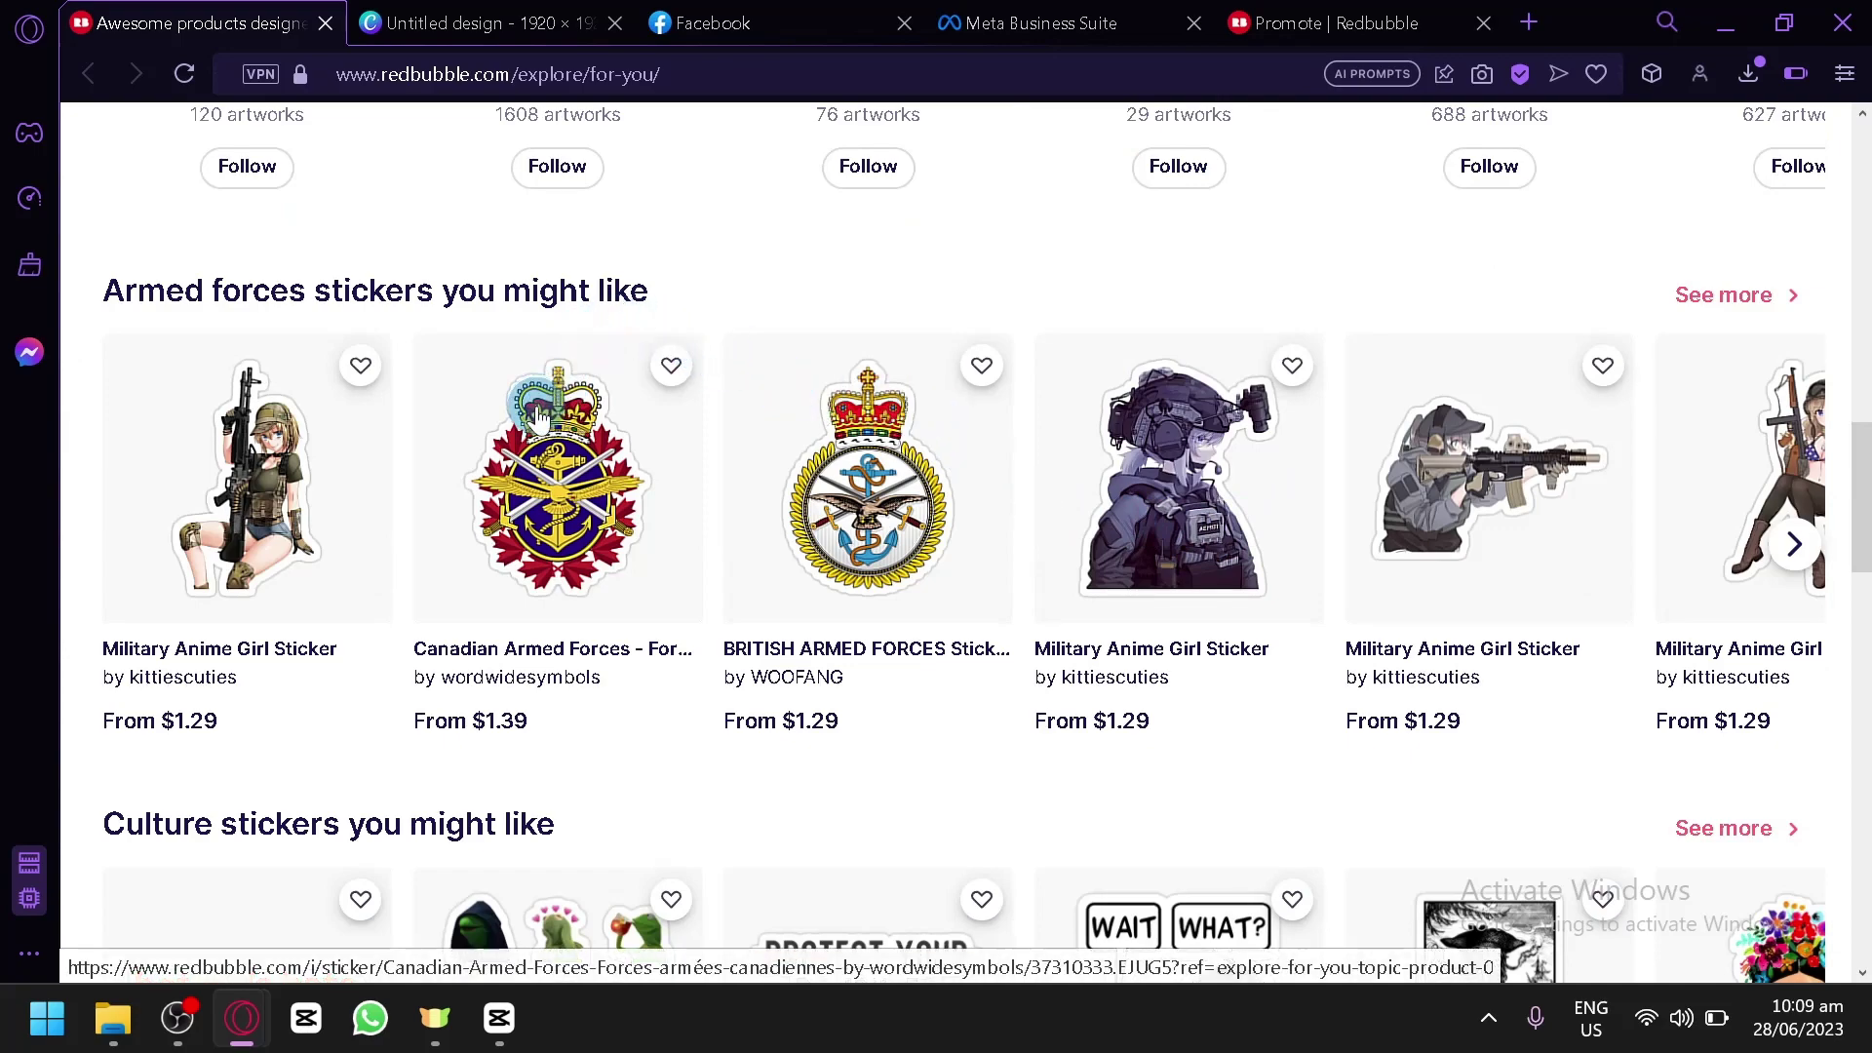
{"action": "scroll", "coordinate": [560, 448], "scroll_direction": "up", "scroll_amount": 15}
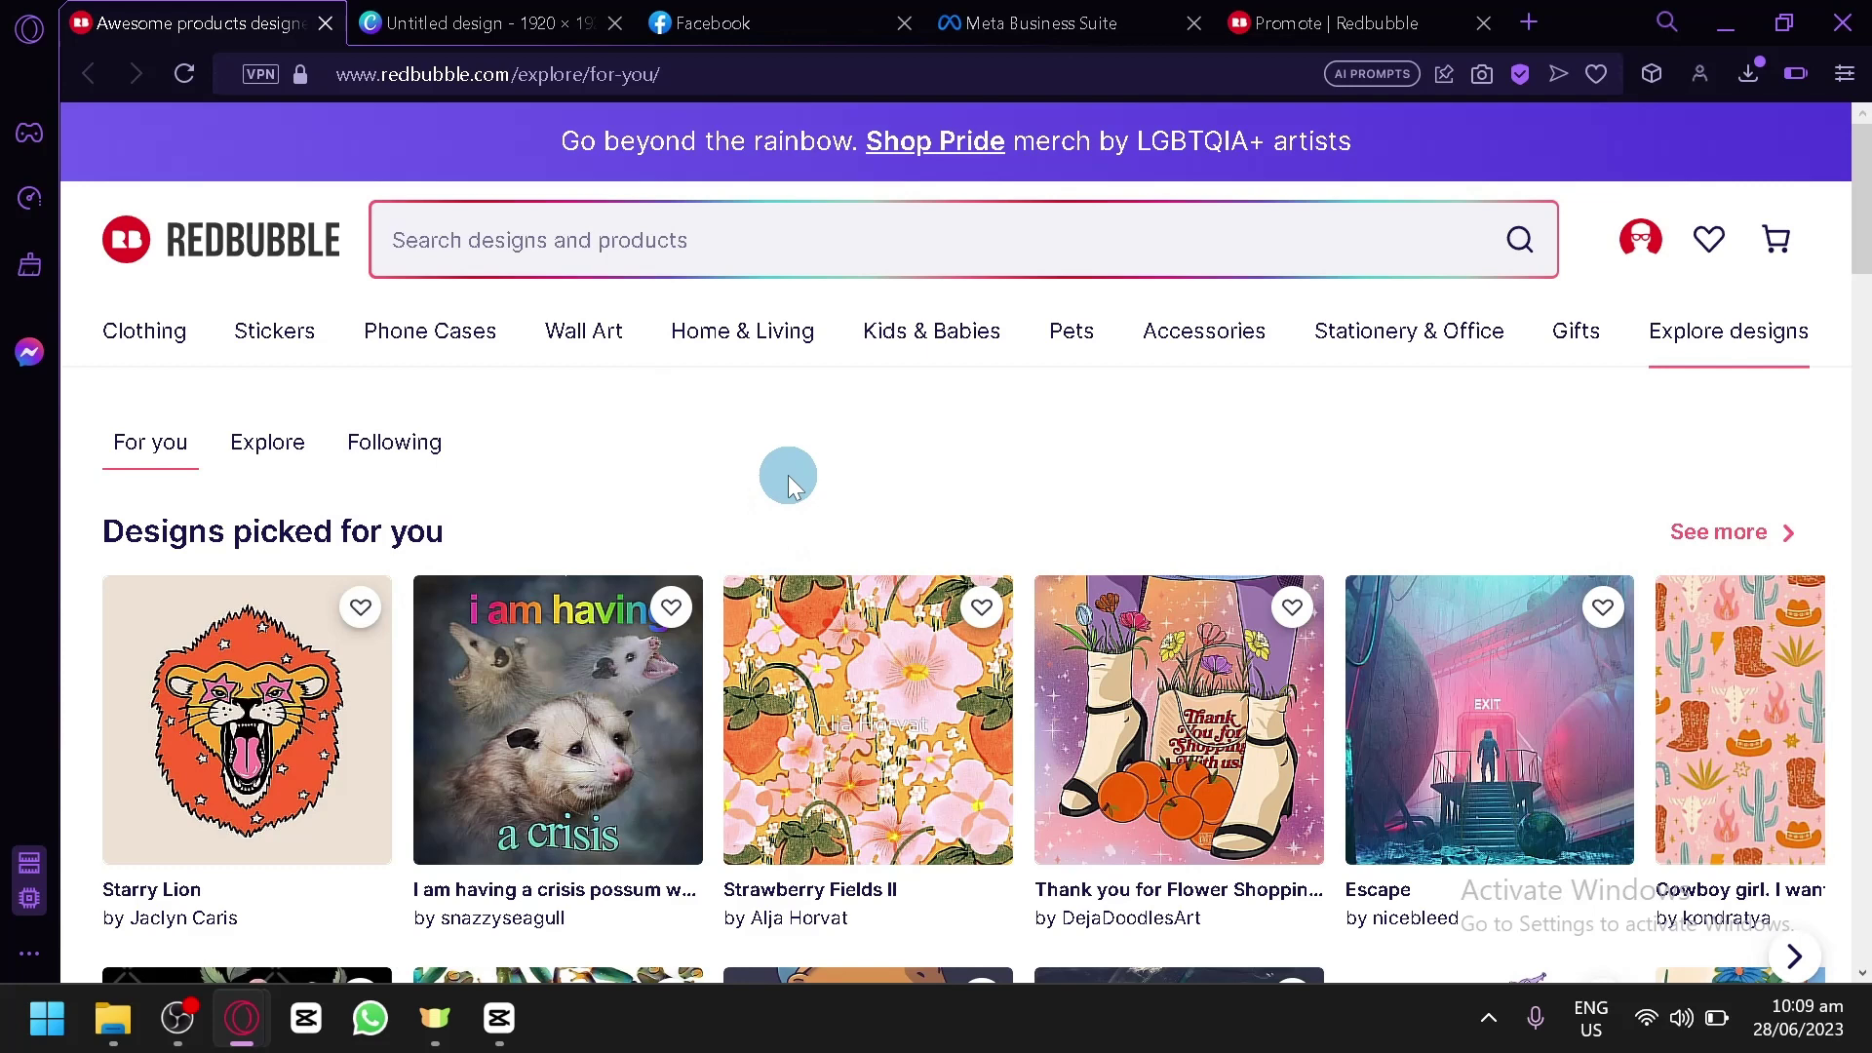
Switch to the Redbubble promote page and look through the product mockups of the Coffee design.
{"action": "left_click", "coordinate": [1443, 19]}
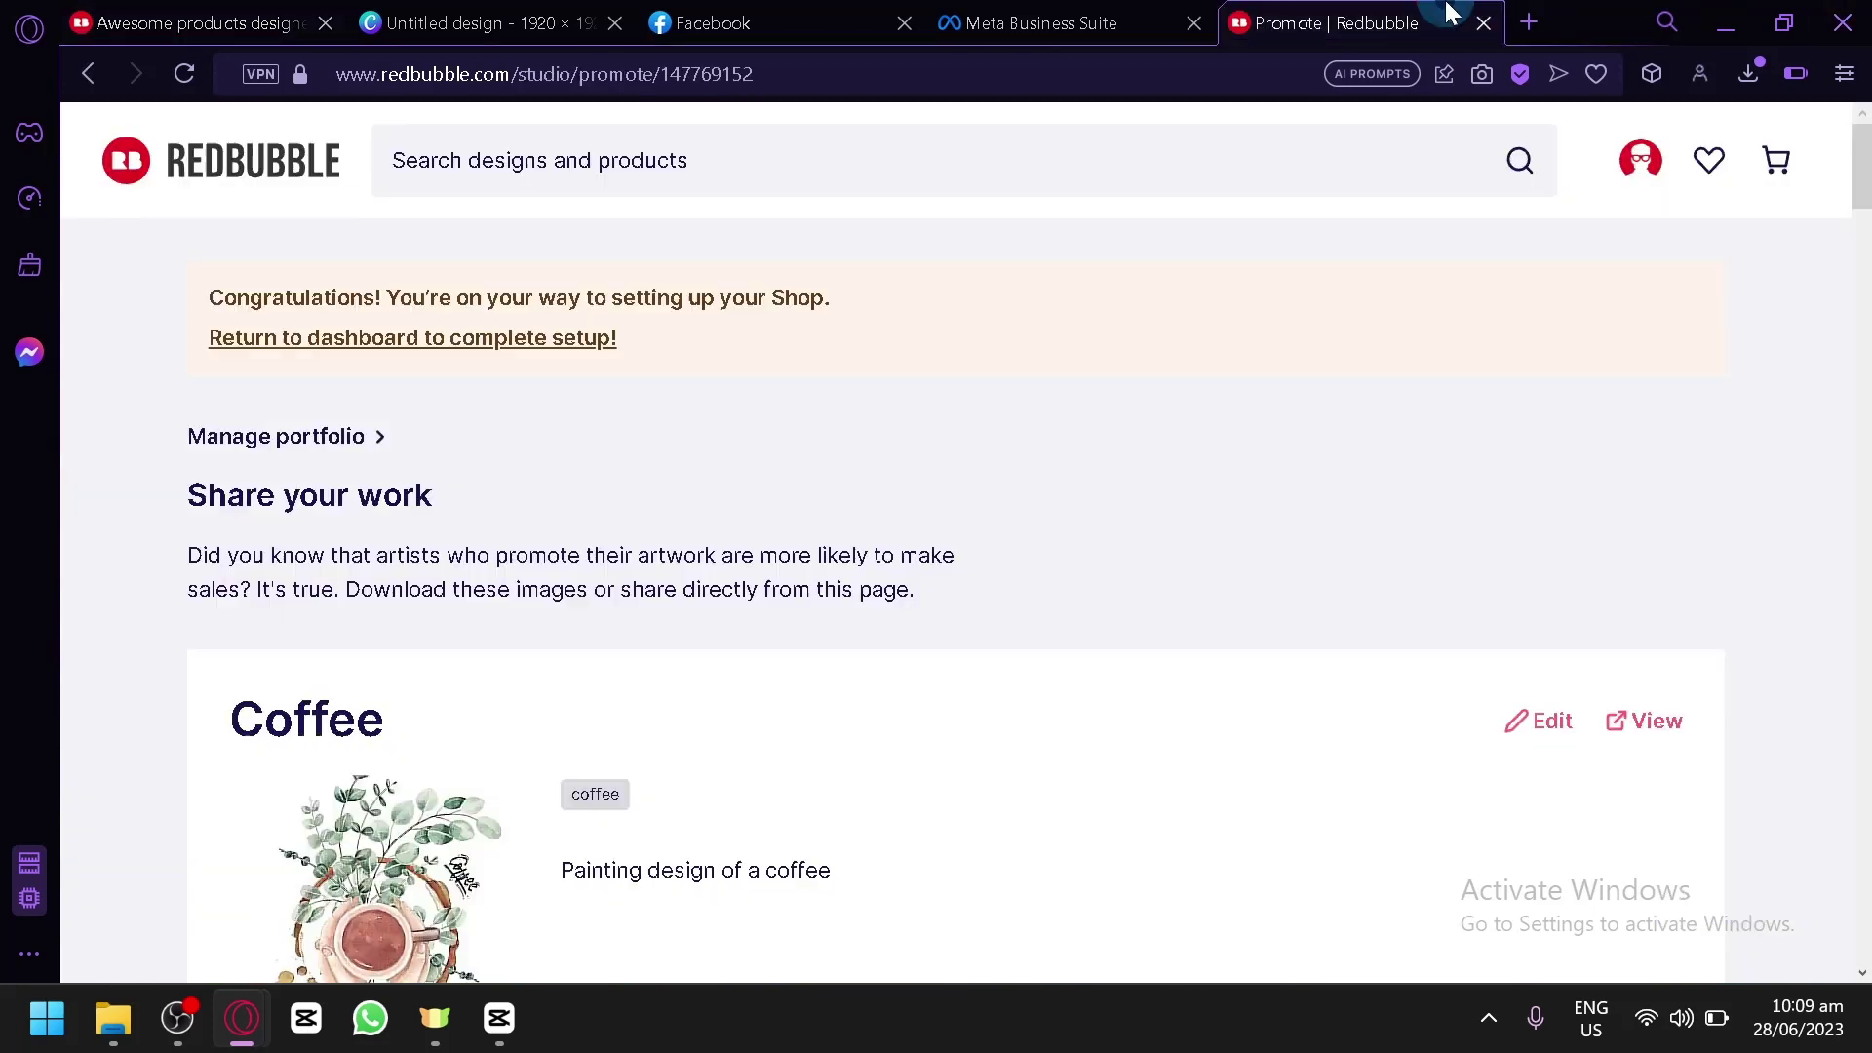
{"action": "scroll", "coordinate": [353, 466], "scroll_direction": "down", "scroll_amount": 4}
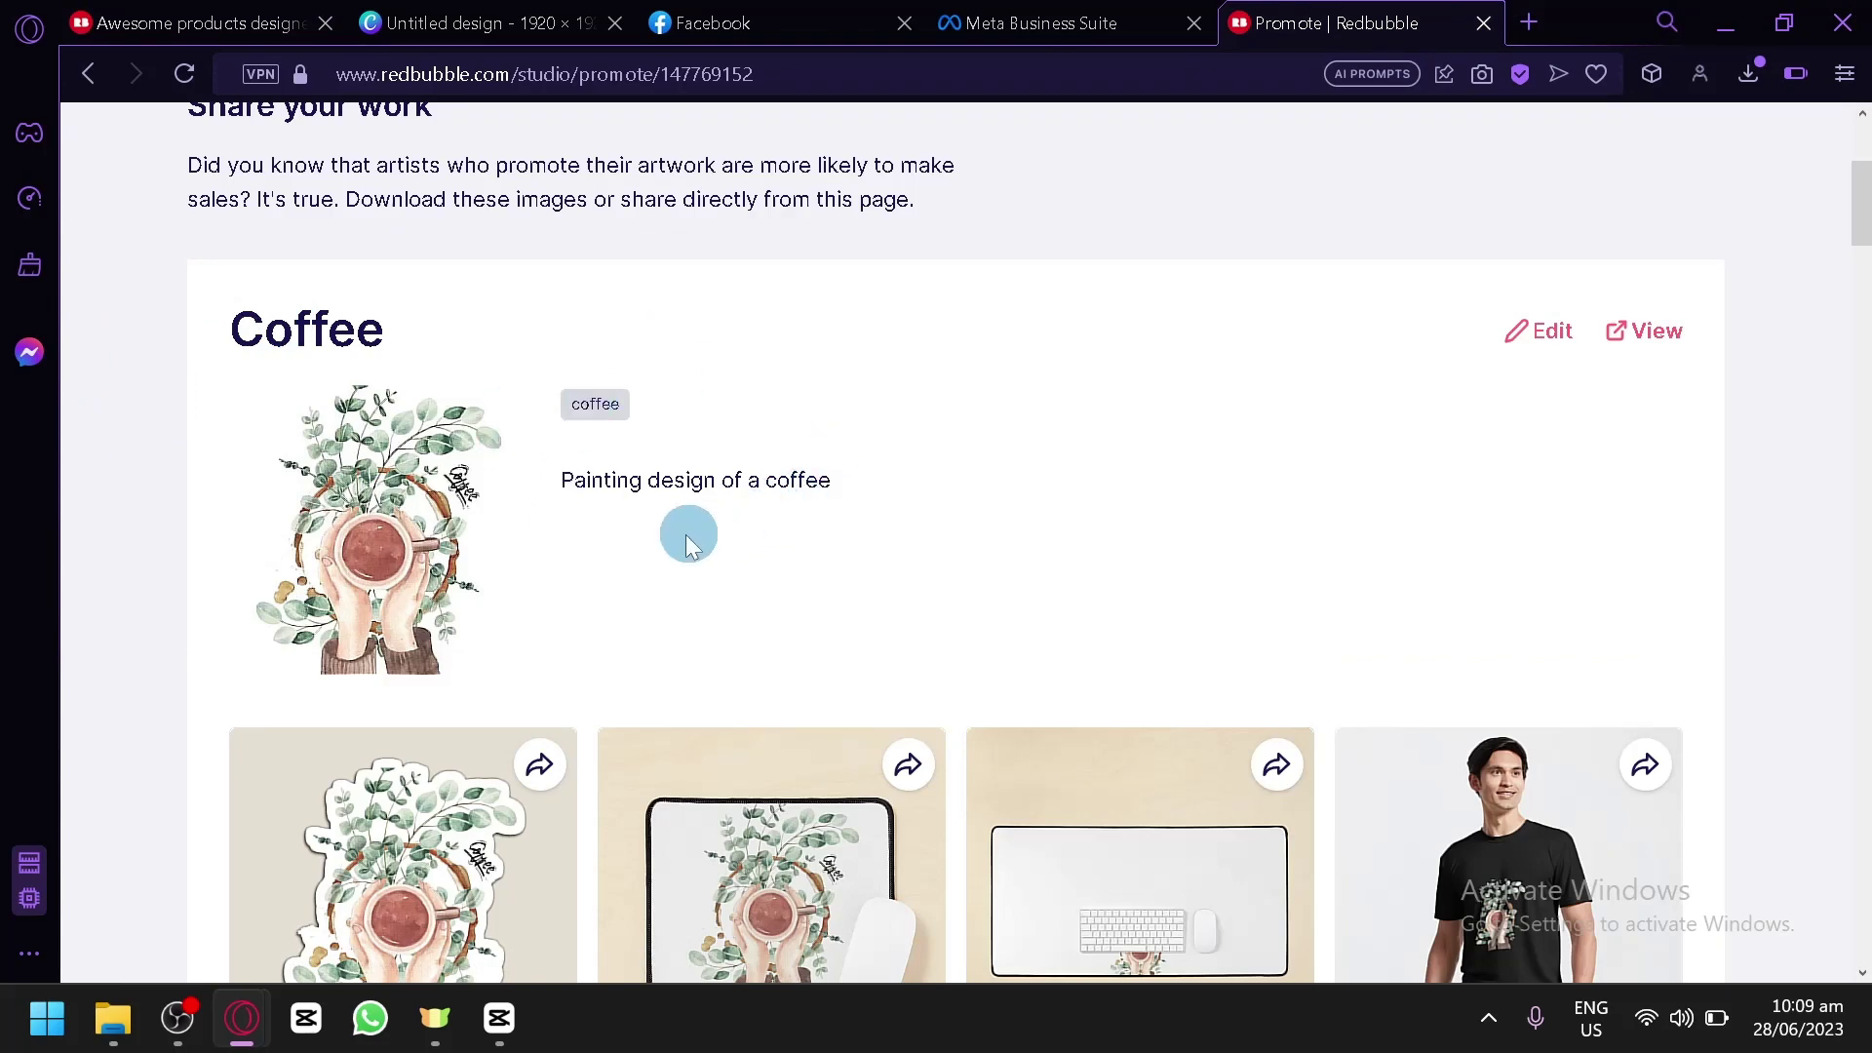
{"action": "scroll", "coordinate": [689, 533], "scroll_direction": "down", "scroll_amount": 2}
{"action": "scroll", "coordinate": [585, 377], "scroll_direction": "down", "scroll_amount": 2}
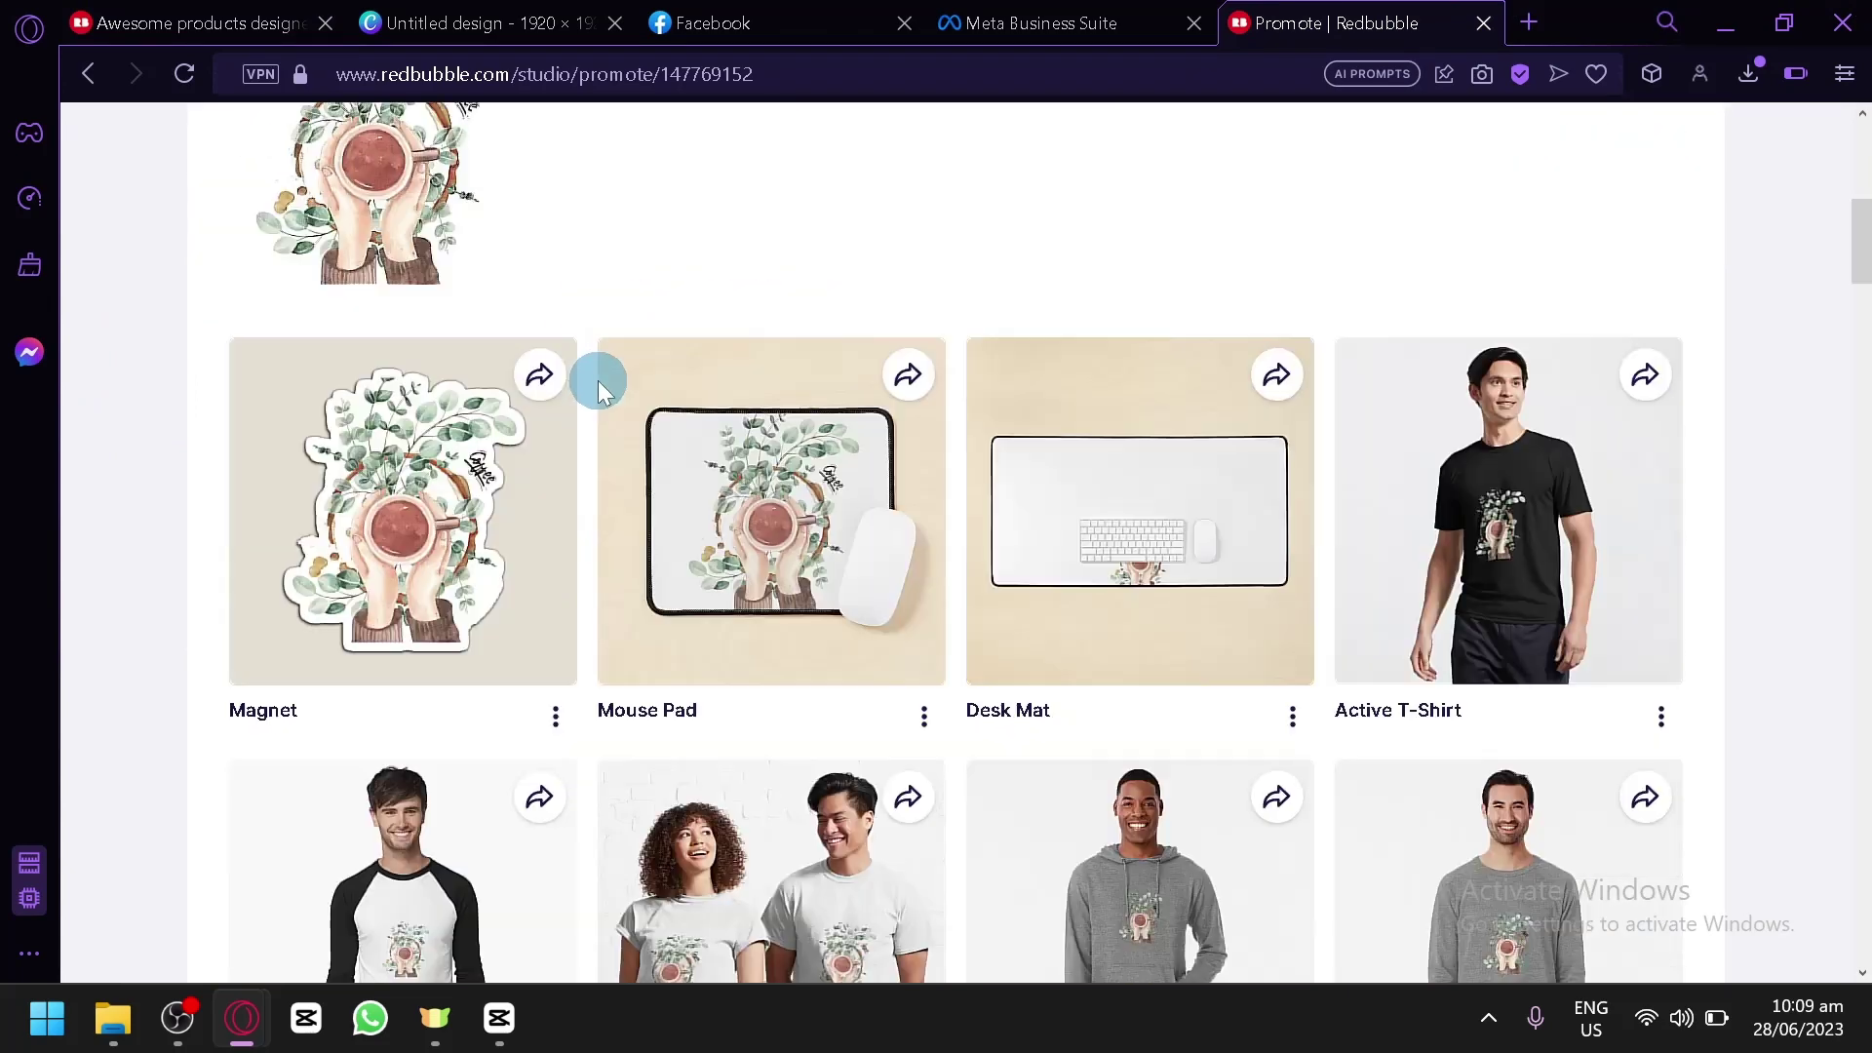
{"action": "scroll", "coordinate": [682, 400], "scroll_direction": "down", "scroll_amount": 2}
{"action": "scroll", "coordinate": [1832, 546], "scroll_direction": "down", "scroll_amount": 4}
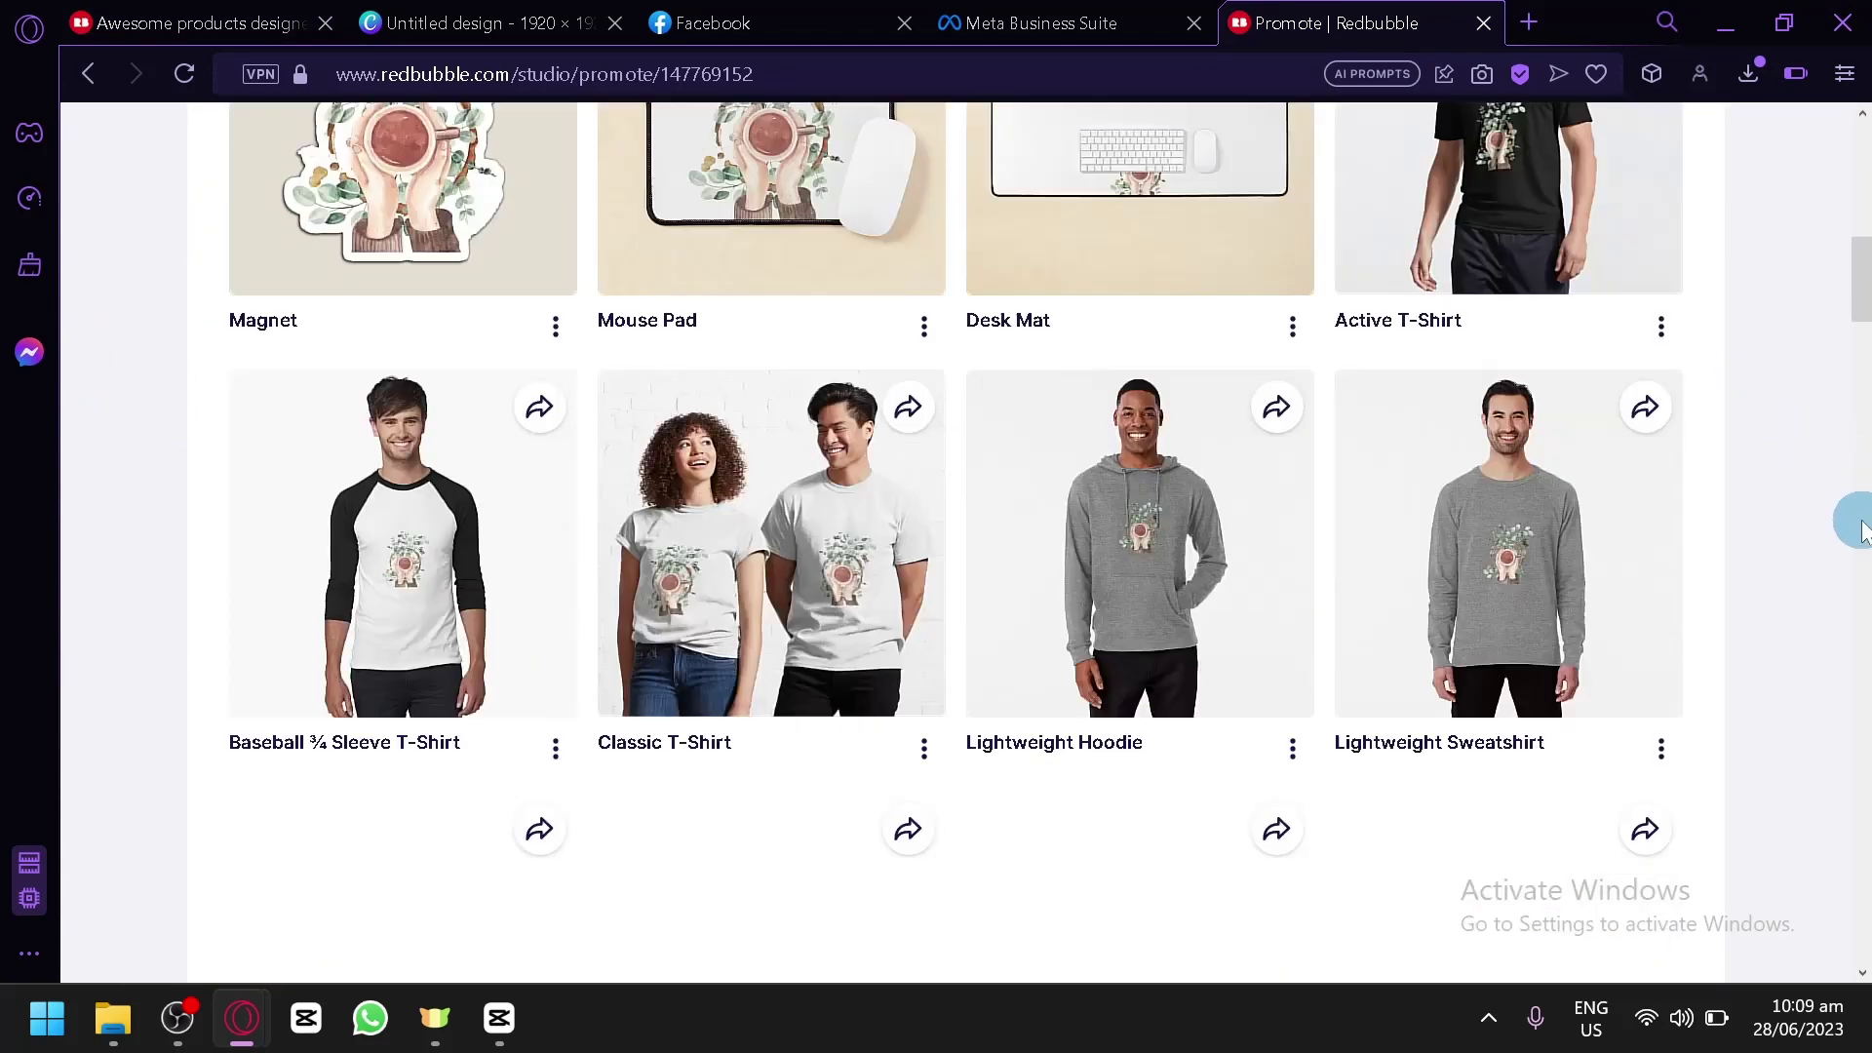
{"action": "scroll", "coordinate": [704, 372], "scroll_direction": "down", "scroll_amount": 4}
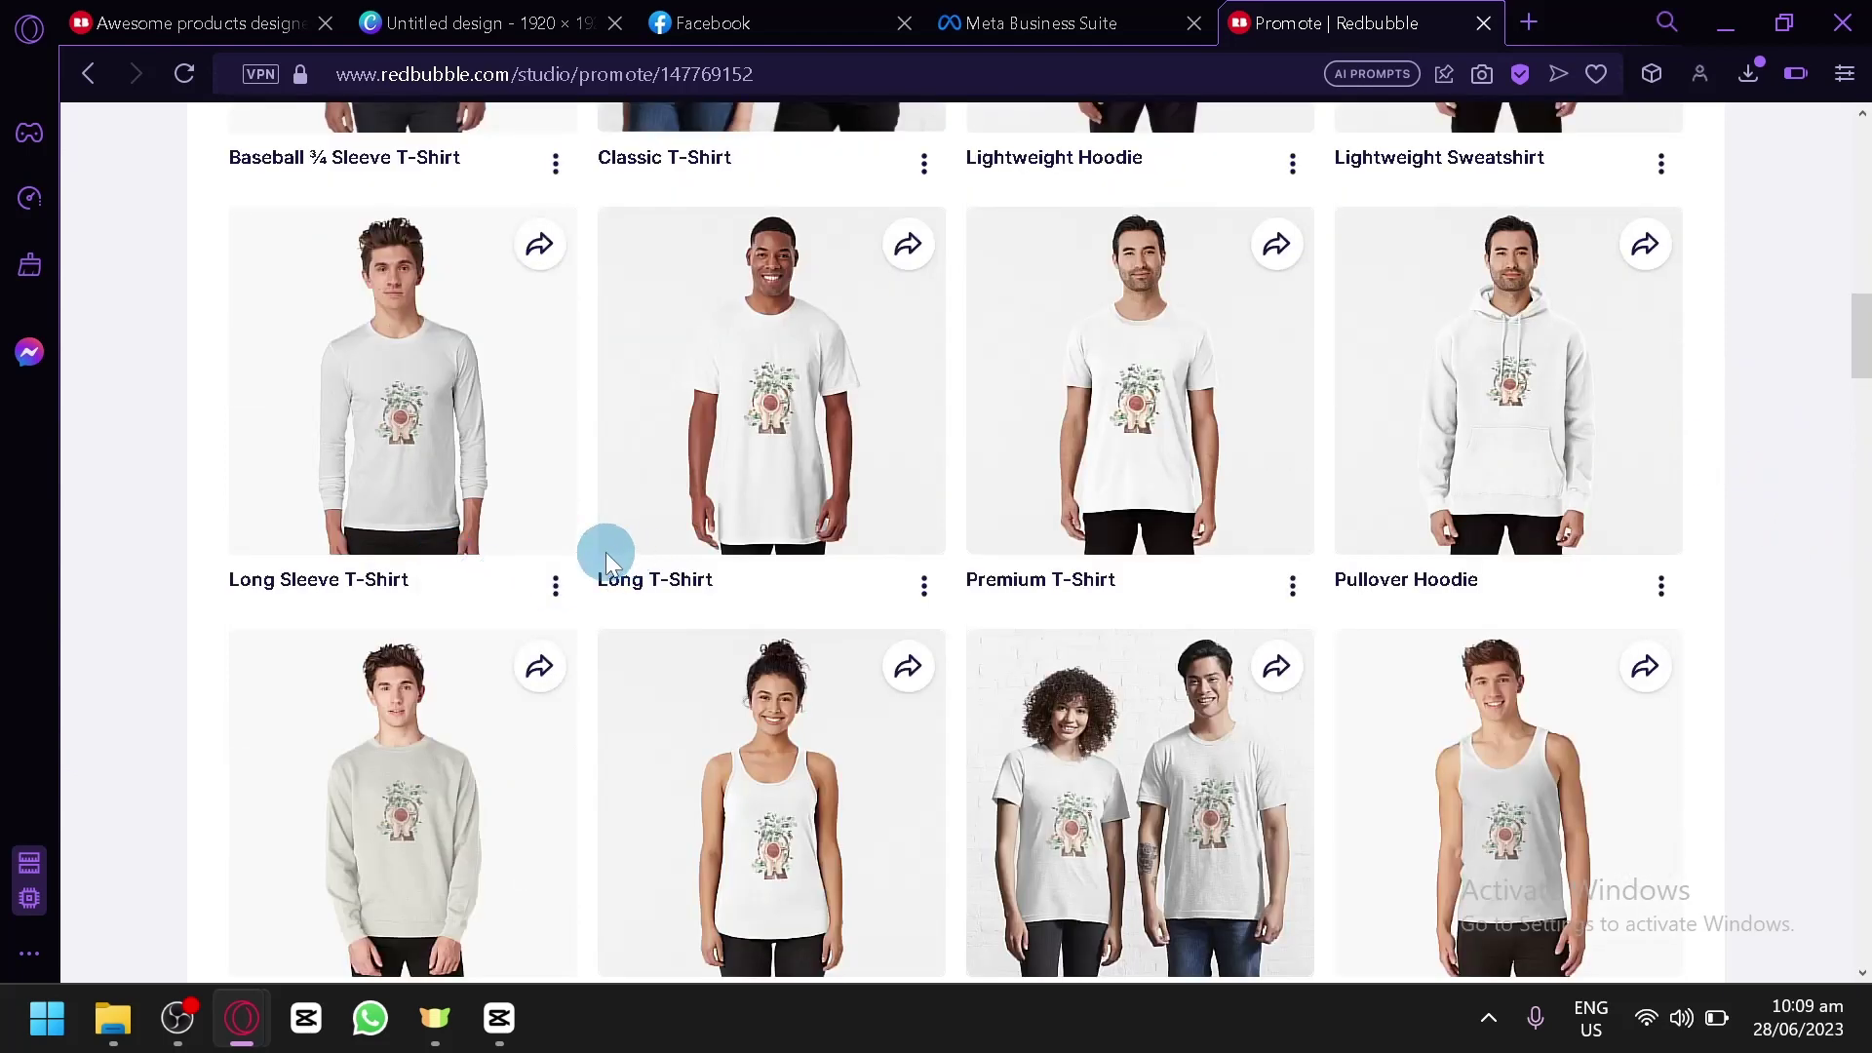
{"action": "scroll", "coordinate": [971, 645], "scroll_direction": "down", "scroll_amount": 17}
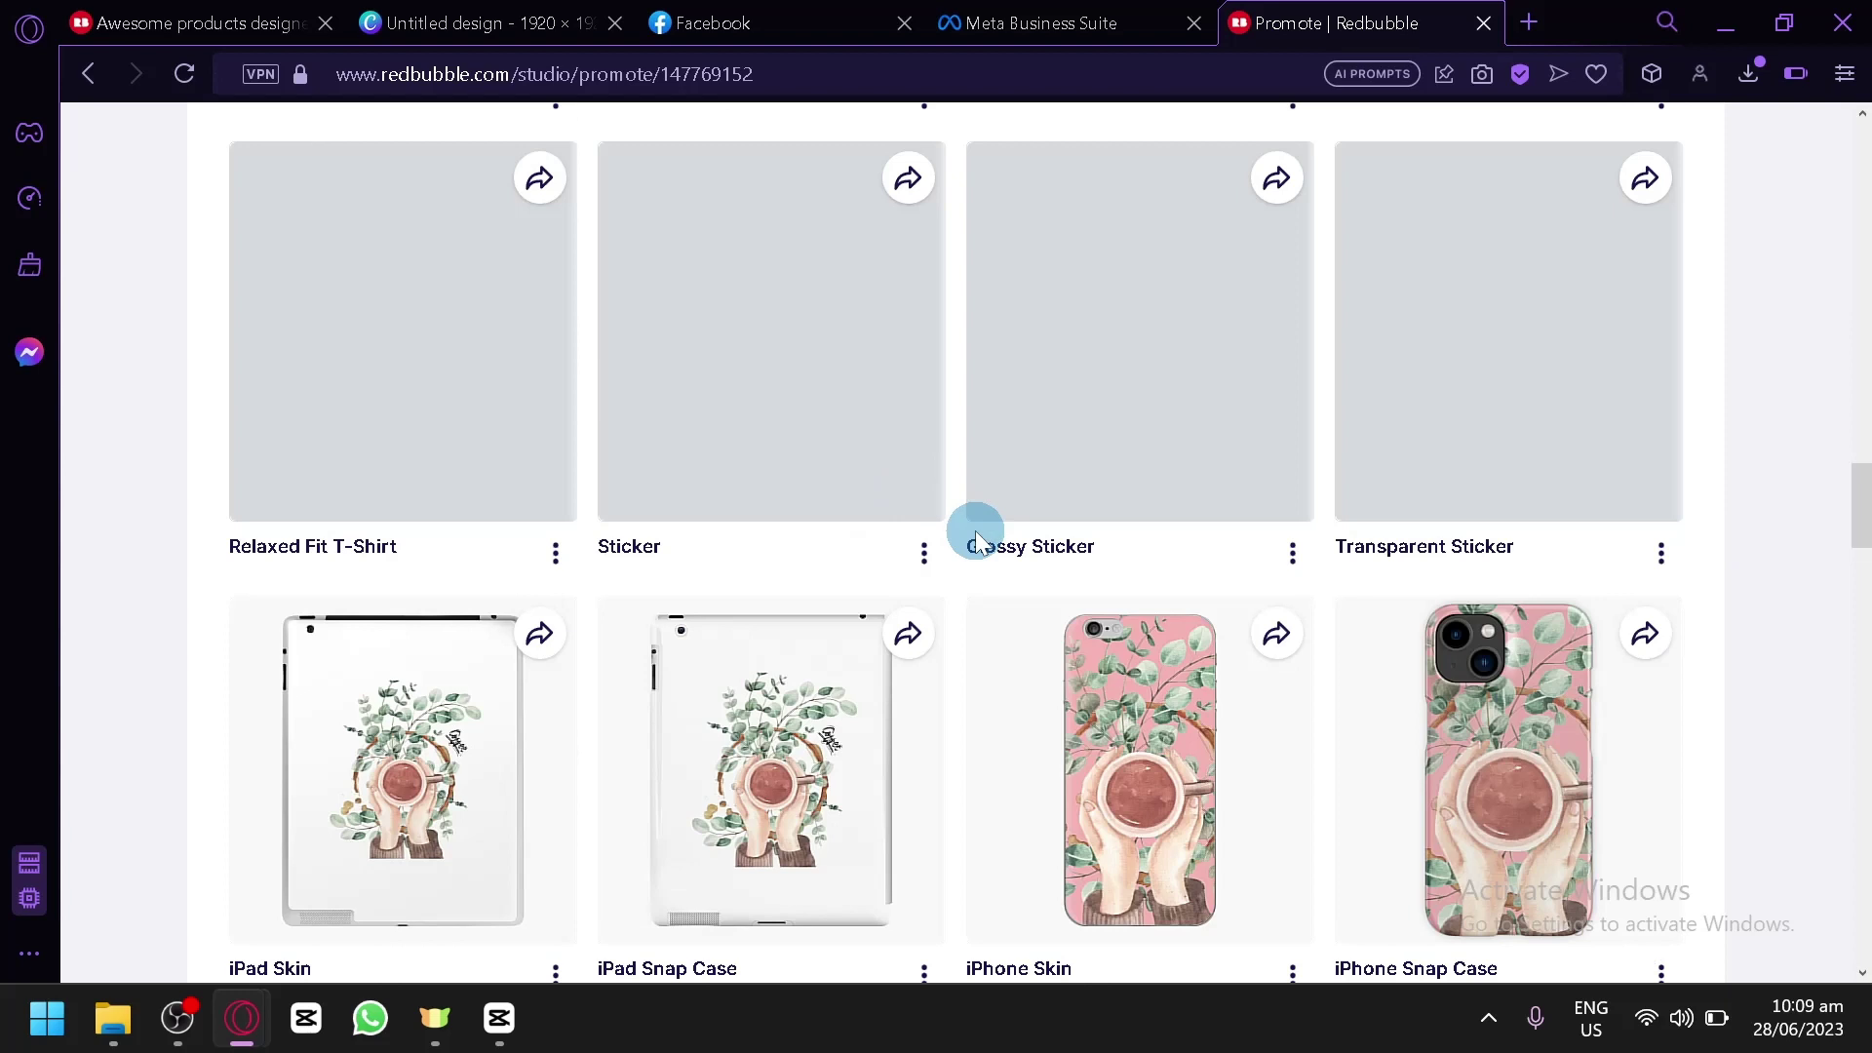
{"action": "scroll", "coordinate": [1754, 439], "scroll_direction": "down", "scroll_amount": 2}
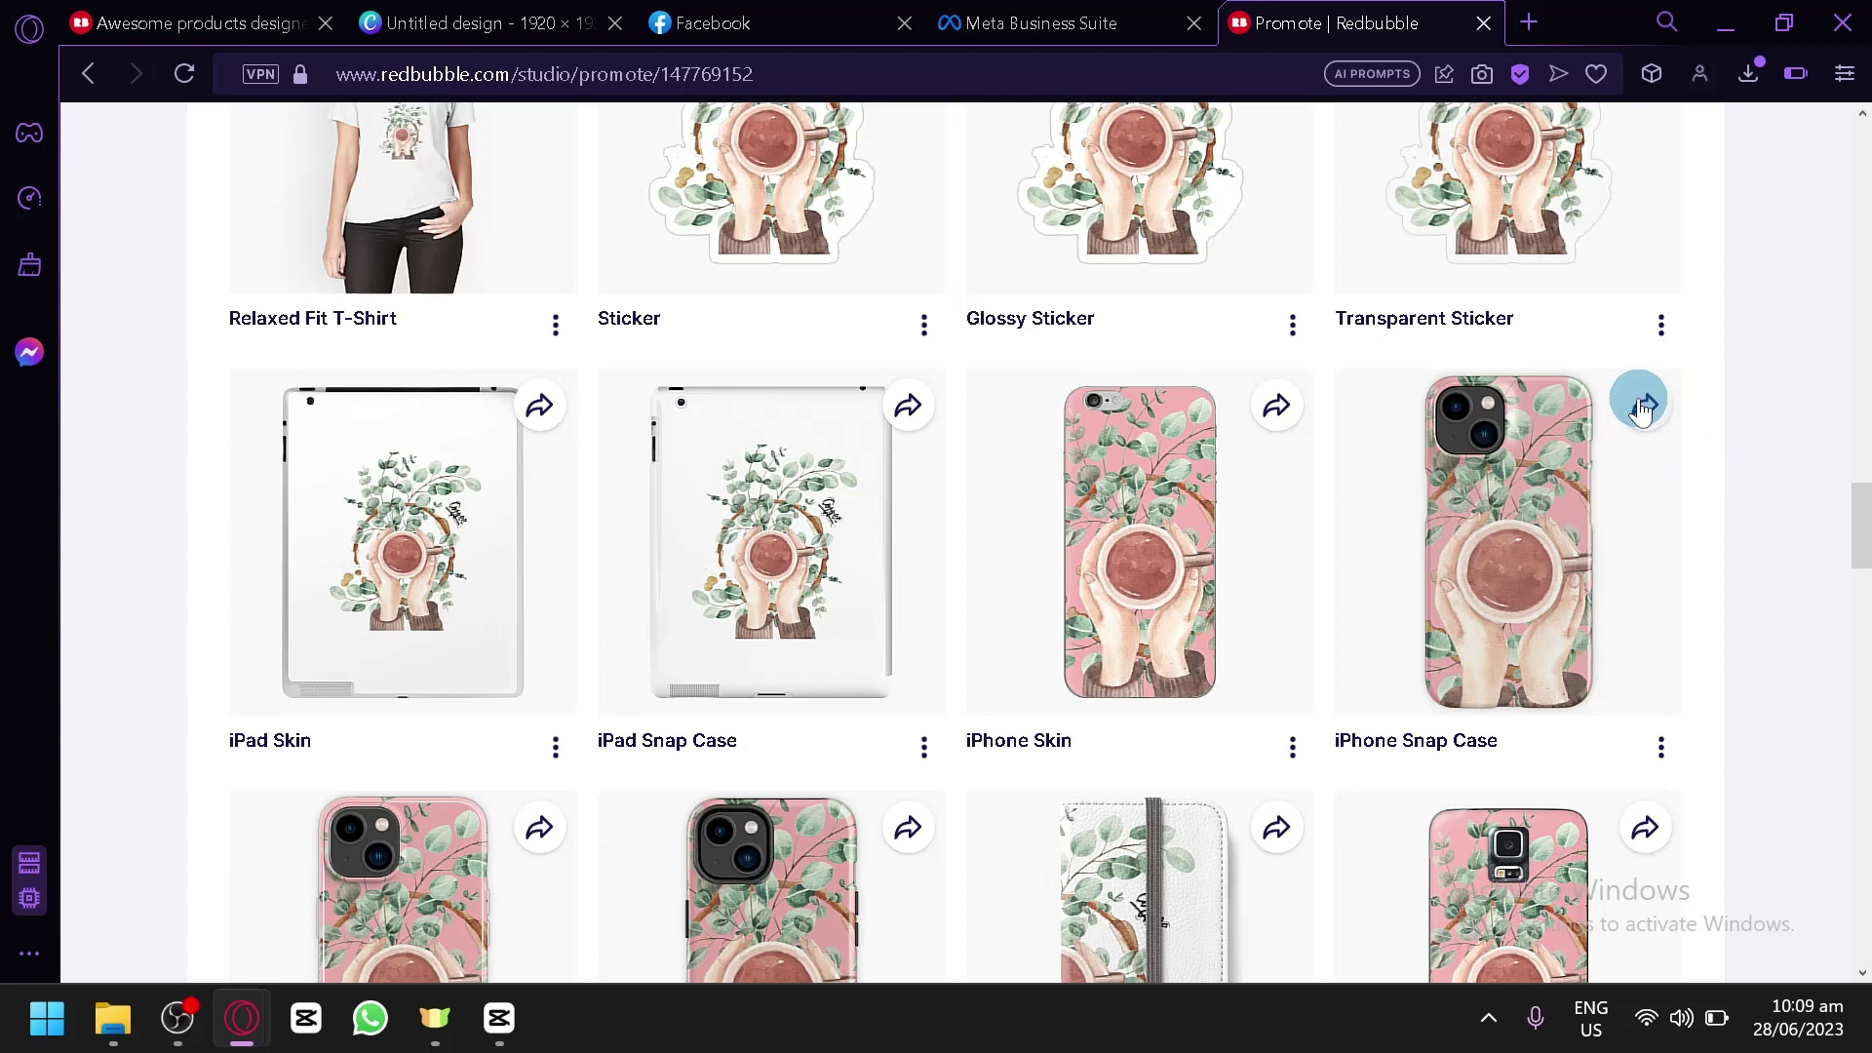
Check the social sharing options for the iPhone Snap Case, and go back to the Coffee design's first products.
{"action": "left_click", "coordinate": [1641, 410]}
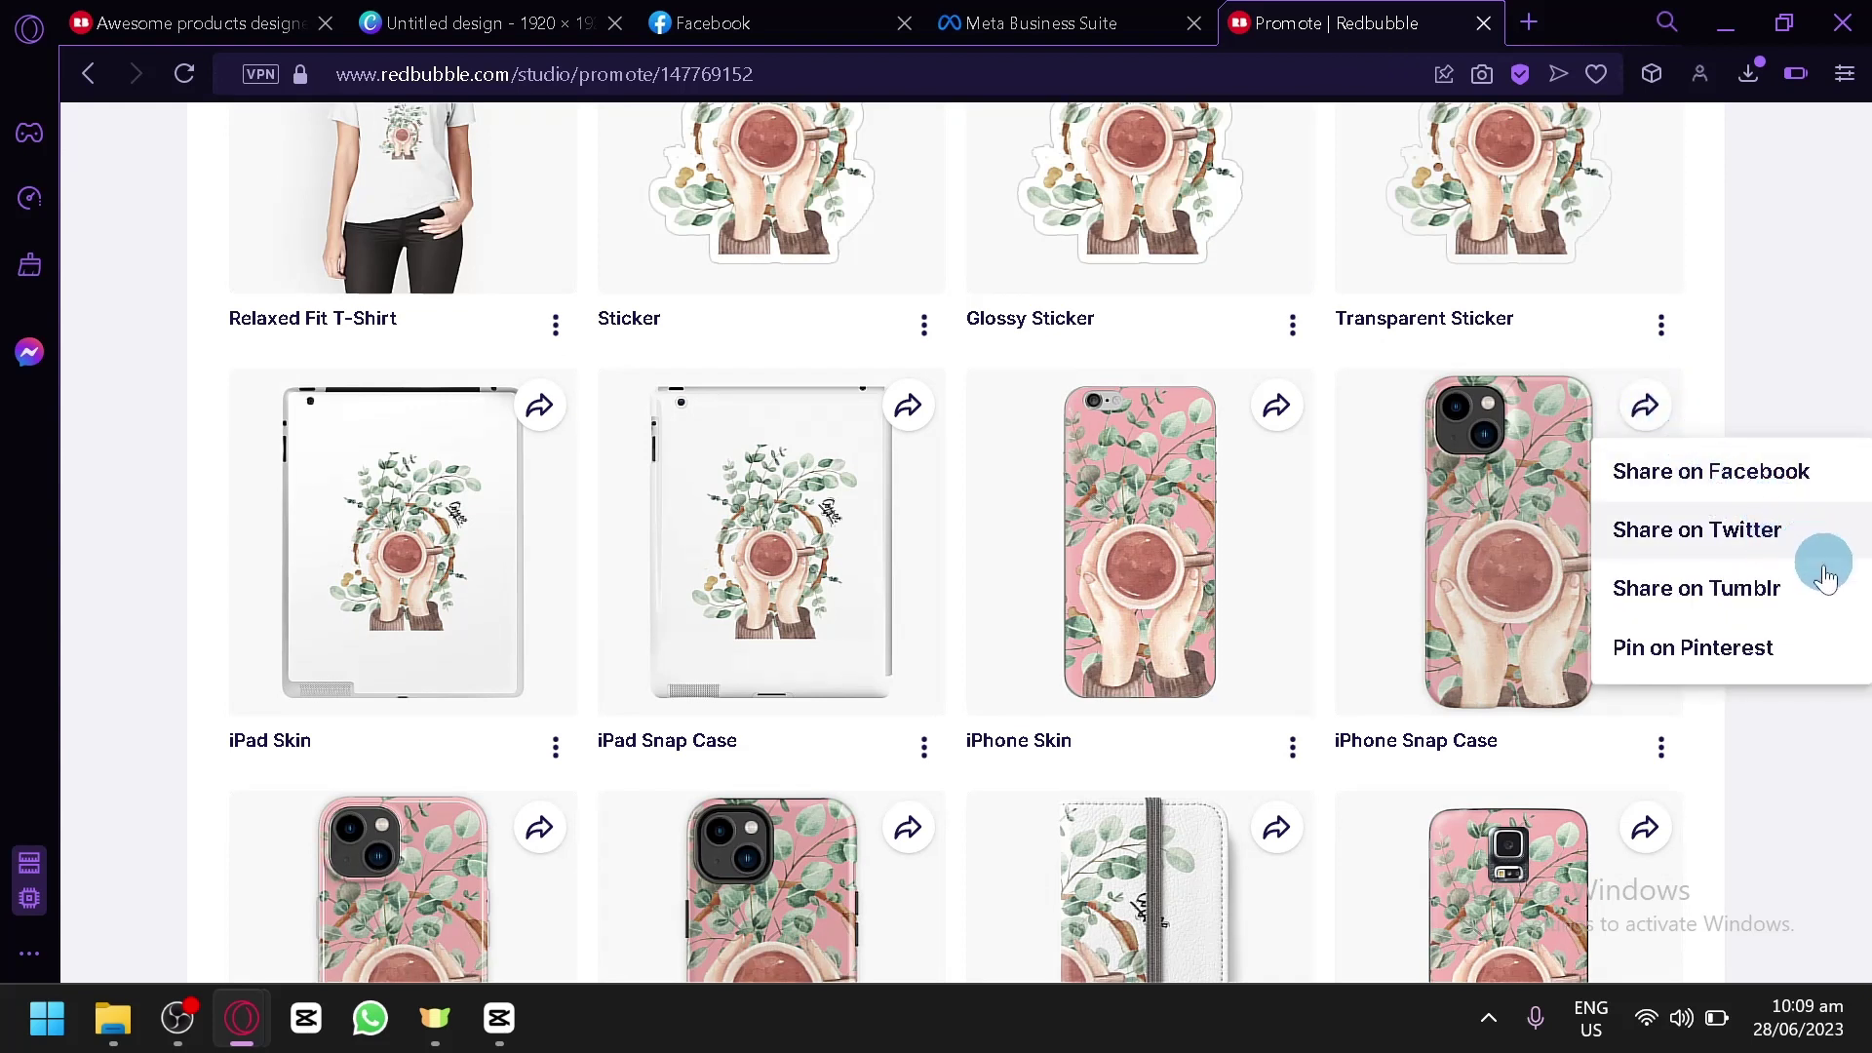
{"action": "left_click", "coordinate": [1782, 375]}
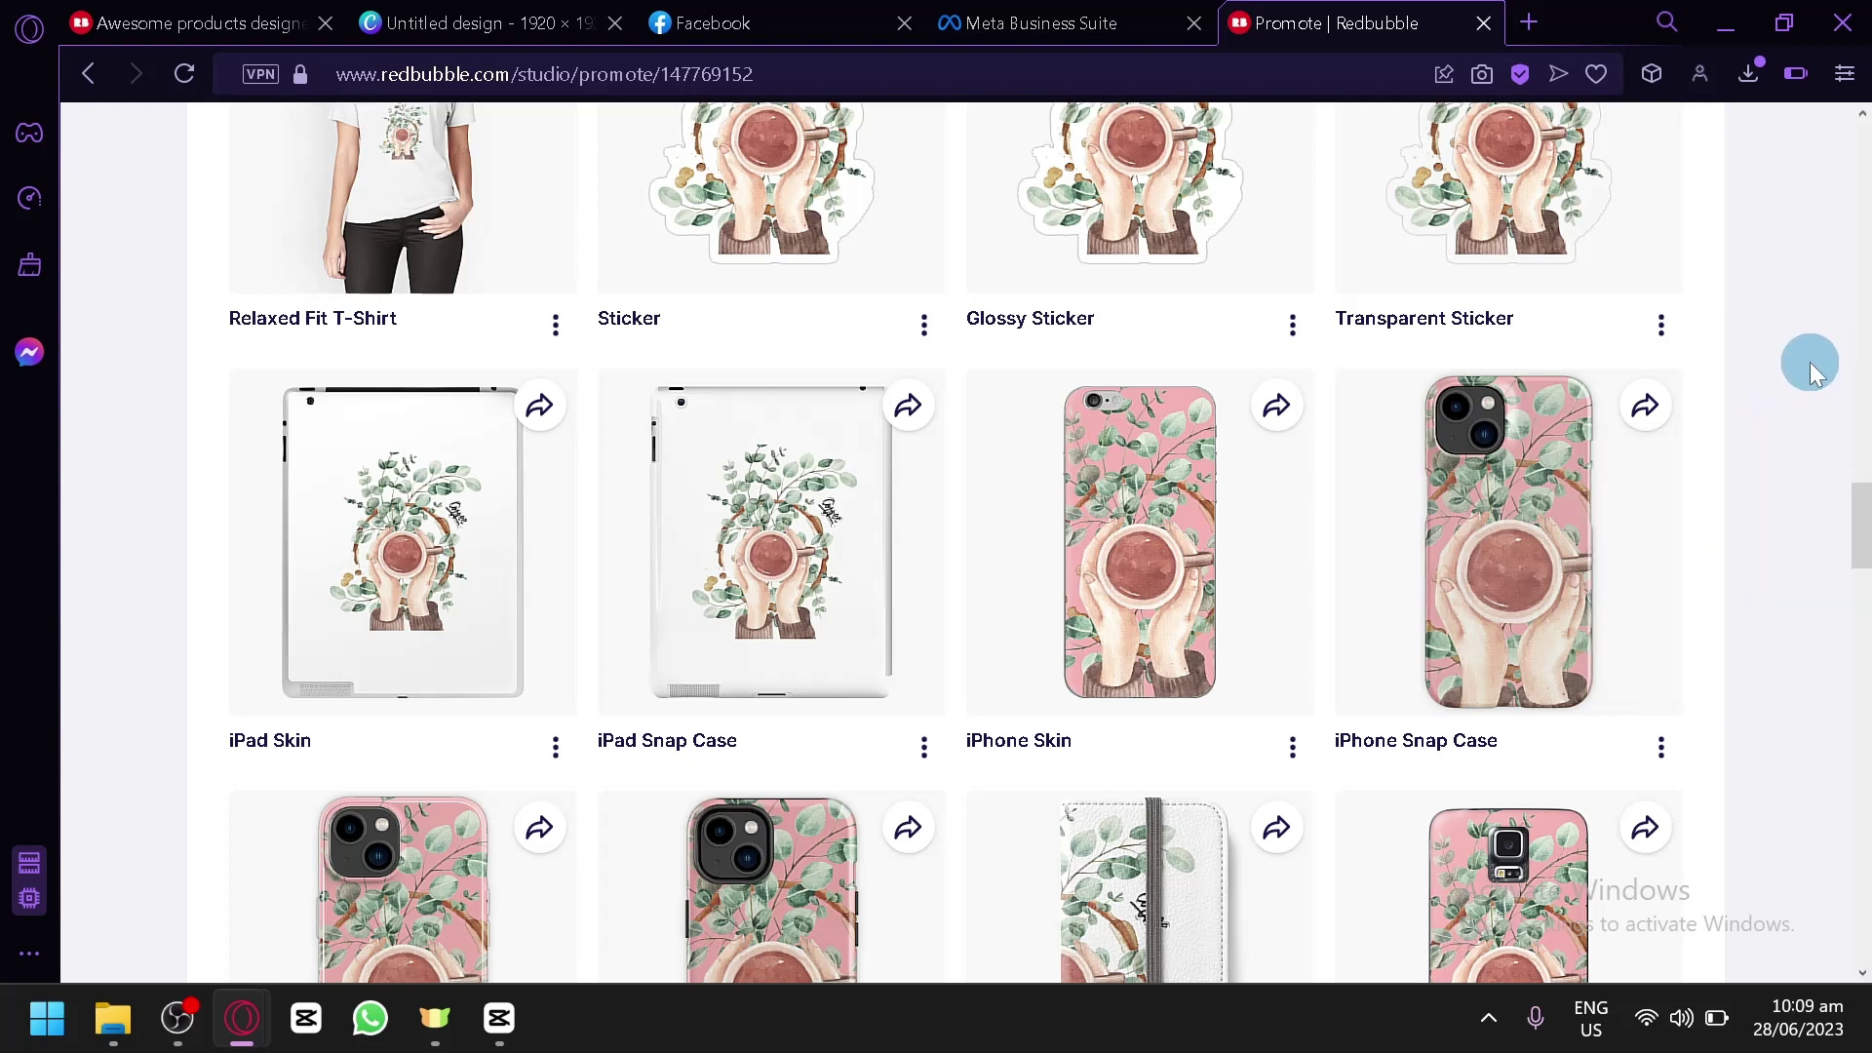
{"action": "scroll", "coordinate": [1812, 373], "scroll_direction": "up", "scroll_amount": 20}
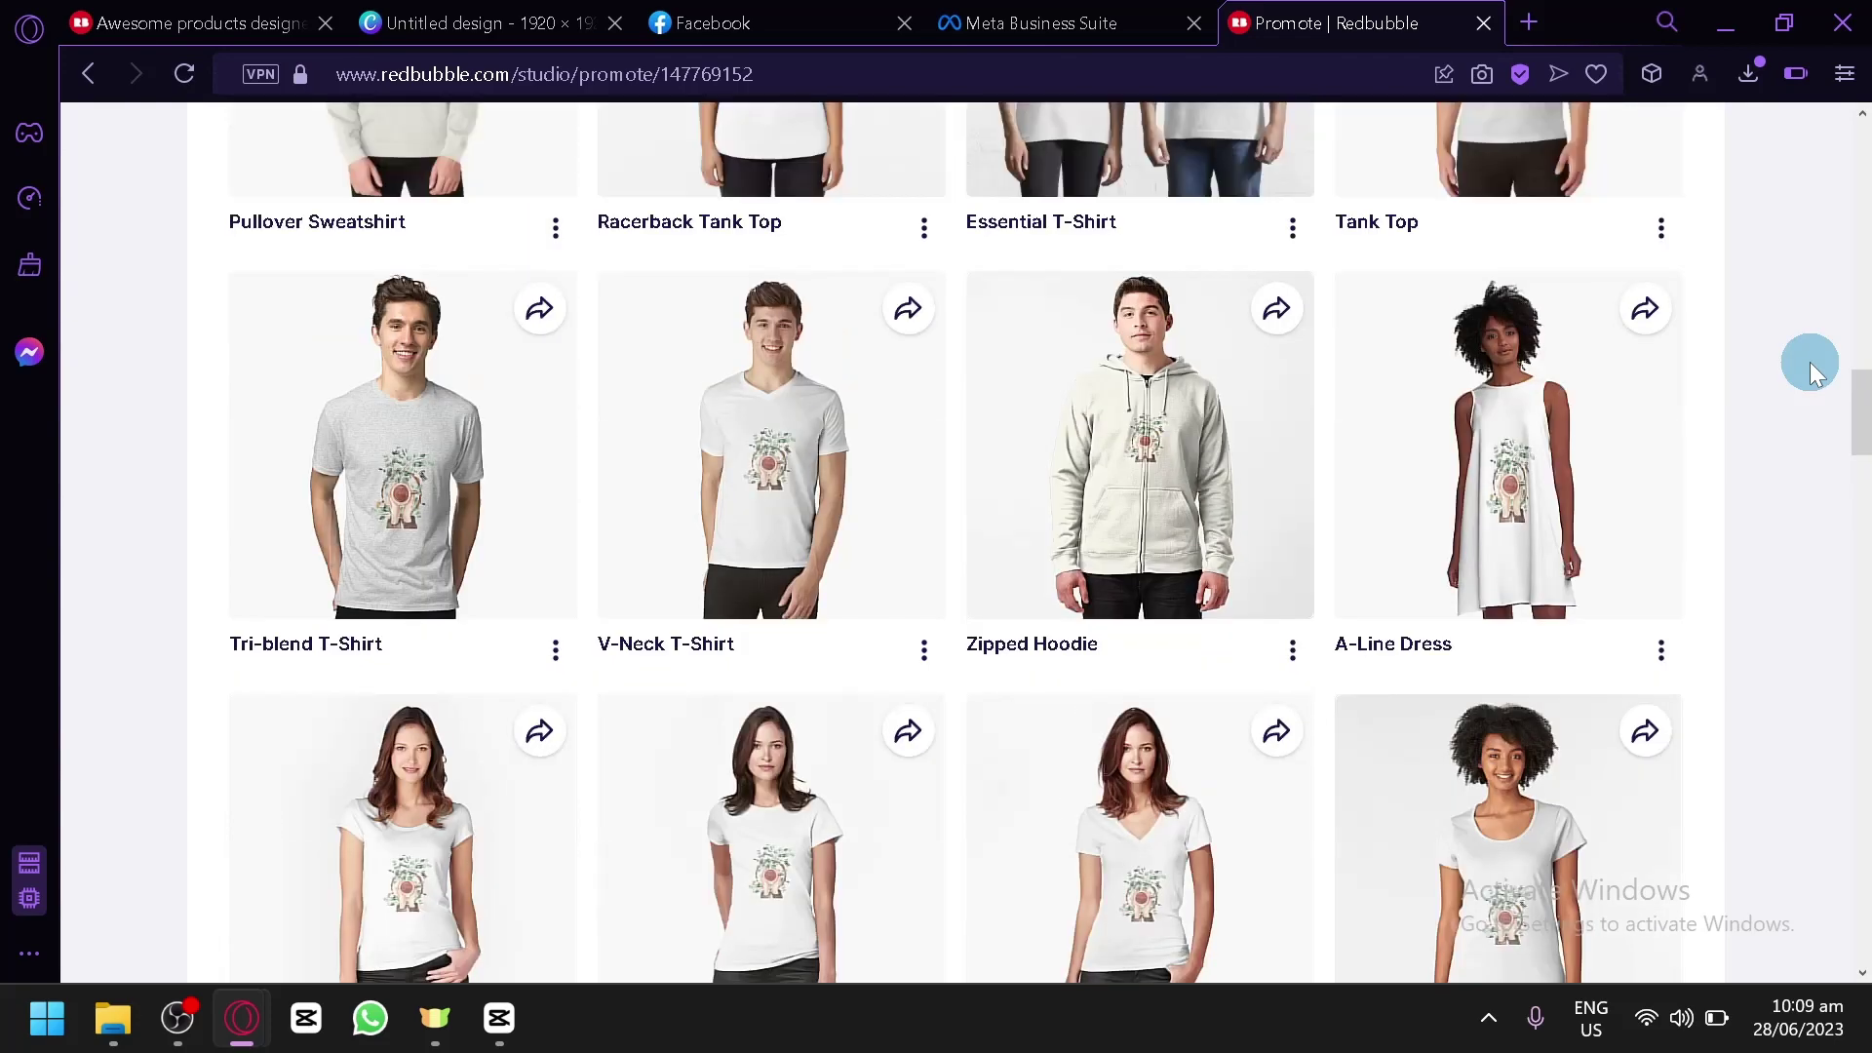
{"action": "scroll", "coordinate": [1695, 400], "scroll_direction": "down", "scroll_amount": 4}
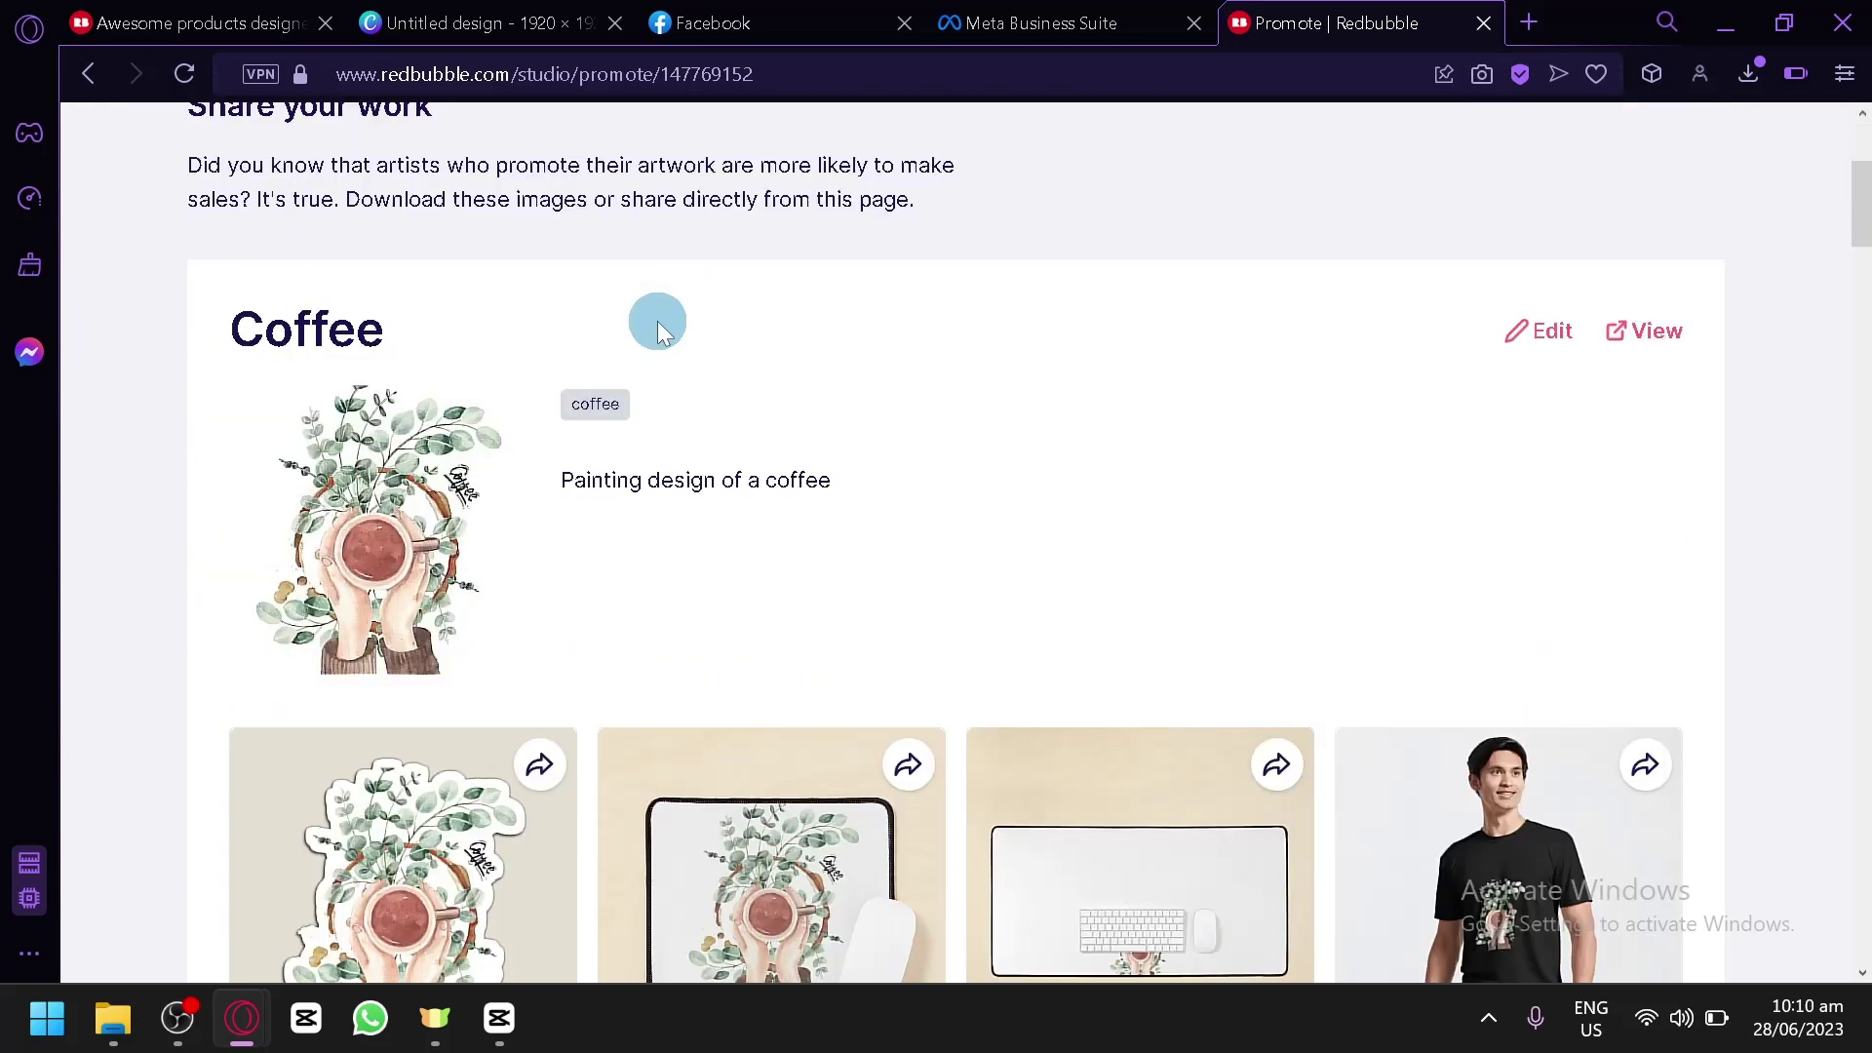
{"action": "scroll", "coordinate": [858, 507], "scroll_direction": "down", "scroll_amount": 2}
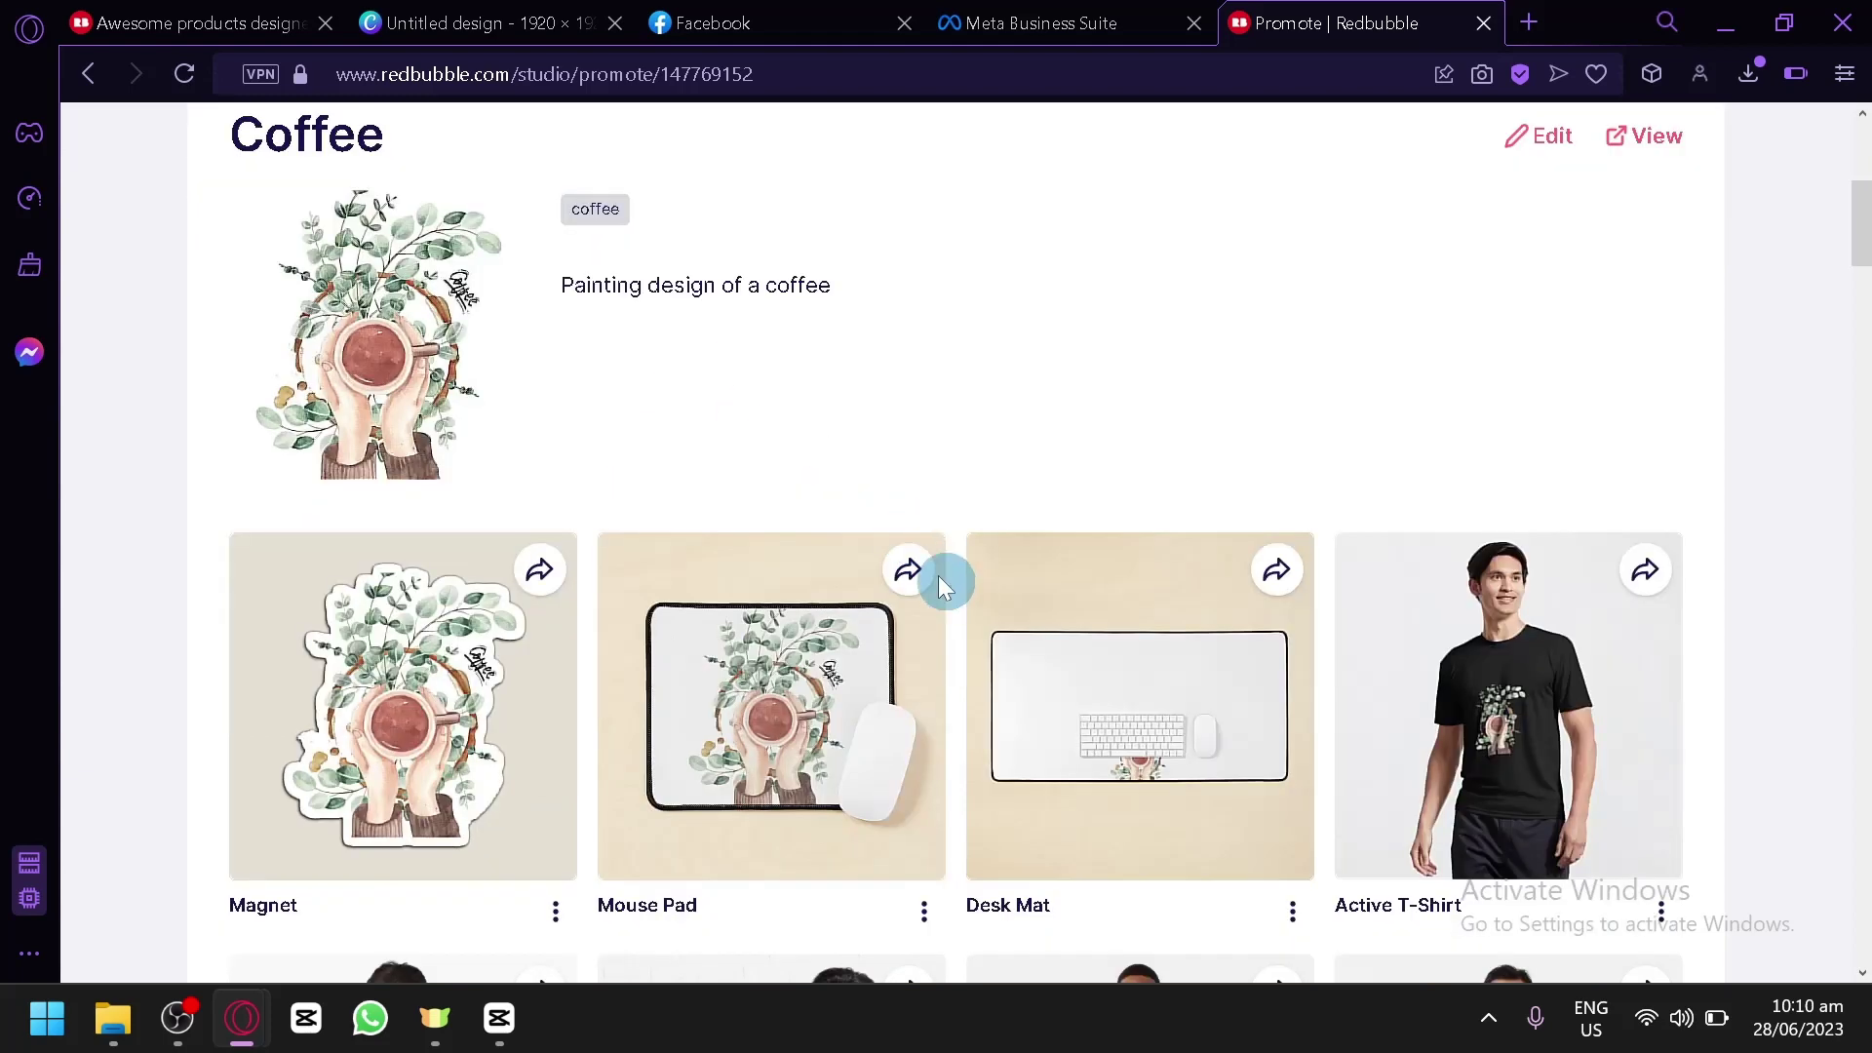
{"action": "left_click", "coordinate": [171, 13]}
{"action": "left_click", "coordinate": [1318, 21]}
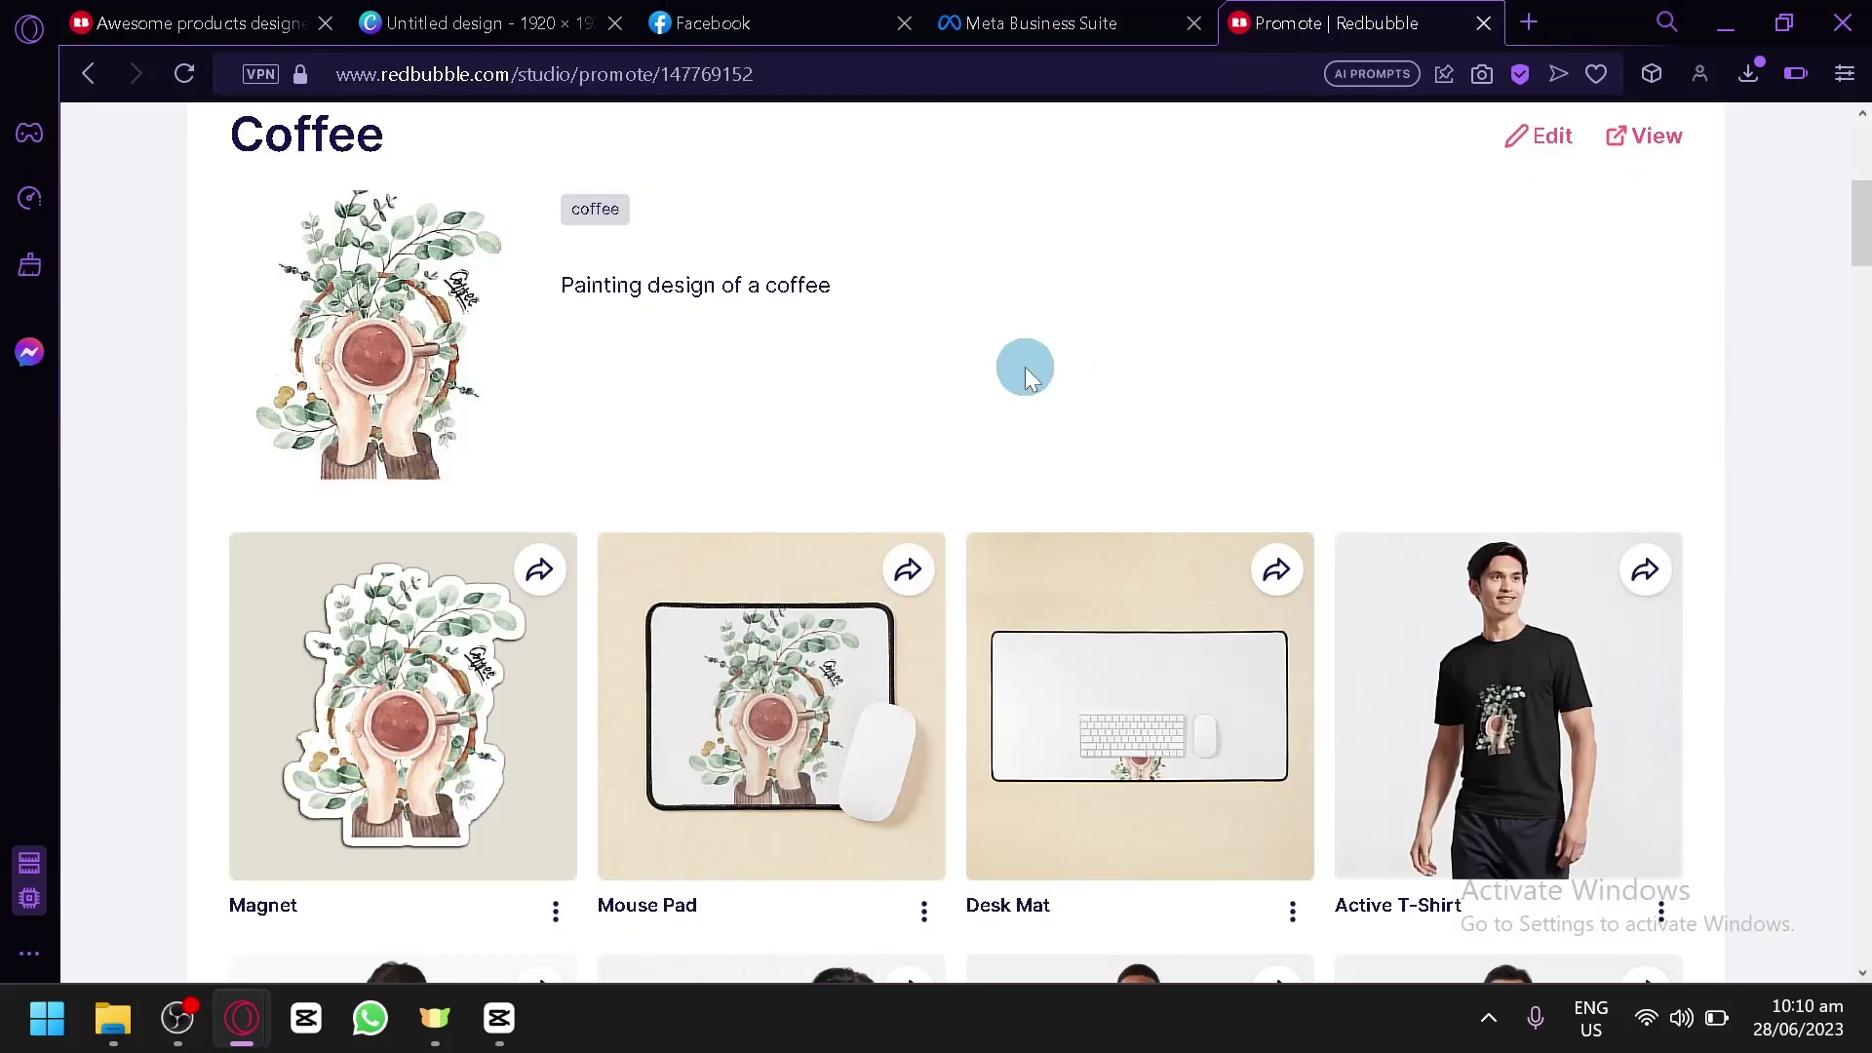
Go to the Redbubble explore page and open the seller dashboard with Sell Your Art.
{"action": "left_click", "coordinate": [712, 22]}
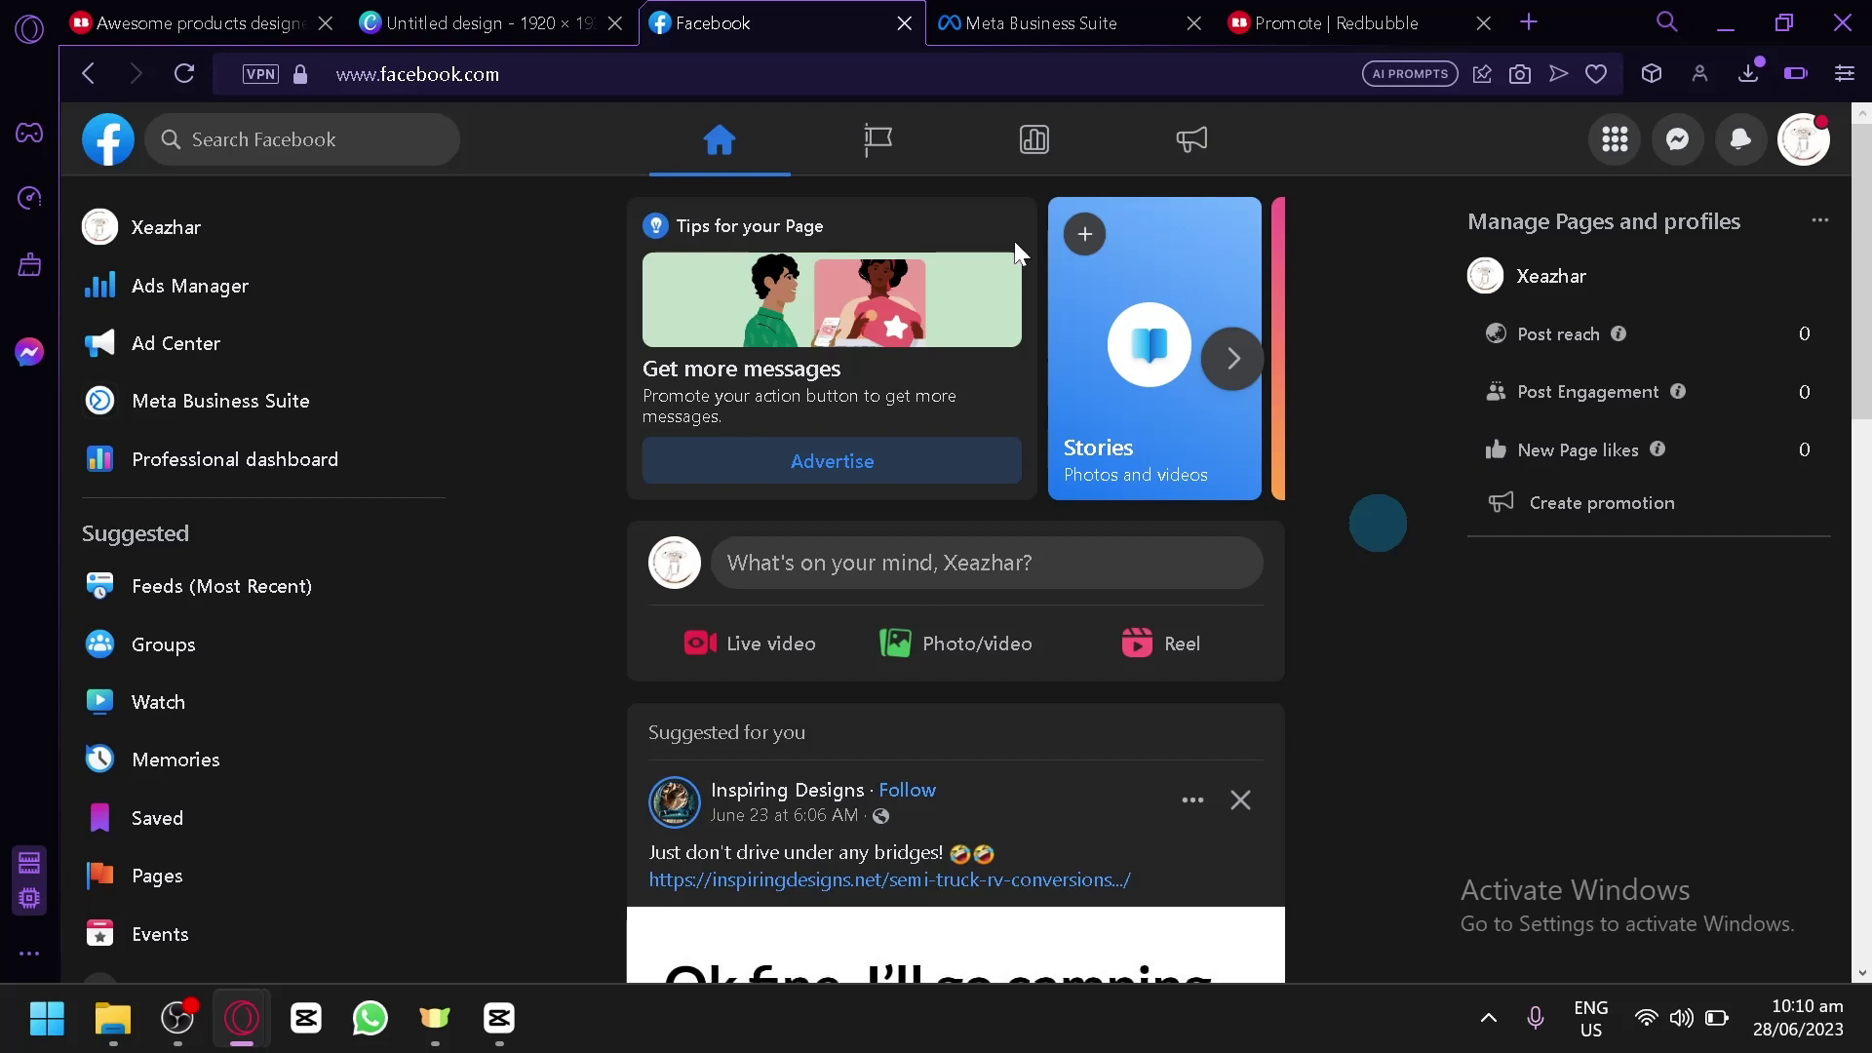
{"action": "left_click", "coordinate": [211, 20]}
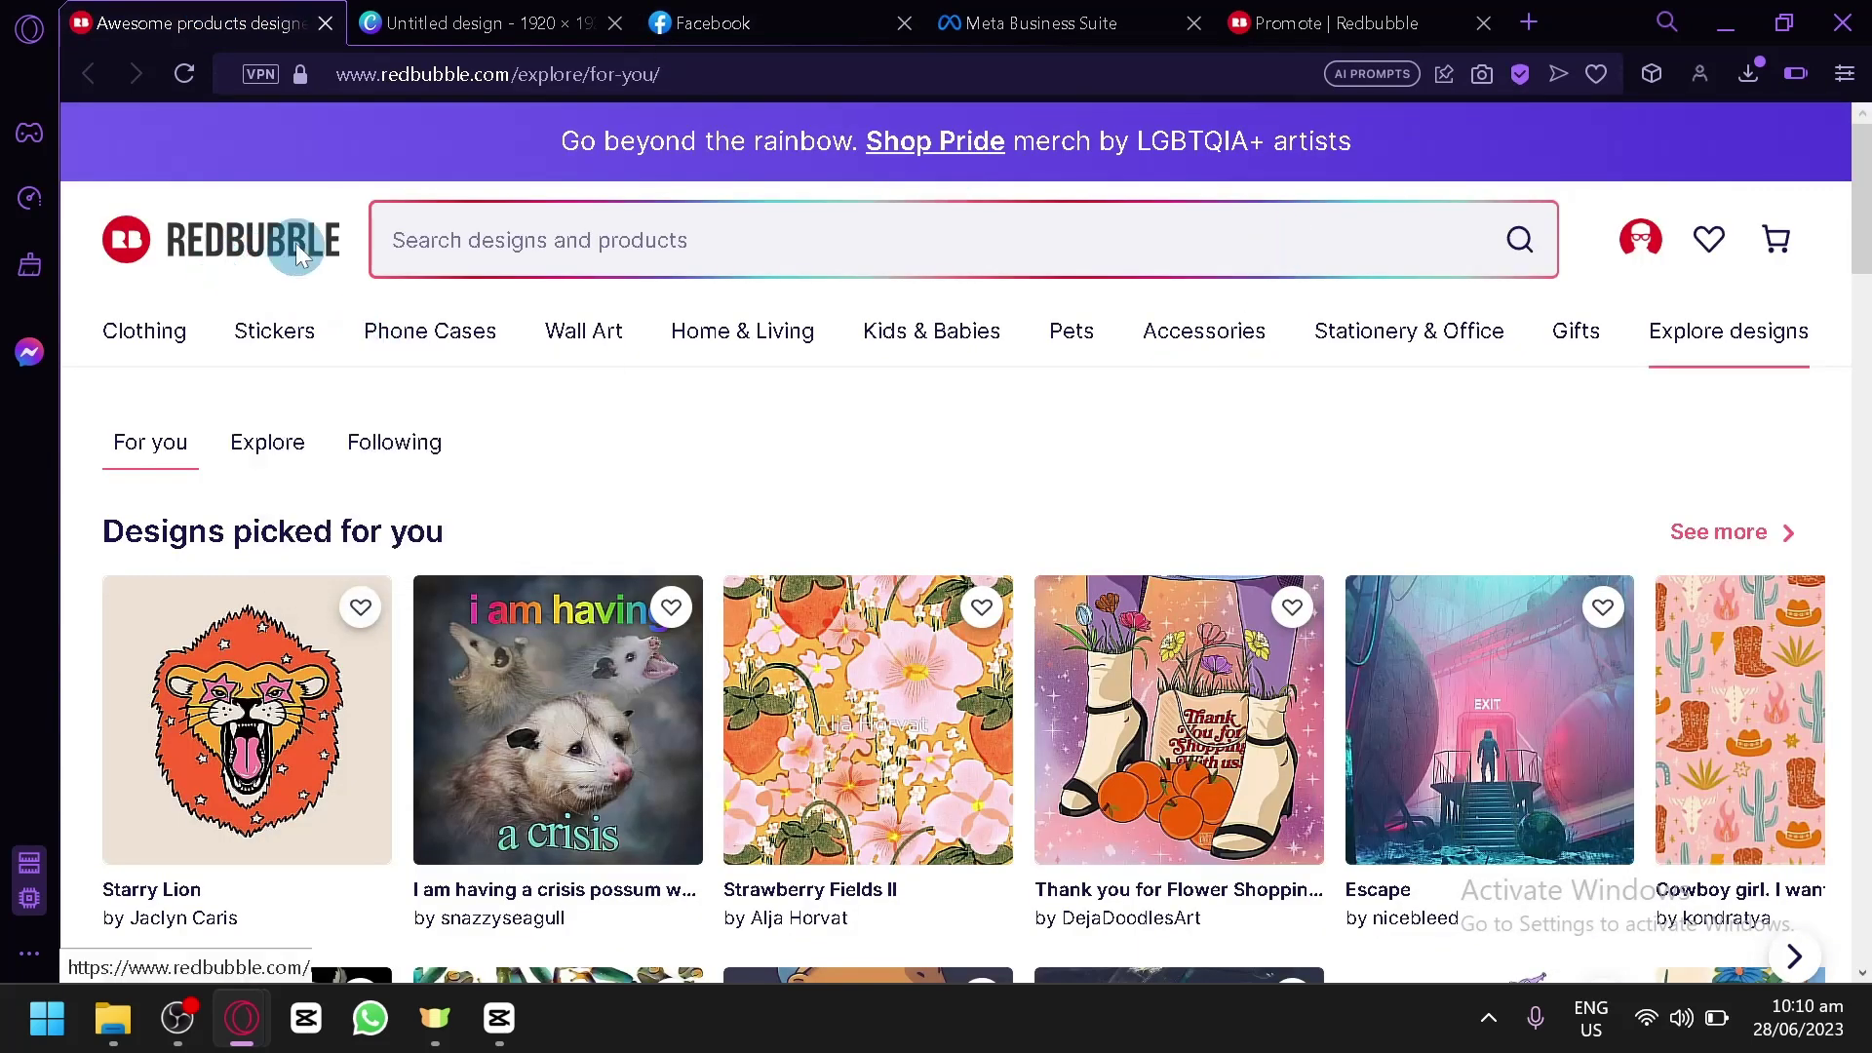
{"action": "left_click", "coordinate": [1647, 256]}
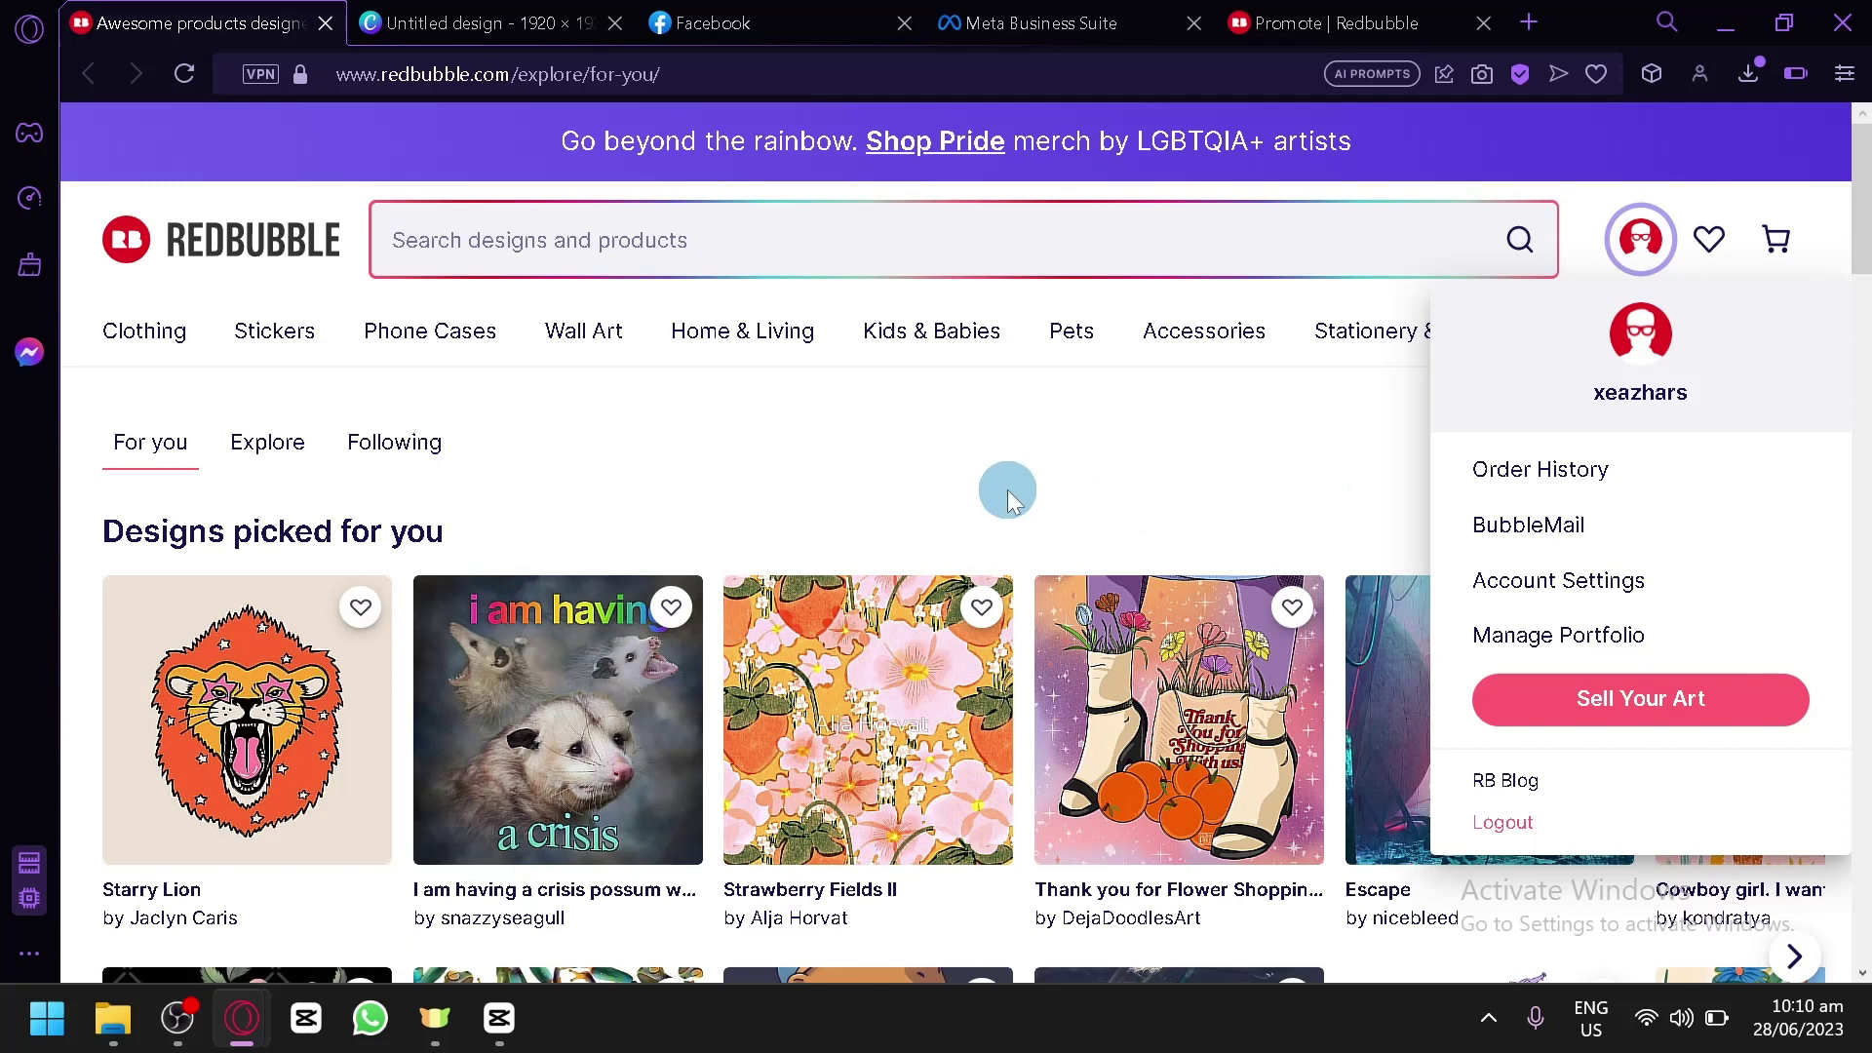
{"action": "left_click", "coordinate": [1589, 696]}
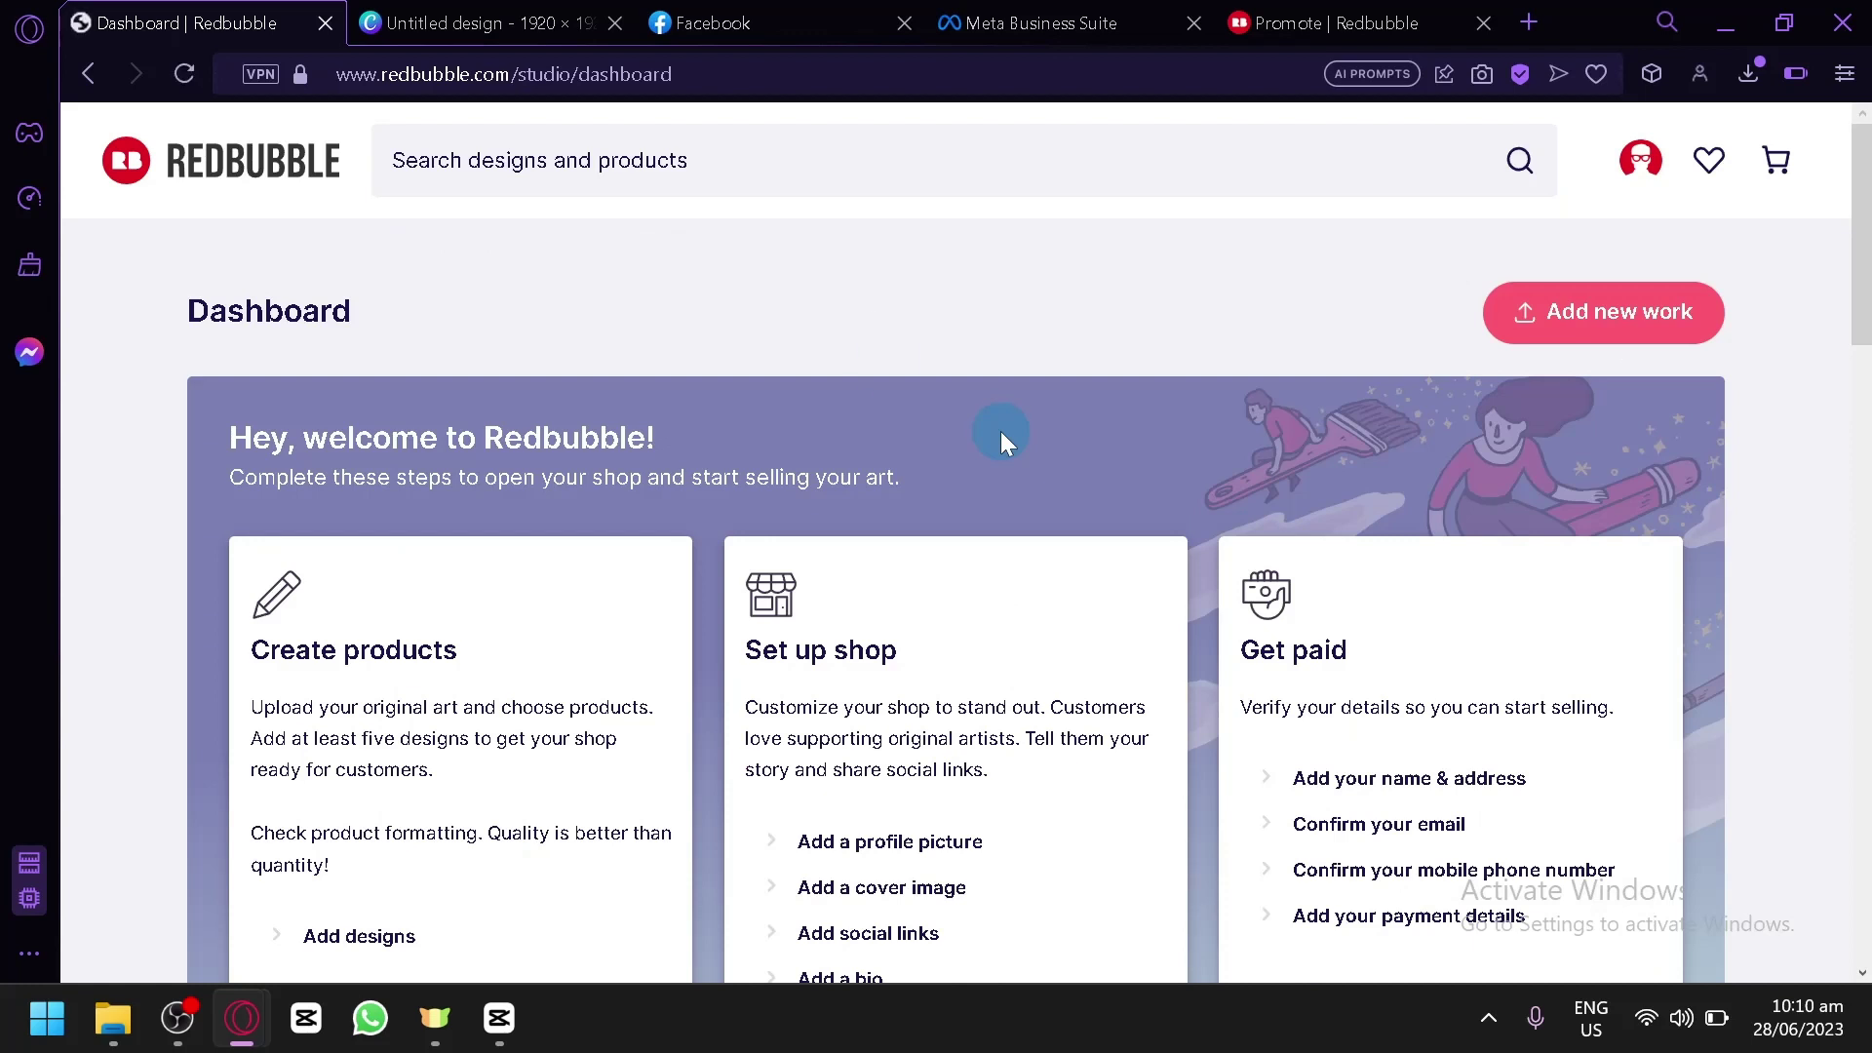
Switch to Facebook and open the profile of the managed Page.
{"action": "left_click", "coordinate": [710, 22]}
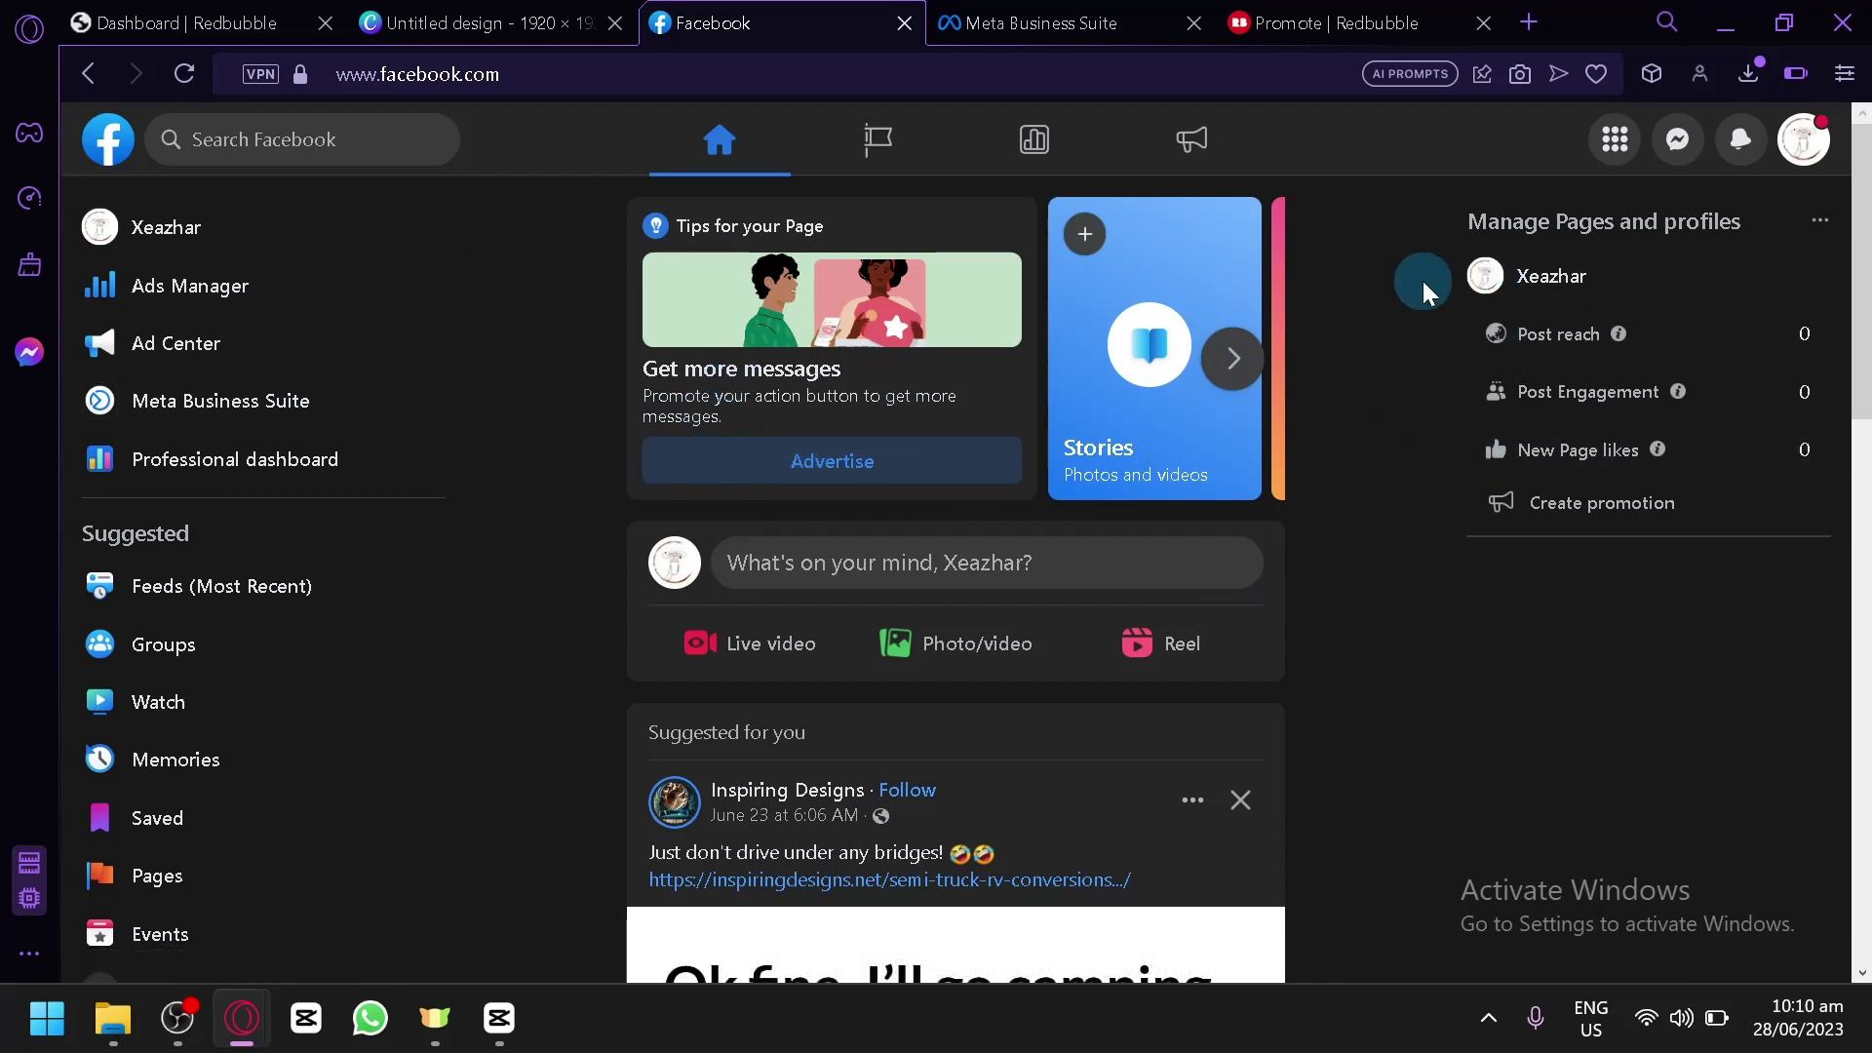
{"action": "left_click", "coordinate": [227, 227]}
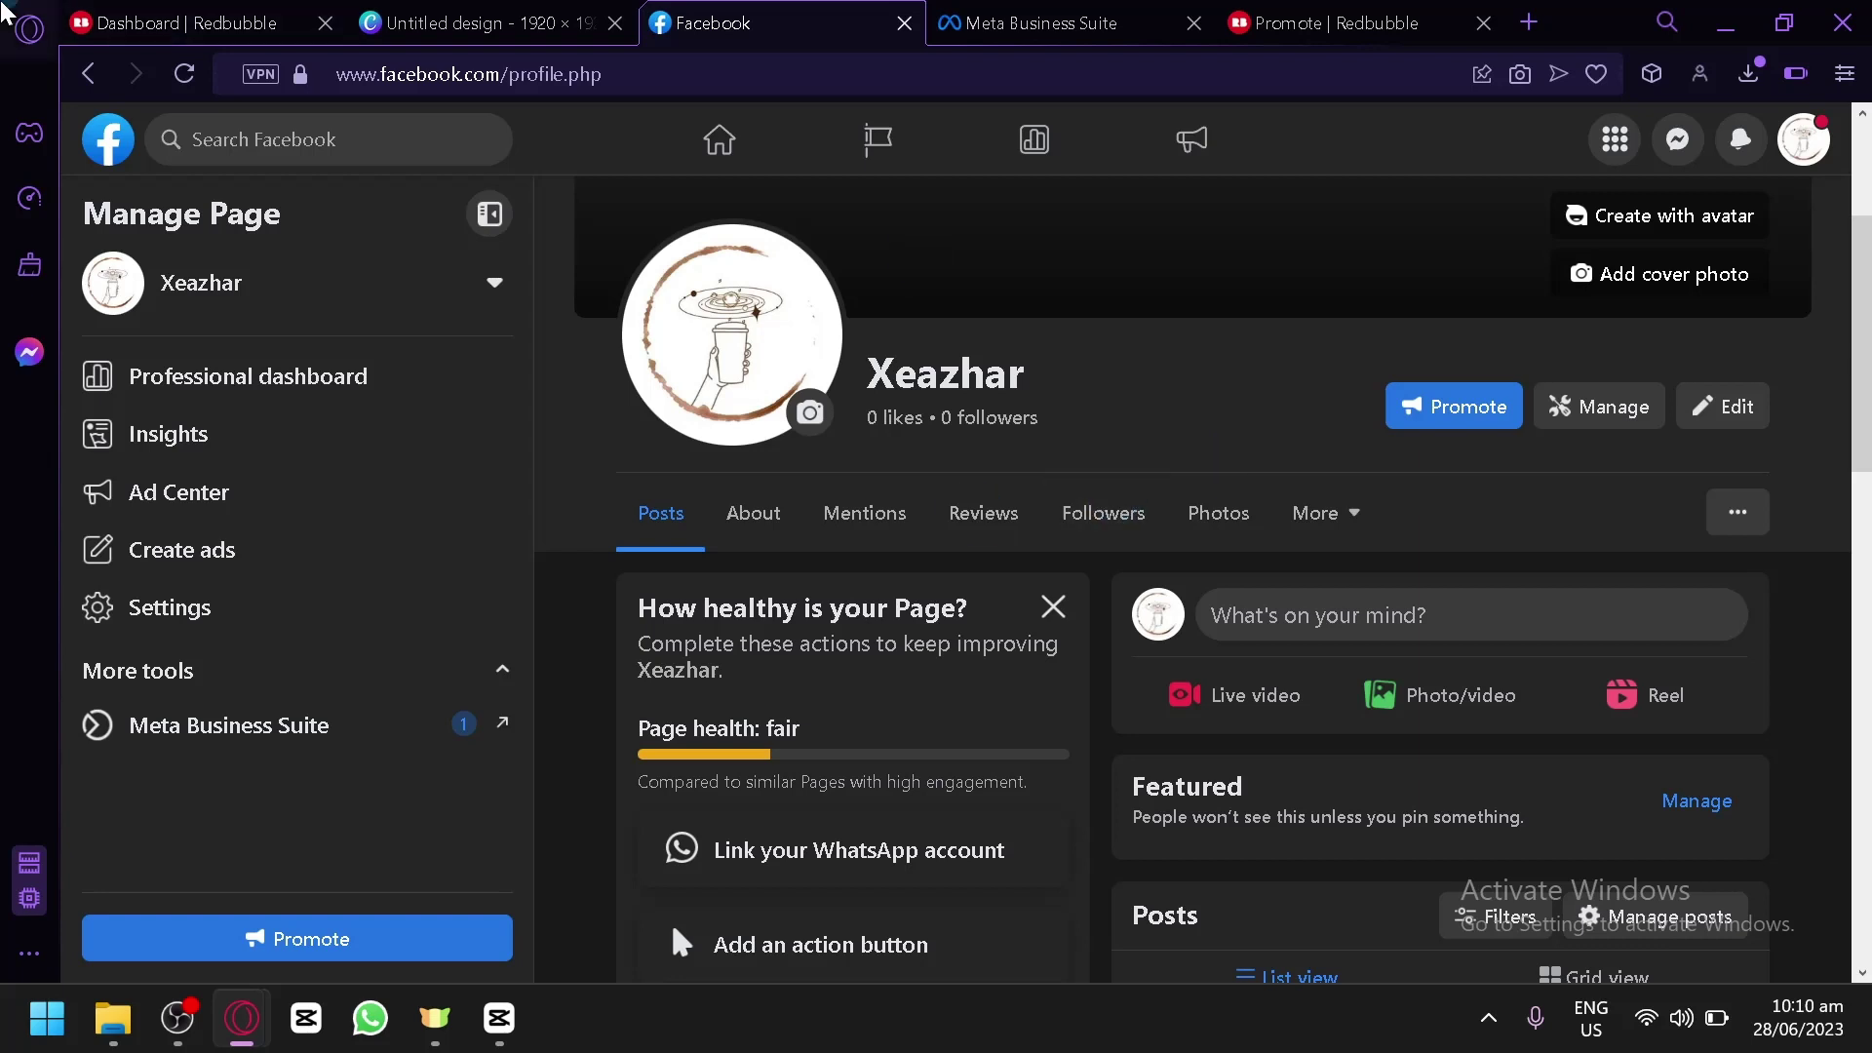
{"action": "left_click", "coordinate": [188, 22]}
{"action": "left_click", "coordinate": [1046, 30]}
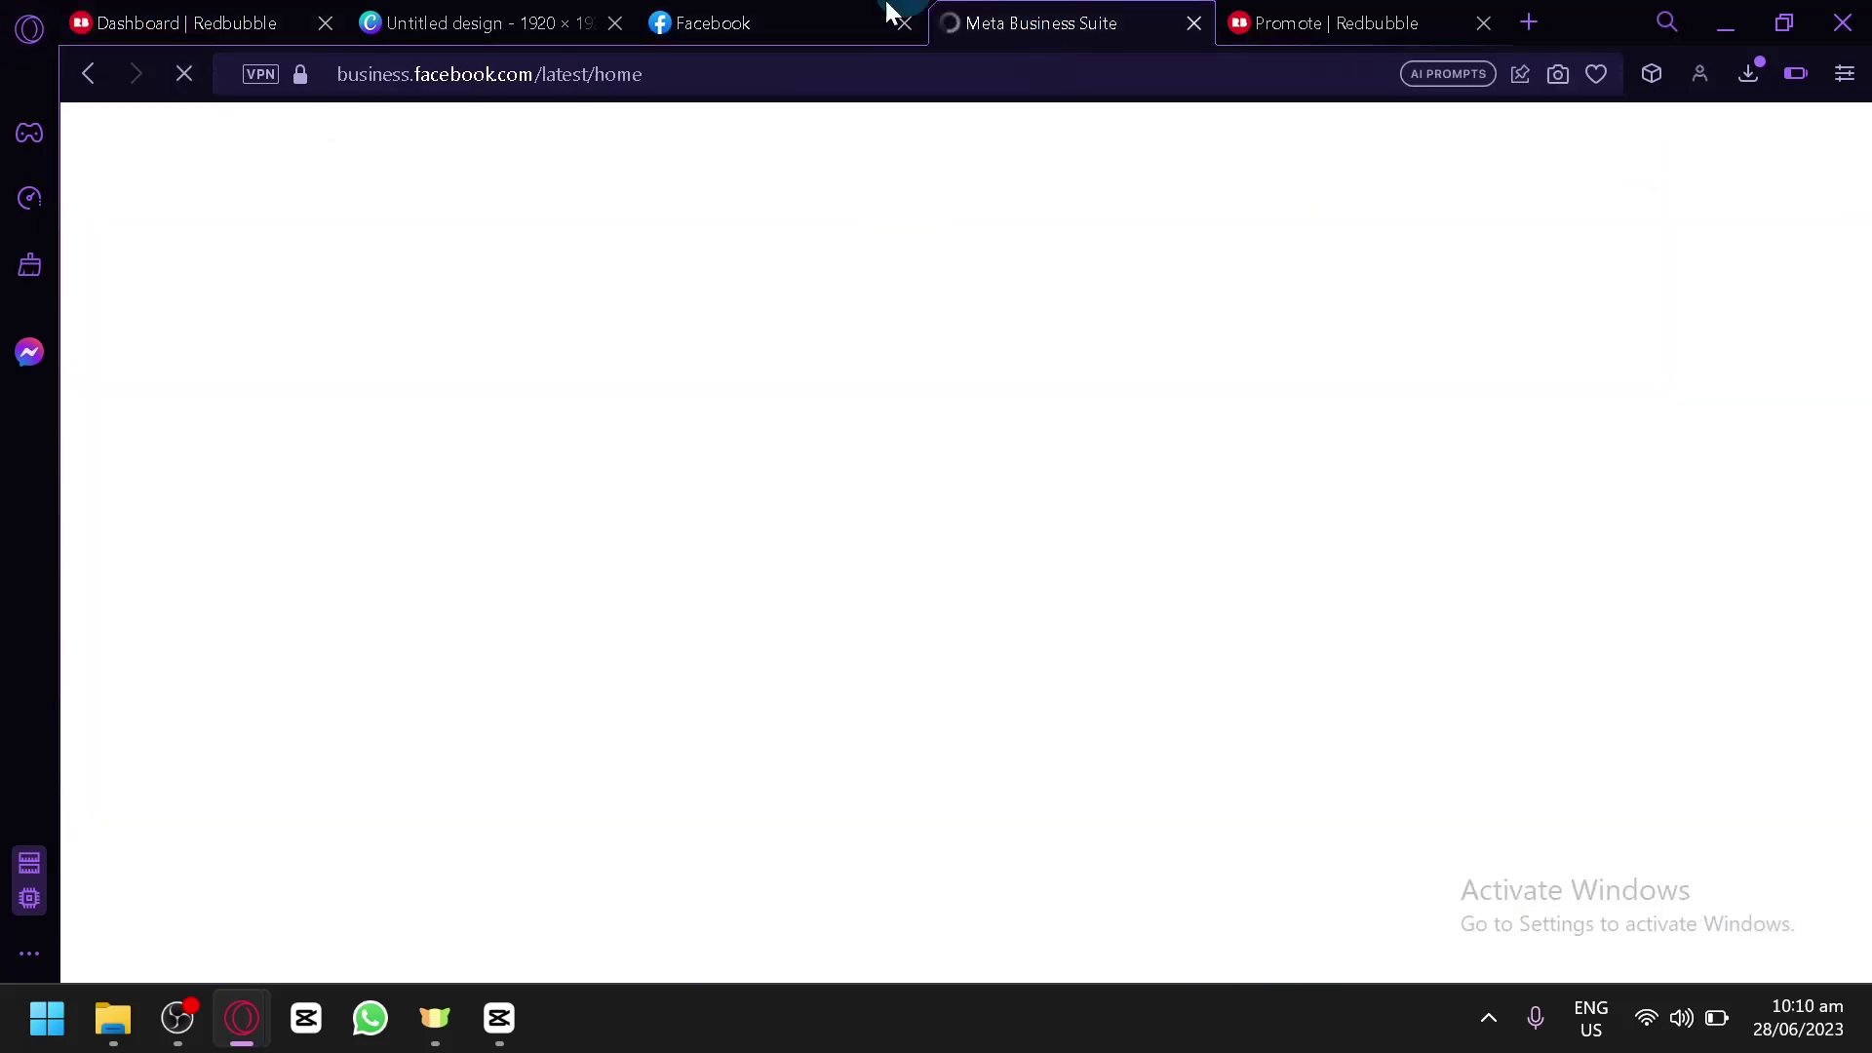
{"action": "left_click", "coordinate": [877, 22]}
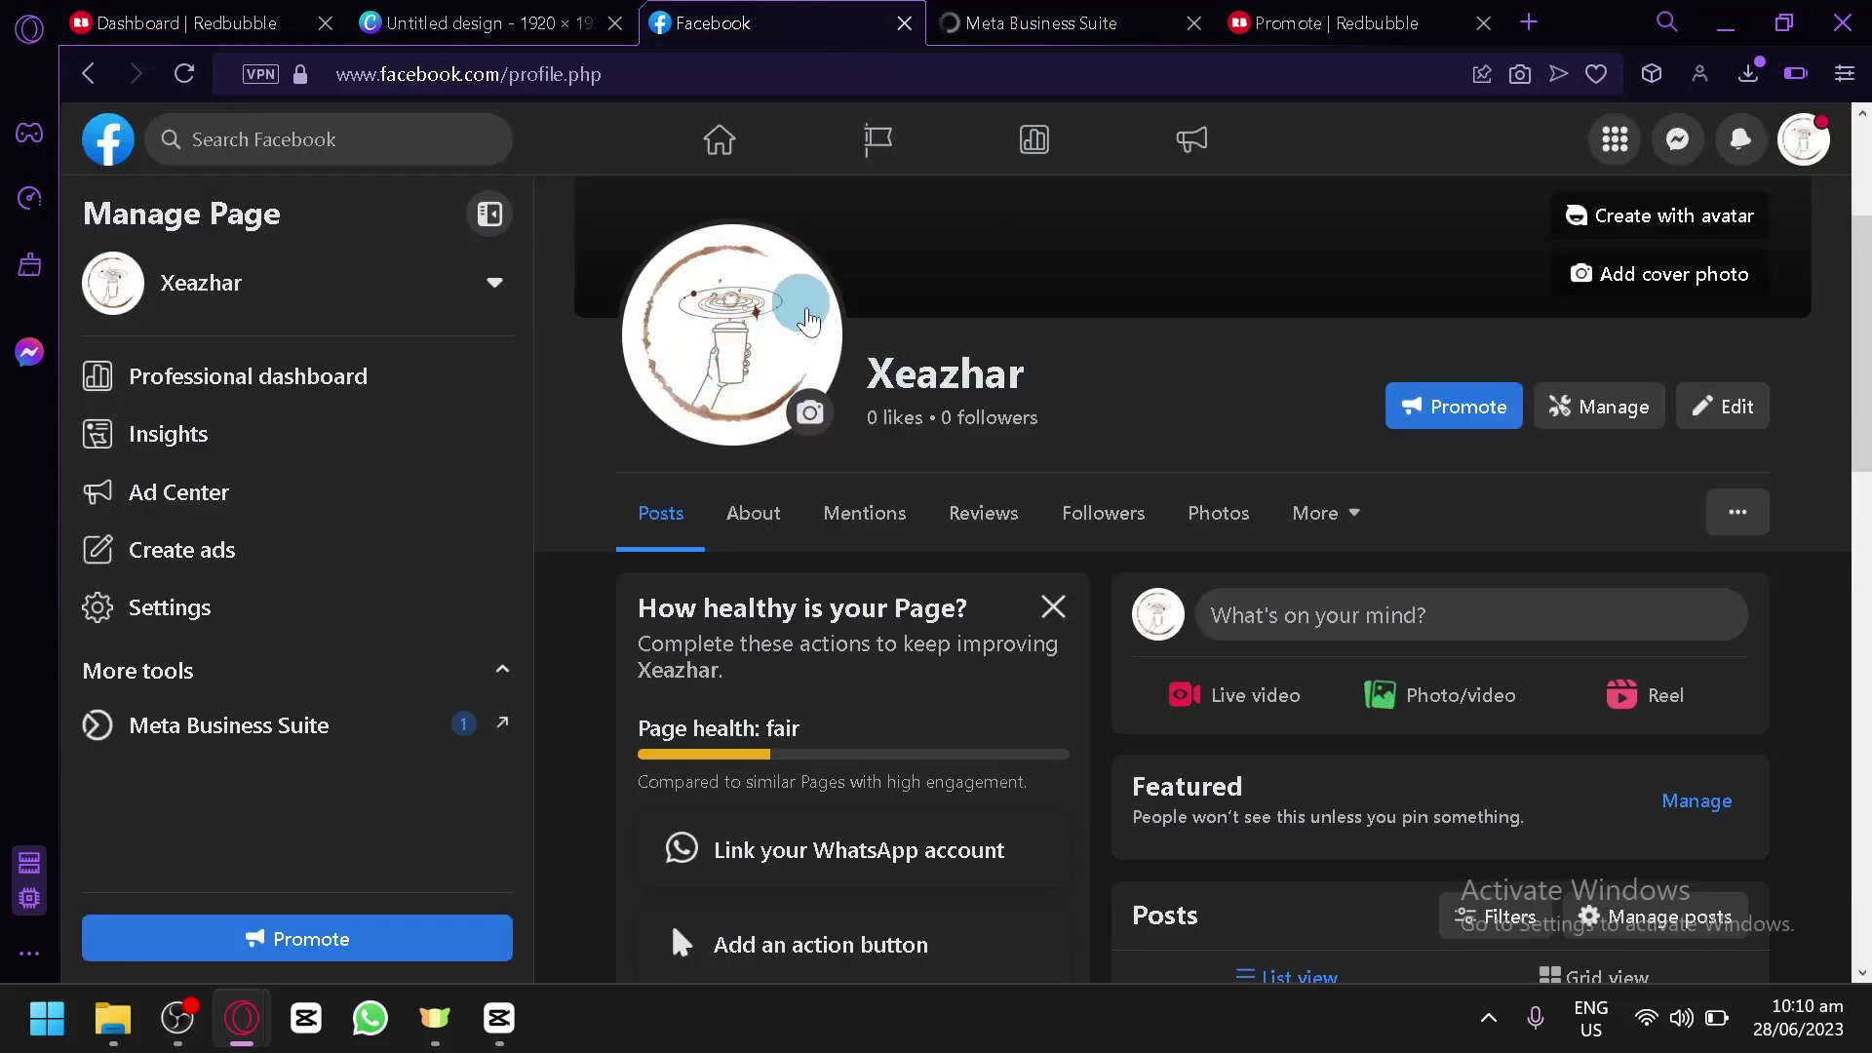
Switch to the Redbubble dashboard and review the steps for creating products, setting up the shop and getting paid.
{"action": "left_click", "coordinate": [238, 22]}
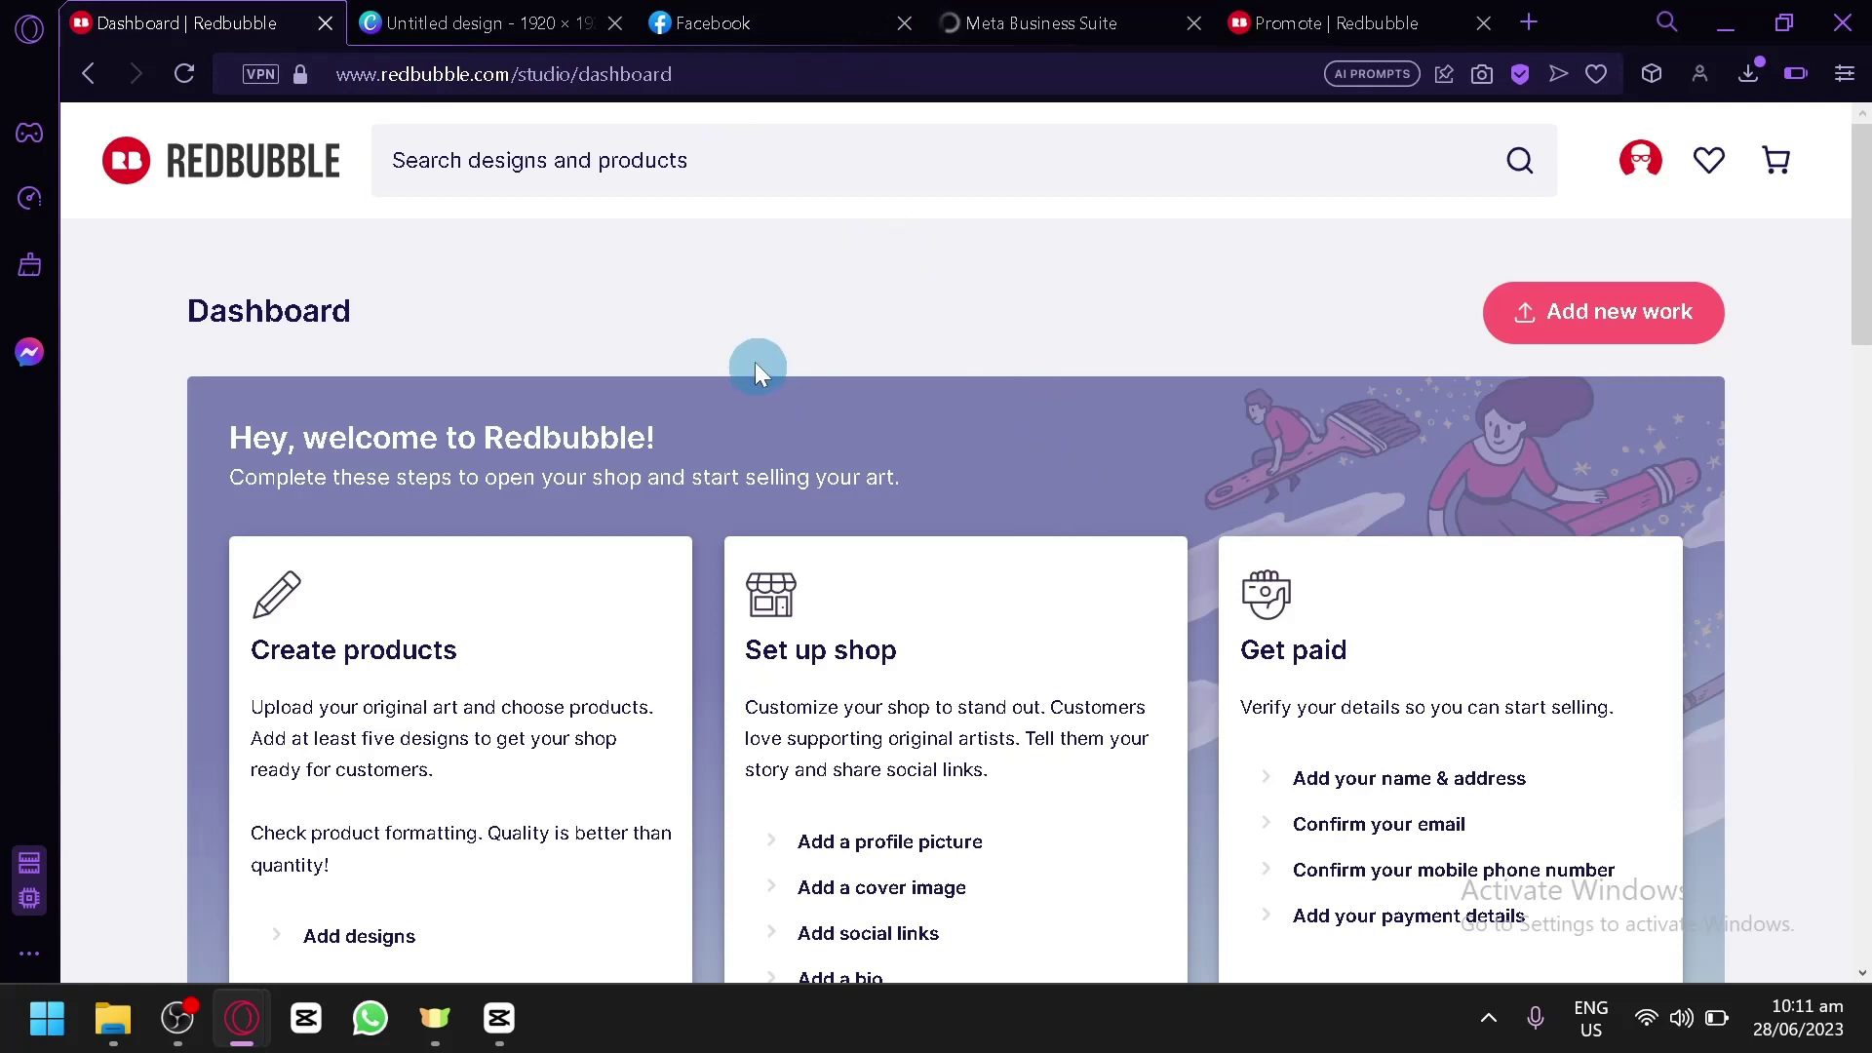
{"action": "scroll", "coordinate": [1267, 585], "scroll_direction": "down", "scroll_amount": 2}
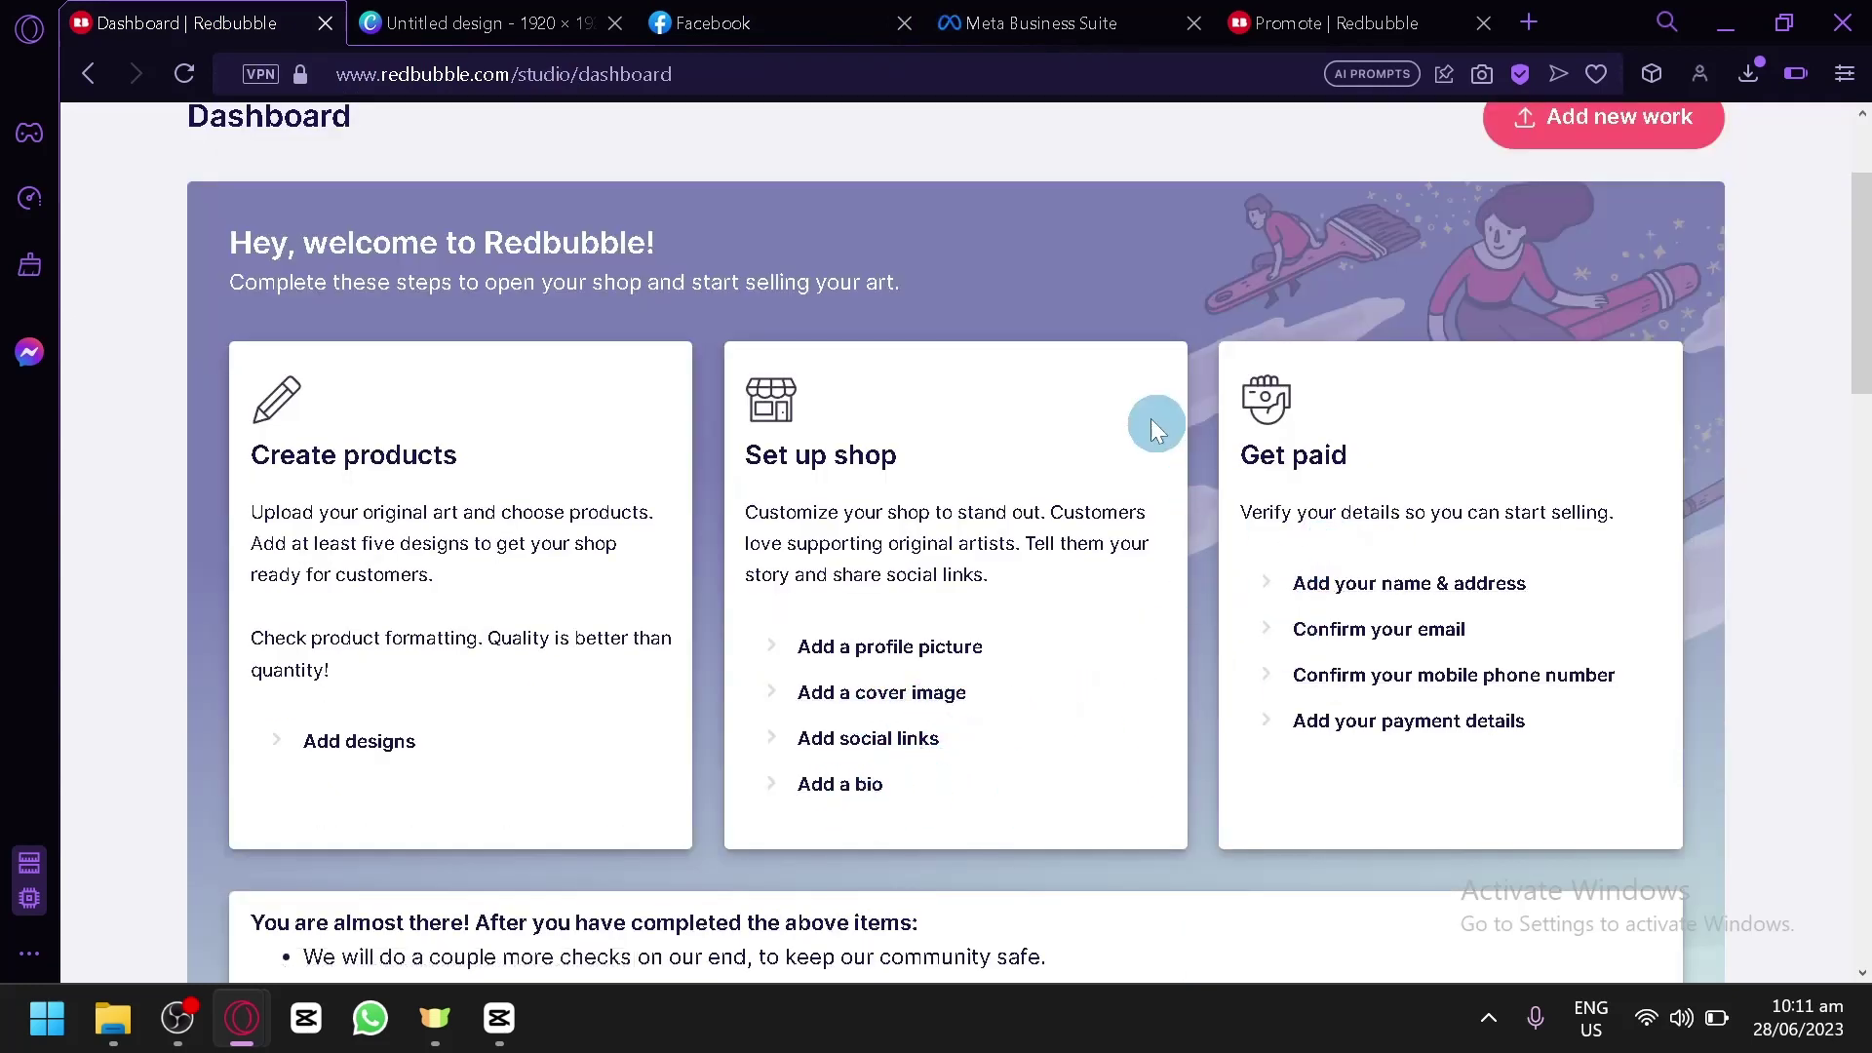
{"action": "scroll", "coordinate": [414, 283], "scroll_direction": "up", "scroll_amount": 2}
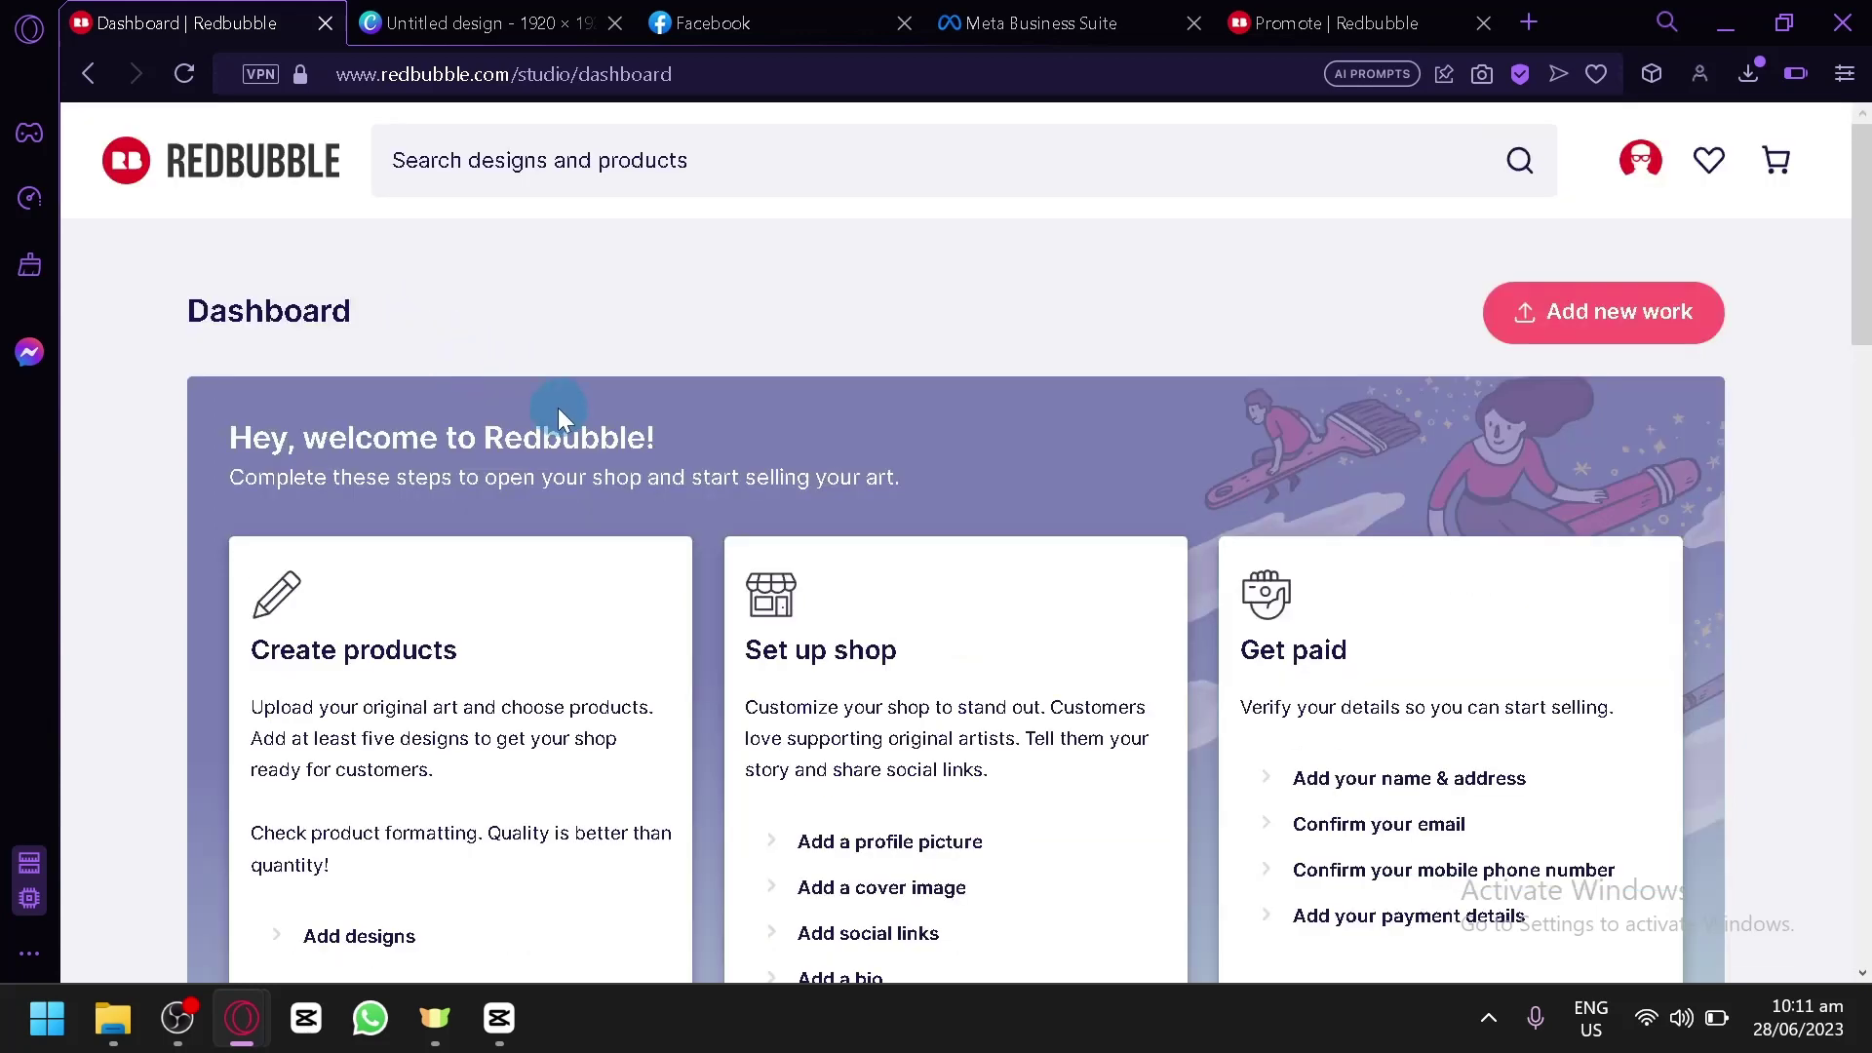
Switch to Facebook and look over the managed Page's cover area and posting options.
{"action": "left_click", "coordinate": [712, 23]}
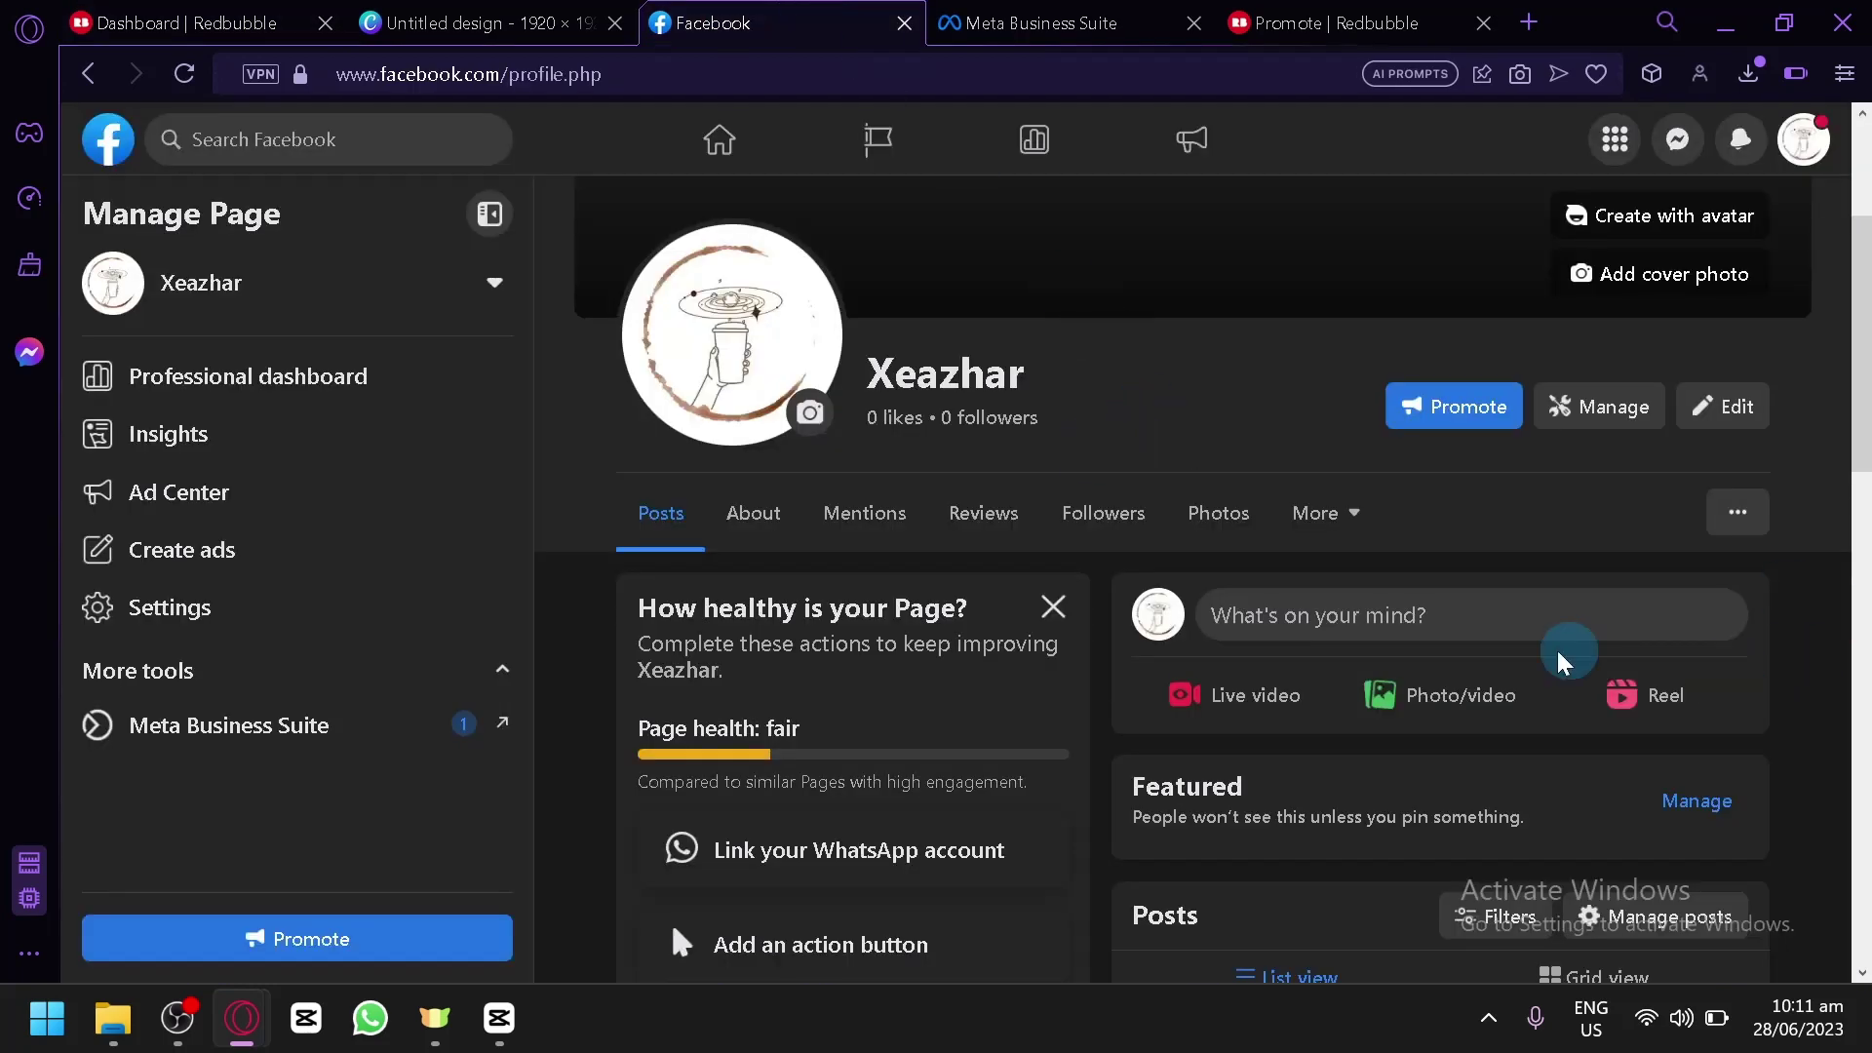
{"action": "scroll", "coordinate": [1183, 559], "scroll_direction": "down", "scroll_amount": 4}
{"action": "scroll", "coordinate": [1106, 468], "scroll_direction": "up", "scroll_amount": 7}
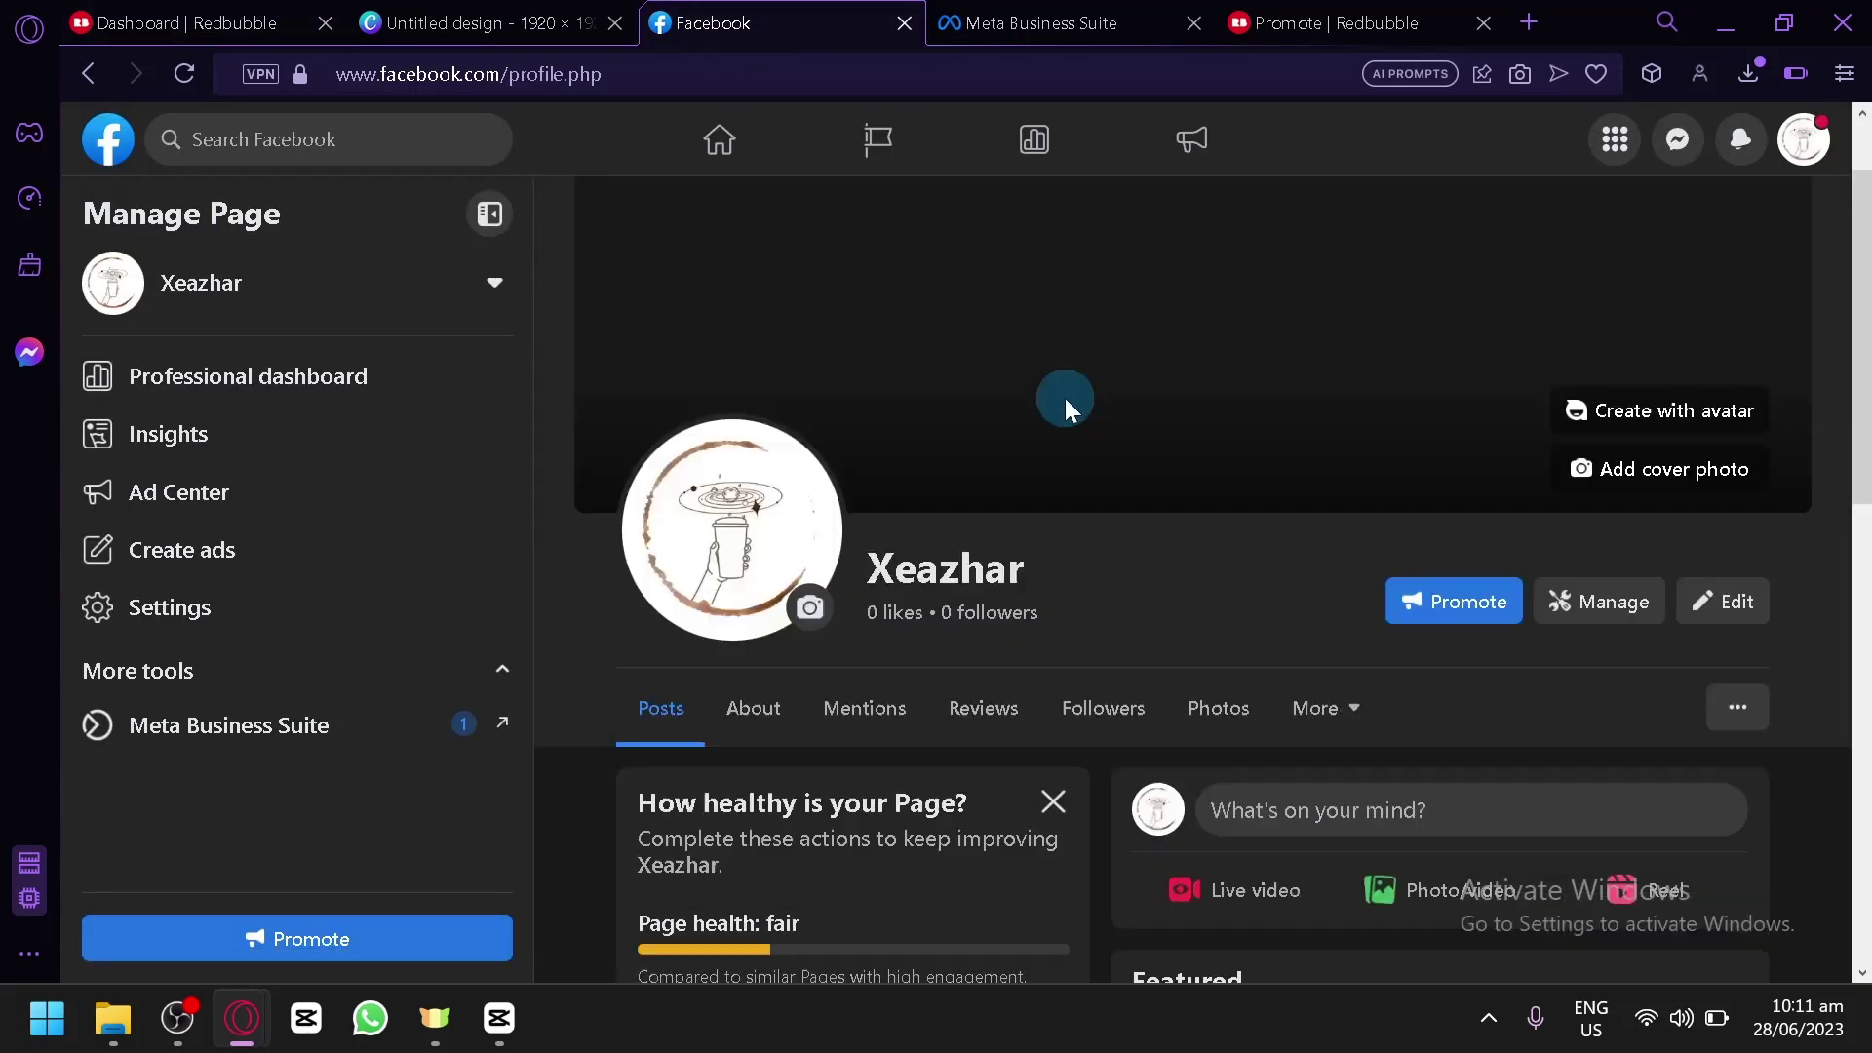
{"action": "scroll", "coordinate": [1053, 402], "scroll_direction": "down", "scroll_amount": 2}
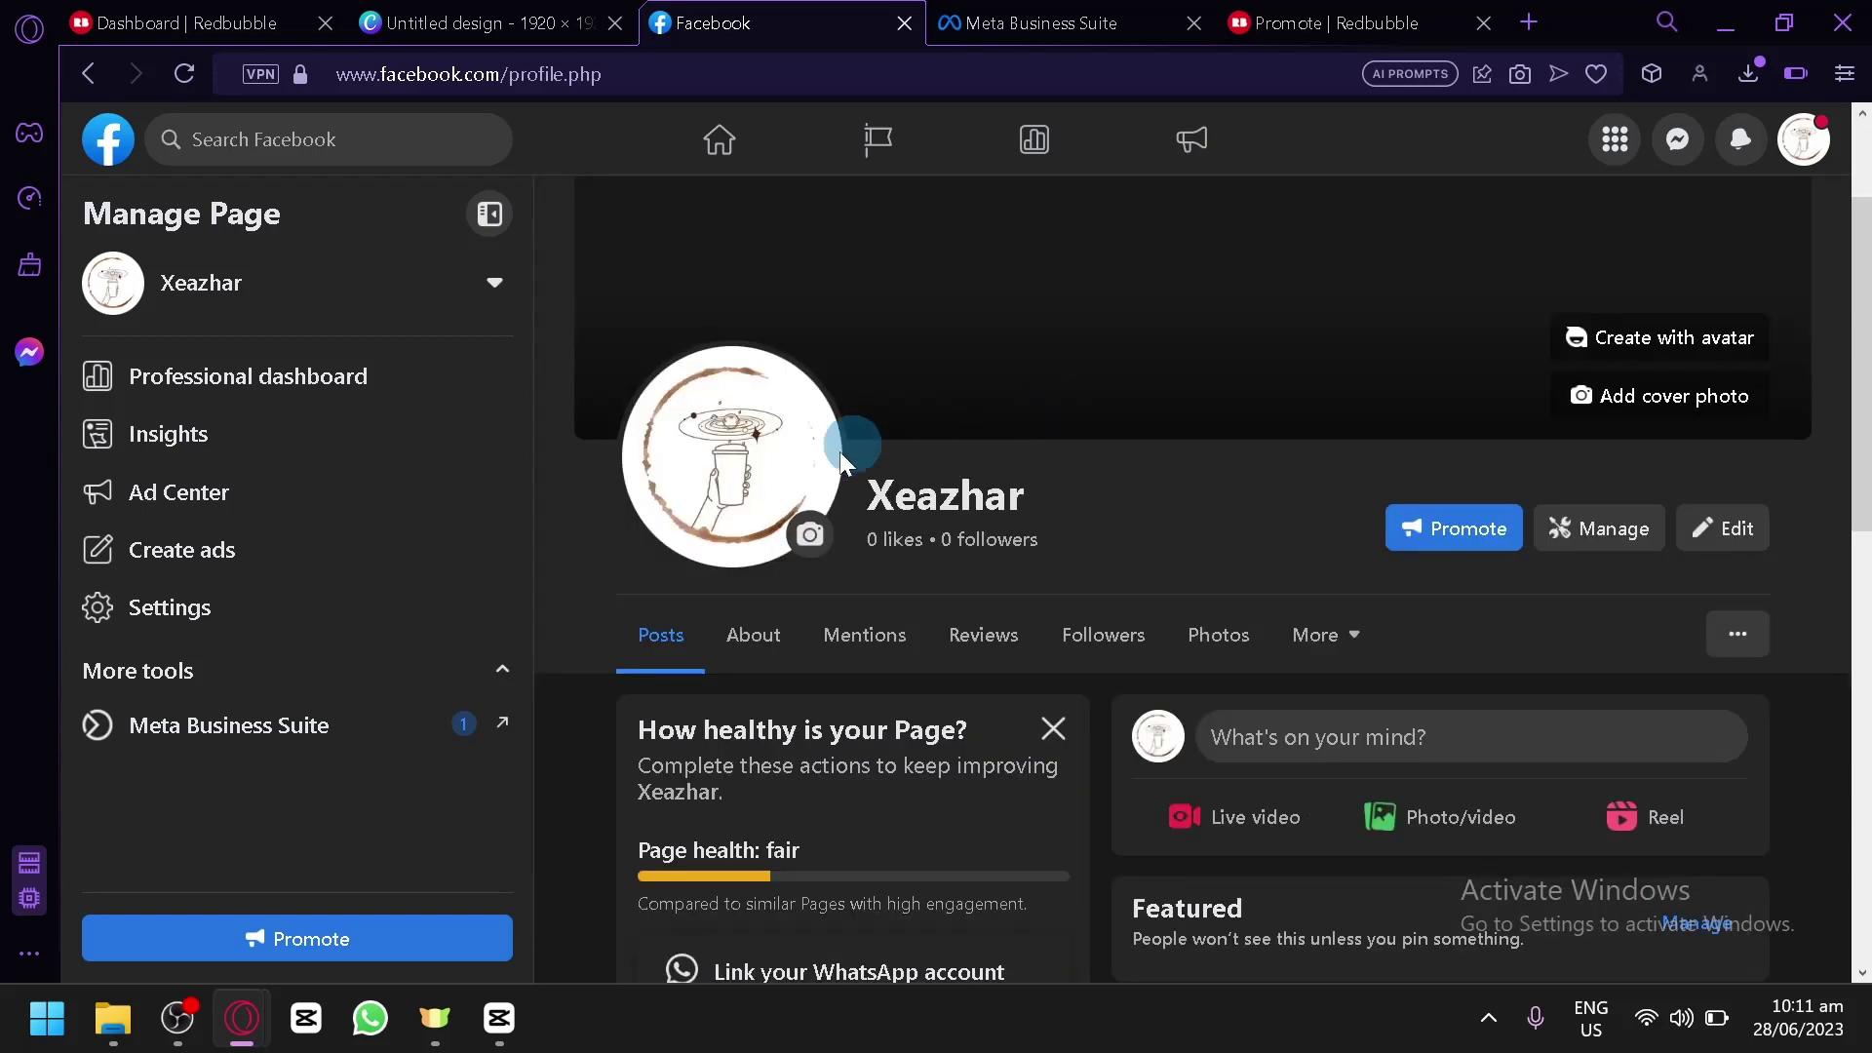
Return to the Coffee design's promote page on Redbubble.
{"action": "left_click", "coordinate": [256, 23]}
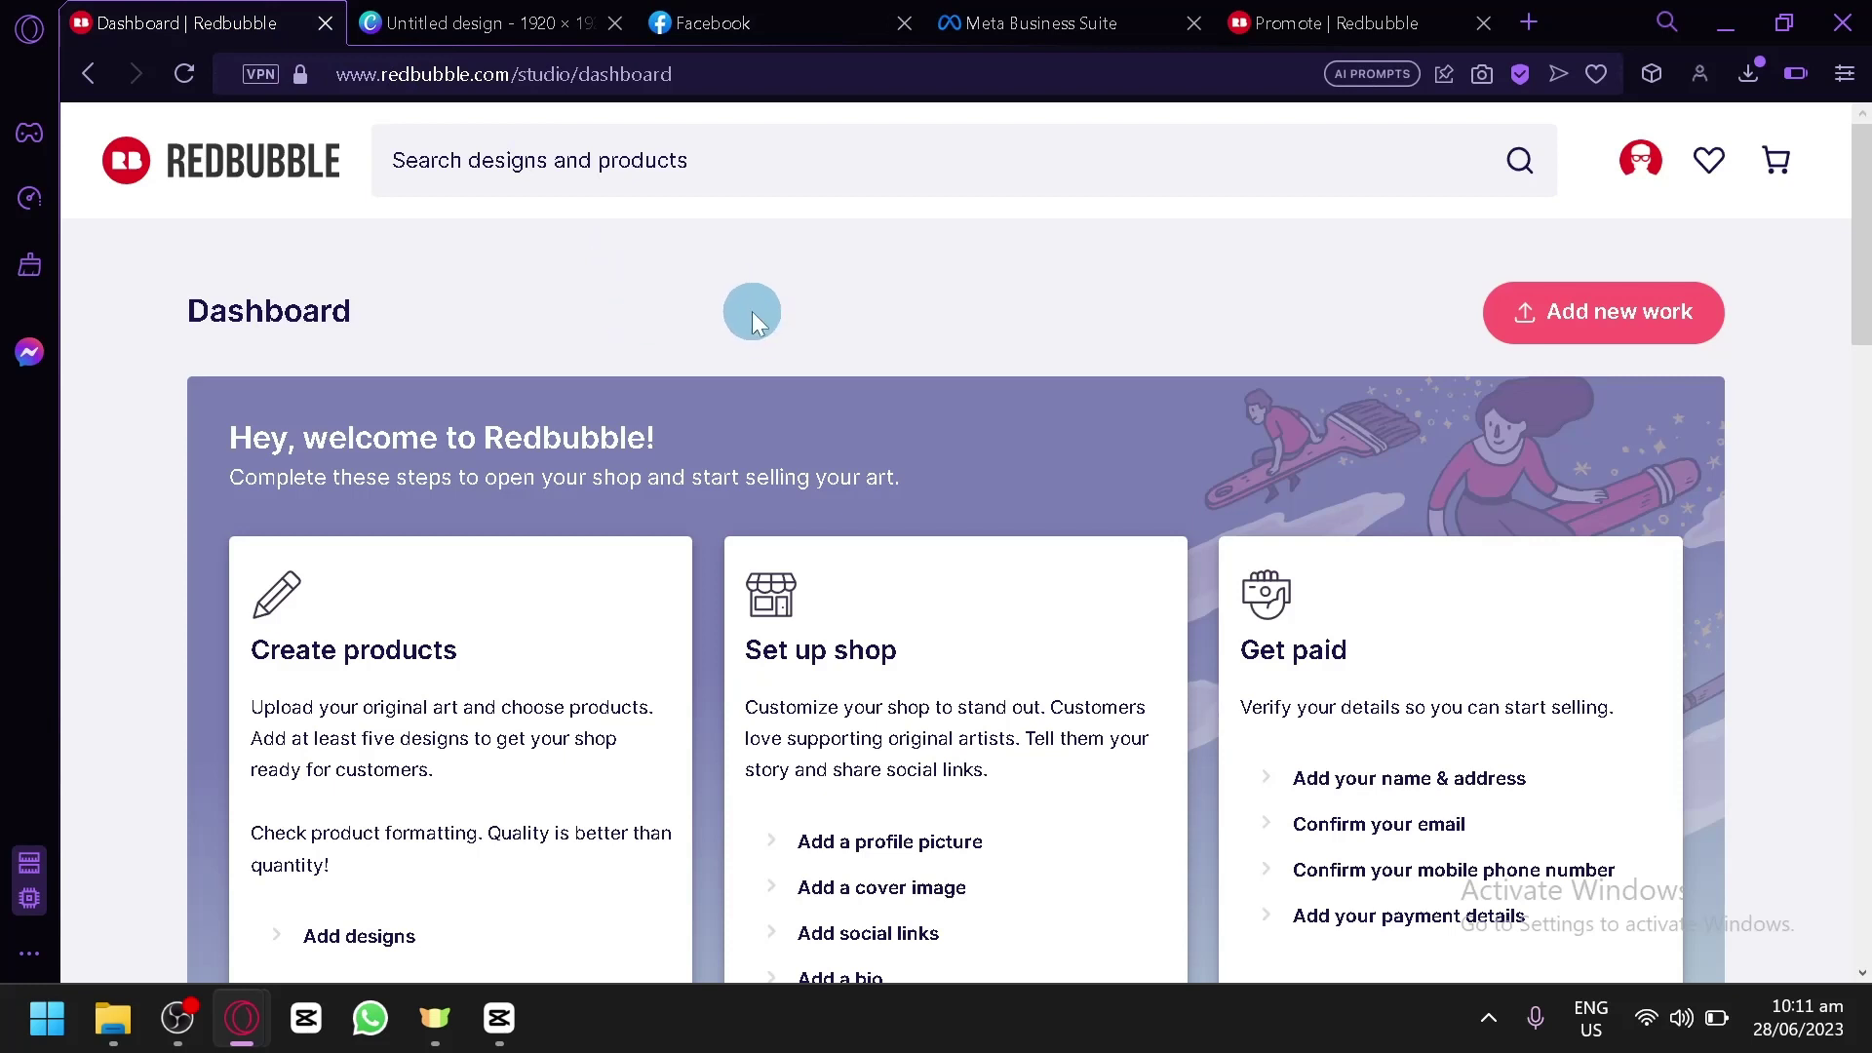
{"action": "left_click", "coordinate": [812, 24]}
{"action": "left_click", "coordinate": [1345, 11]}
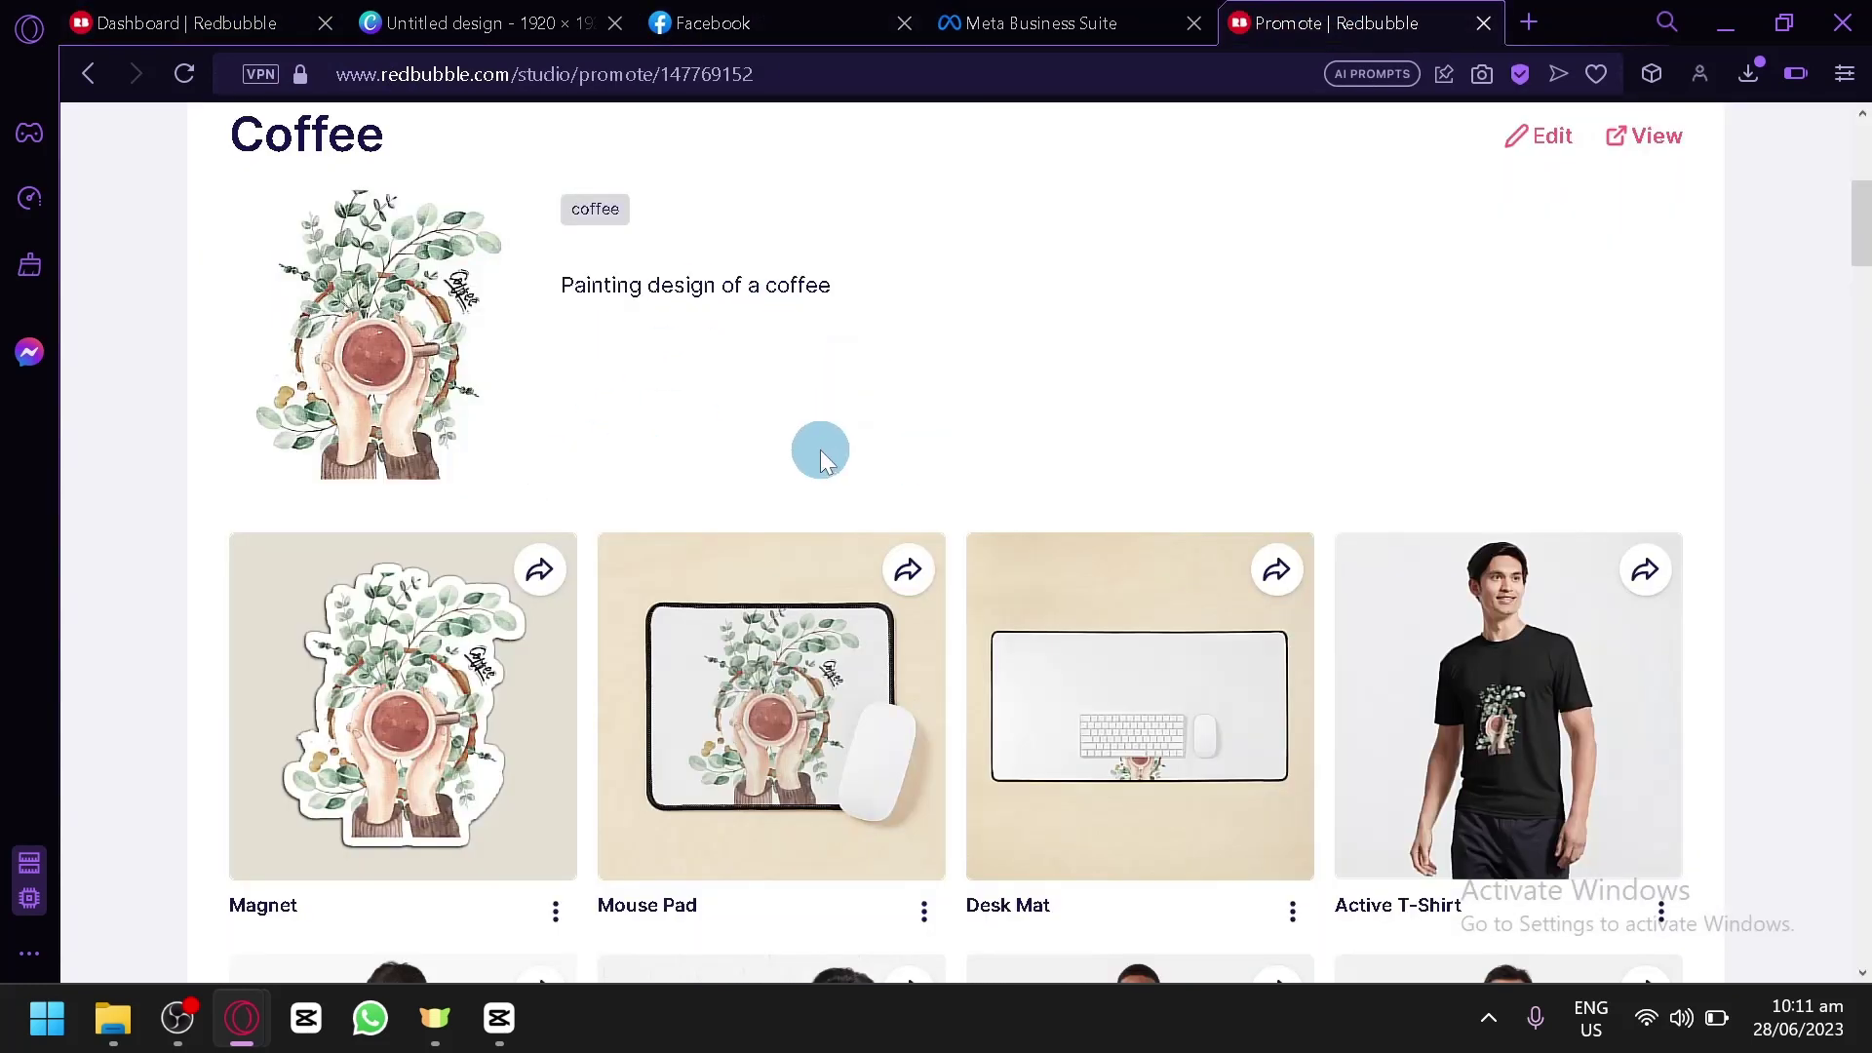
Show the sharing options for the Coffee Mouse Pad, and switch to Facebook to look over the Page's existing posts.
{"action": "left_click", "coordinate": [907, 569]}
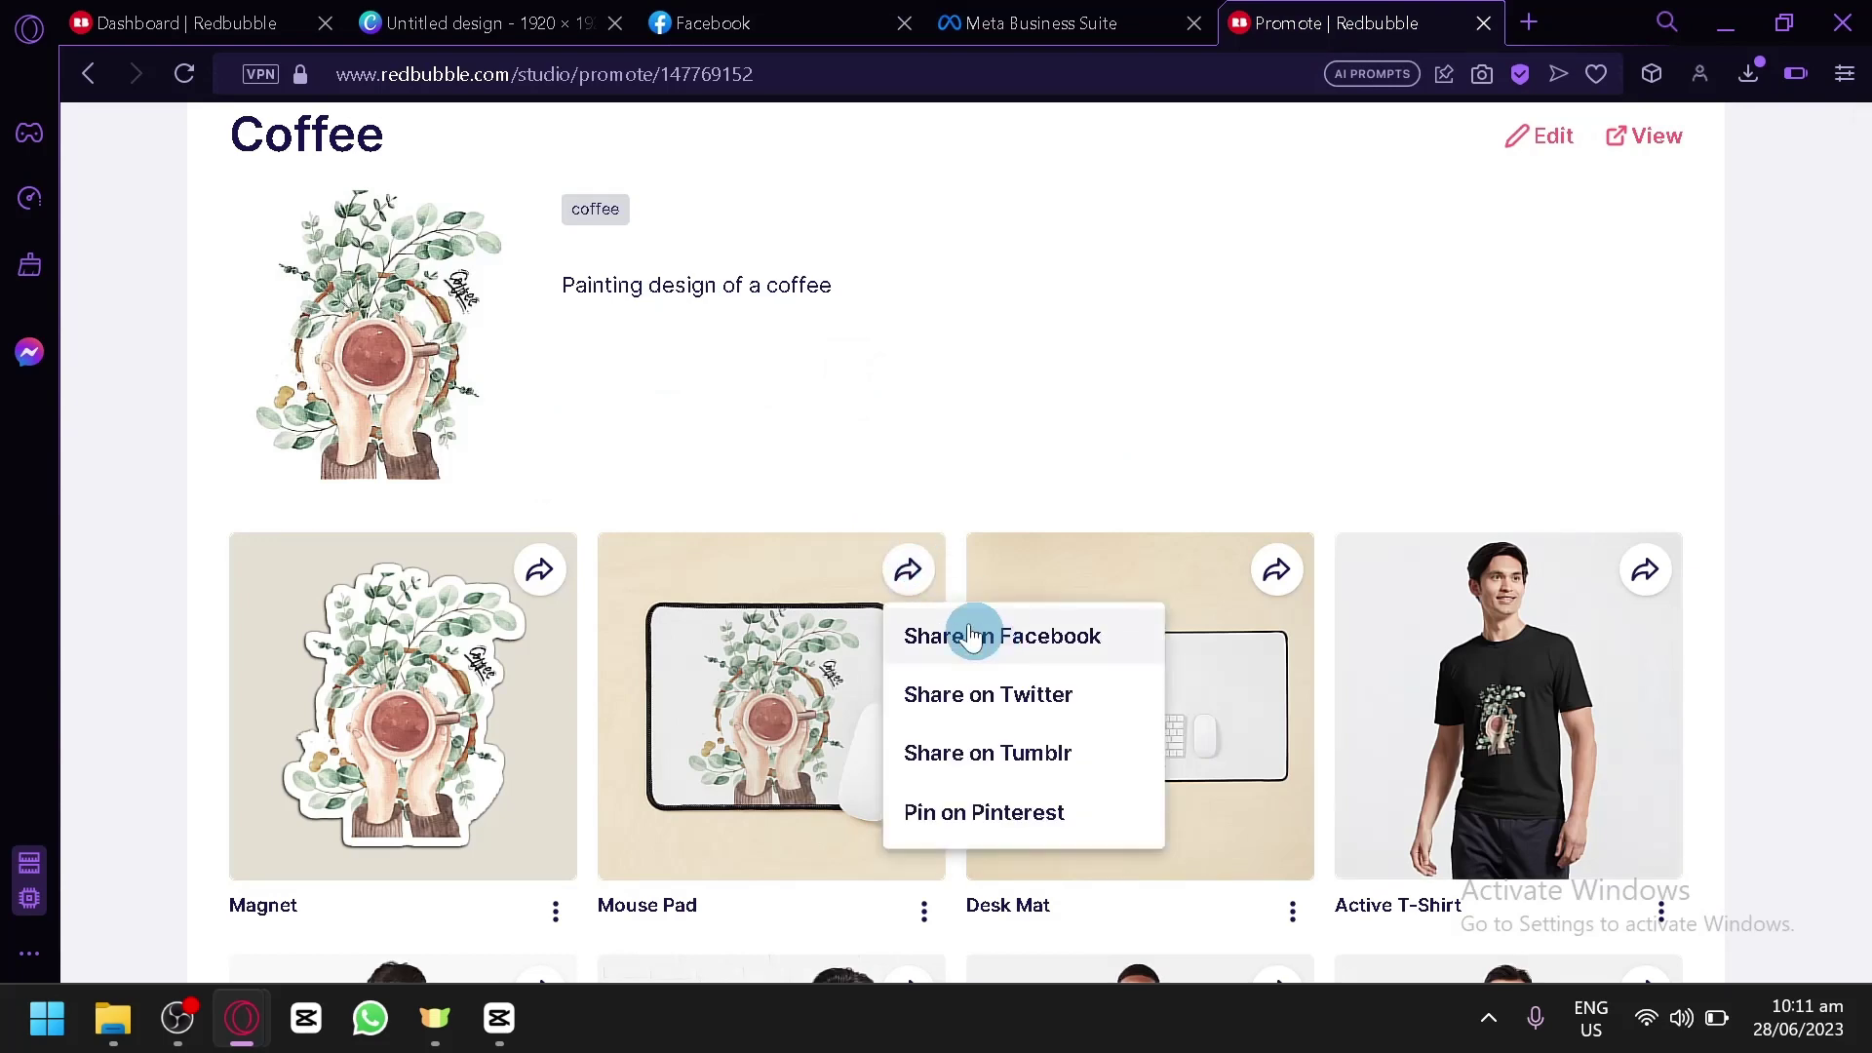
{"action": "left_click", "coordinate": [717, 20]}
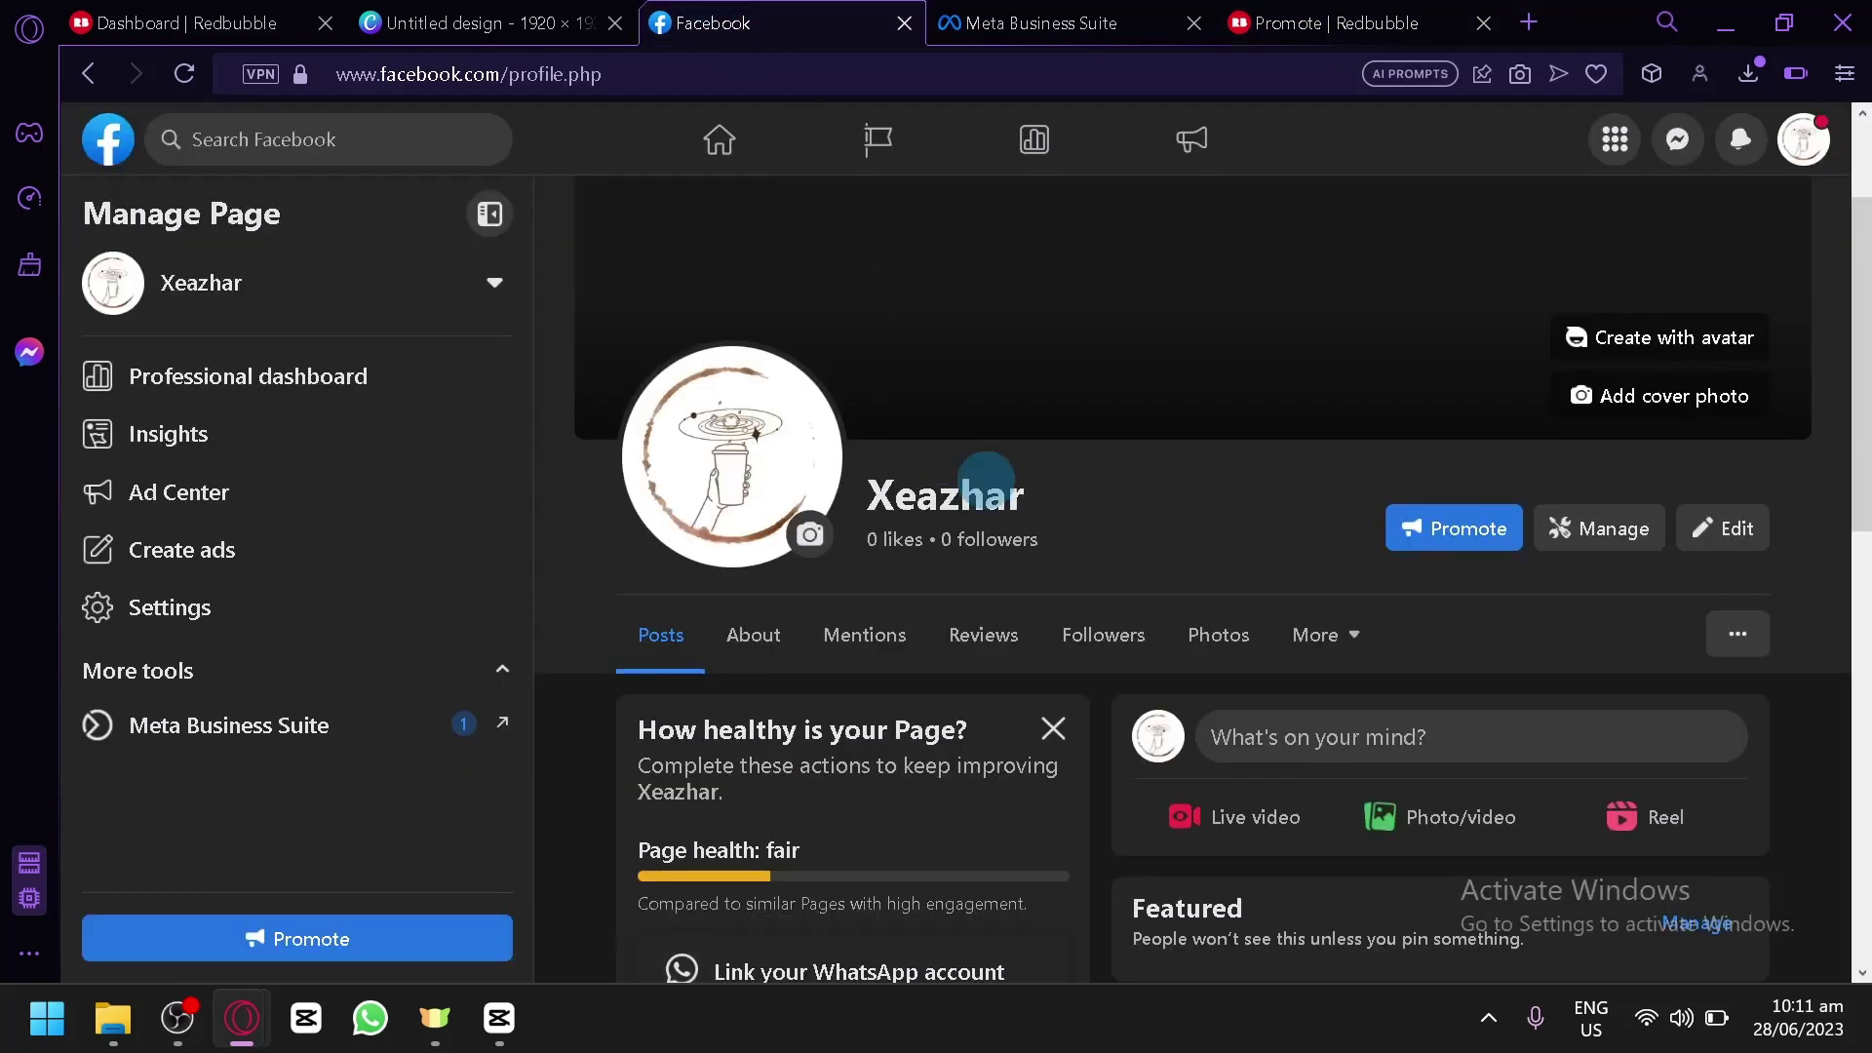
{"action": "scroll", "coordinate": [1036, 527], "scroll_direction": "down", "scroll_amount": 4}
{"action": "scroll", "coordinate": [1540, 641], "scroll_direction": "down", "scroll_amount": 4}
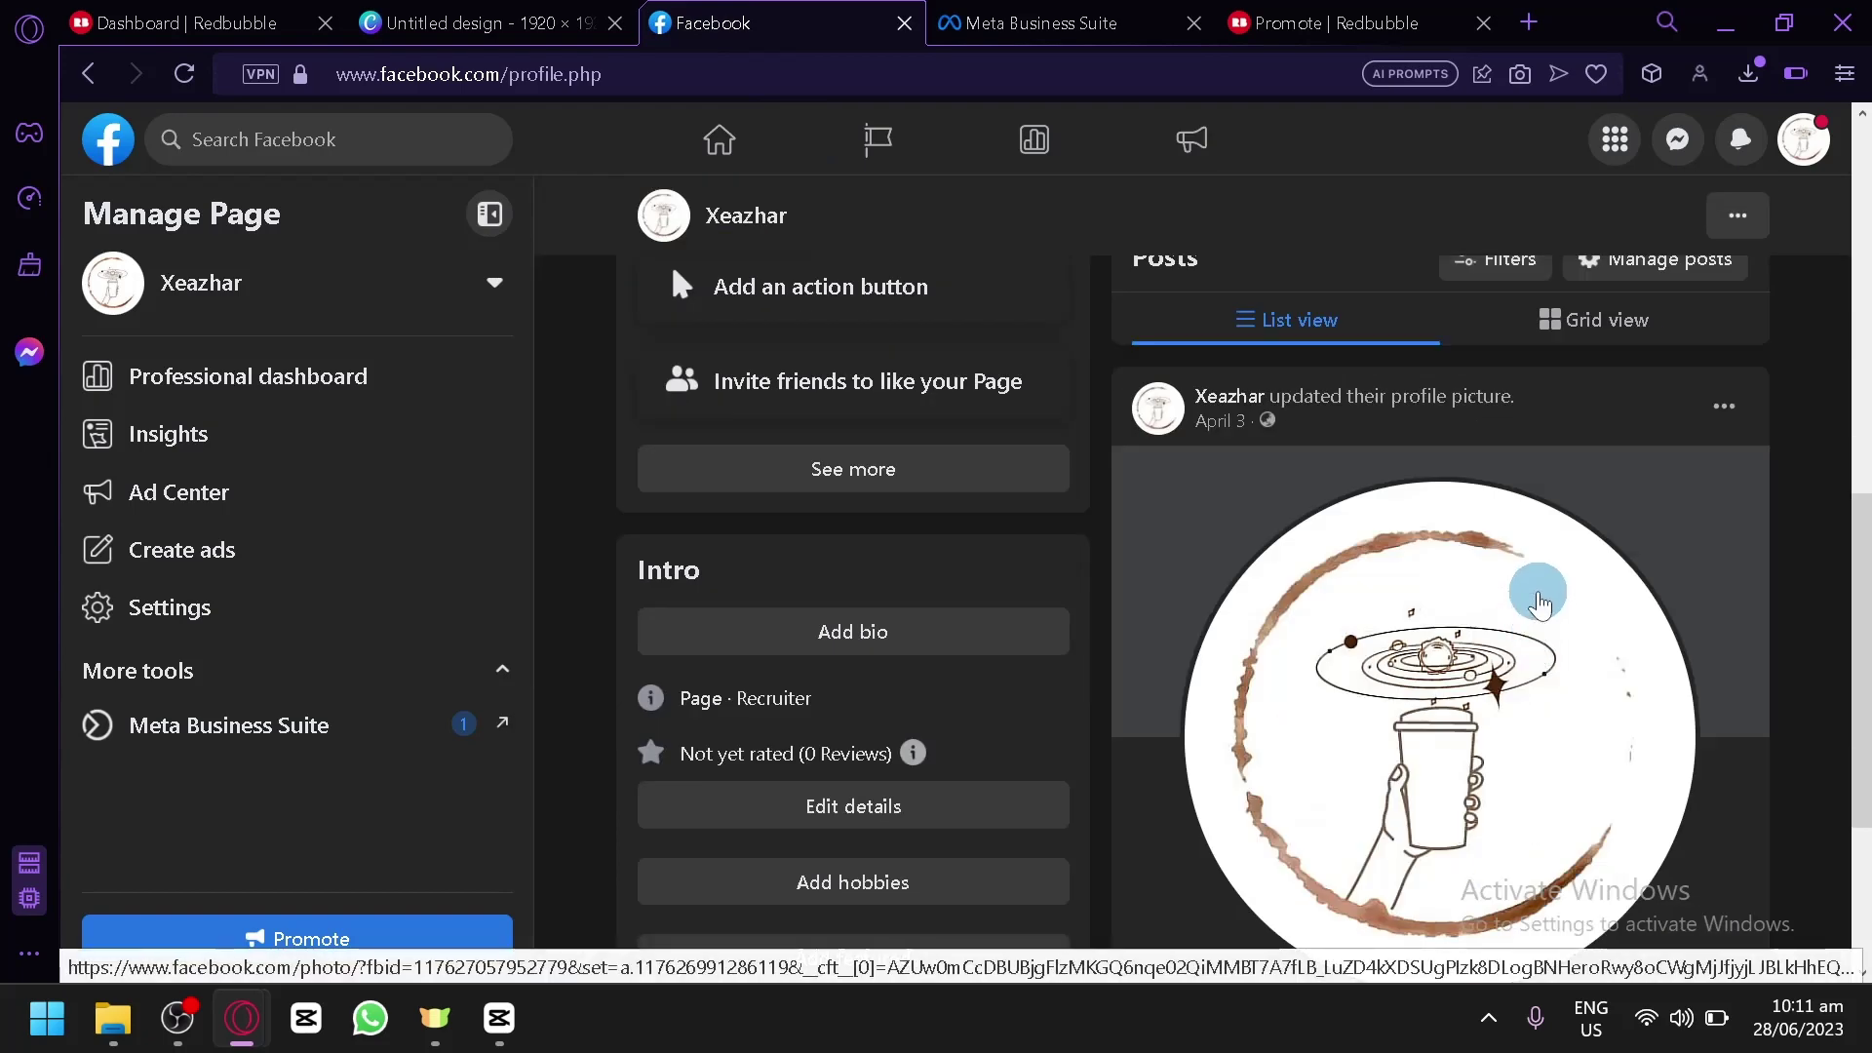
{"action": "scroll", "coordinate": [1535, 594], "scroll_direction": "down", "scroll_amount": 2}
Return to the Coffee promote page and share the Mouse Pad as a public post to the Page's Facebook feed.
{"action": "left_click", "coordinate": [1318, 12]}
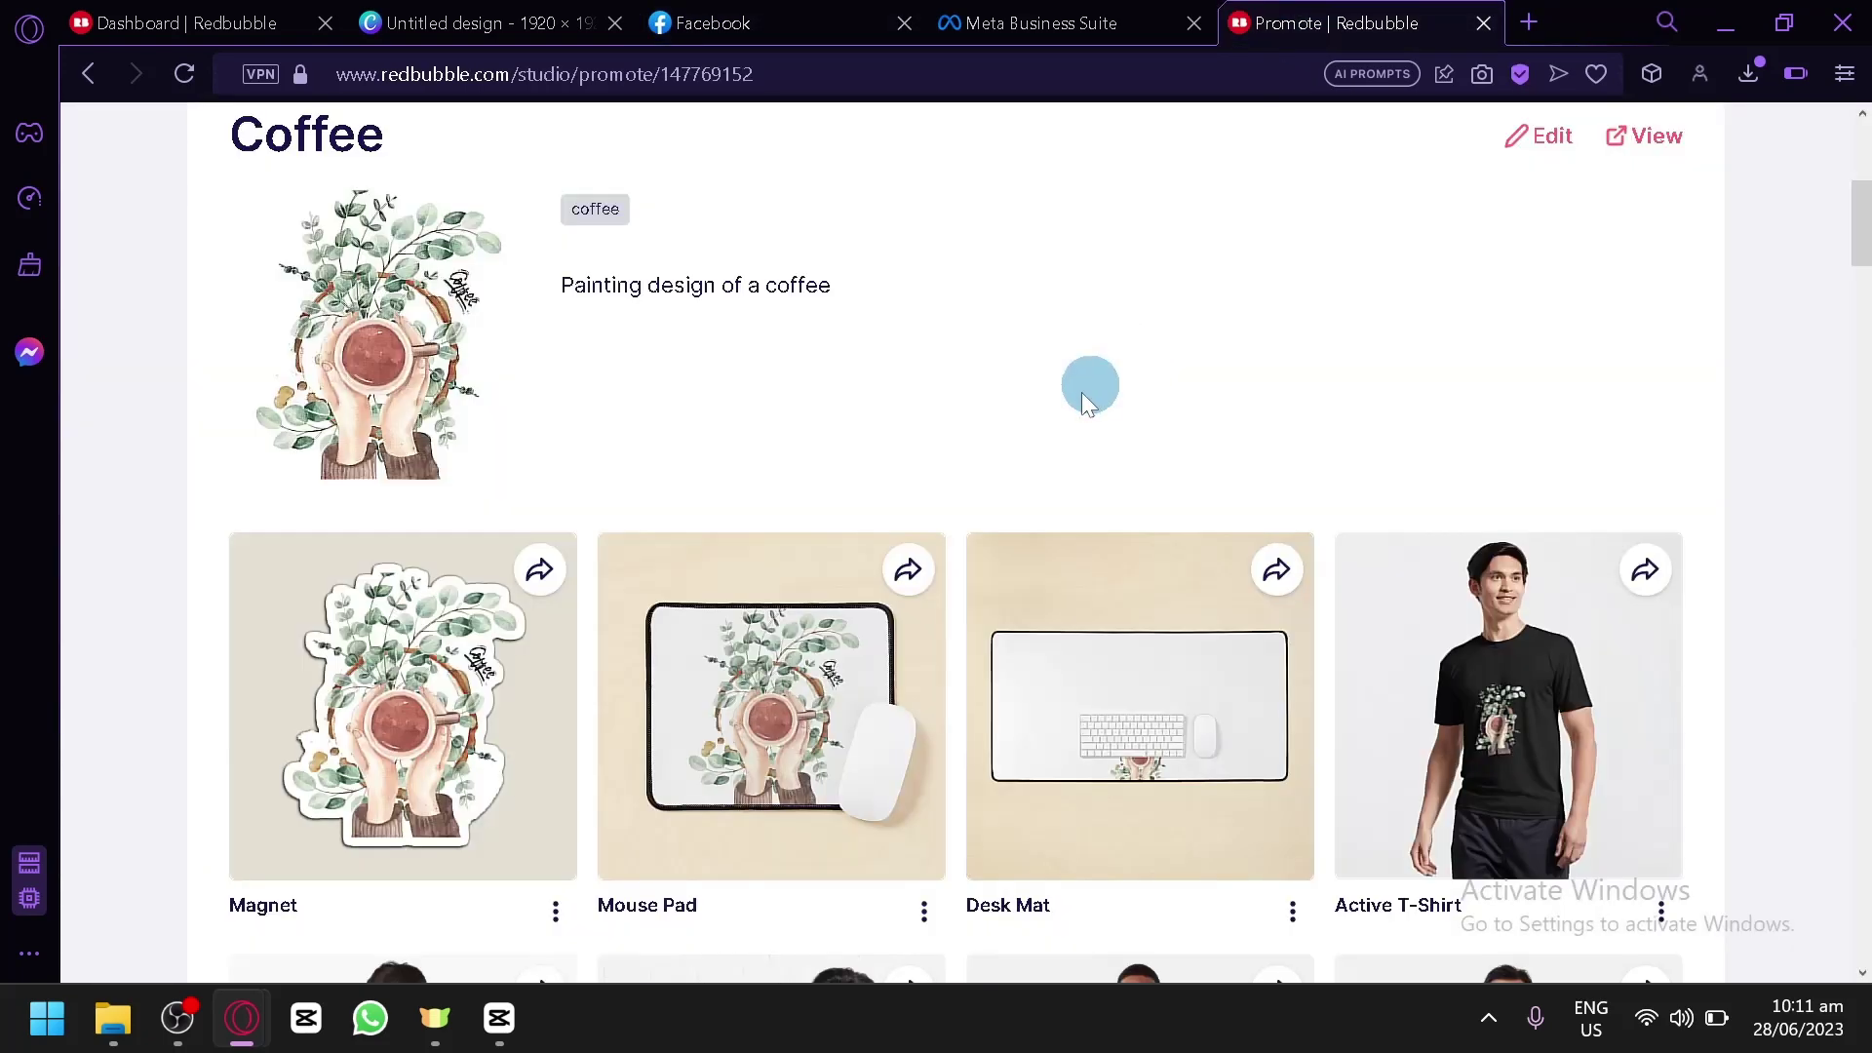
{"action": "left_click", "coordinate": [936, 582]}
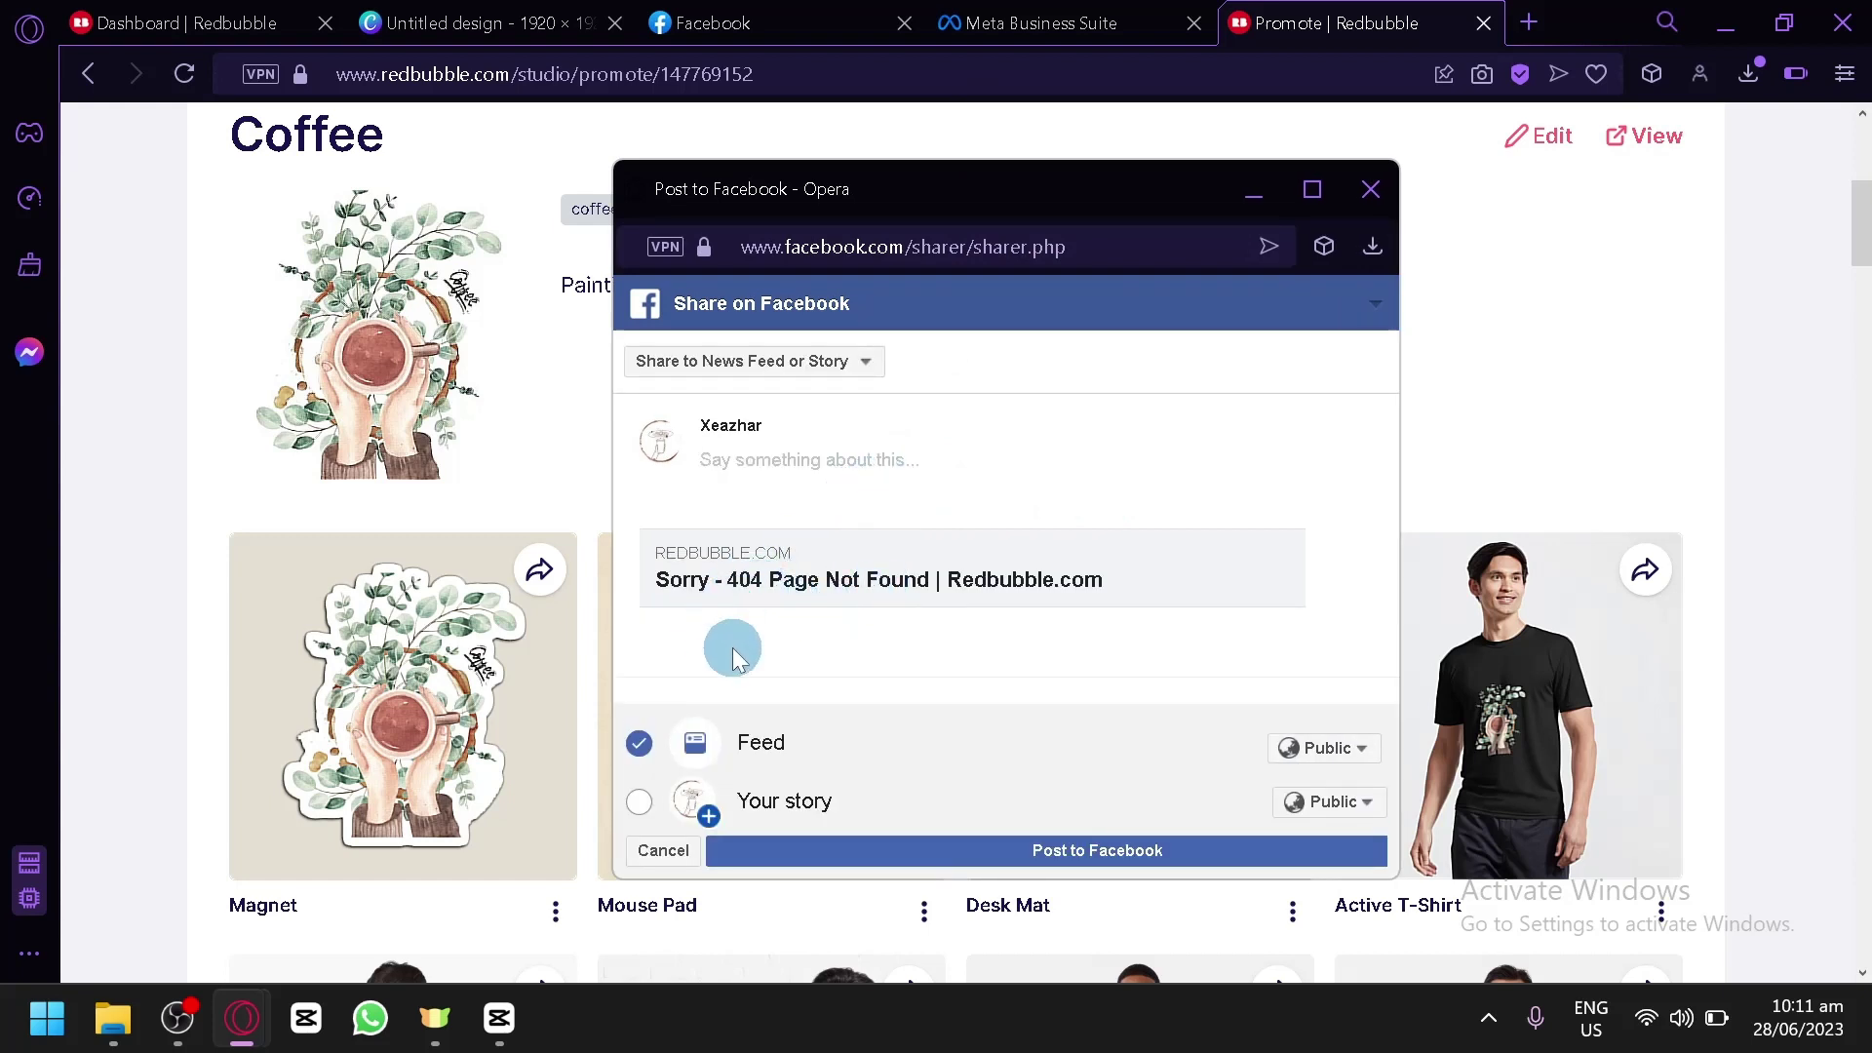
{"action": "left_click", "coordinate": [871, 858]}
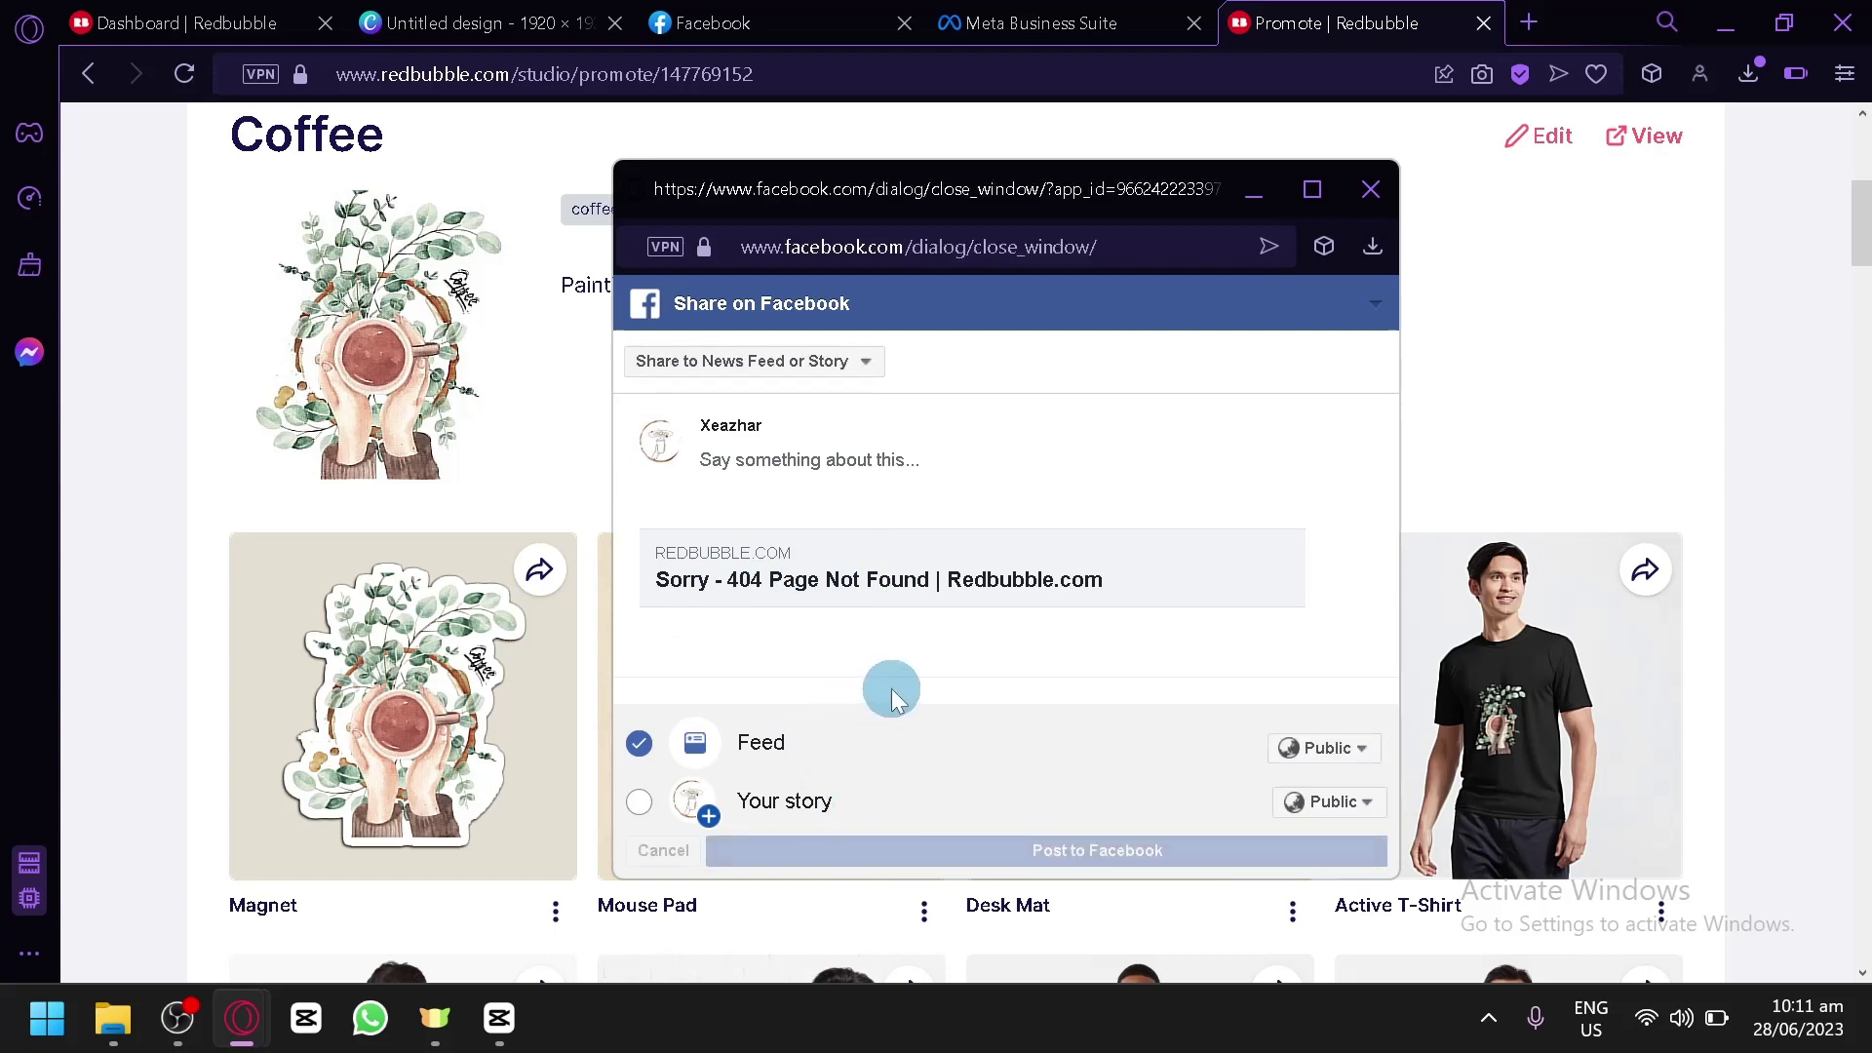
Switch to Facebook, reload the managed Page and find the newly shared Redbubble post.
{"action": "left_click", "coordinate": [702, 23]}
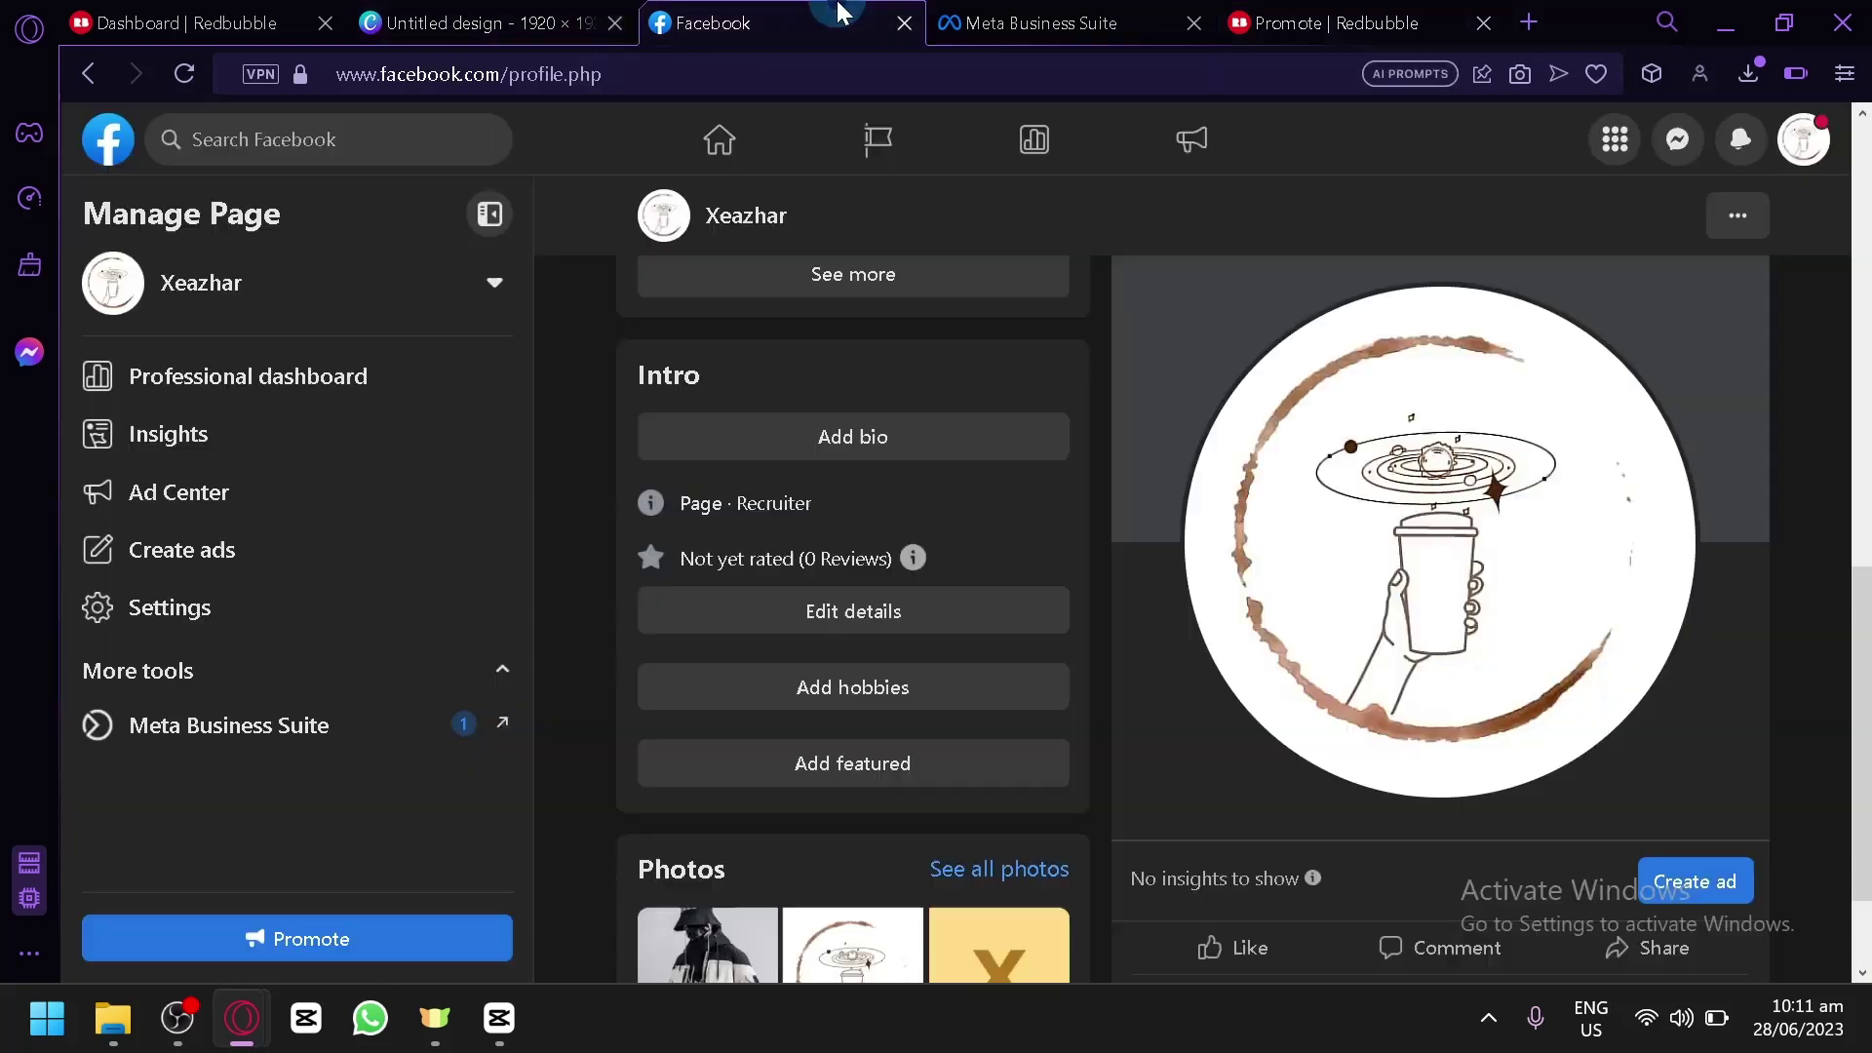
{"action": "left_click", "coordinate": [186, 78]}
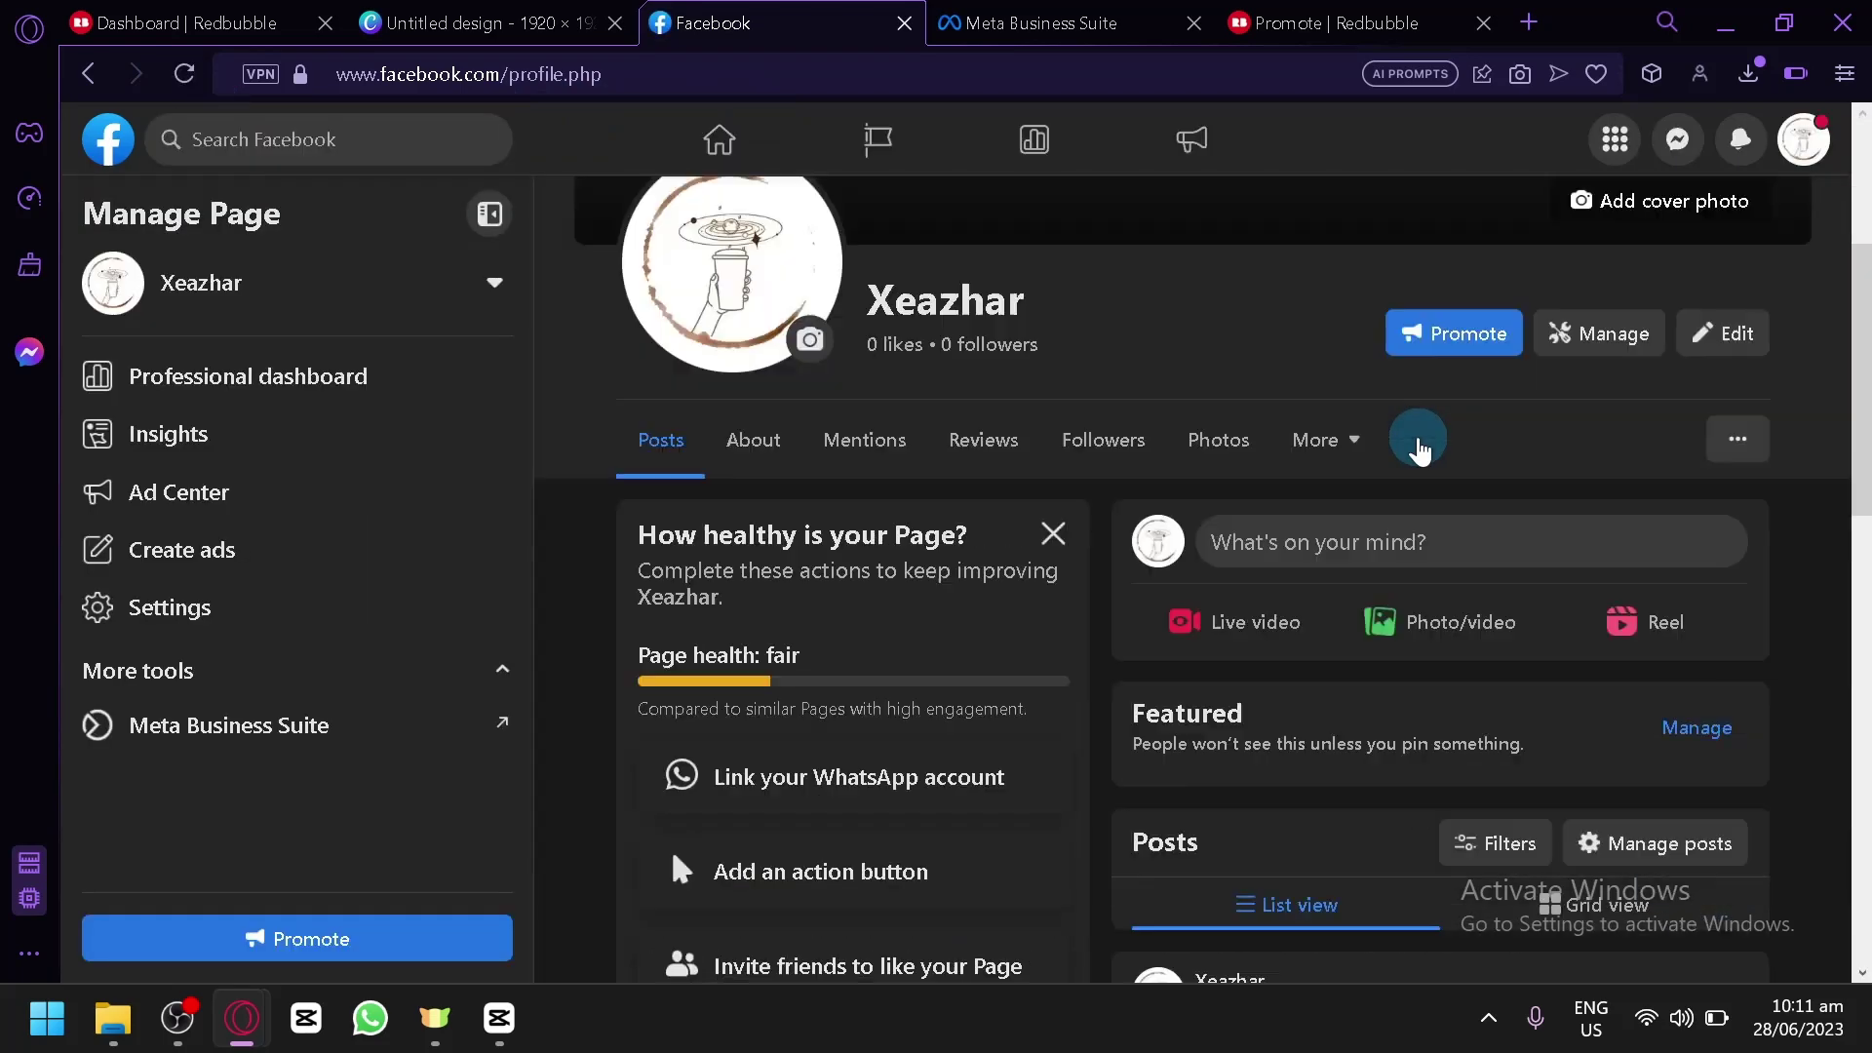
{"action": "scroll", "coordinate": [1433, 444], "scroll_direction": "down", "scroll_amount": 3}
{"action": "scroll", "coordinate": [1423, 507], "scroll_direction": "down", "scroll_amount": 4}
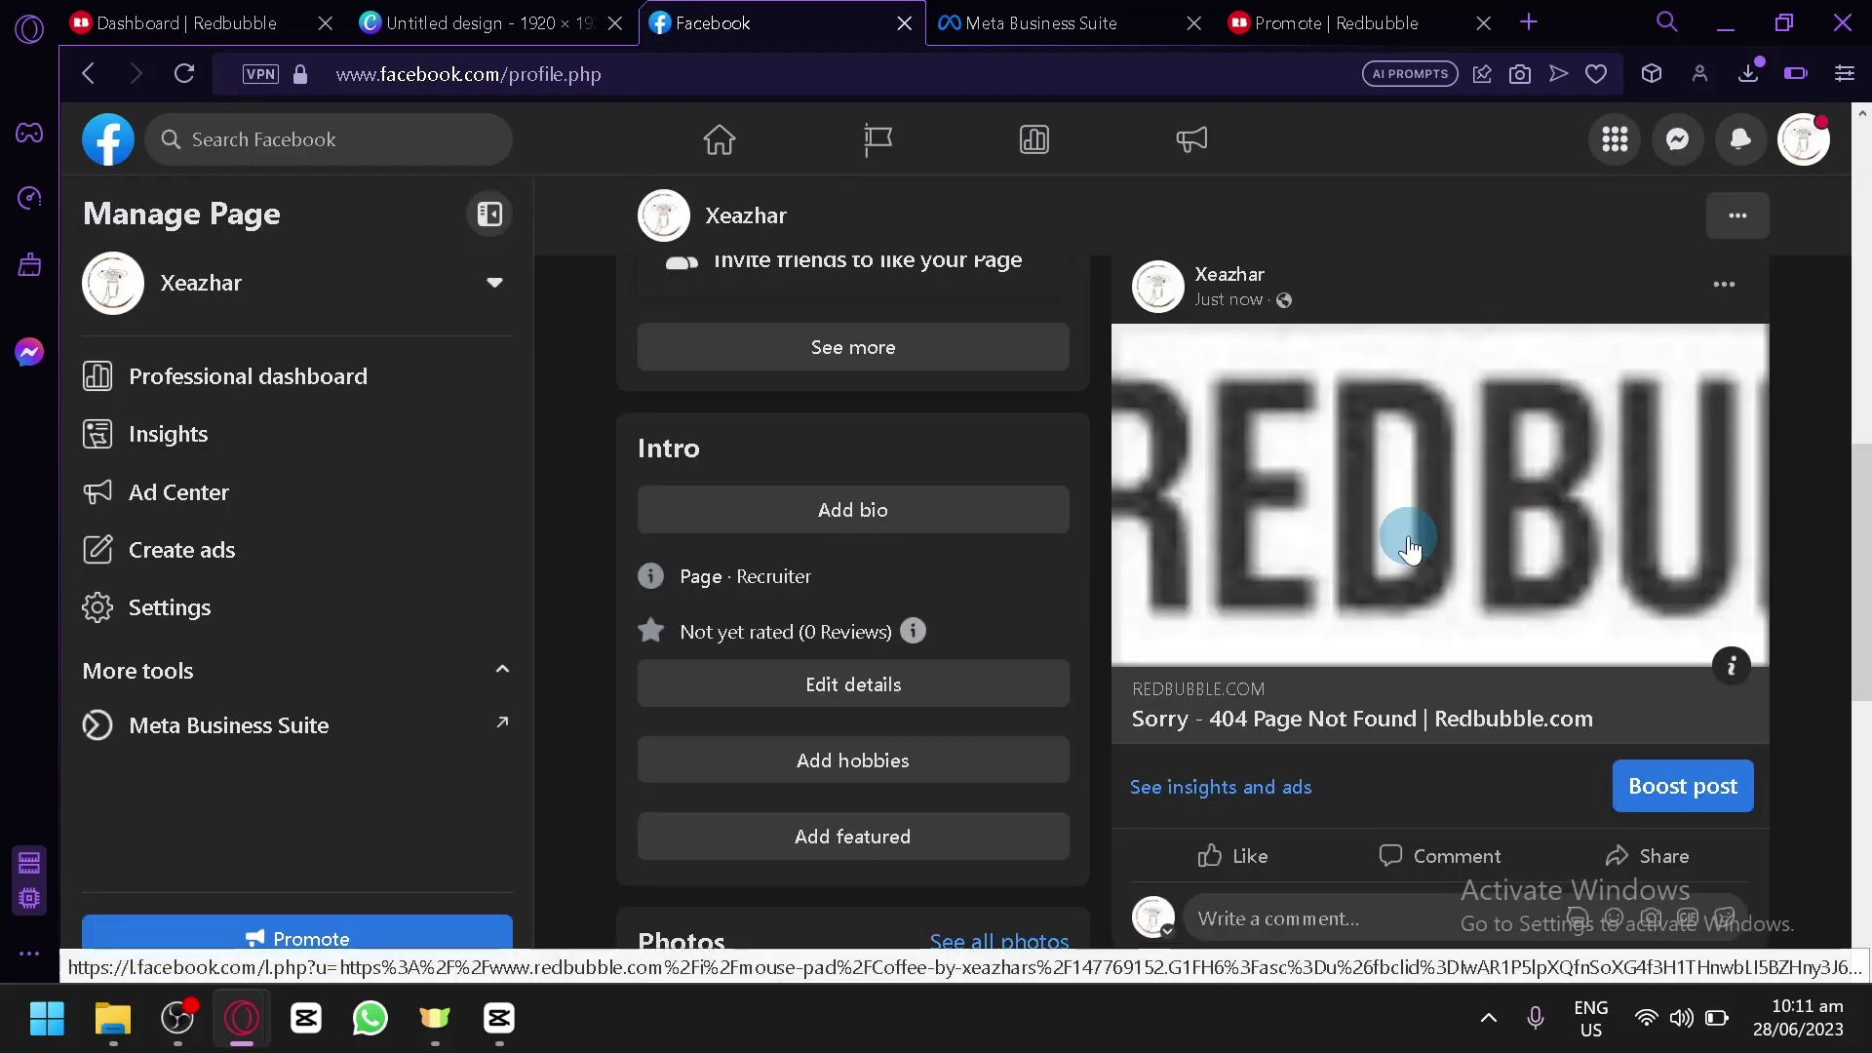
Open the shared post's Redbubble link in its own tab and check the link preview on the Facebook Page.
{"action": "left_click", "coordinate": [1410, 536]}
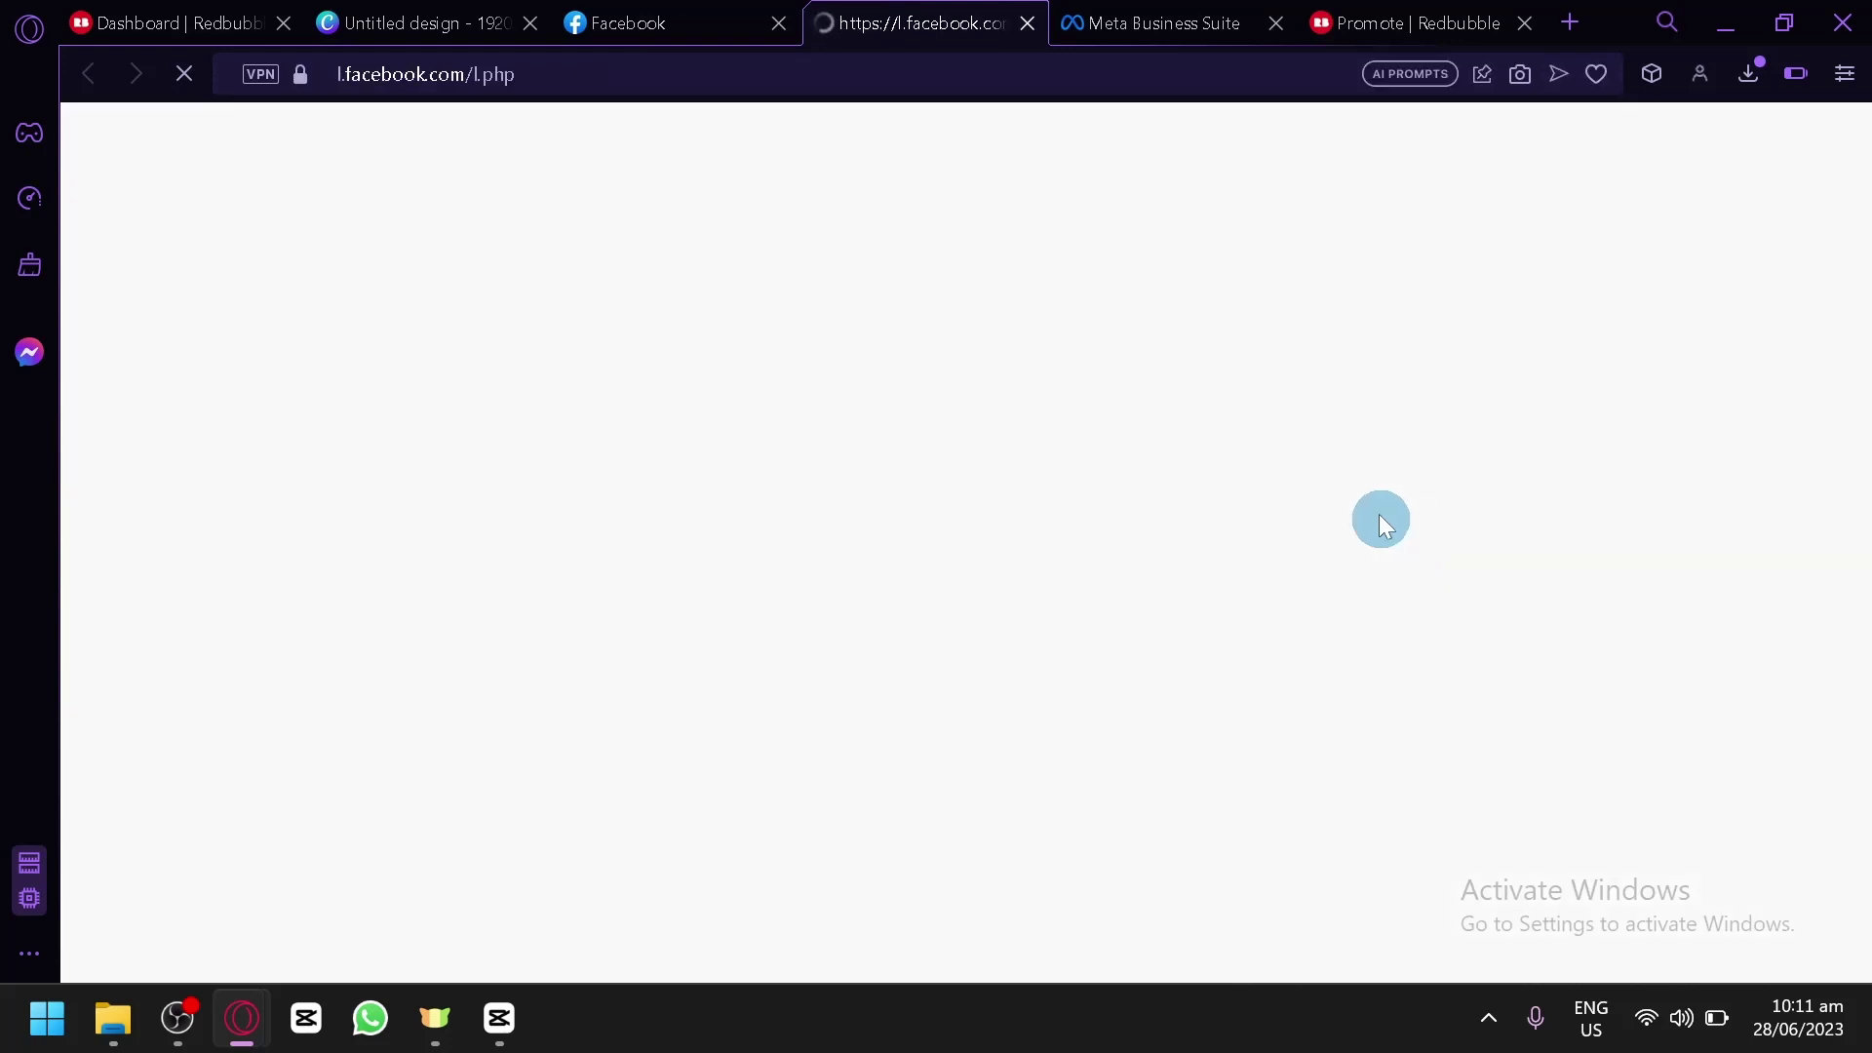
{"action": "left_click", "coordinate": [634, 15]}
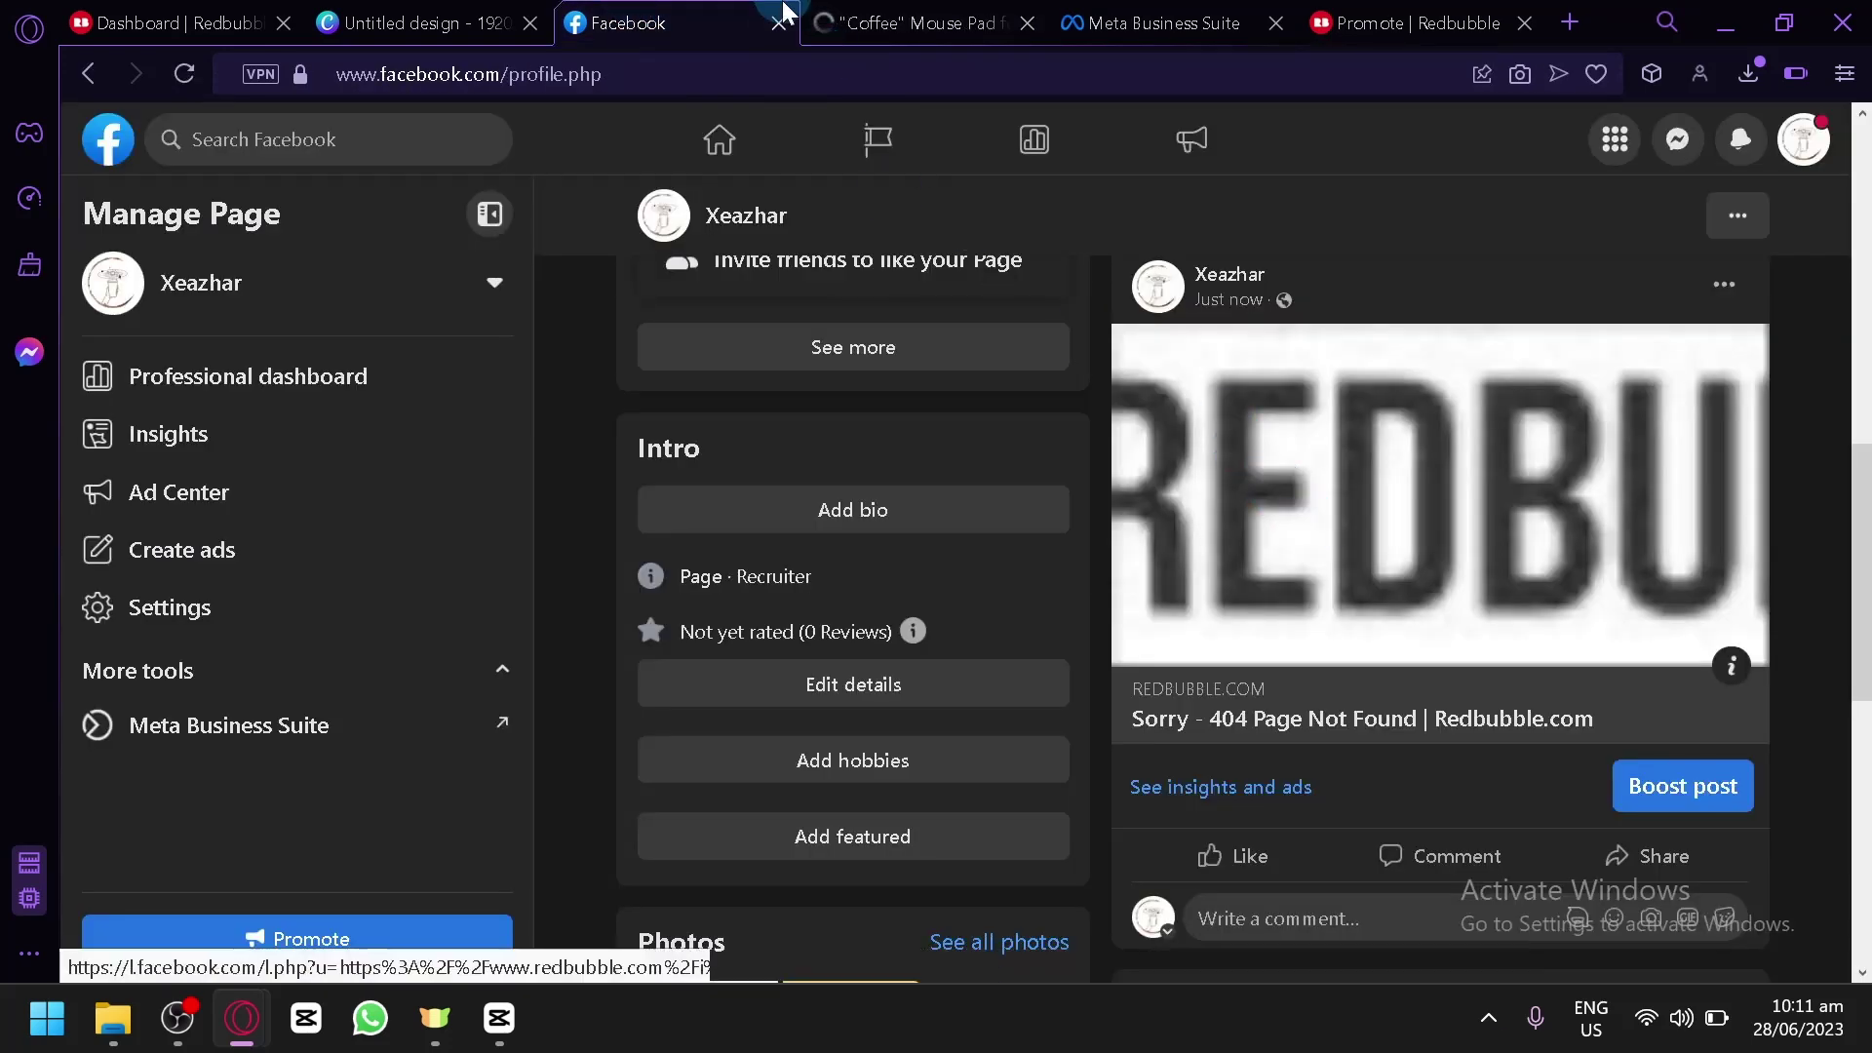
{"action": "left_click", "coordinate": [824, 19]}
{"action": "left_click", "coordinate": [663, 12]}
{"action": "scroll", "coordinate": [1546, 577], "scroll_direction": "down", "scroll_amount": 1}
{"action": "scroll", "coordinate": [1357, 417], "scroll_direction": "up", "scroll_amount": 1}
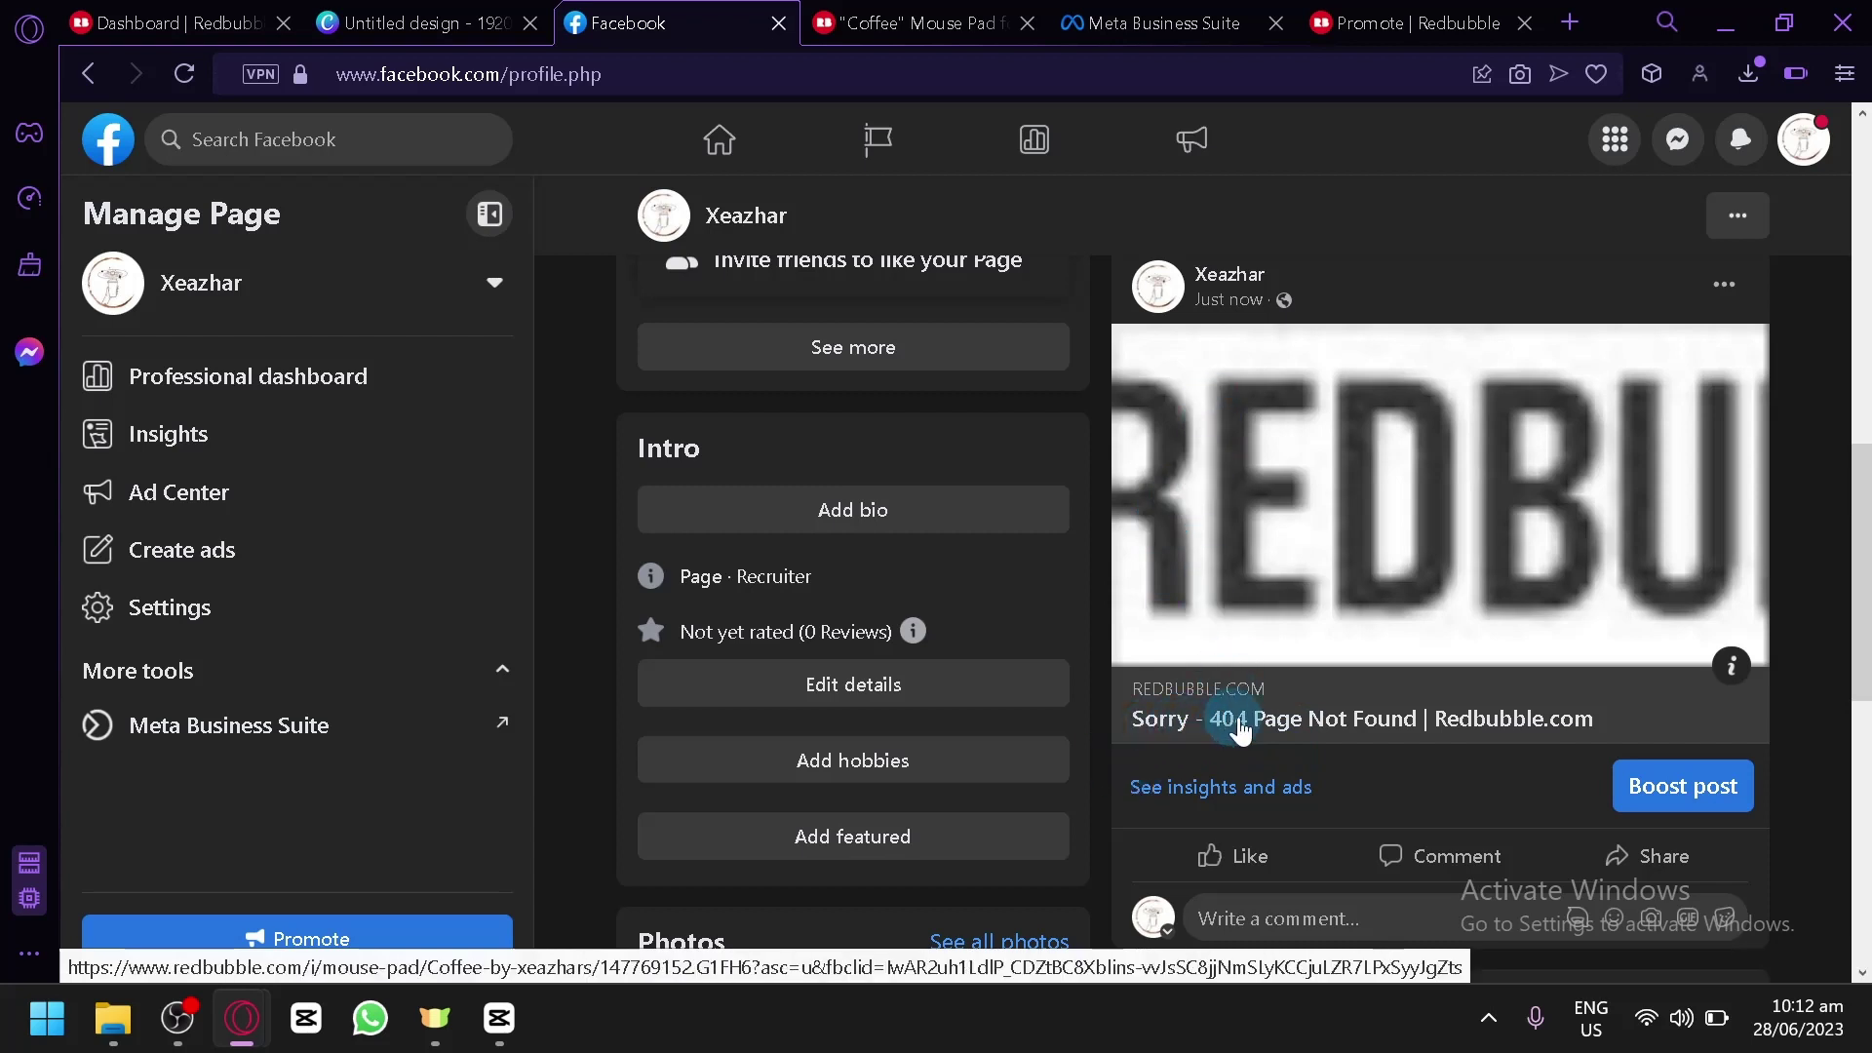
{"action": "left_click", "coordinate": [1156, 622]}
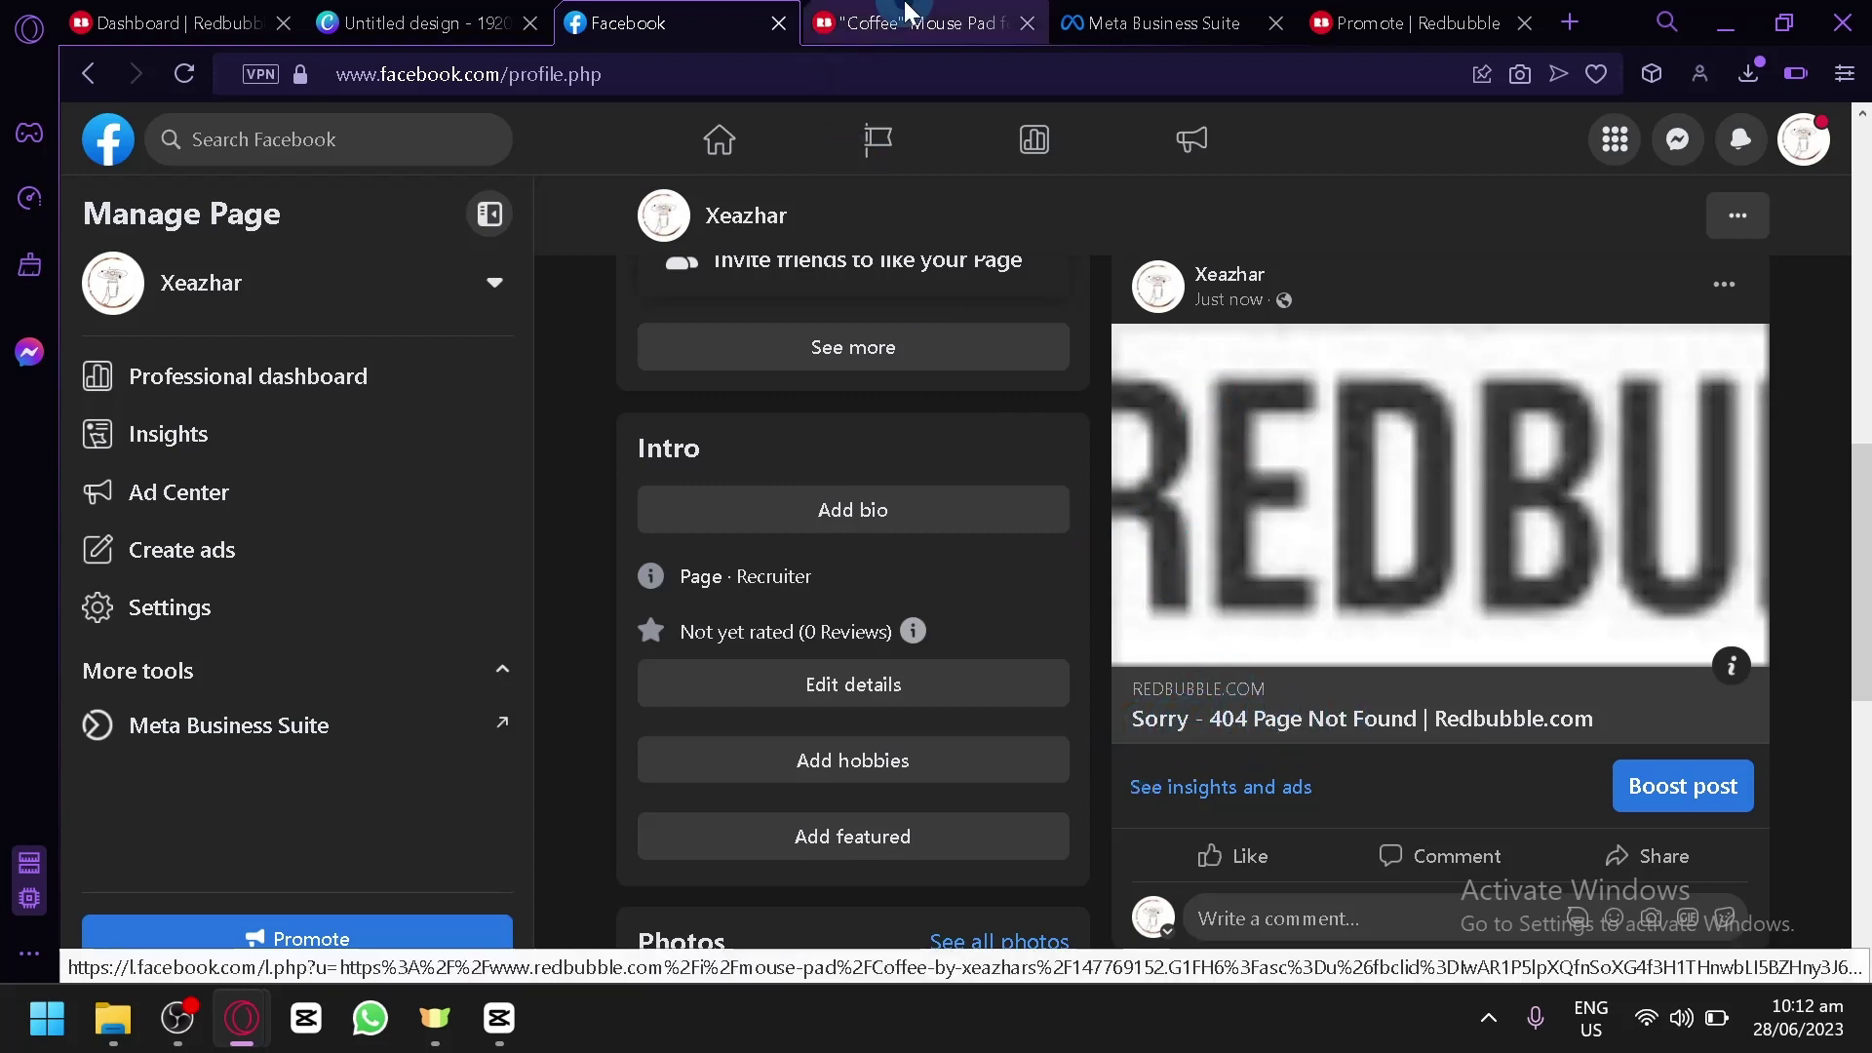
Review the Coffee Mouse Pad product page, including its images, price, size options, features and reviews.
{"action": "scroll", "coordinate": [919, 321], "scroll_direction": "down", "scroll_amount": 4}
{"action": "scroll", "coordinate": [1073, 341], "scroll_direction": "down", "scroll_amount": 2}
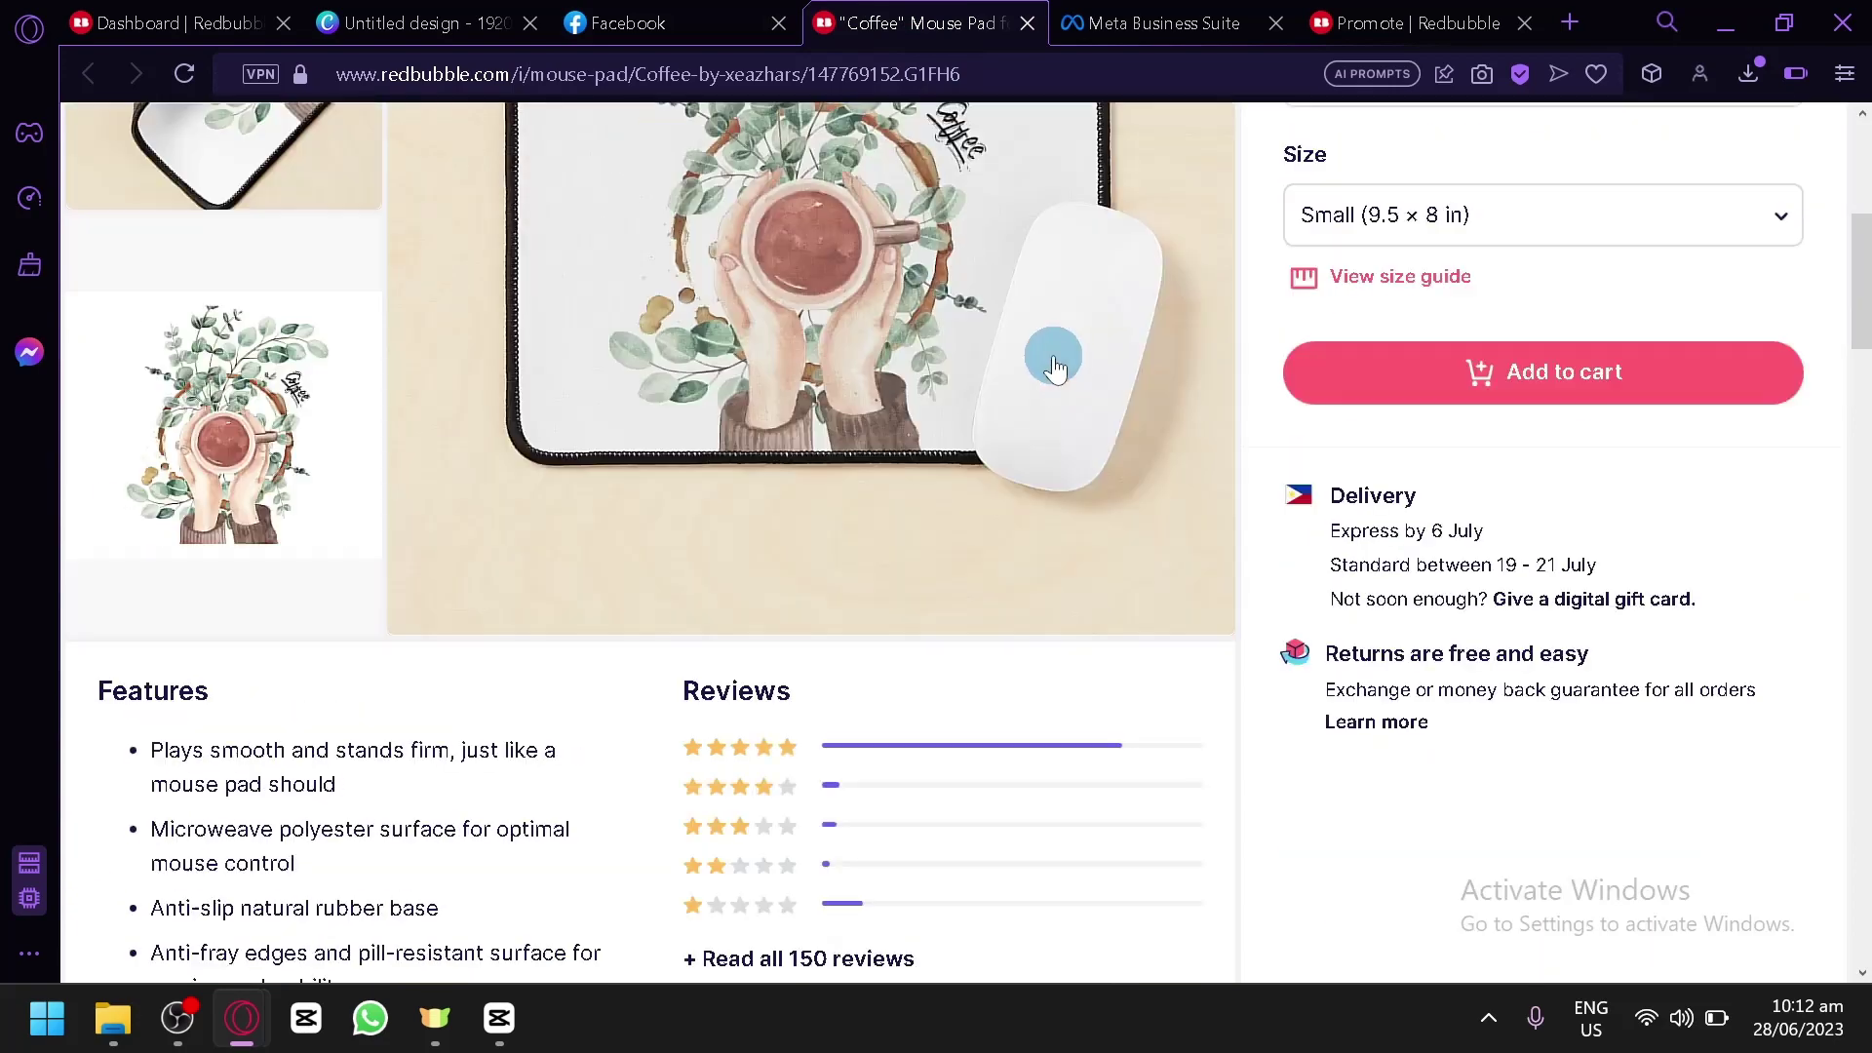
{"action": "scroll", "coordinate": [434, 488], "scroll_direction": "up", "scroll_amount": 4}
{"action": "scroll", "coordinate": [741, 390], "scroll_direction": "up", "scroll_amount": 2}
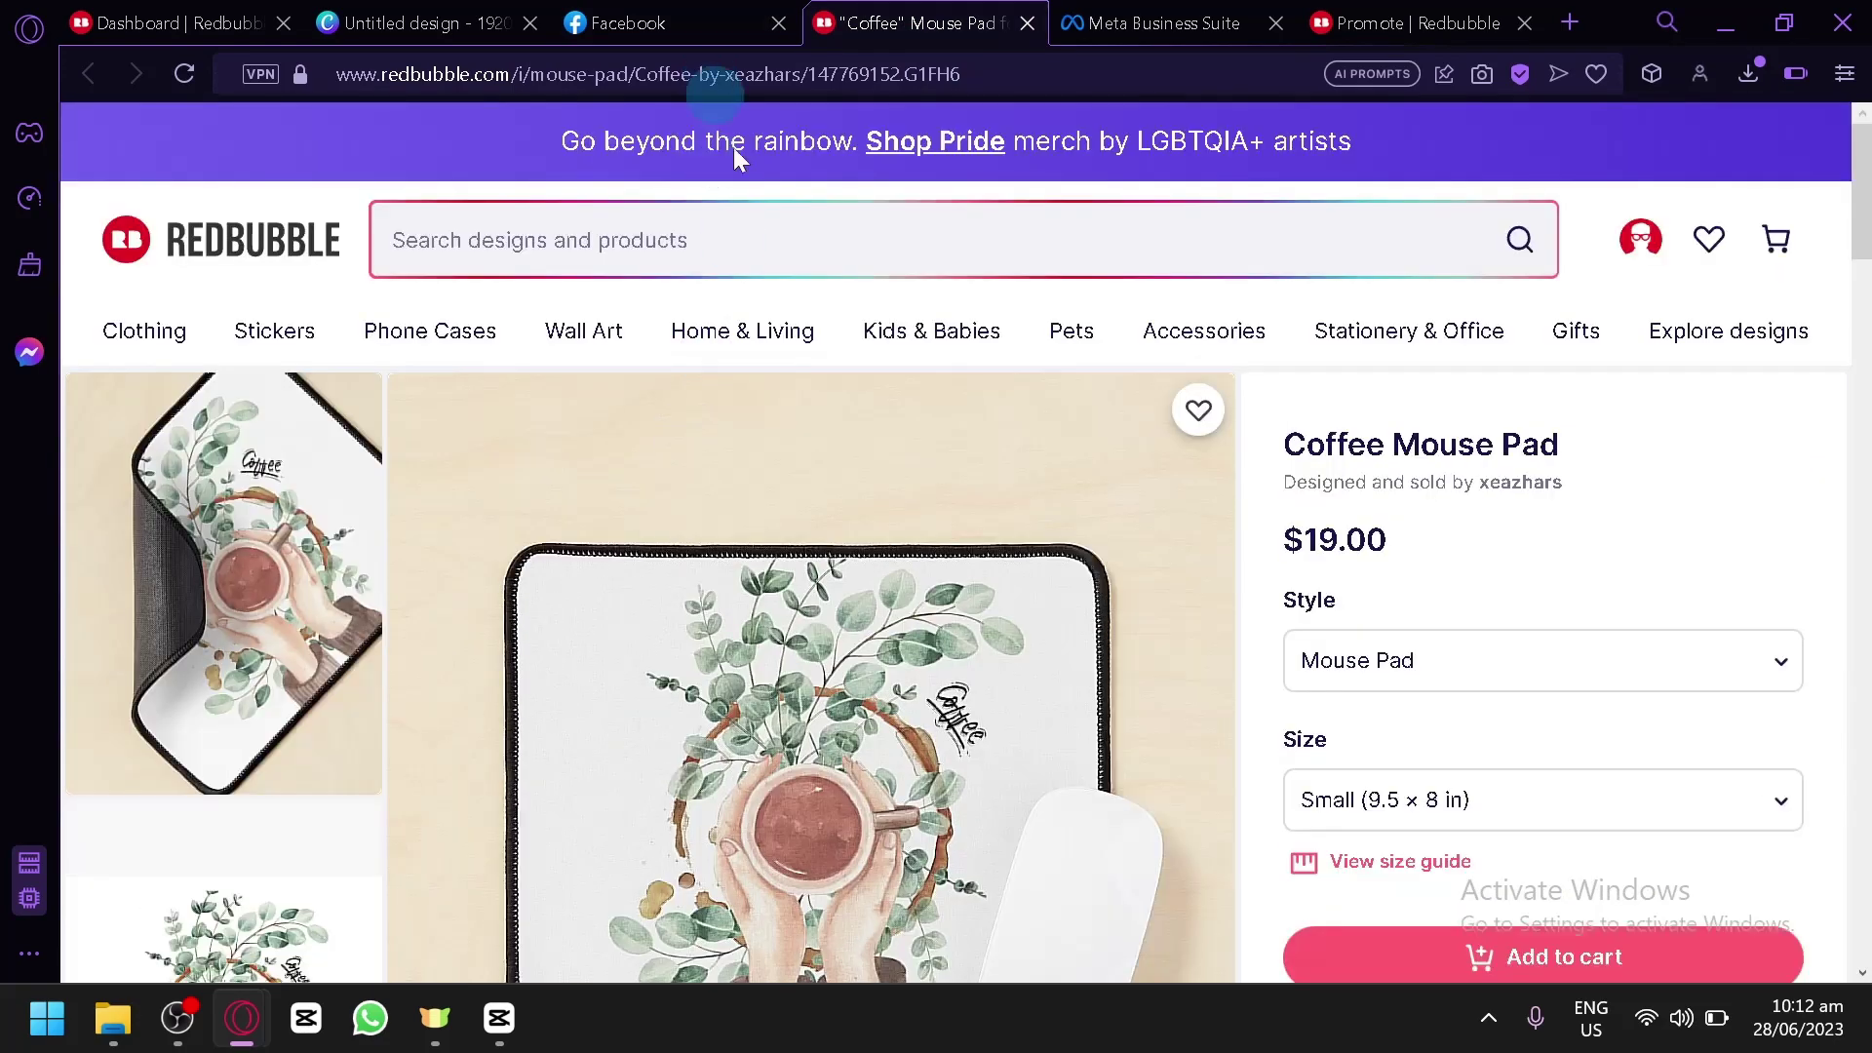
{"action": "scroll", "coordinate": [1125, 690], "scroll_direction": "down", "scroll_amount": 4}
{"action": "scroll", "coordinate": [1009, 477], "scroll_direction": "down", "scroll_amount": 2}
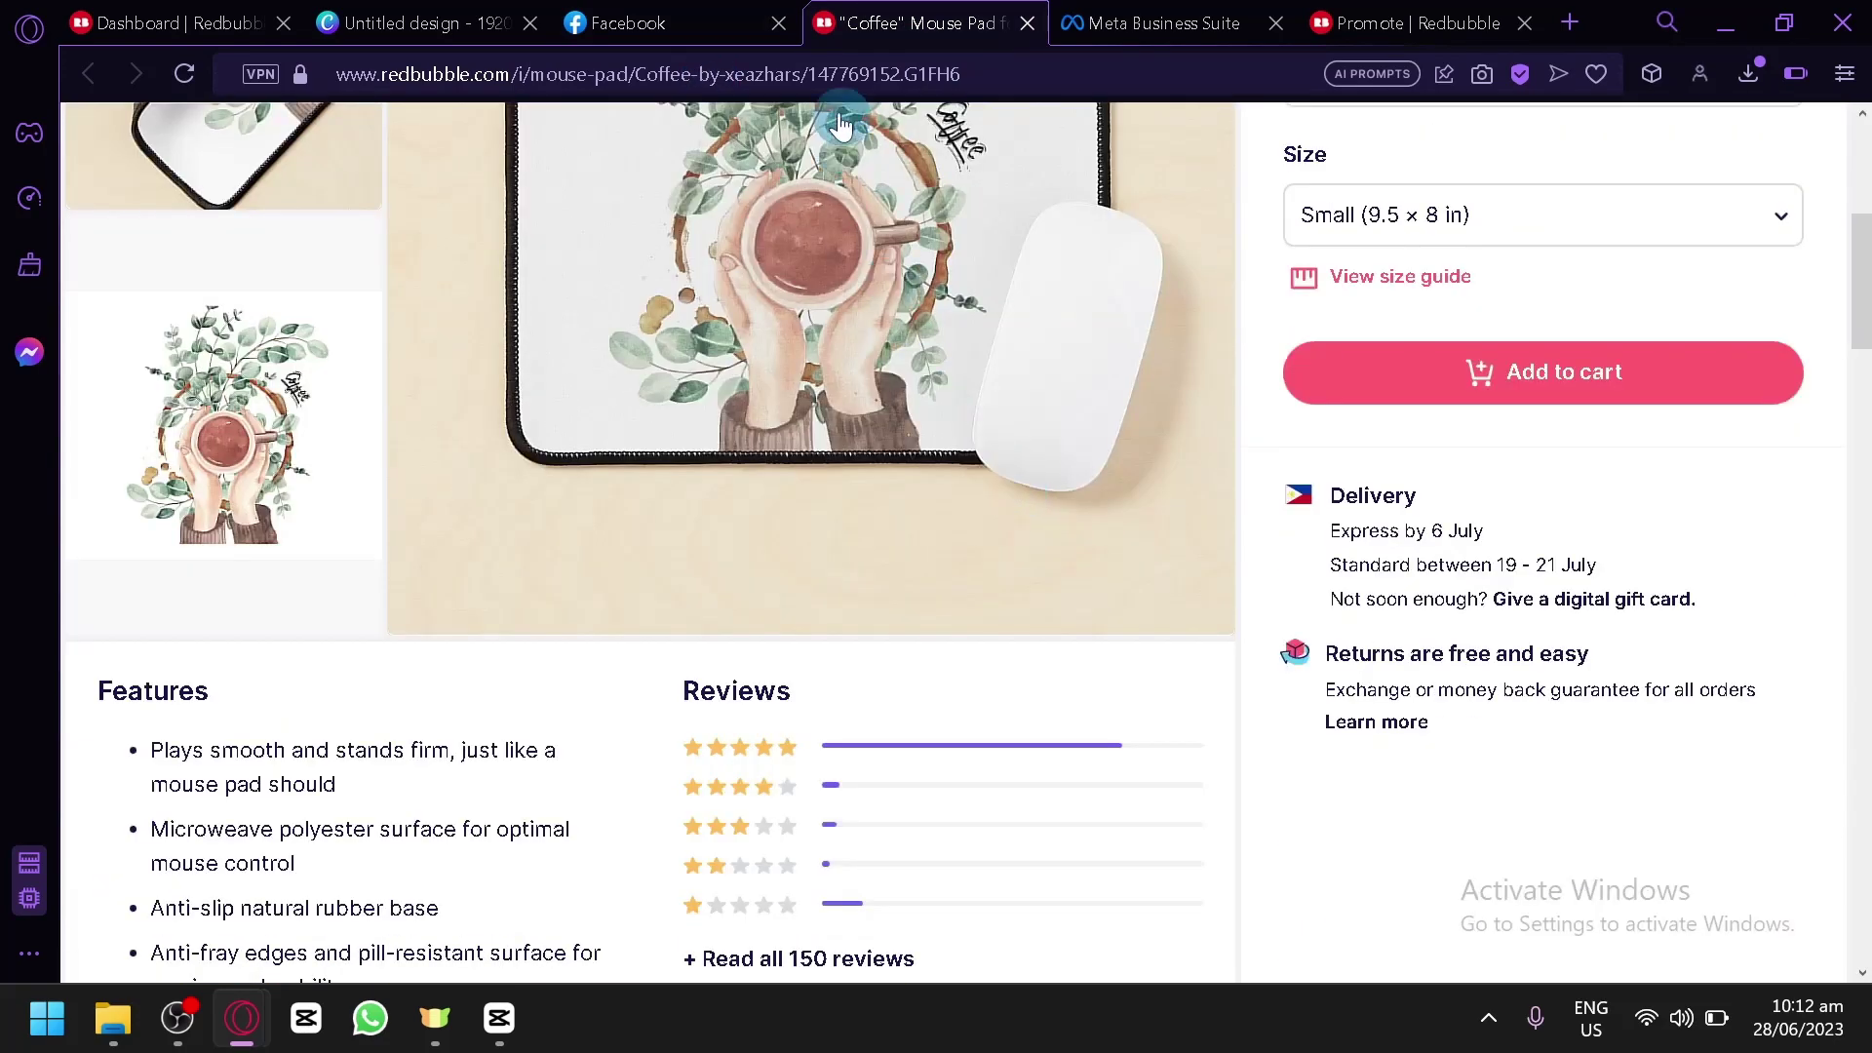
Switch back to the Facebook Page and move the shared Redbubble post to the trash.
{"action": "left_click", "coordinate": [712, 28]}
{"action": "scroll", "coordinate": [1788, 380], "scroll_direction": "up", "scroll_amount": 2}
{"action": "scroll", "coordinate": [1755, 419], "scroll_direction": "up", "scroll_amount": 2}
{"action": "scroll", "coordinate": [1730, 458], "scroll_direction": "down", "scroll_amount": 2}
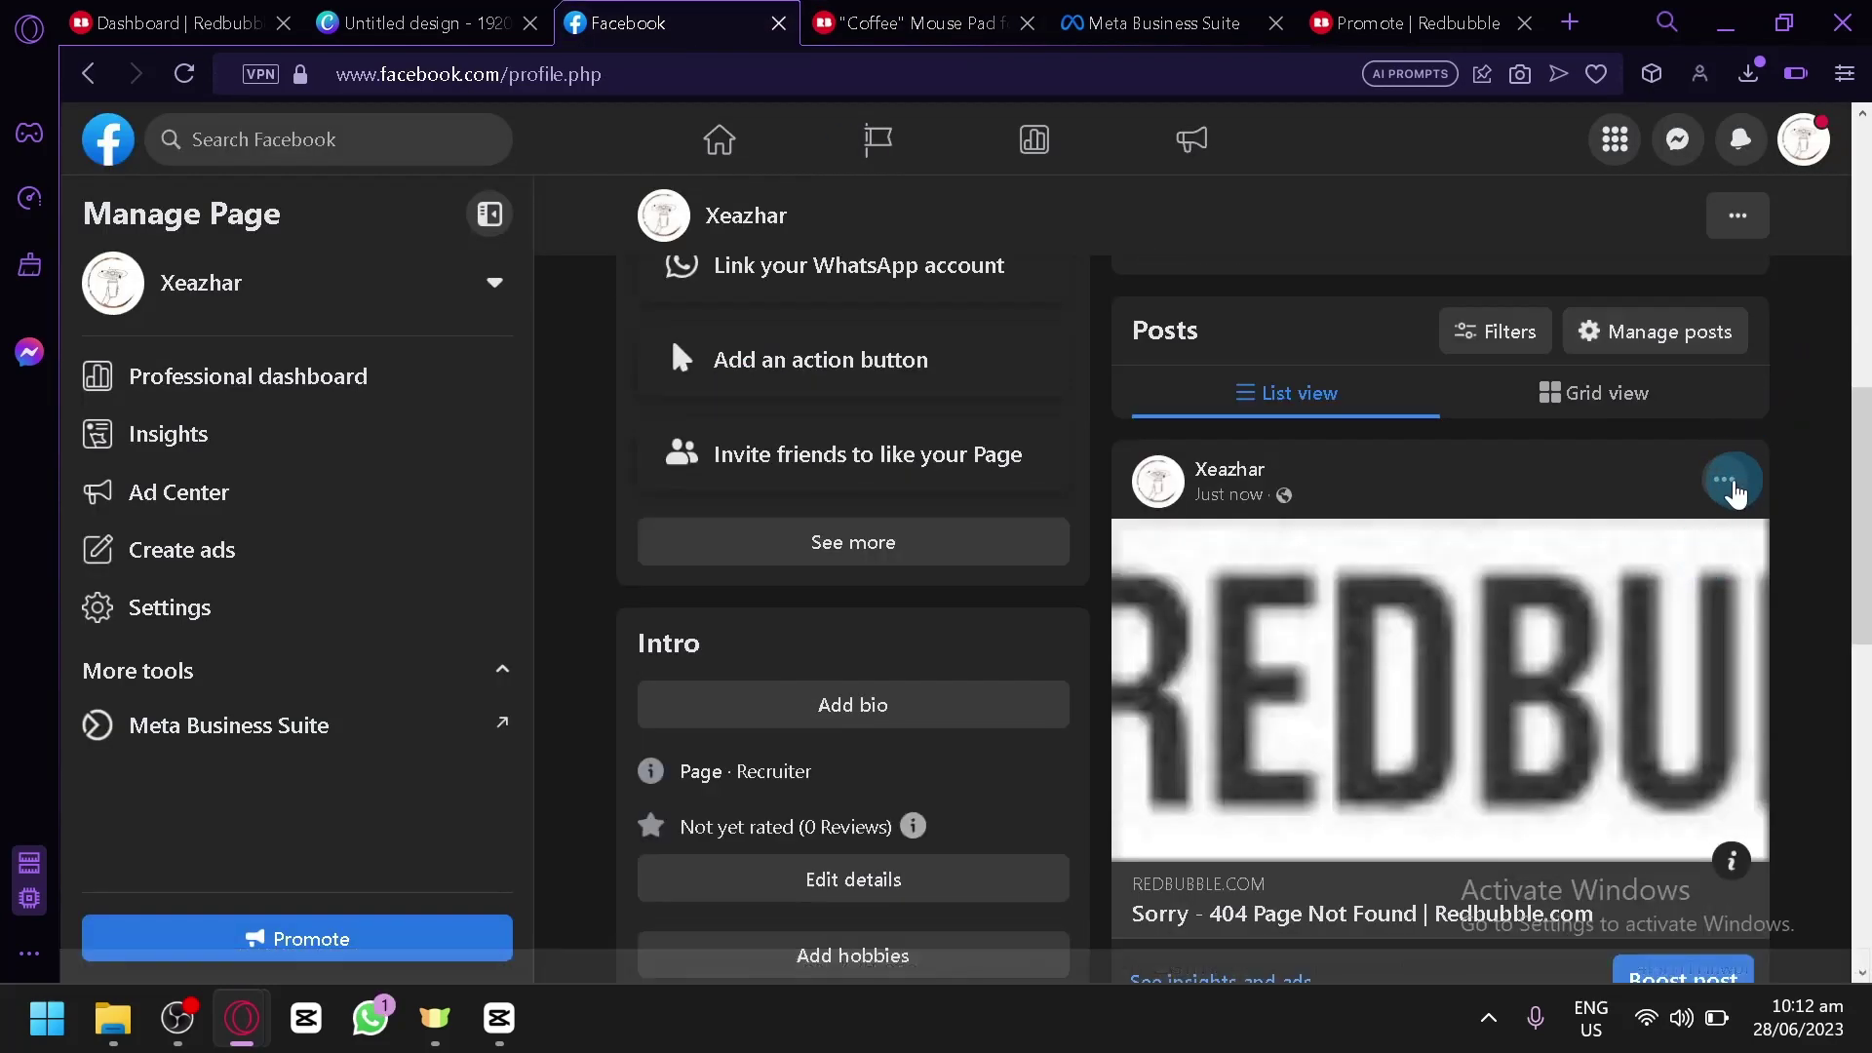
{"action": "left_click", "coordinate": [1708, 516]}
{"action": "scroll", "coordinate": [1423, 926], "scroll_direction": "down", "scroll_amount": 2}
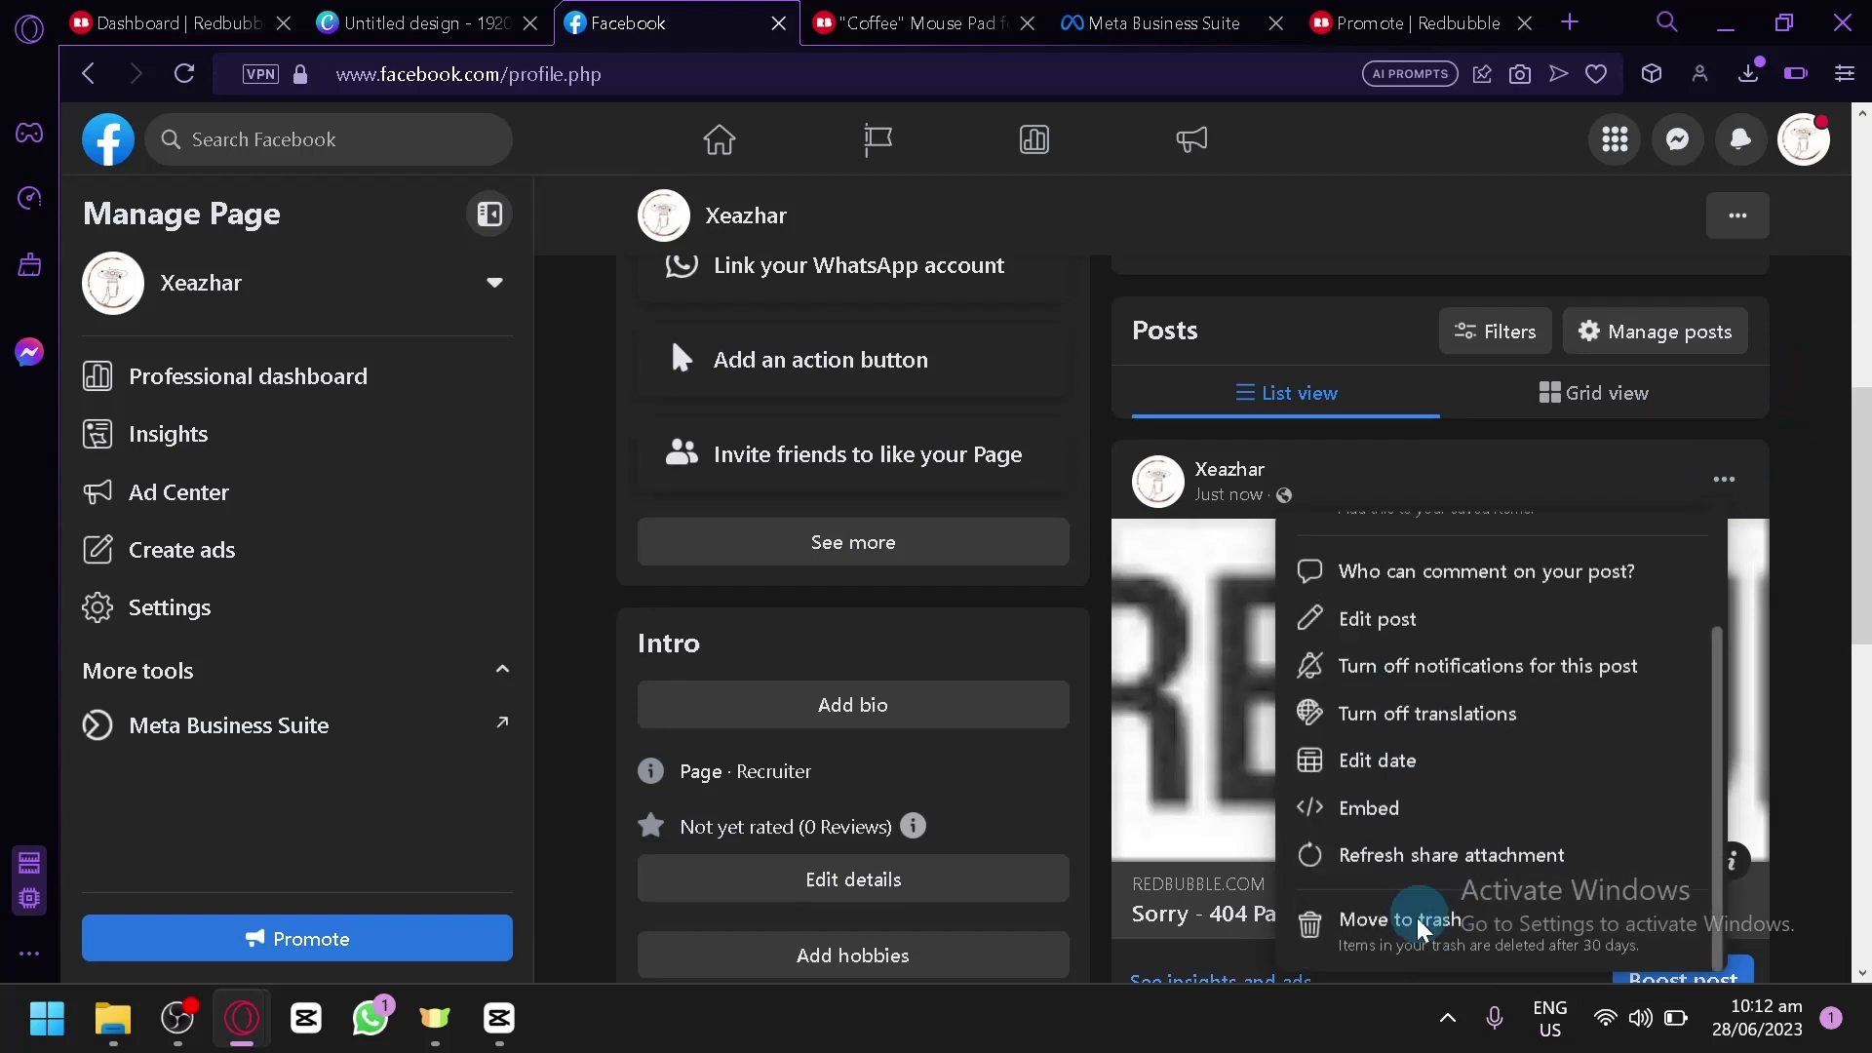
{"action": "left_click", "coordinate": [1400, 931]}
{"action": "left_click", "coordinate": [1201, 633]}
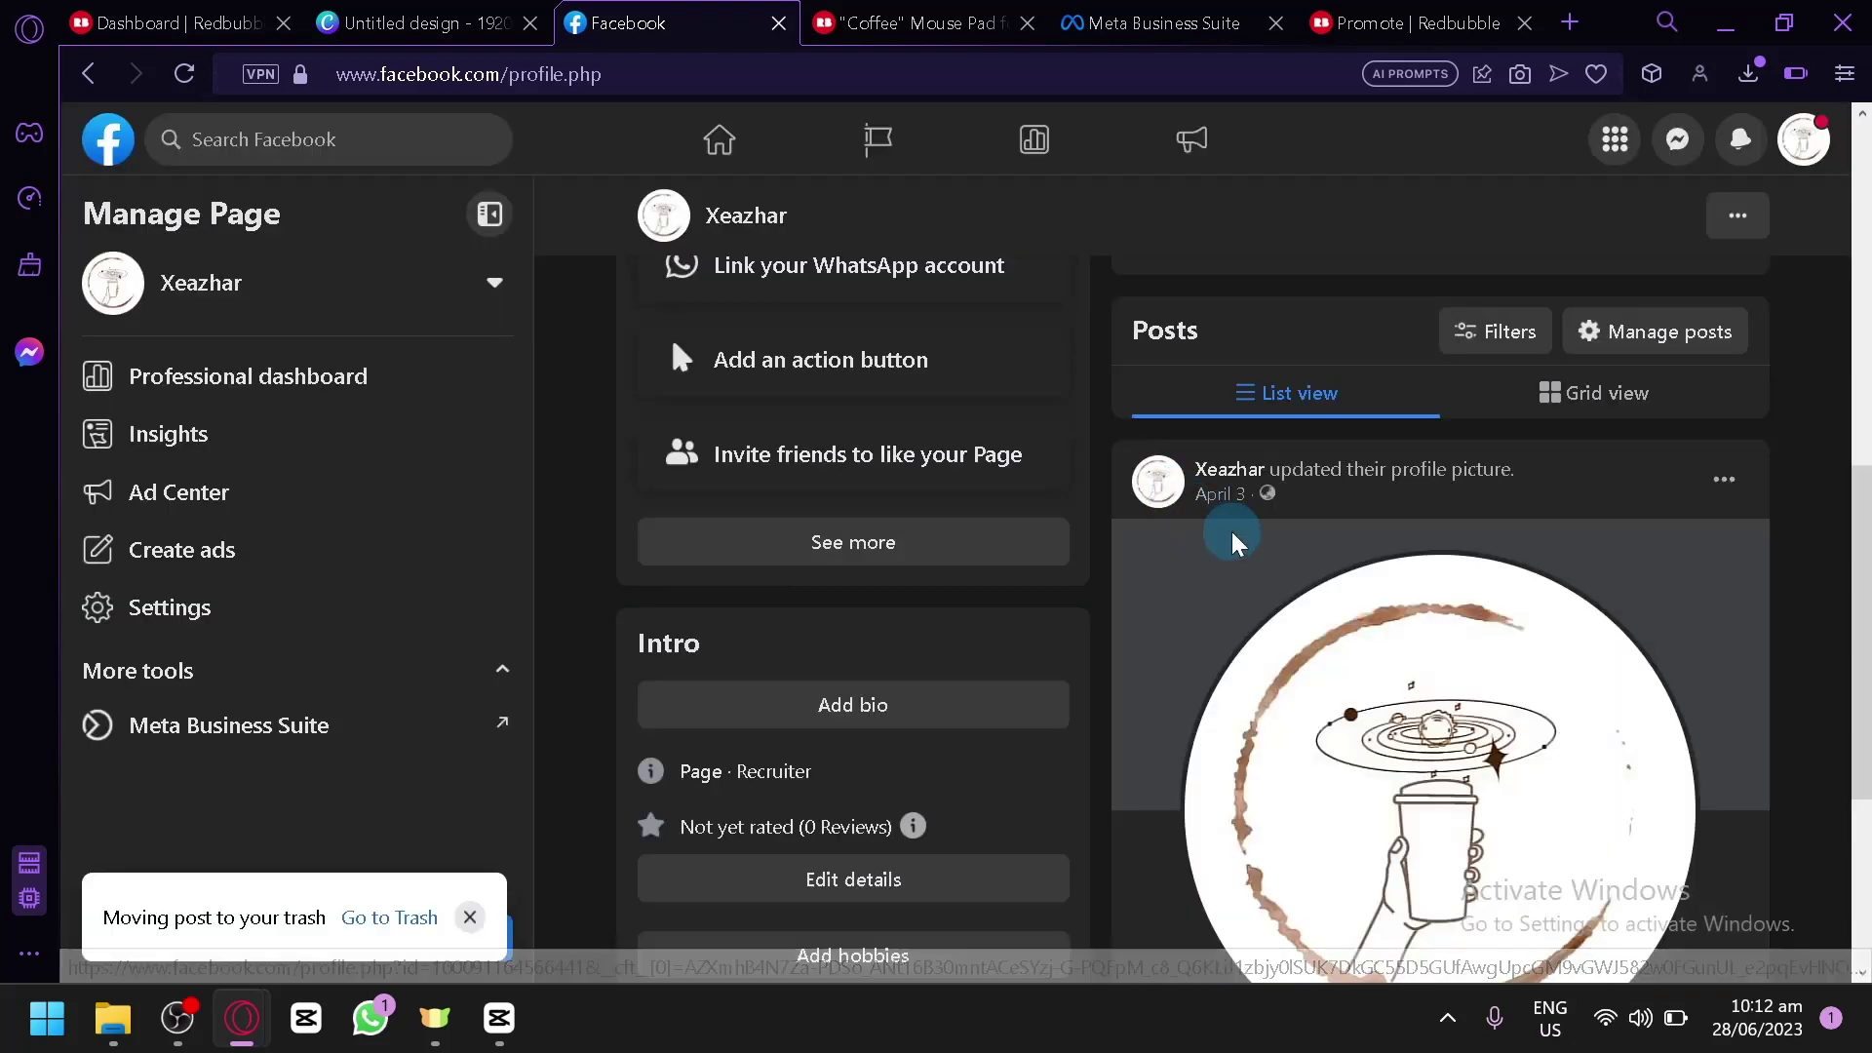
Return to the Coffee promote page on Redbubble and look through the products that carry the design.
{"action": "left_click", "coordinate": [1439, 16]}
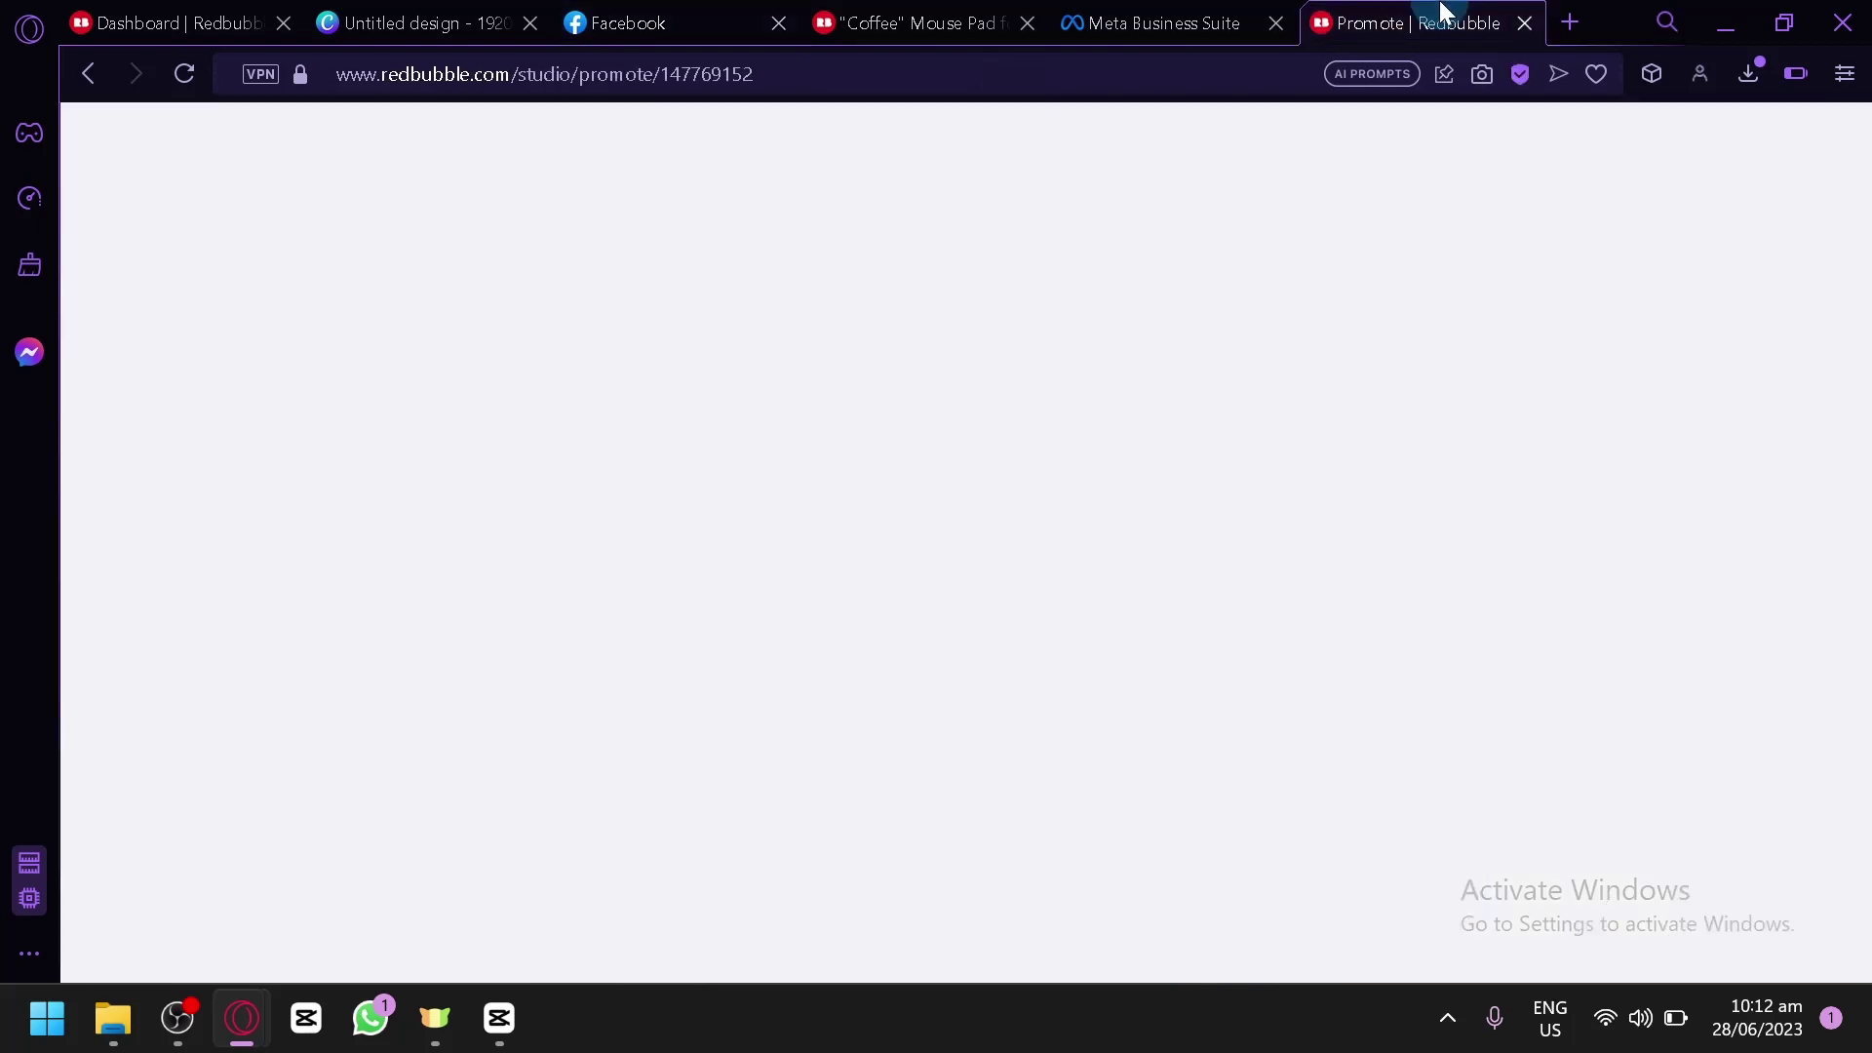
{"action": "left_click", "coordinate": [869, 856]}
{"action": "scroll", "coordinate": [1068, 312], "scroll_direction": "down", "scroll_amount": 2}
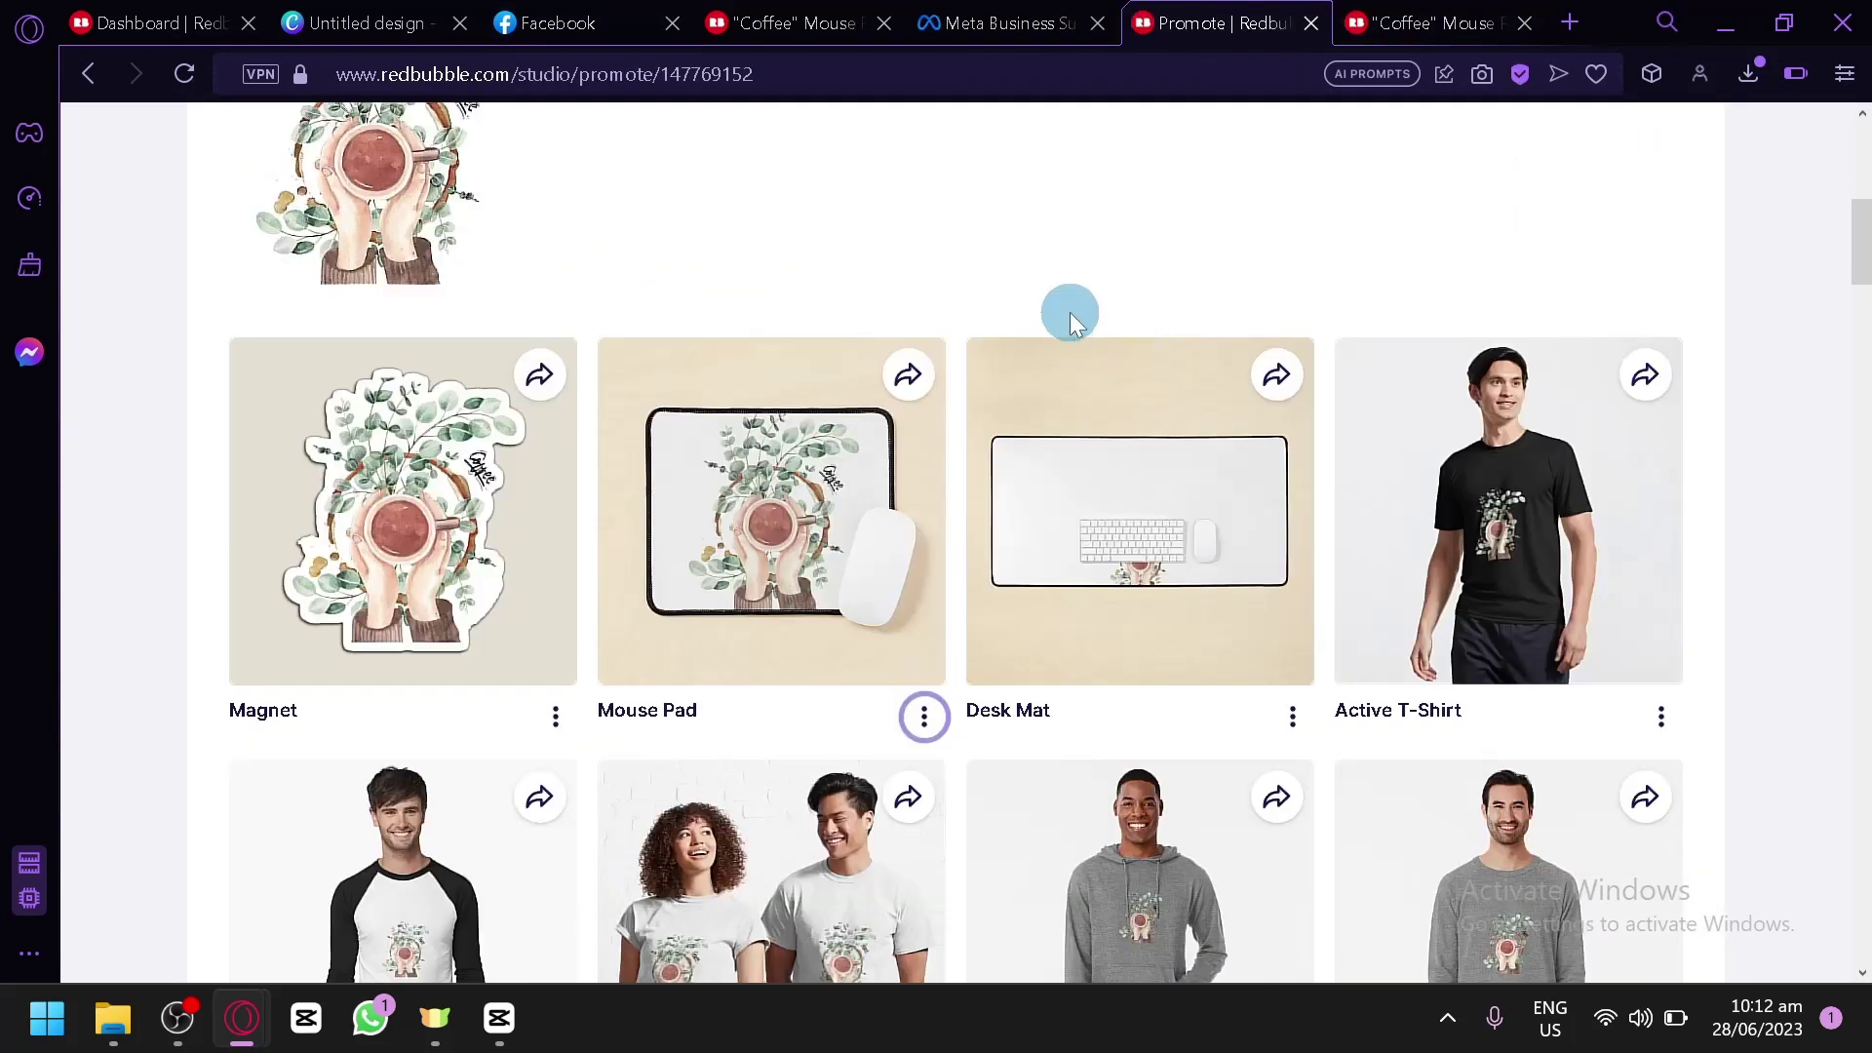
{"action": "scroll", "coordinate": [904, 493], "scroll_direction": "up", "scroll_amount": 5}
{"action": "scroll", "coordinate": [981, 402], "scroll_direction": "down", "scroll_amount": 3}
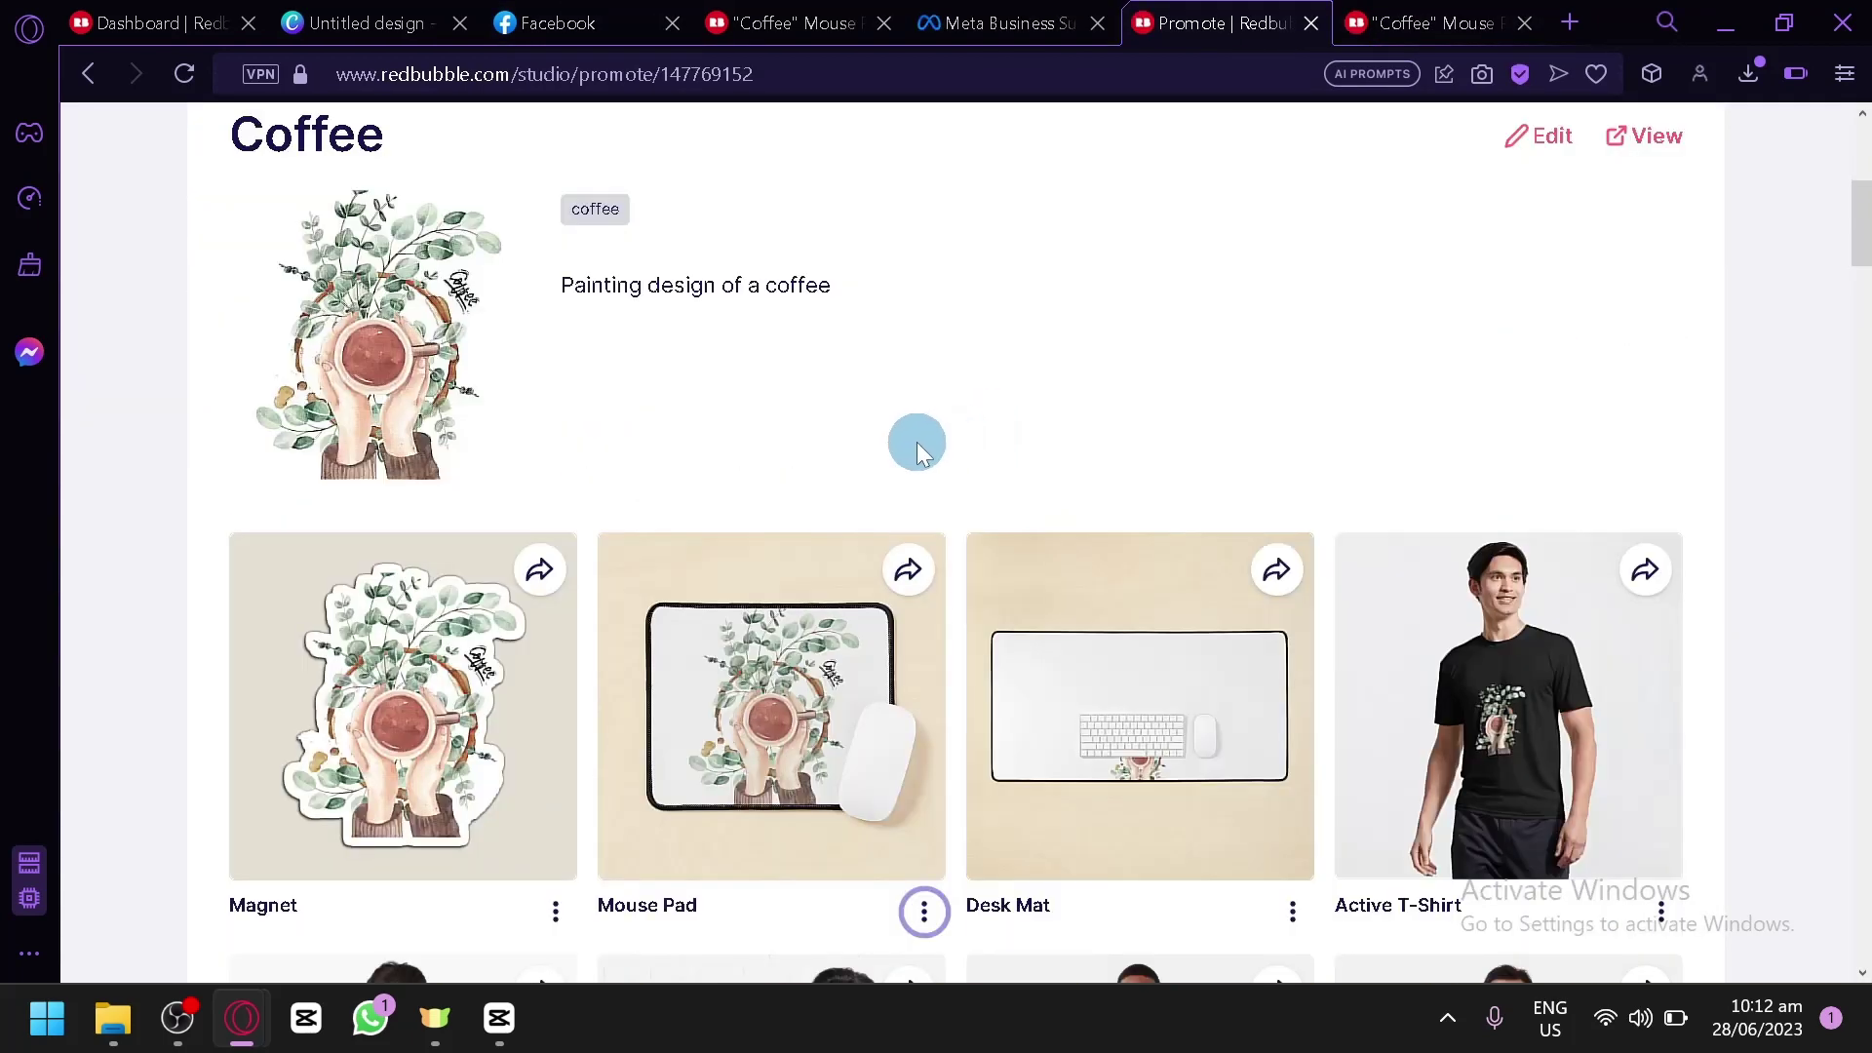
{"action": "scroll", "coordinate": [527, 468], "scroll_direction": "down", "scroll_amount": 2}
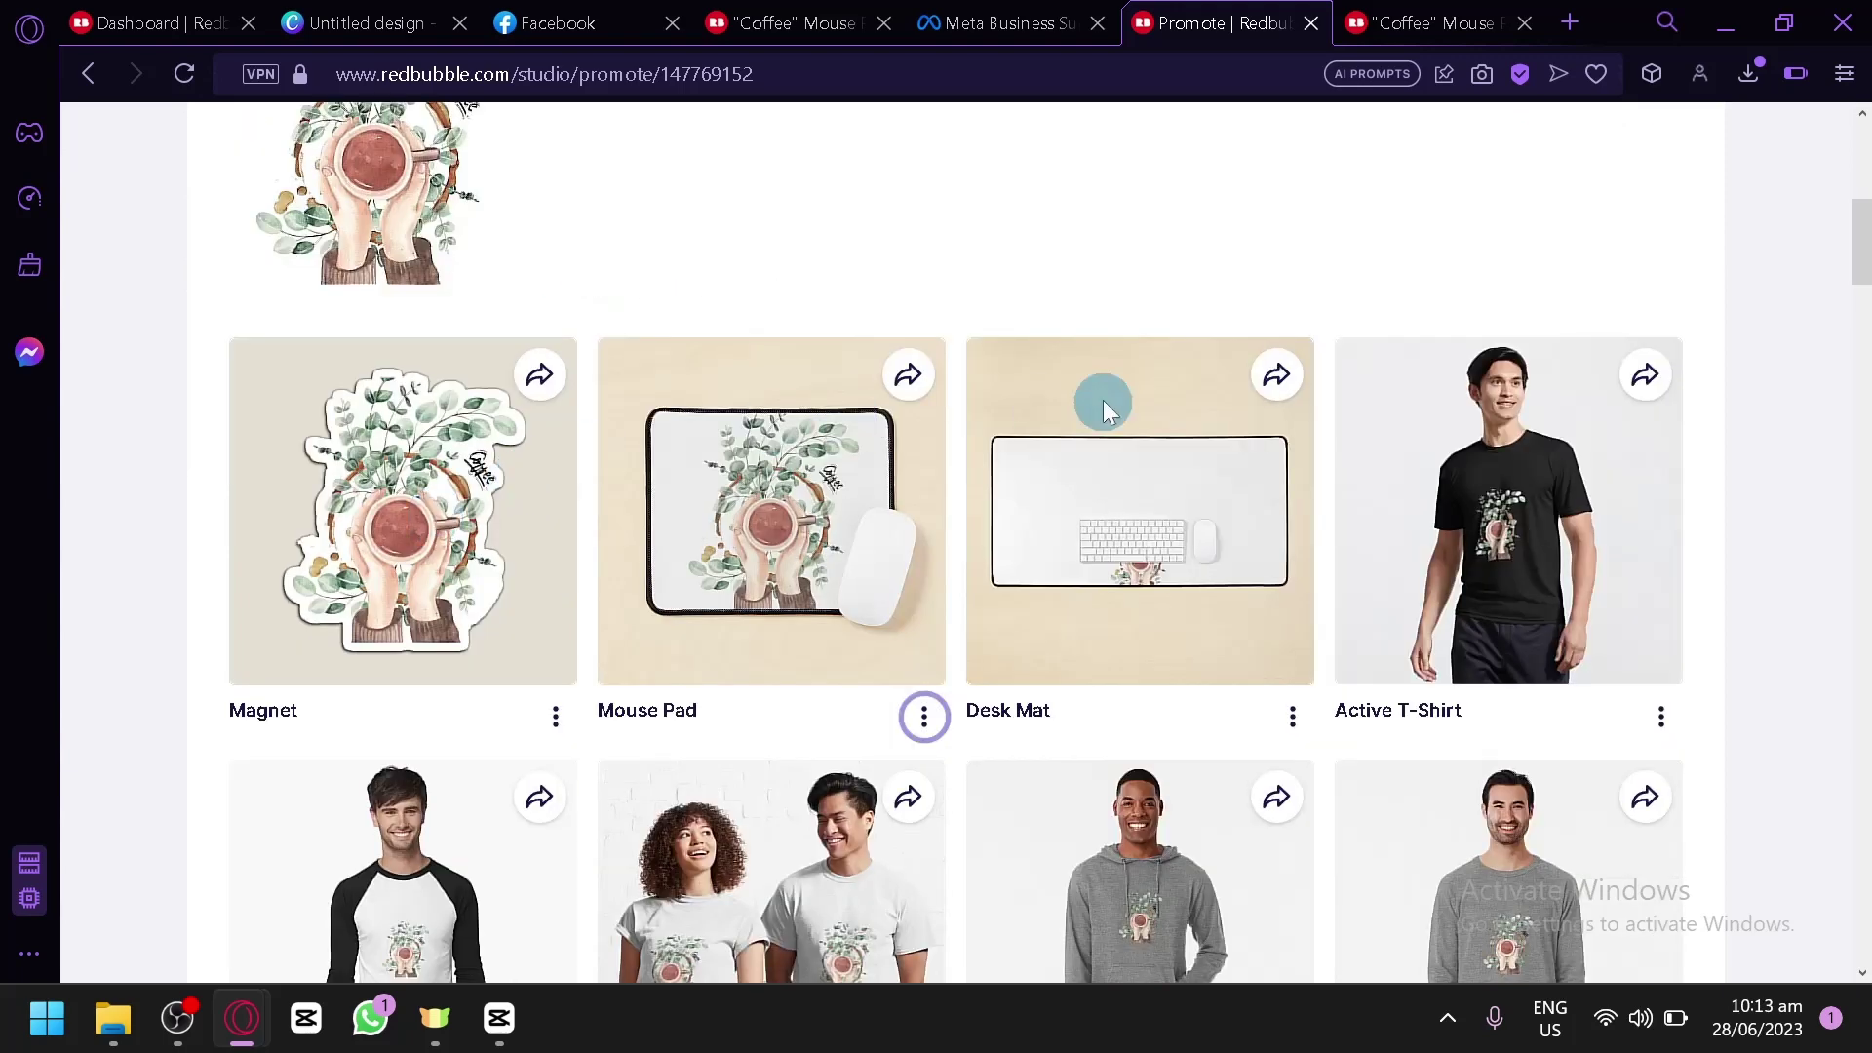
{"action": "scroll", "coordinate": [1617, 500], "scroll_direction": "down", "scroll_amount": 6}
{"action": "scroll", "coordinate": [542, 643], "scroll_direction": "down", "scroll_amount": 3}
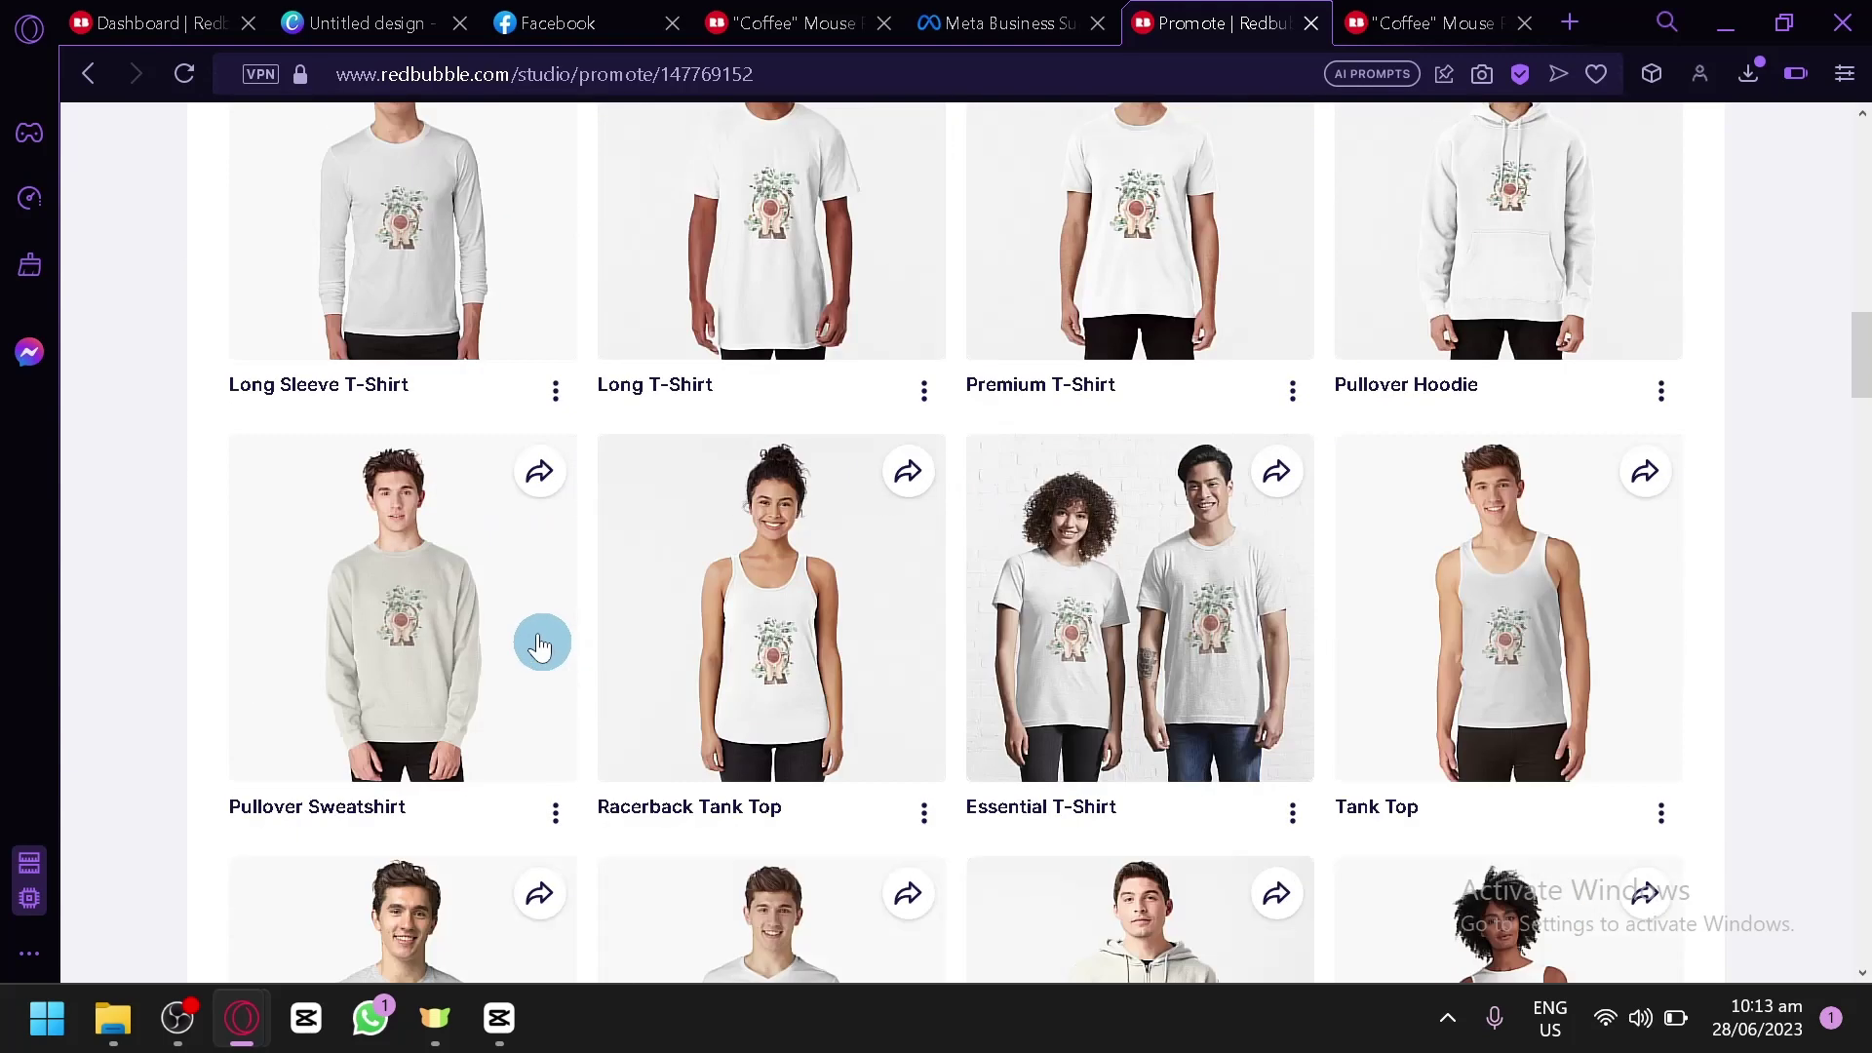
{"action": "scroll", "coordinate": [1267, 545], "scroll_direction": "down", "scroll_amount": 5}
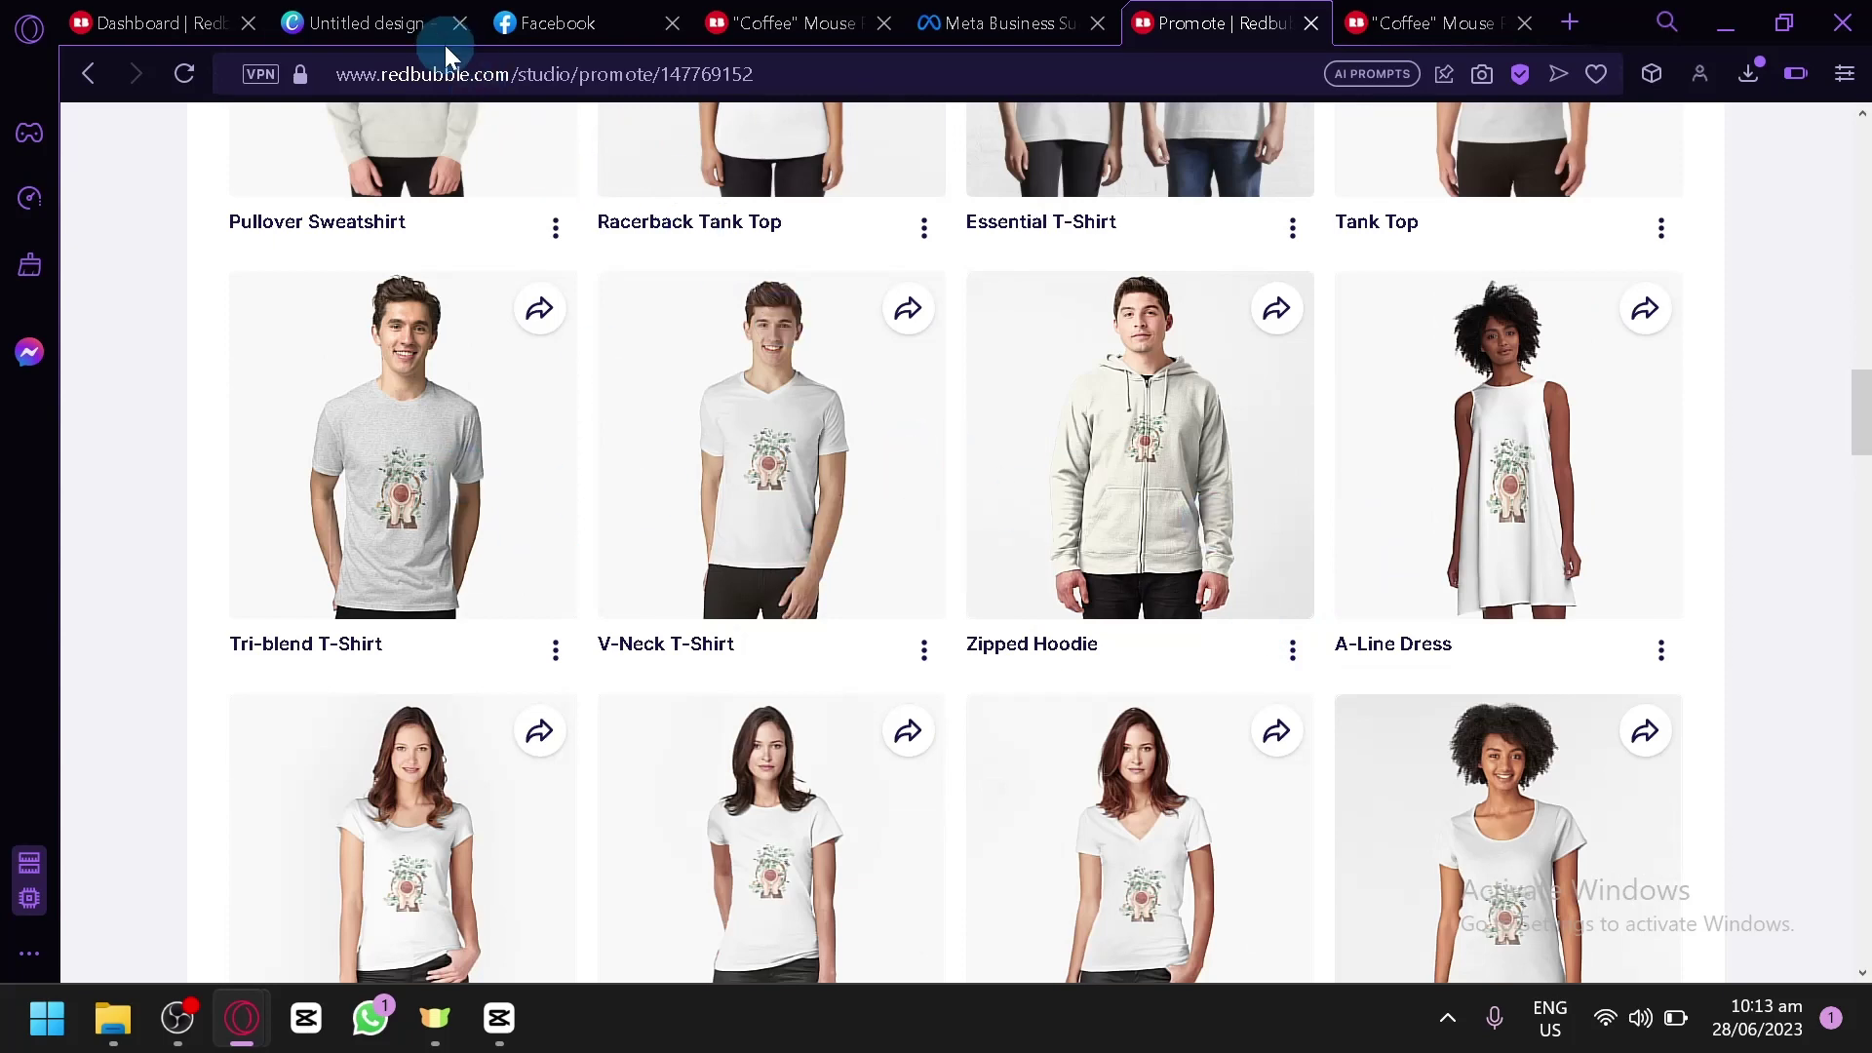
Switch to the coffee design in Canva, add a blank second page and show the uploaded images.
{"action": "left_click", "coordinate": [376, 22]}
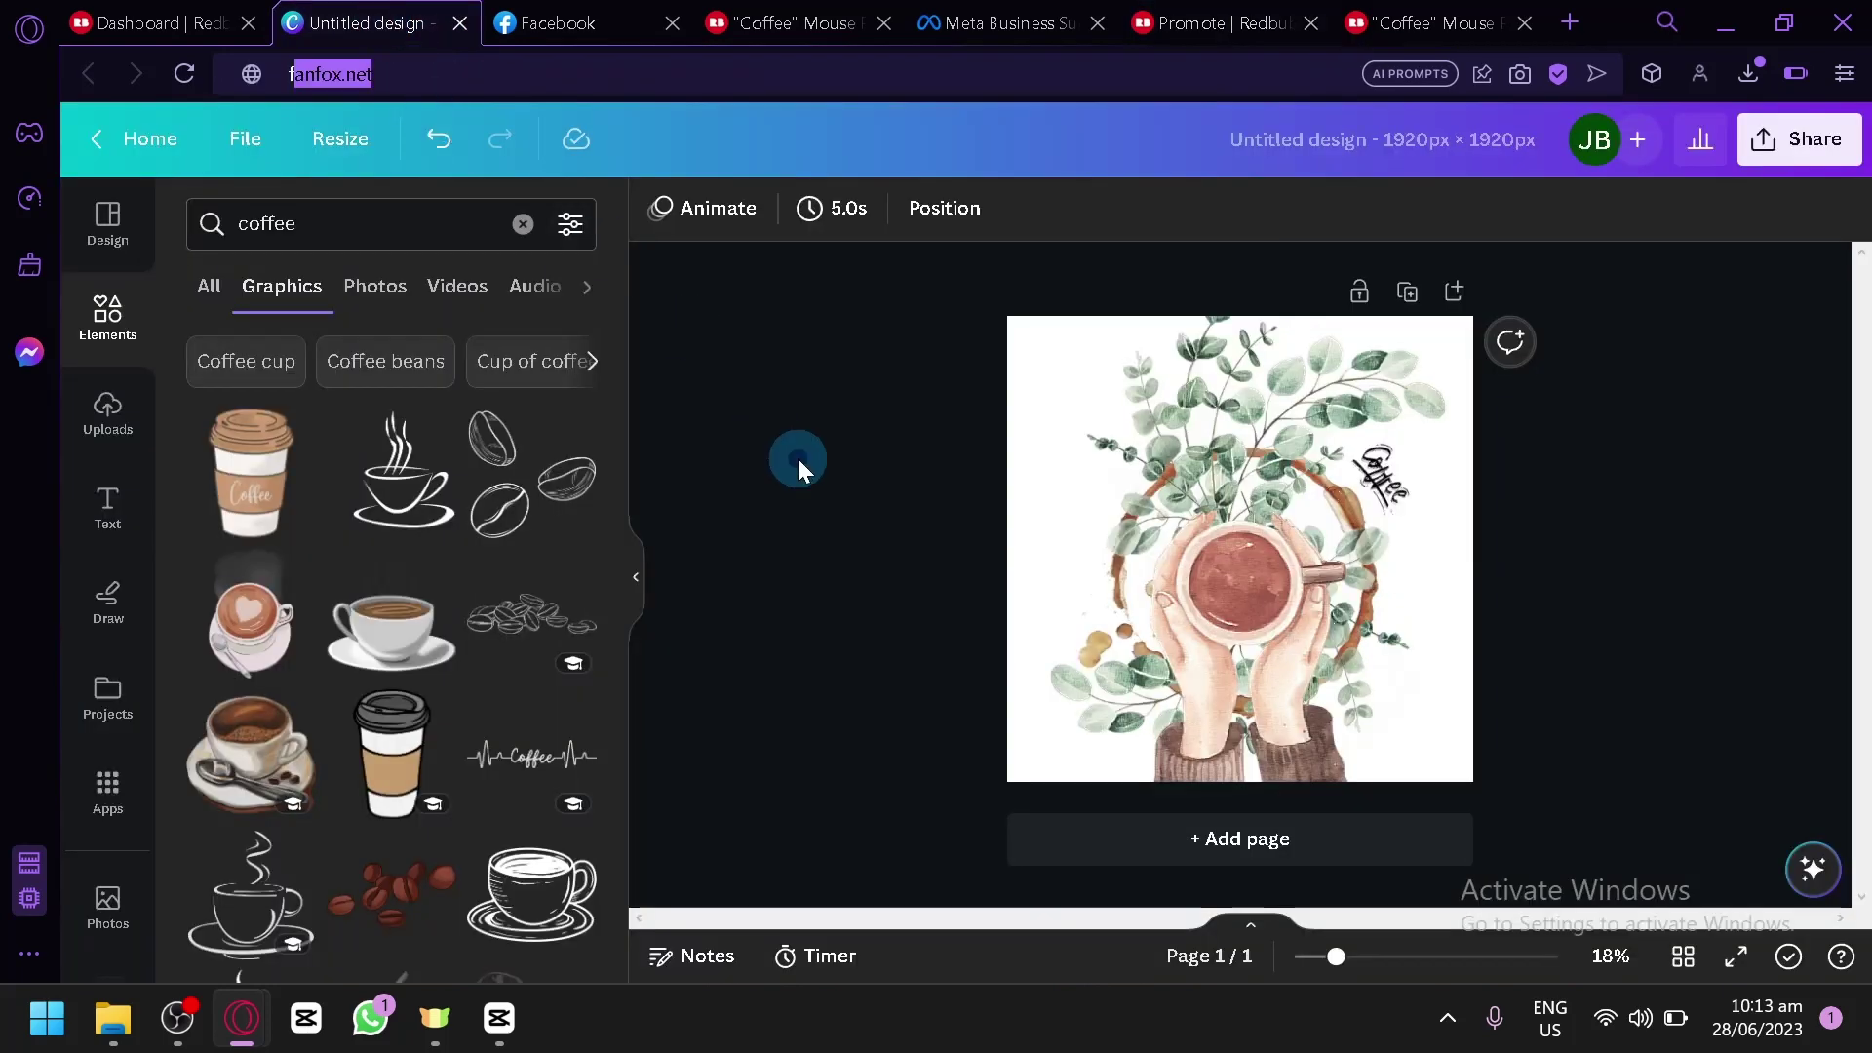
{"action": "left_click", "coordinate": [797, 464]}
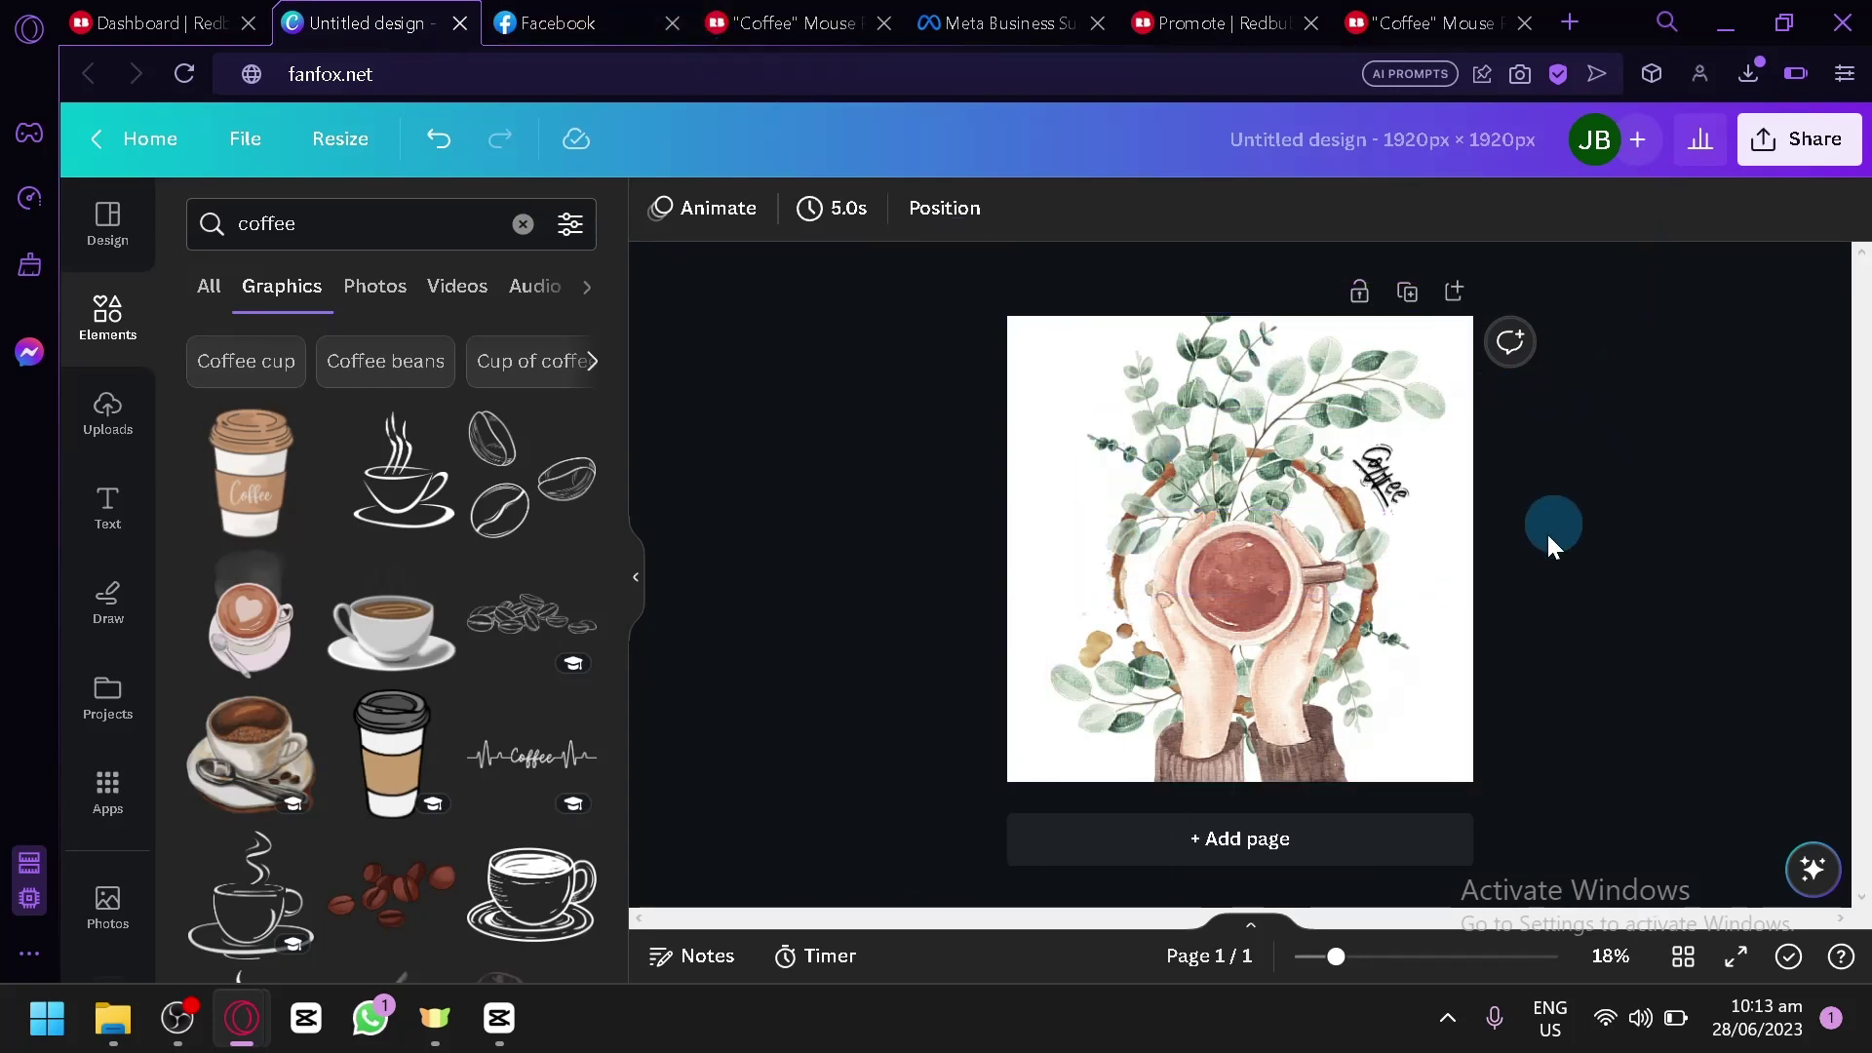
{"action": "left_click", "coordinate": [1345, 839]}
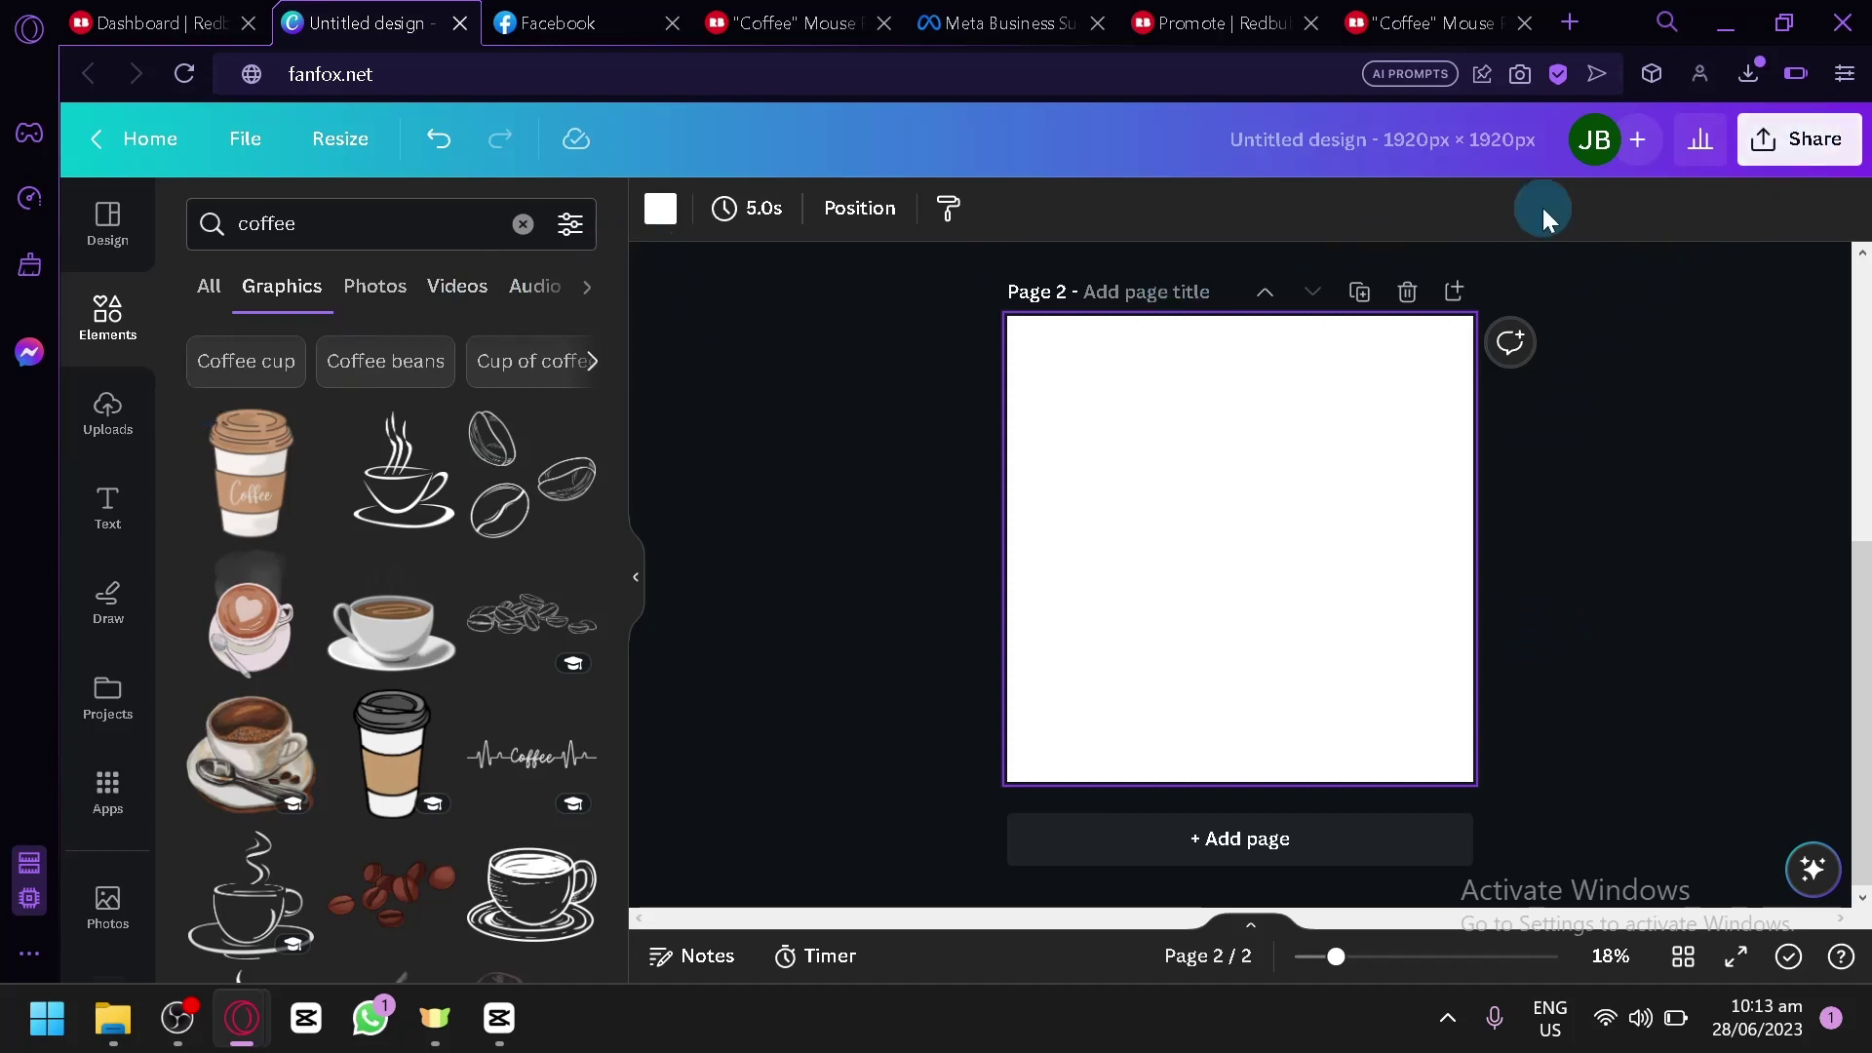
{"action": "left_click", "coordinate": [102, 437]}
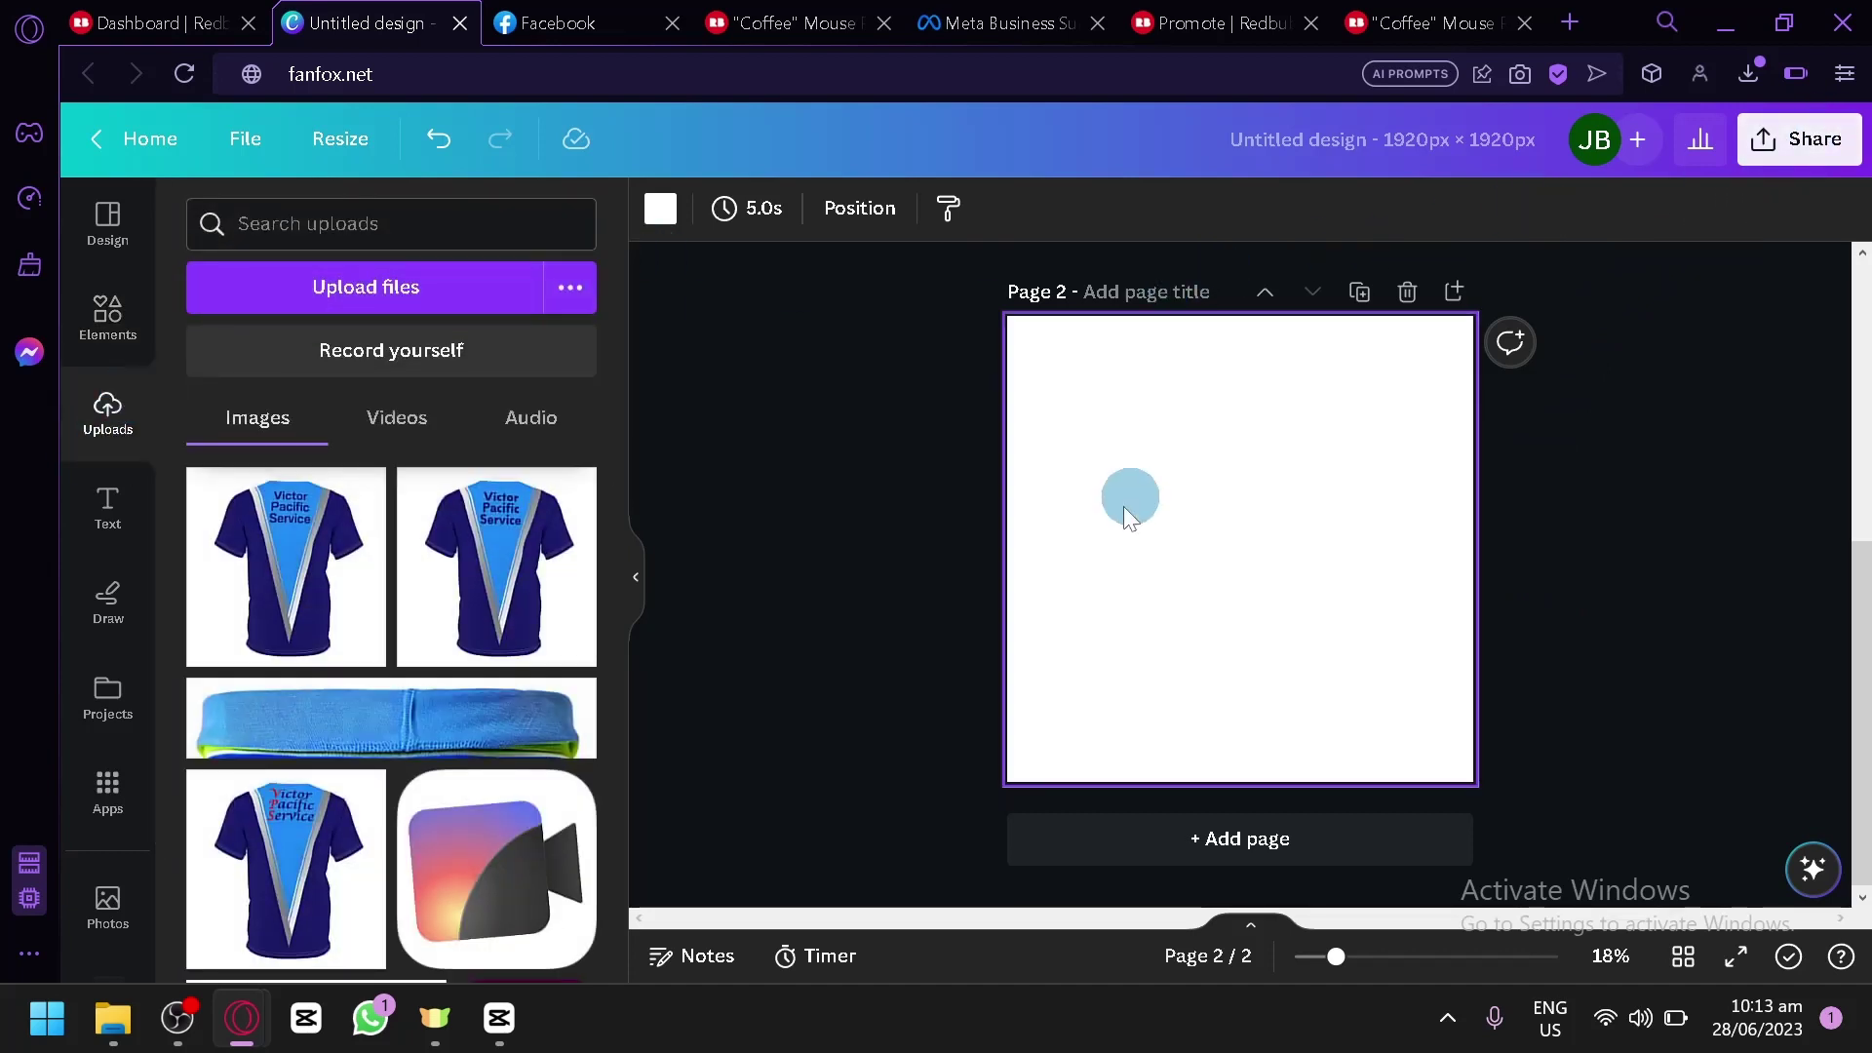
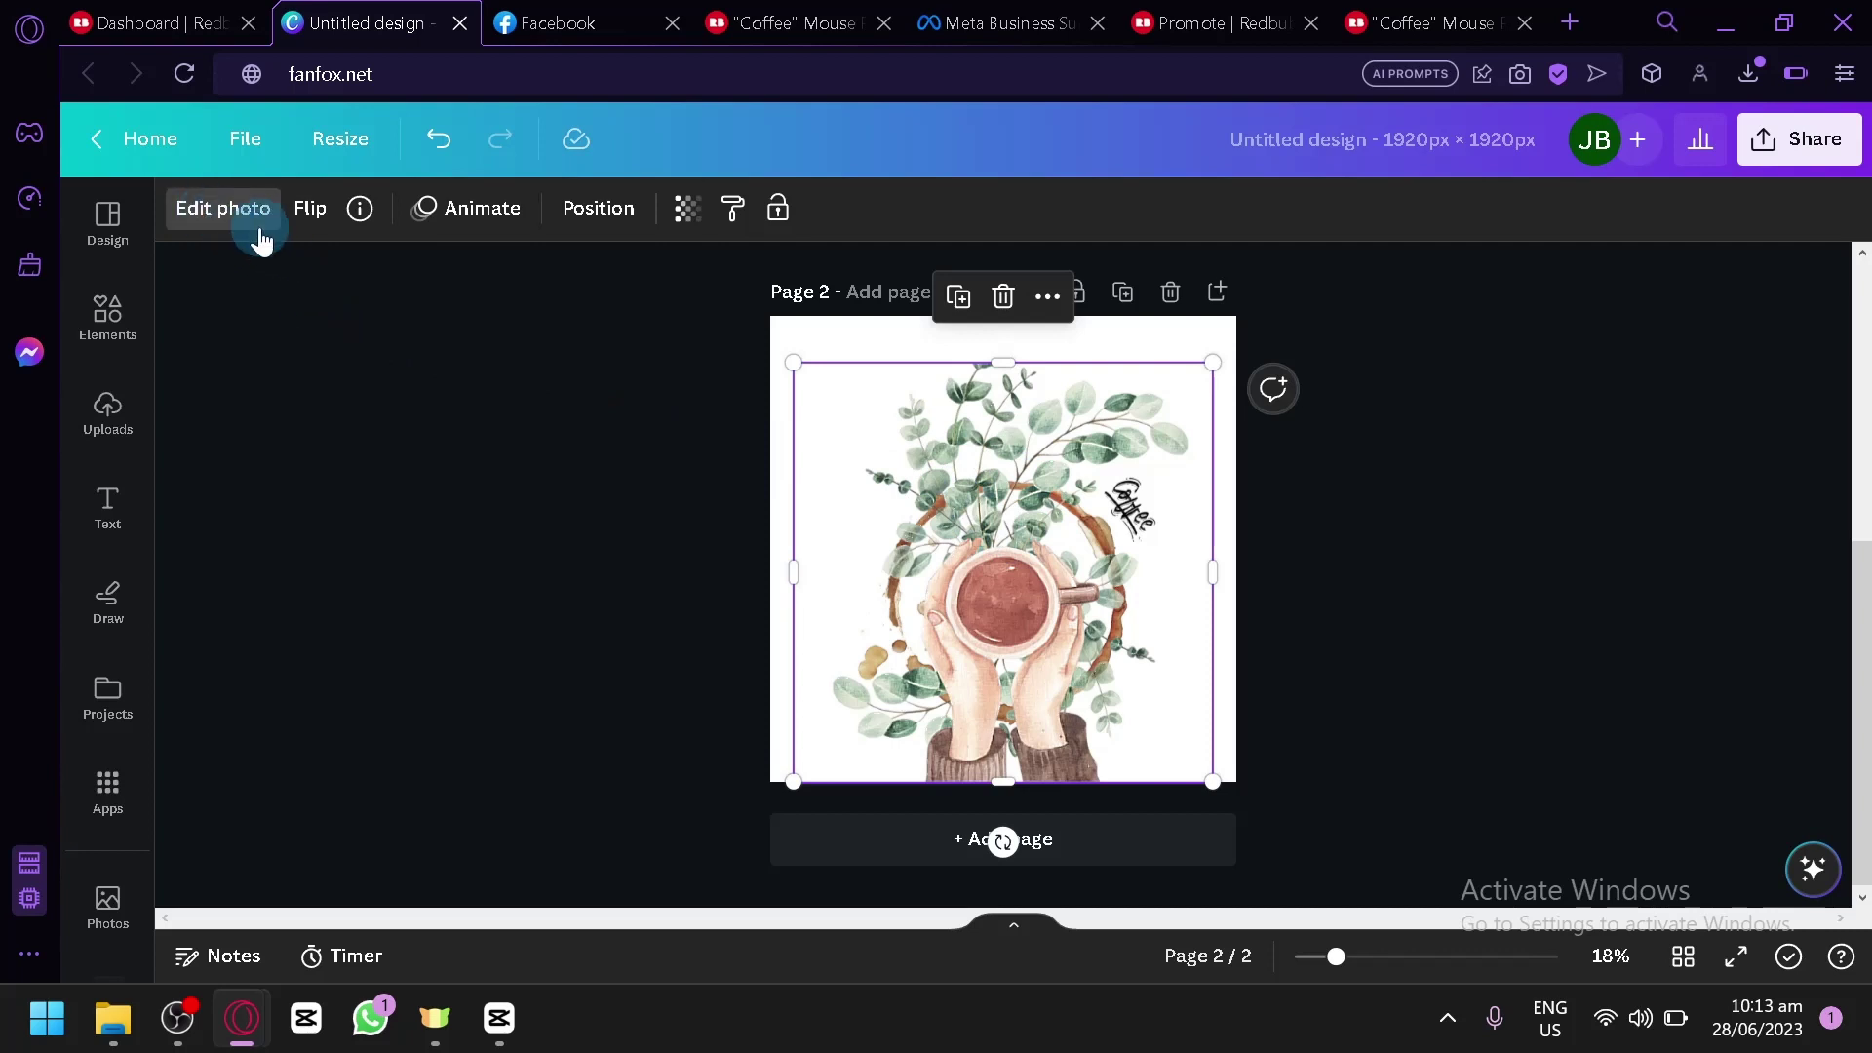
Open the Mockups app from the photo editing options for the coffee illustration on page 2.
{"action": "left_click", "coordinate": [232, 212]}
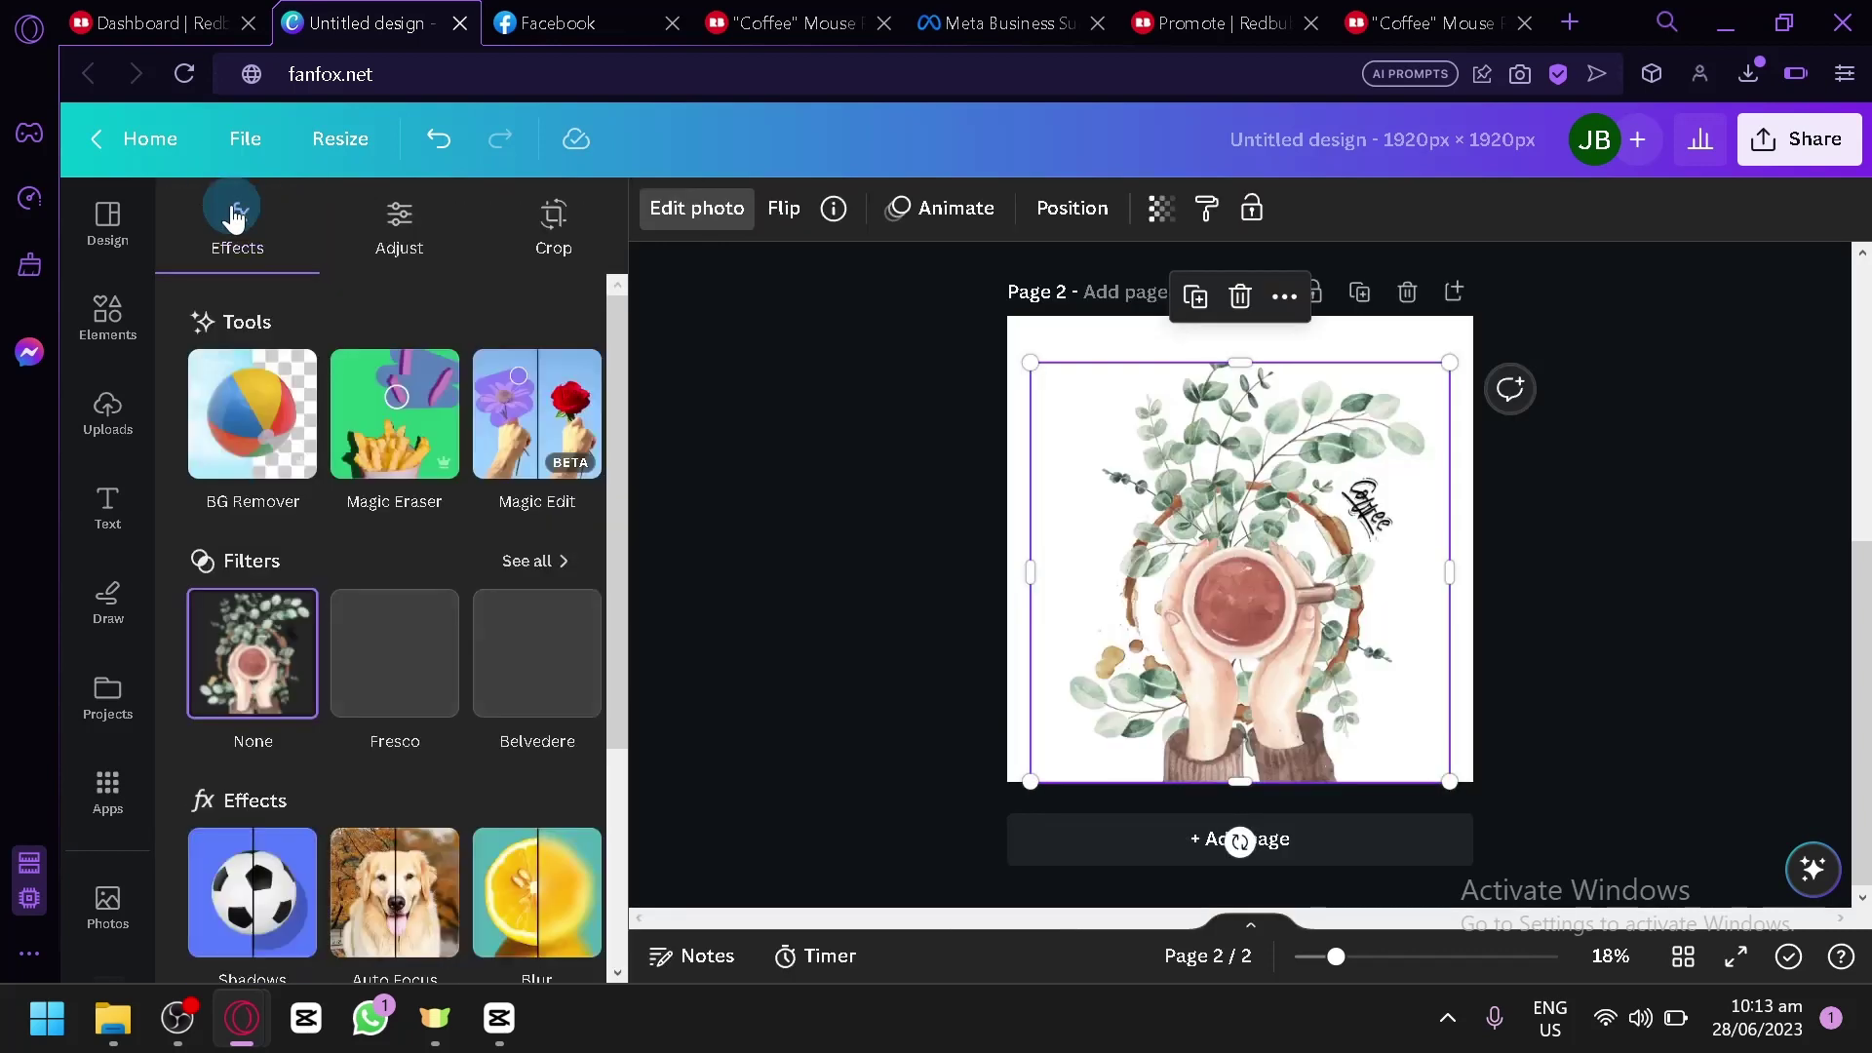
{"action": "left_click", "coordinate": [1340, 439]}
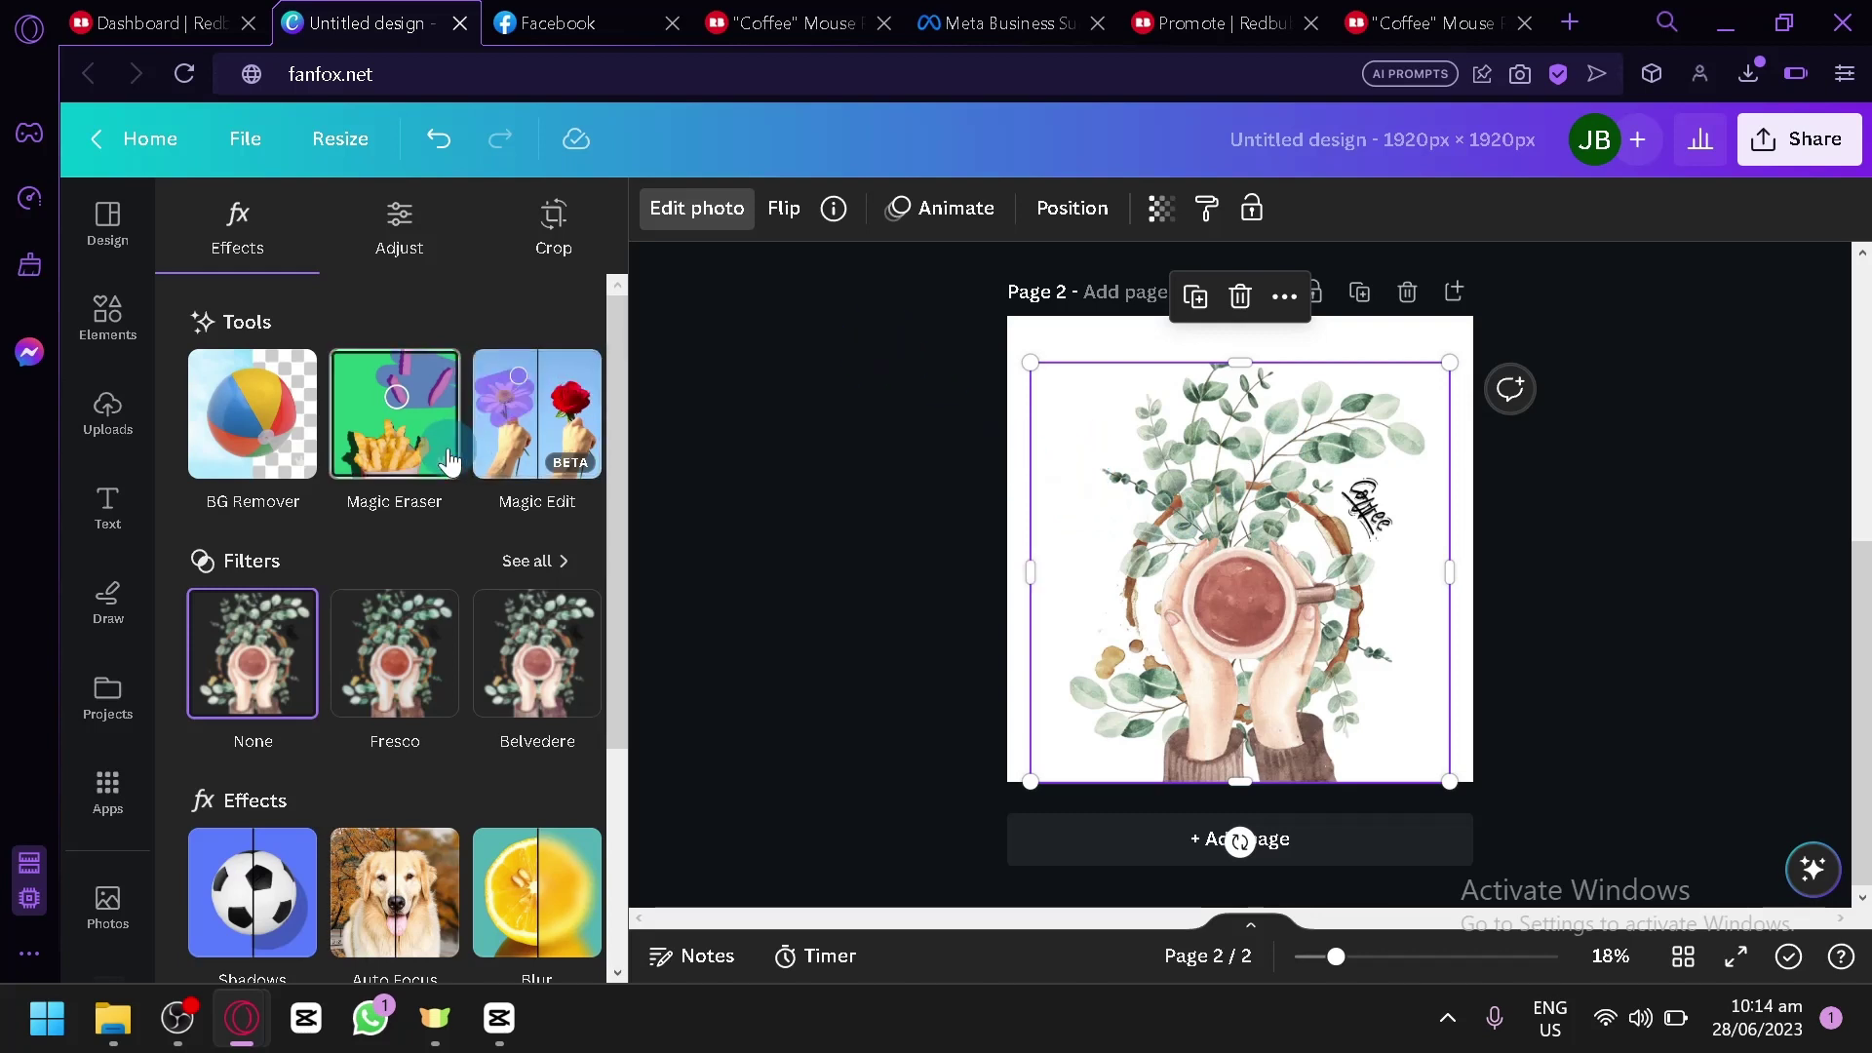
{"action": "scroll", "coordinate": [501, 493], "scroll_direction": "down", "scroll_amount": 3}
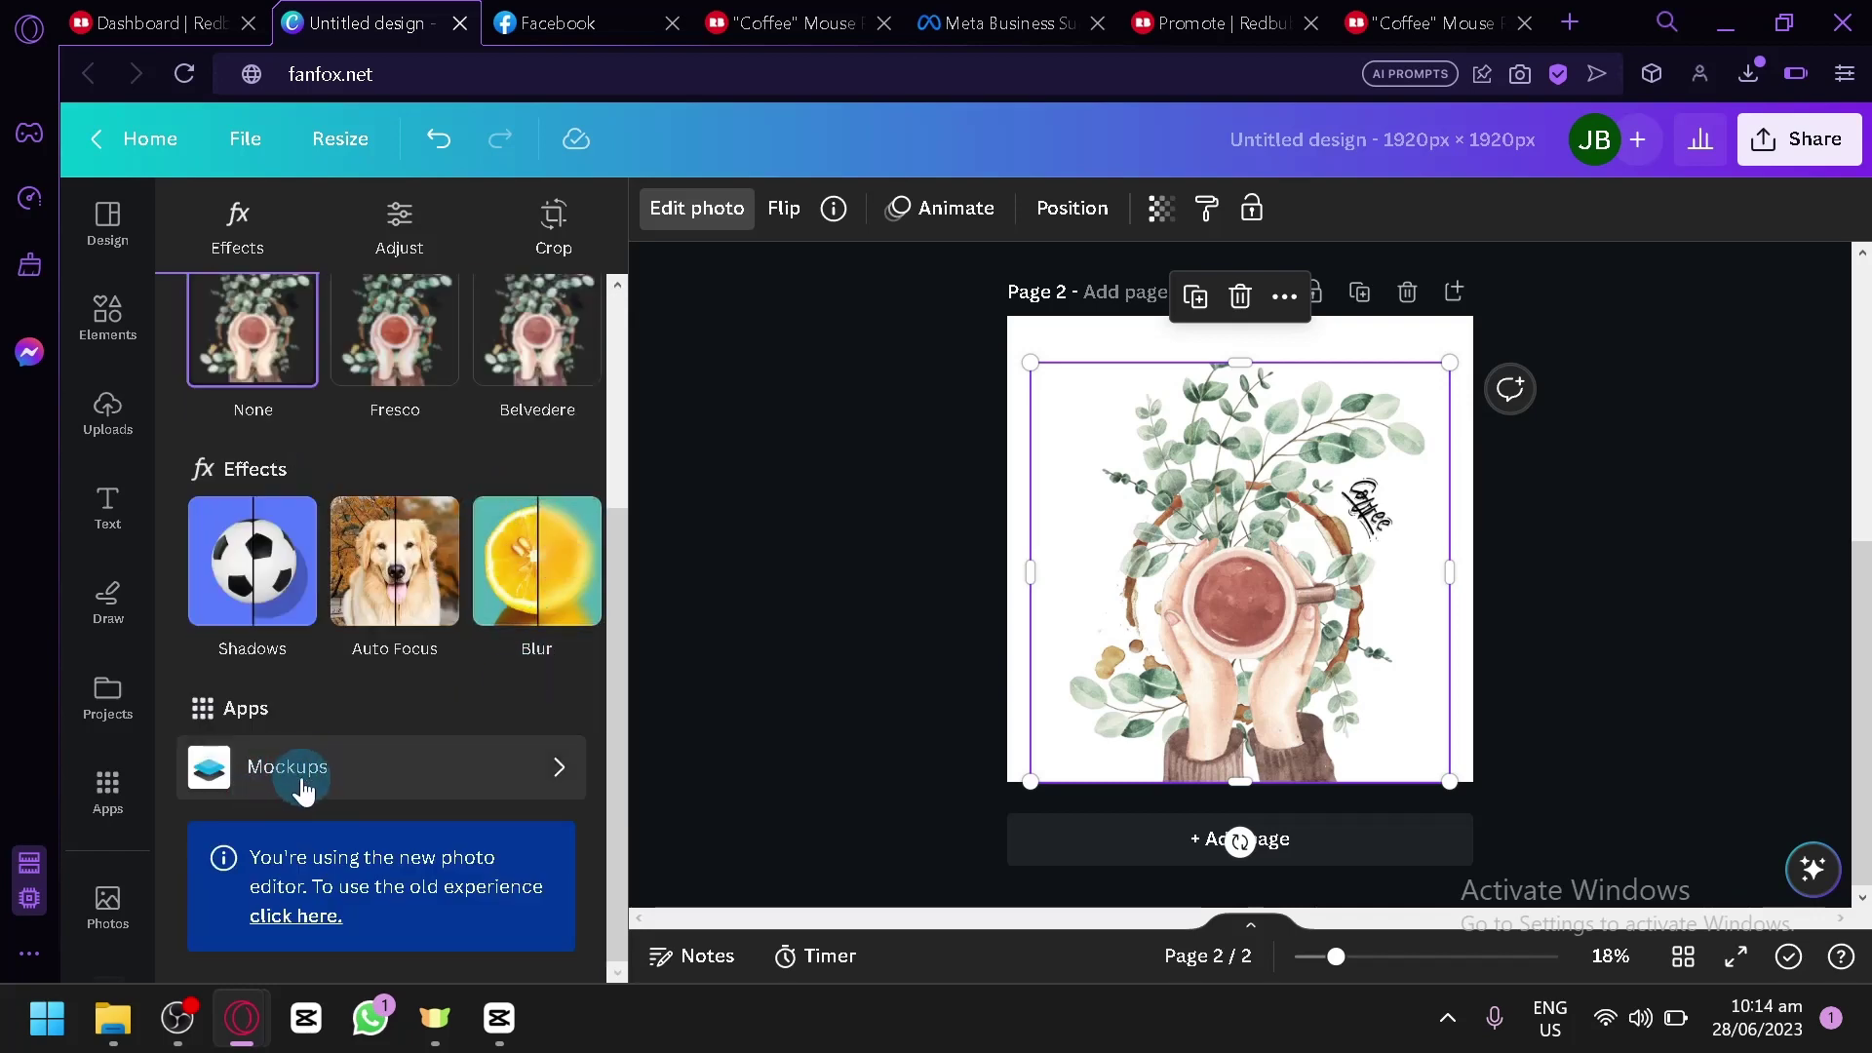
{"action": "left_click", "coordinate": [471, 765]}
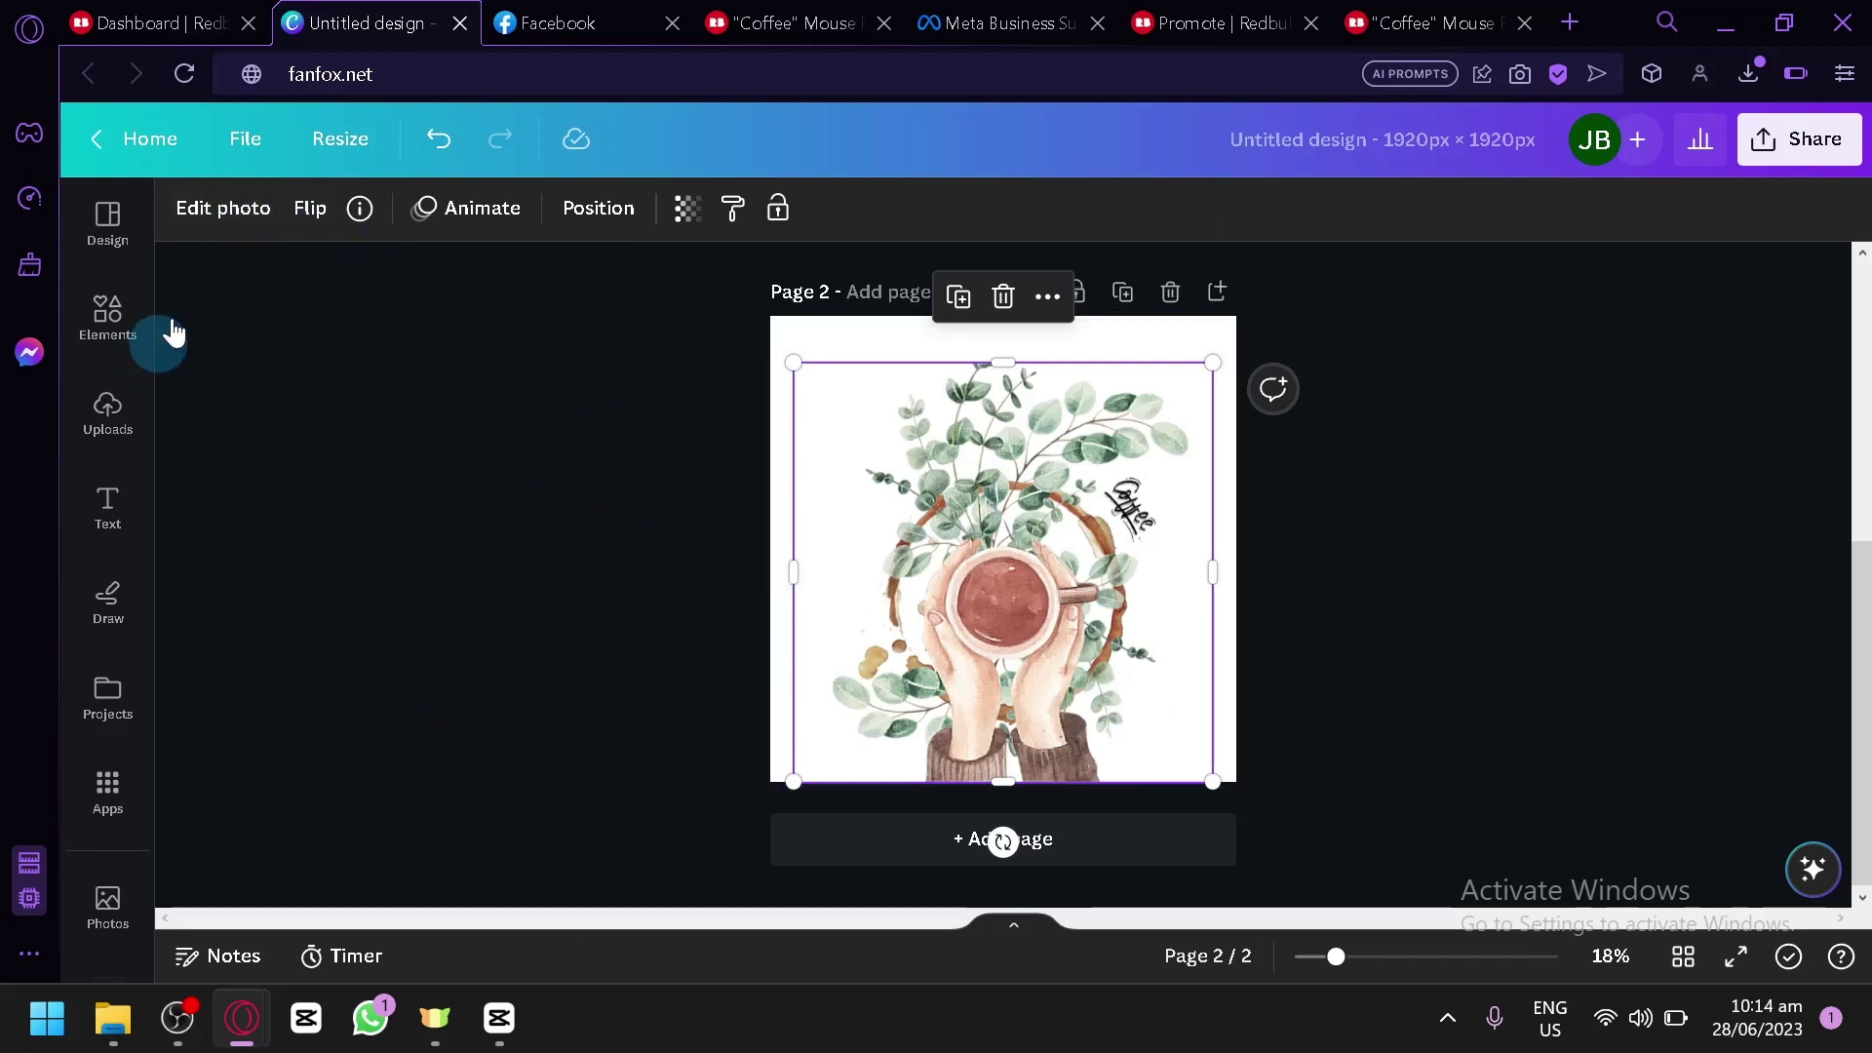
{"action": "left_click", "coordinate": [230, 211]}
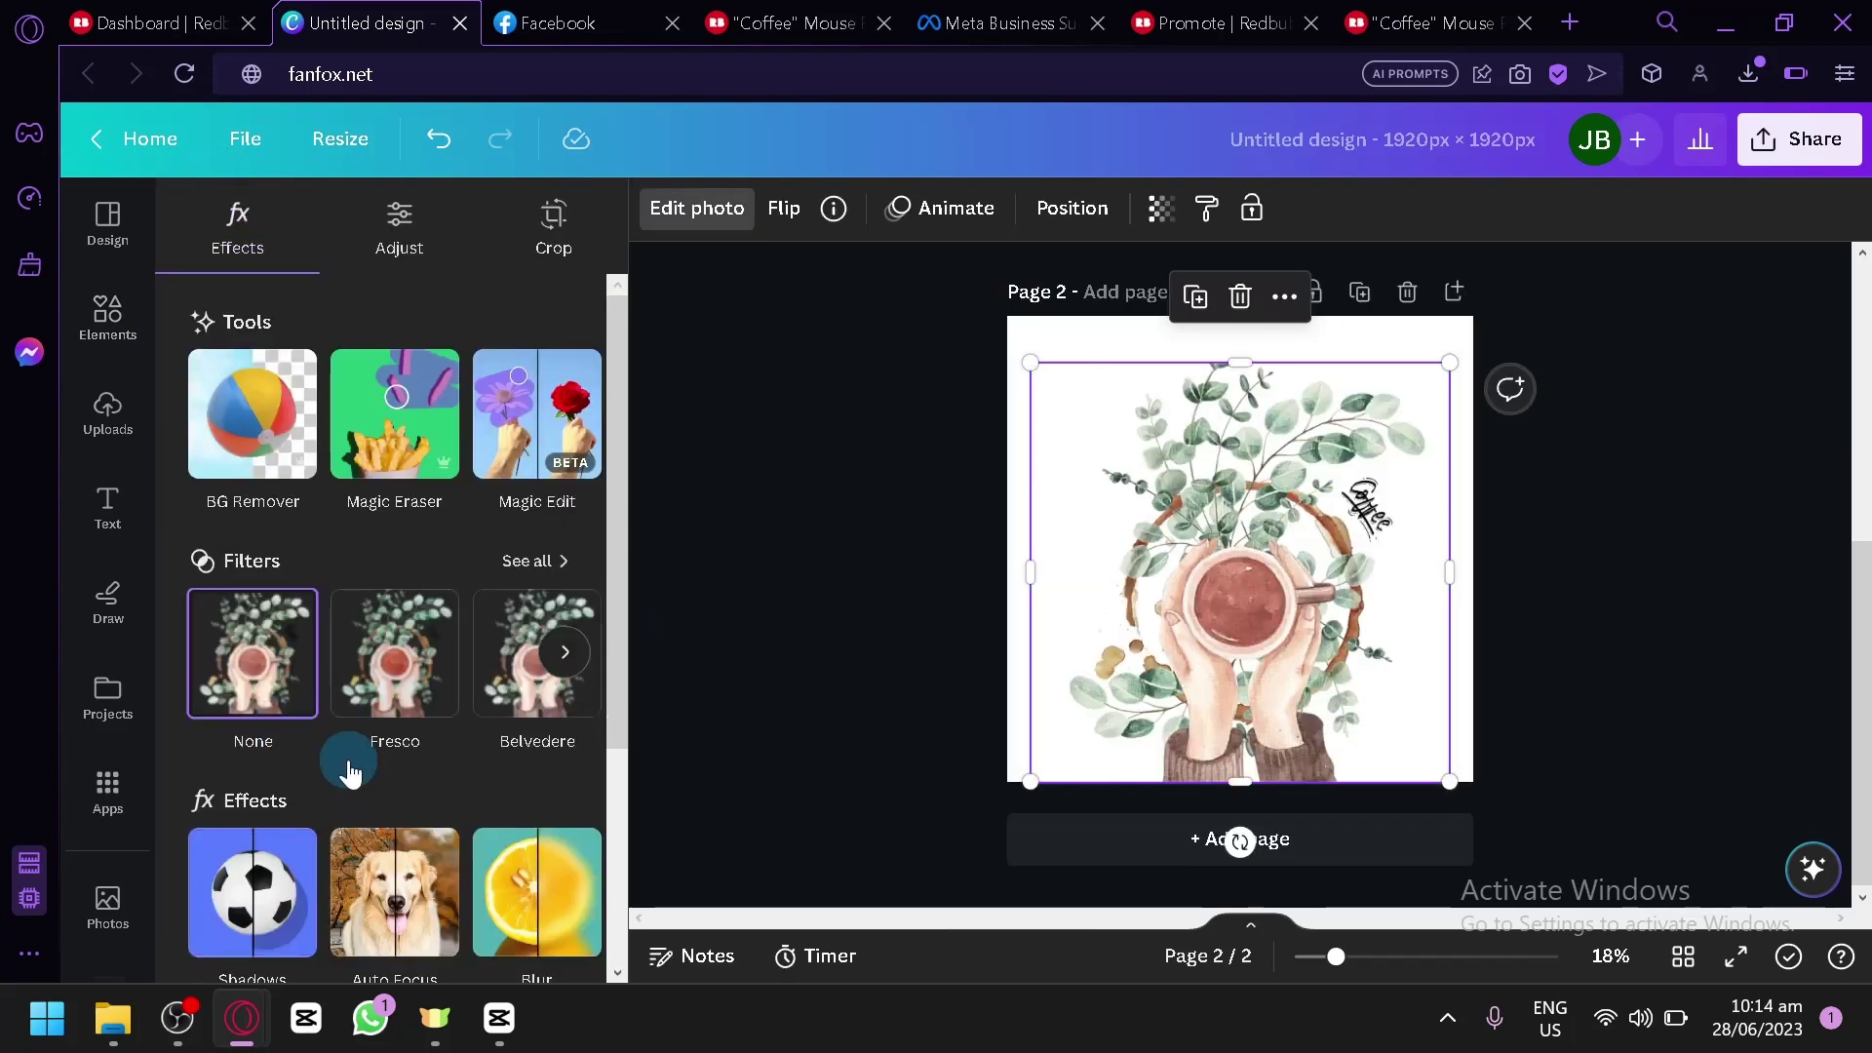
{"action": "scroll", "coordinate": [347, 765], "scroll_direction": "down", "scroll_amount": 3}
{"action": "left_click", "coordinate": [343, 780]}
{"action": "scroll", "coordinate": [543, 472], "scroll_direction": "down", "scroll_amount": 2}
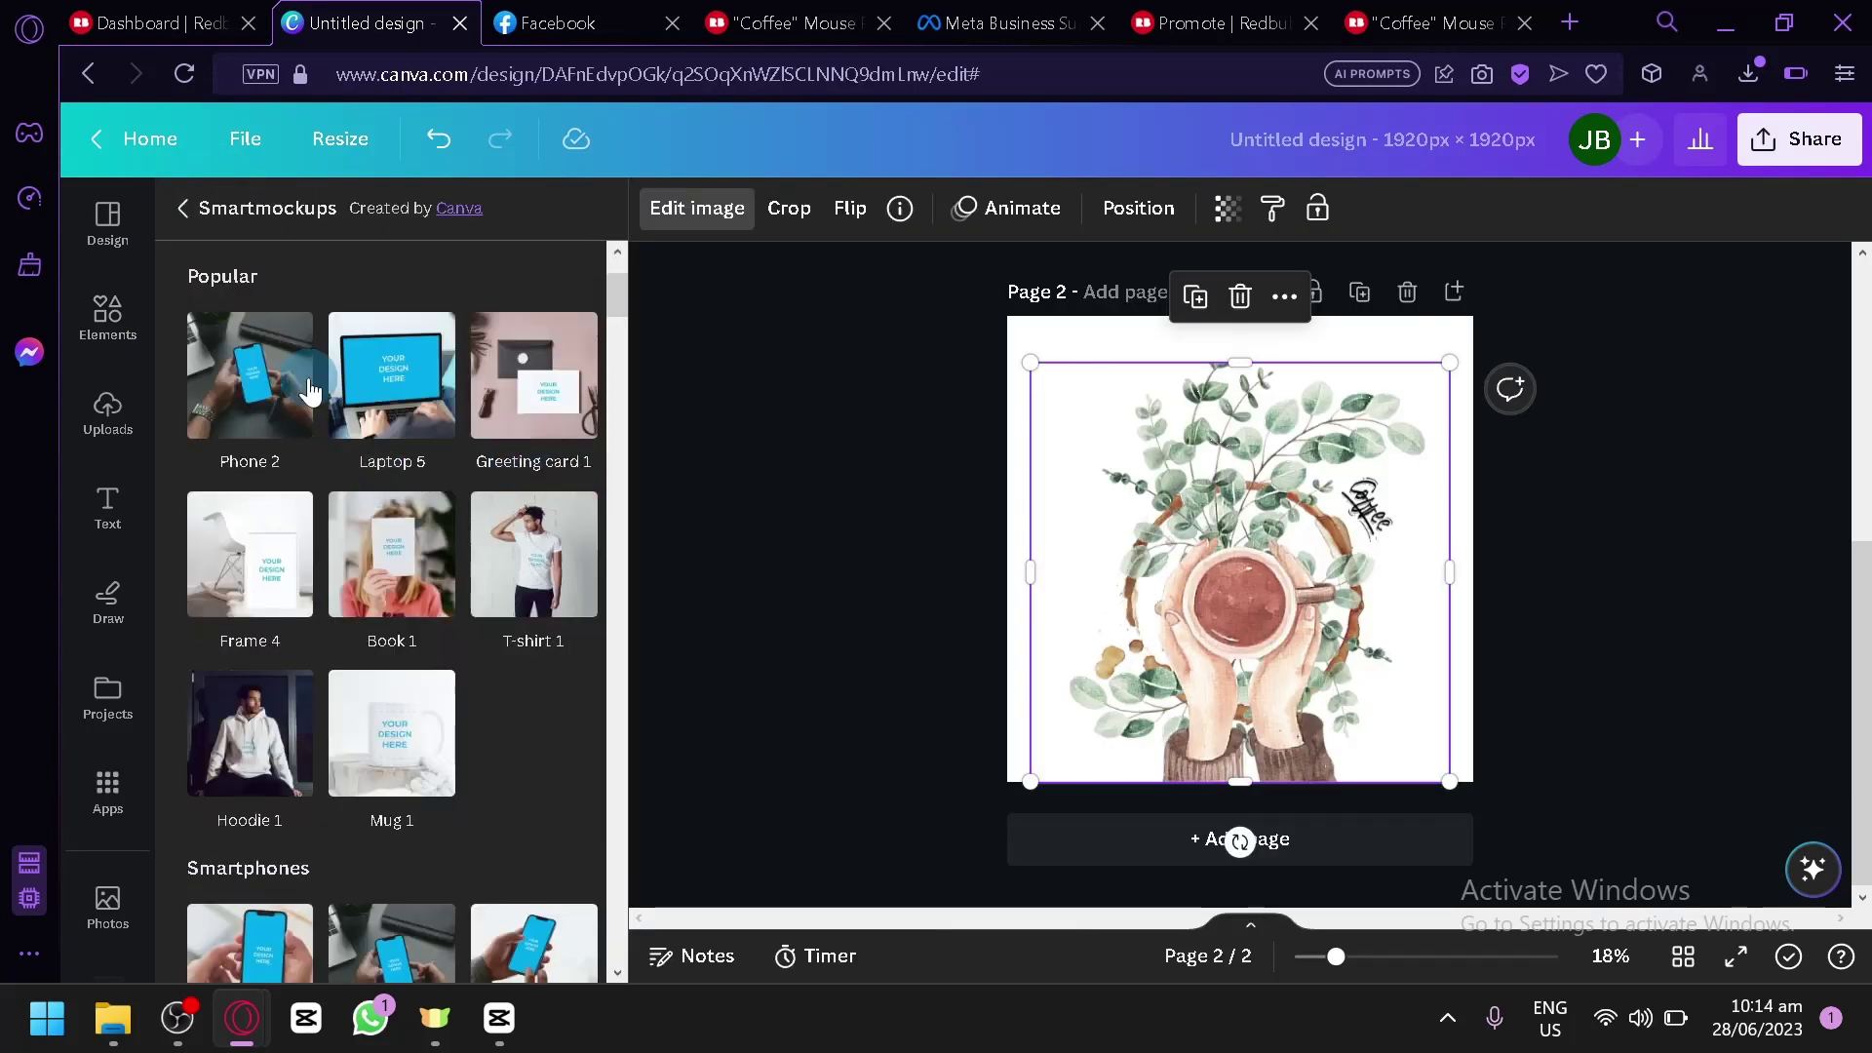
Browse the Smartmockups templates and try the coffee illustration in the Frame 1 mockup under Frames & posters.
{"action": "scroll", "coordinate": [321, 546], "scroll_direction": "down", "scroll_amount": 6}
{"action": "scroll", "coordinate": [312, 502], "scroll_direction": "up", "scroll_amount": 2}
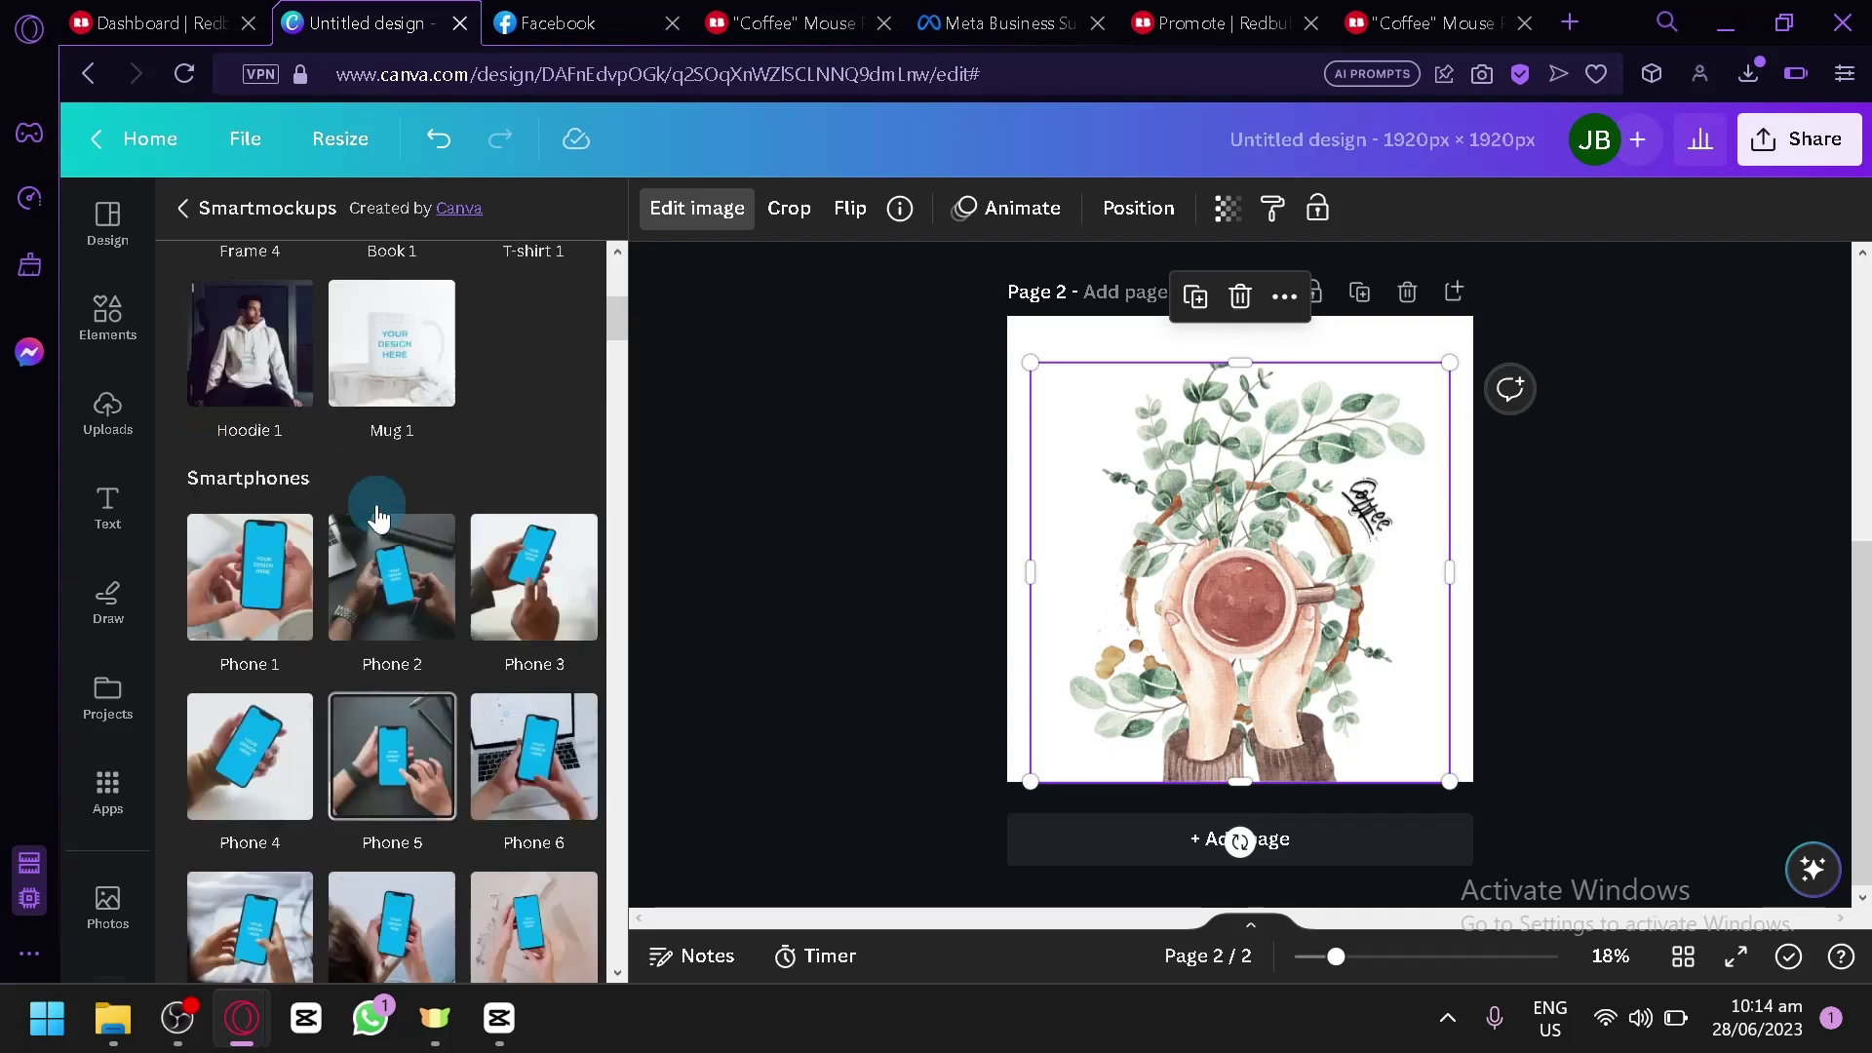
{"action": "scroll", "coordinate": [449, 565], "scroll_direction": "down", "scroll_amount": 15}
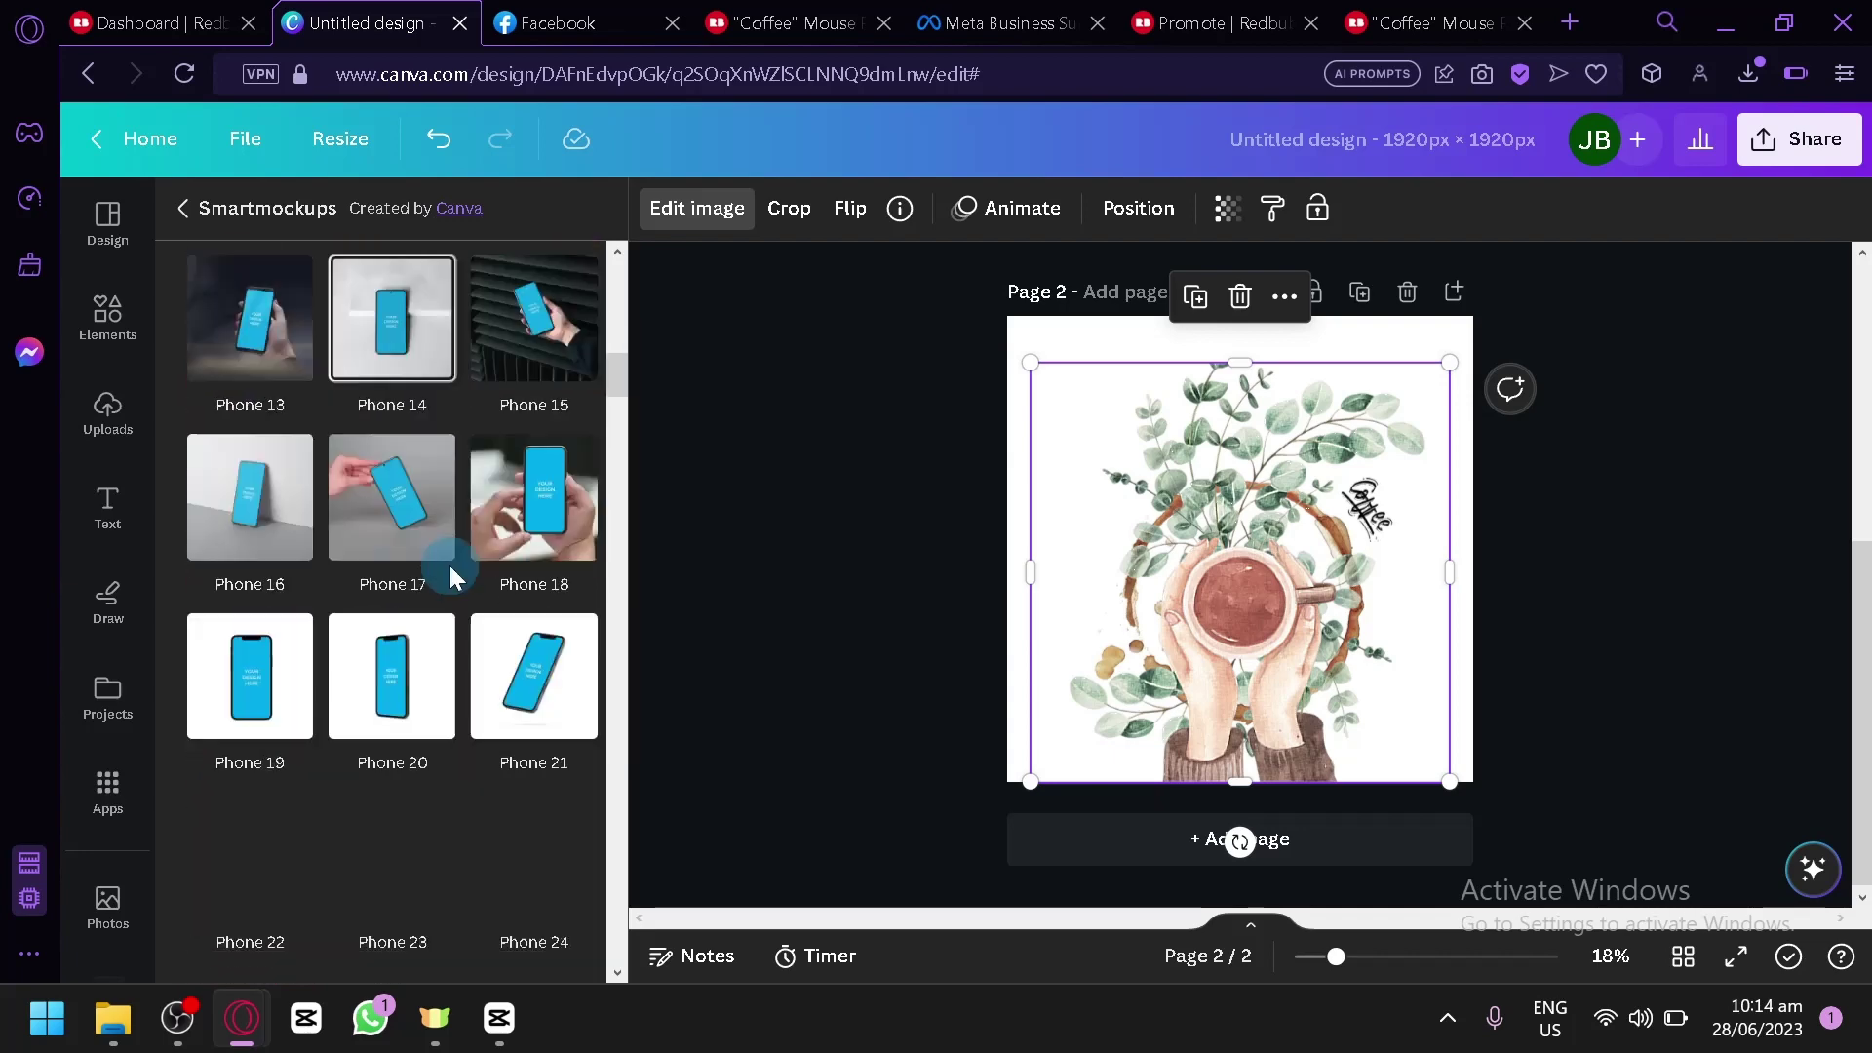
{"action": "scroll", "coordinate": [447, 569], "scroll_direction": "down", "scroll_amount": 10}
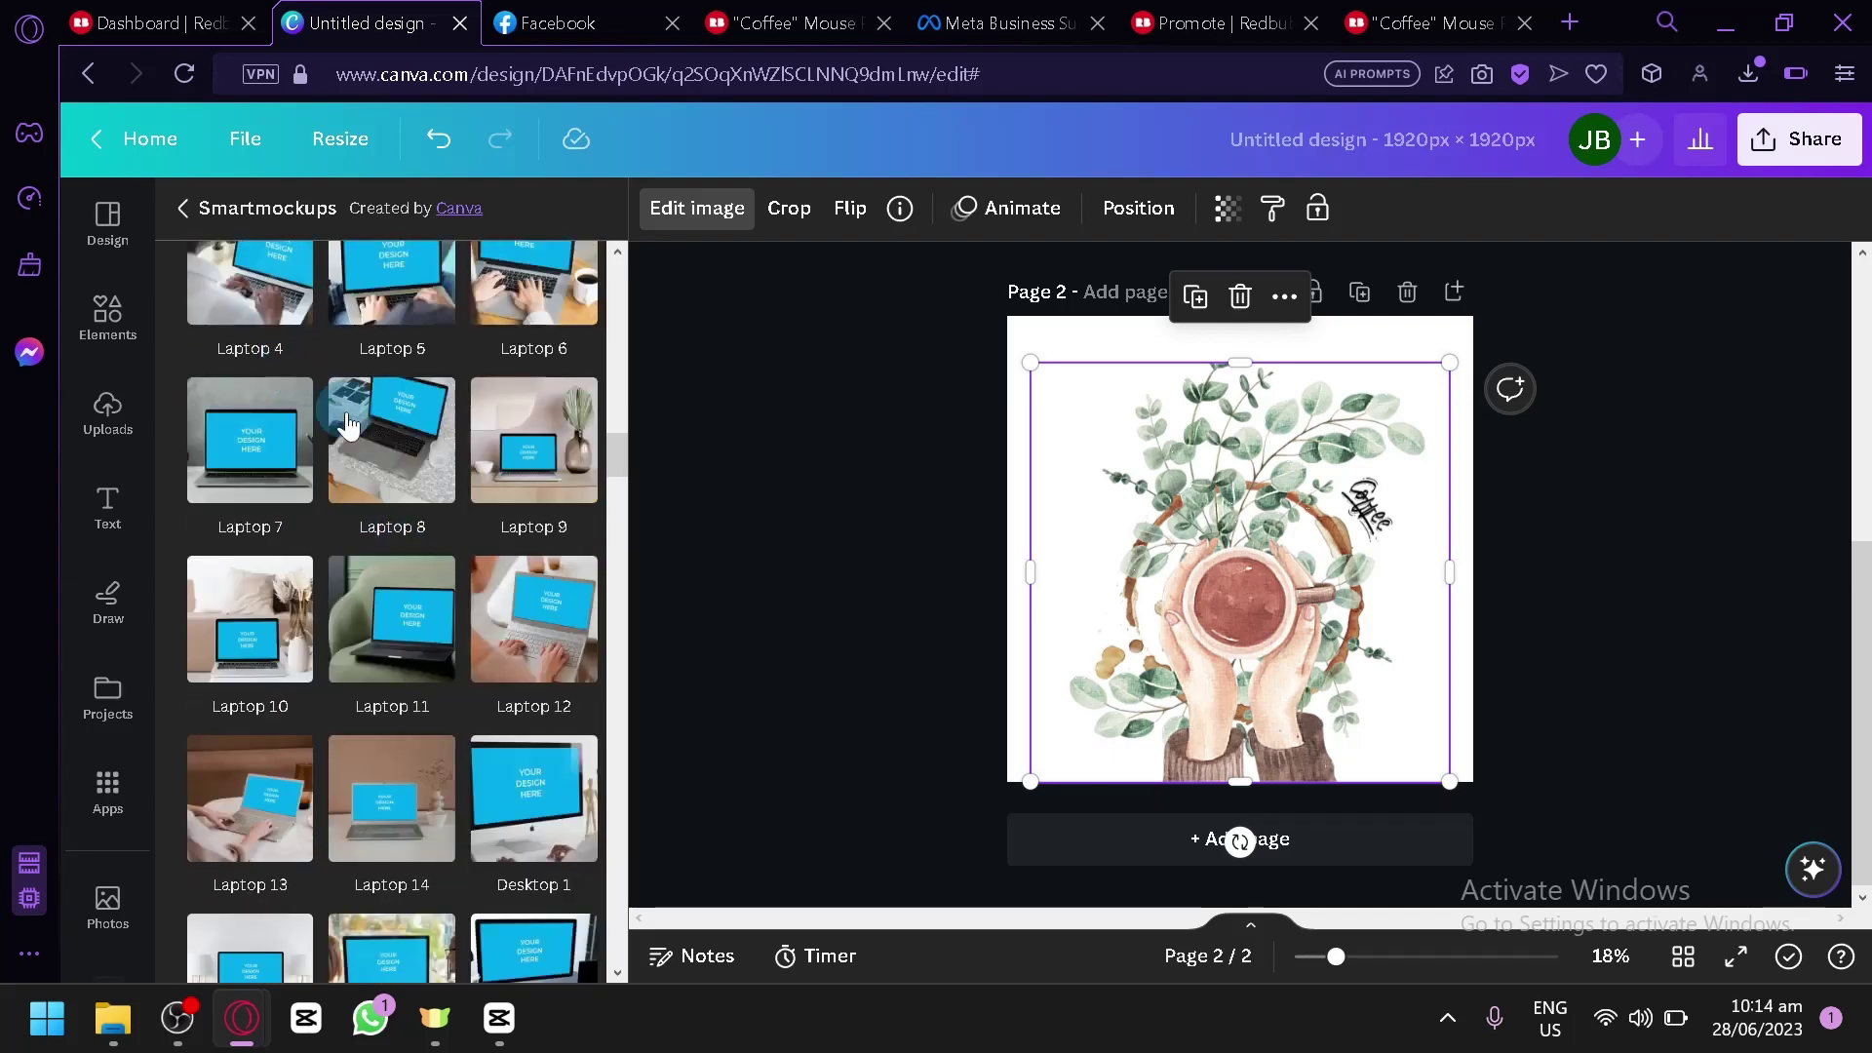
{"action": "scroll", "coordinate": [383, 505], "scroll_direction": "down", "scroll_amount": 4}
{"action": "scroll", "coordinate": [234, 454], "scroll_direction": "down", "scroll_amount": 8}
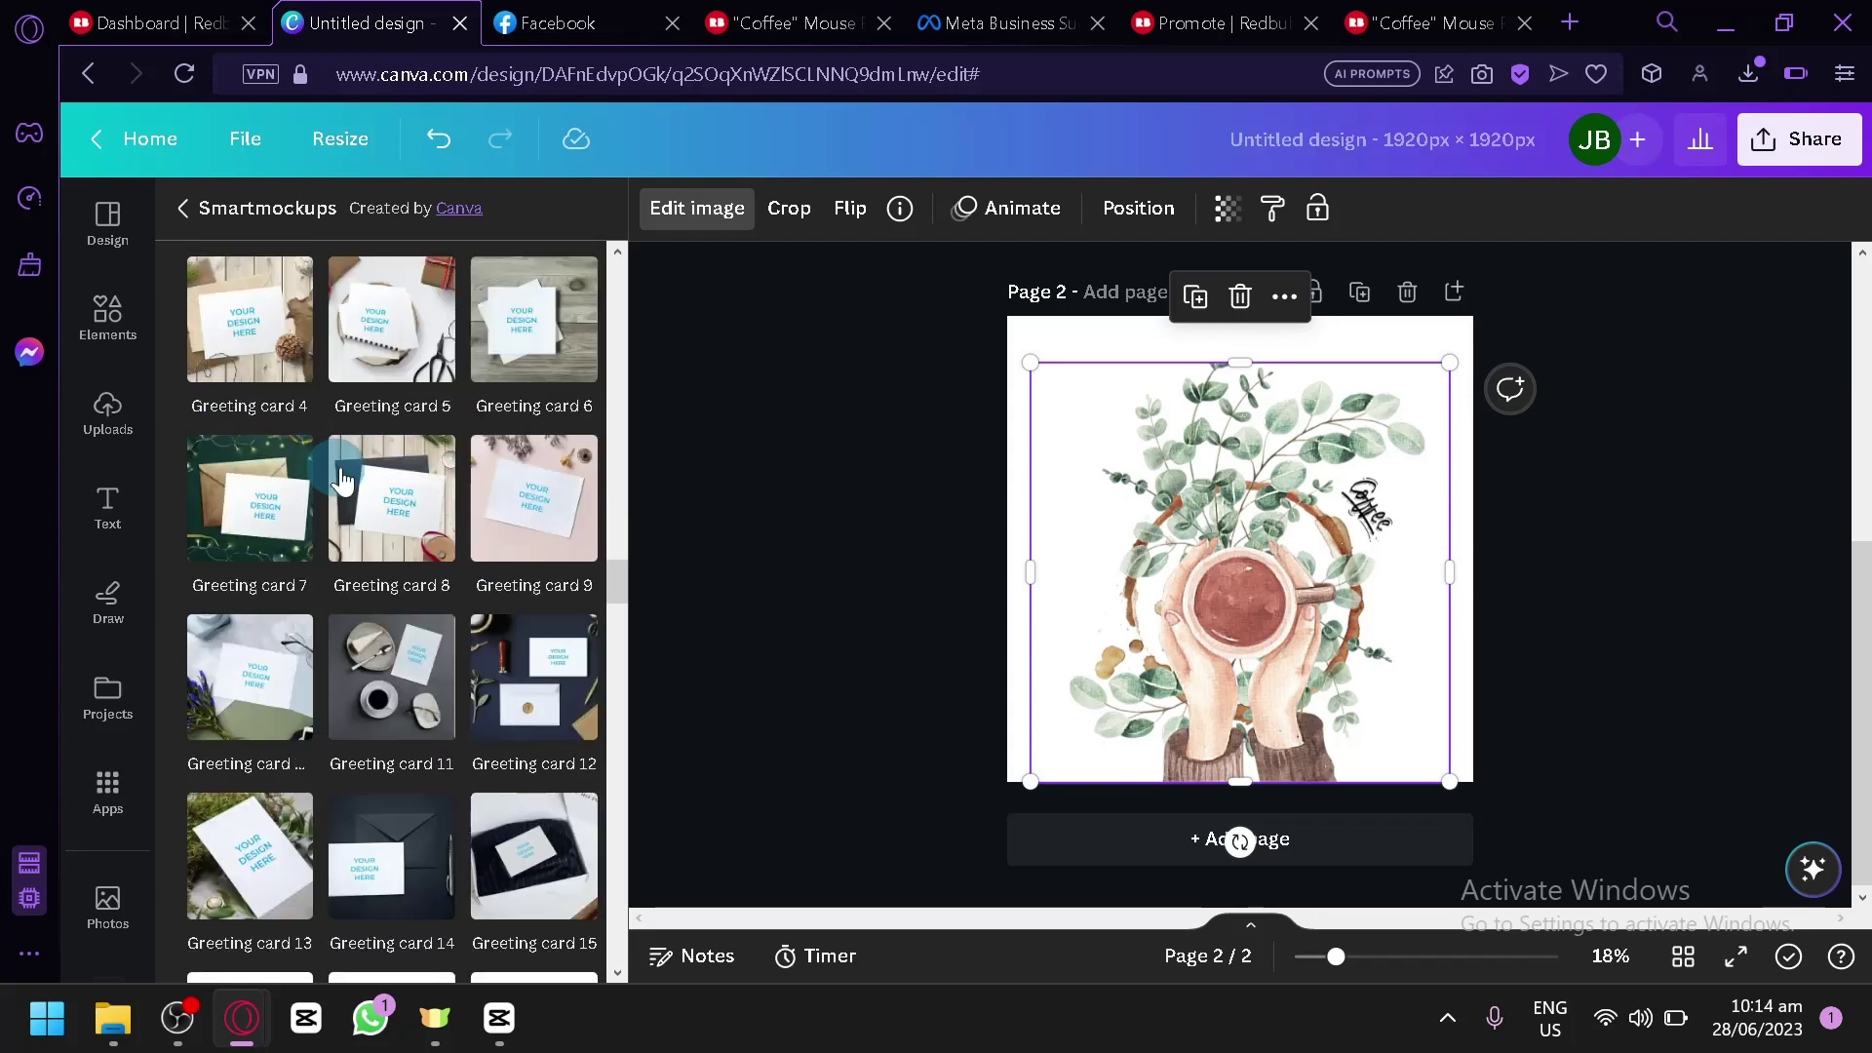
{"action": "scroll", "coordinate": [446, 648], "scroll_direction": "down", "scroll_amount": 8}
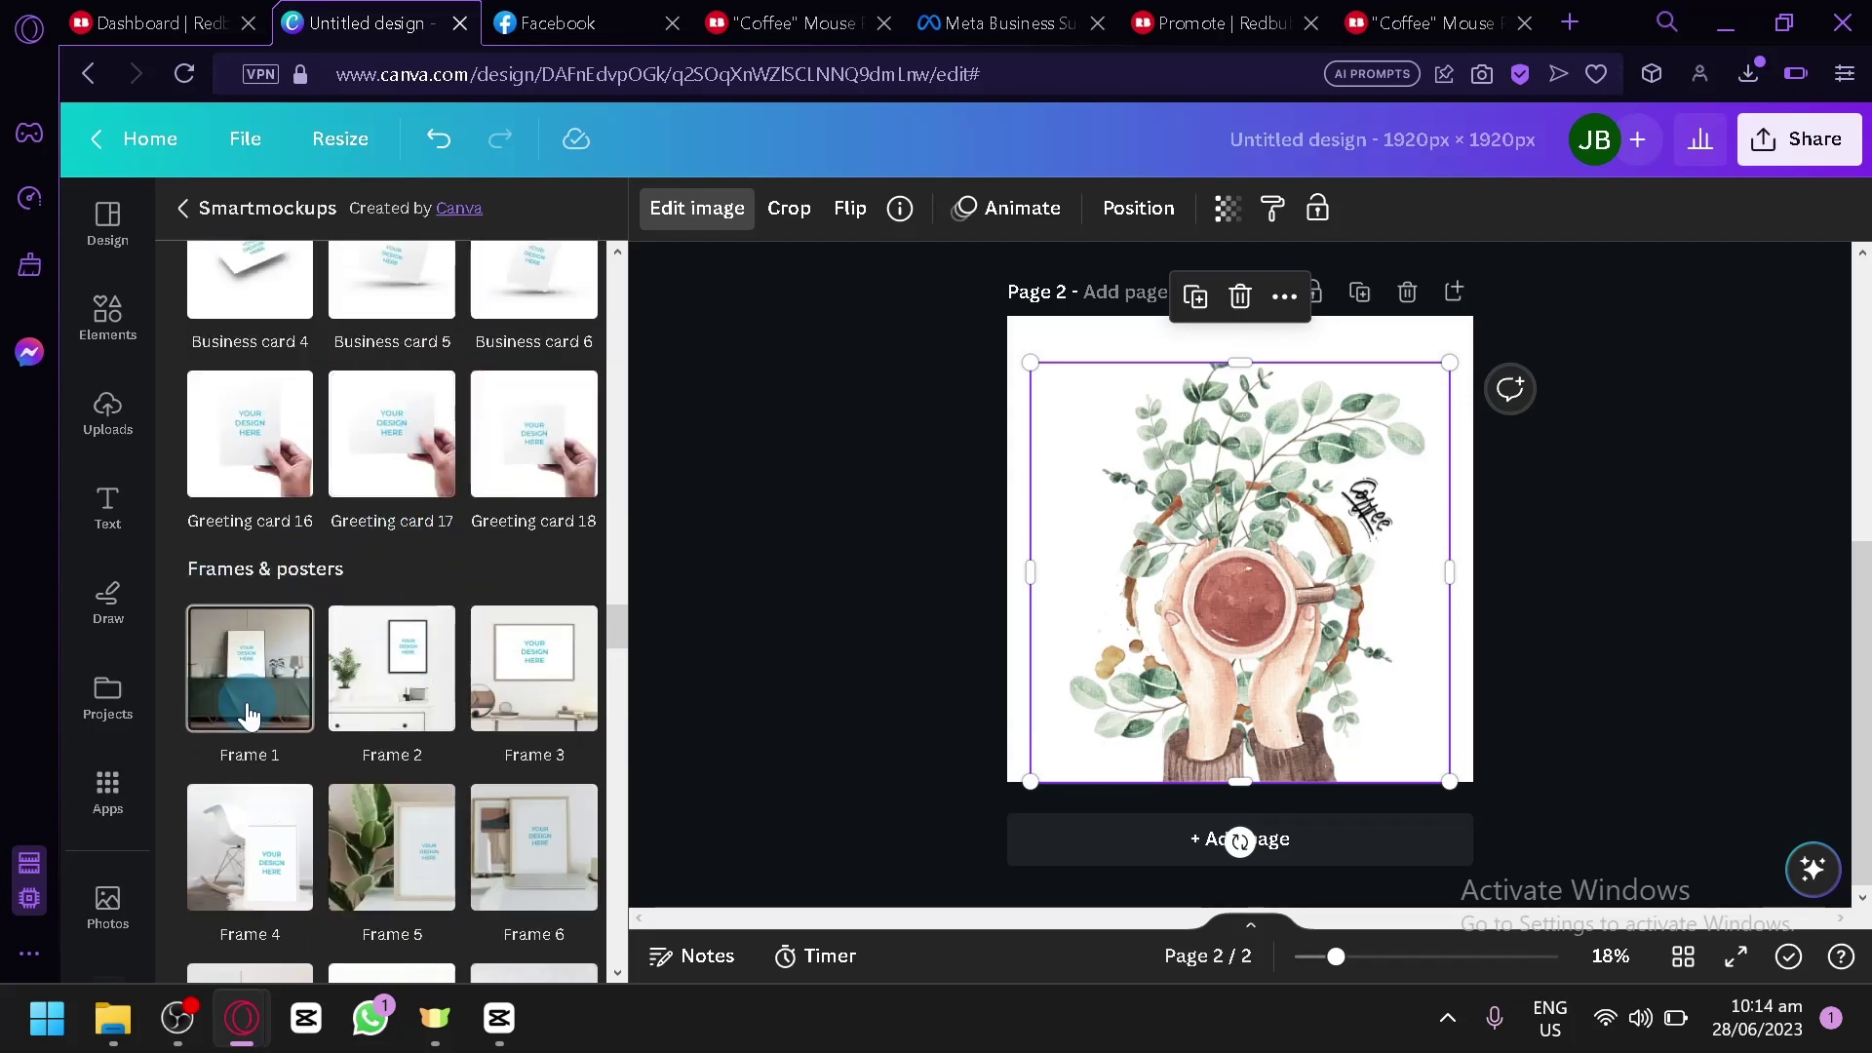
{"action": "left_click", "coordinate": [280, 690]}
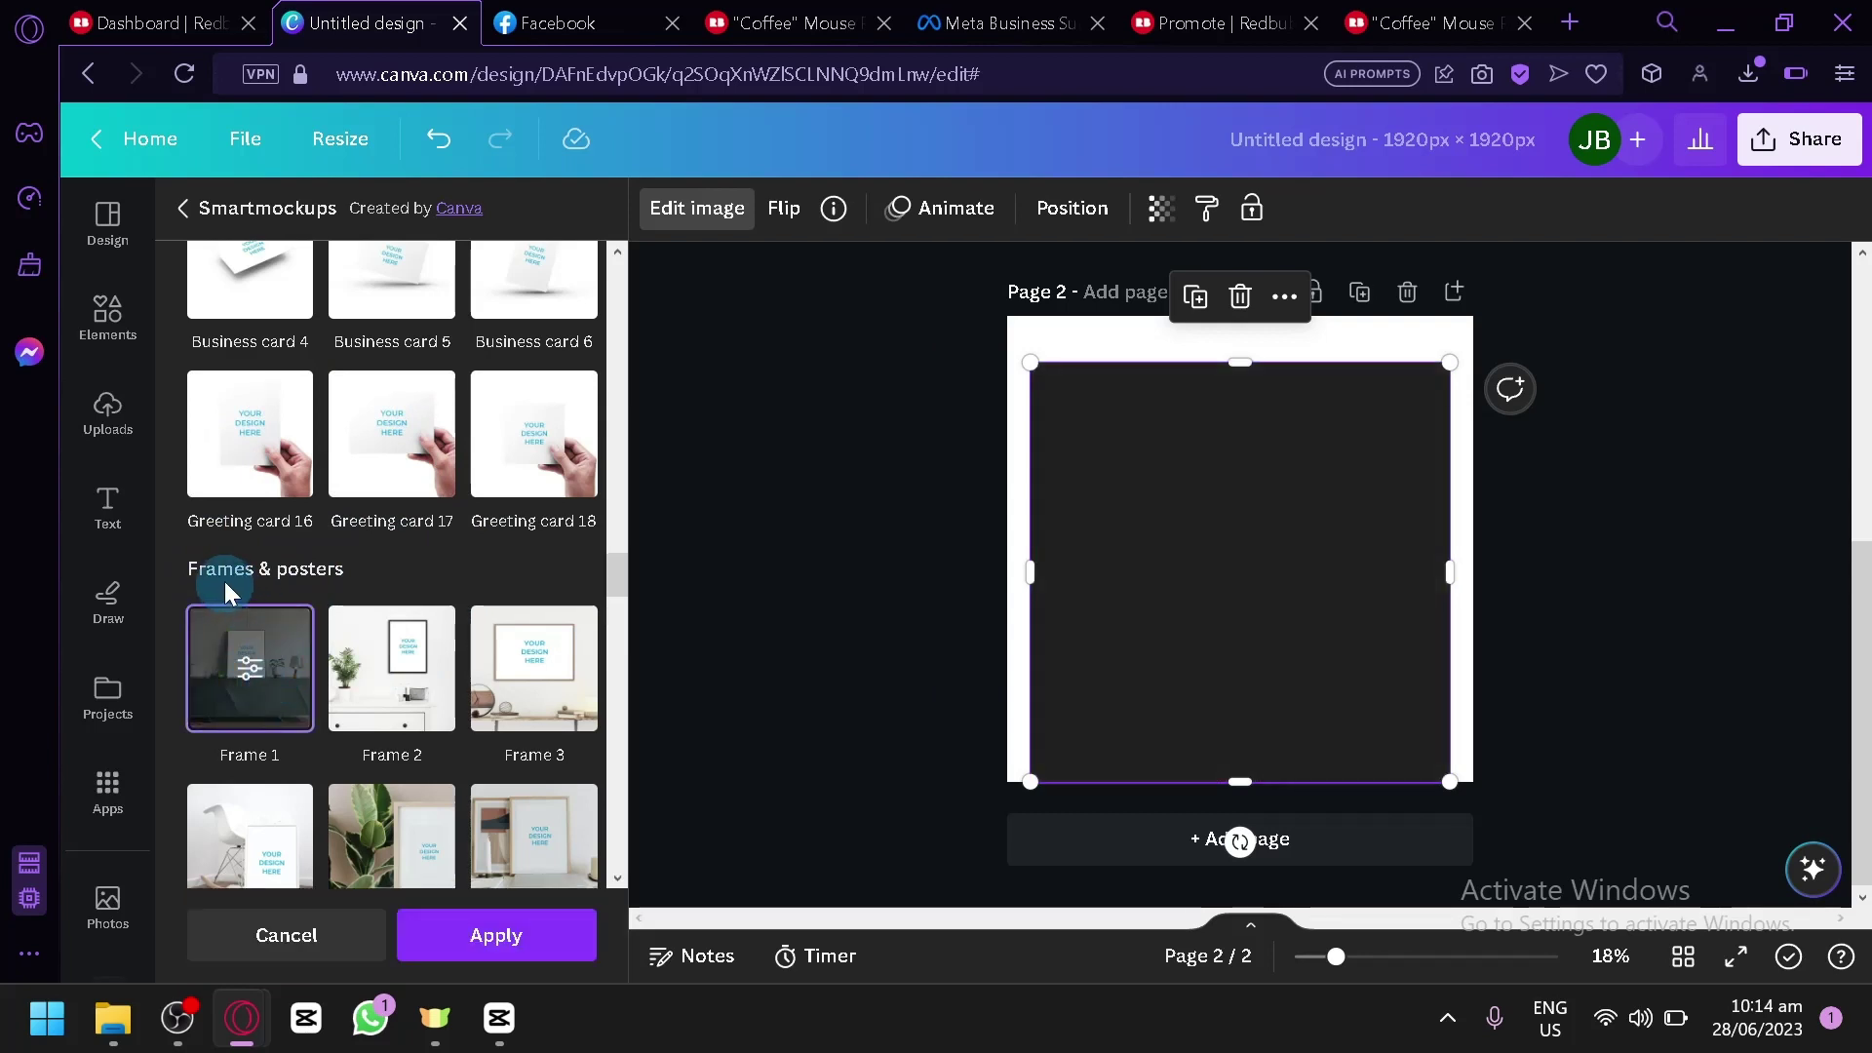
{"action": "left_click", "coordinate": [405, 577]}
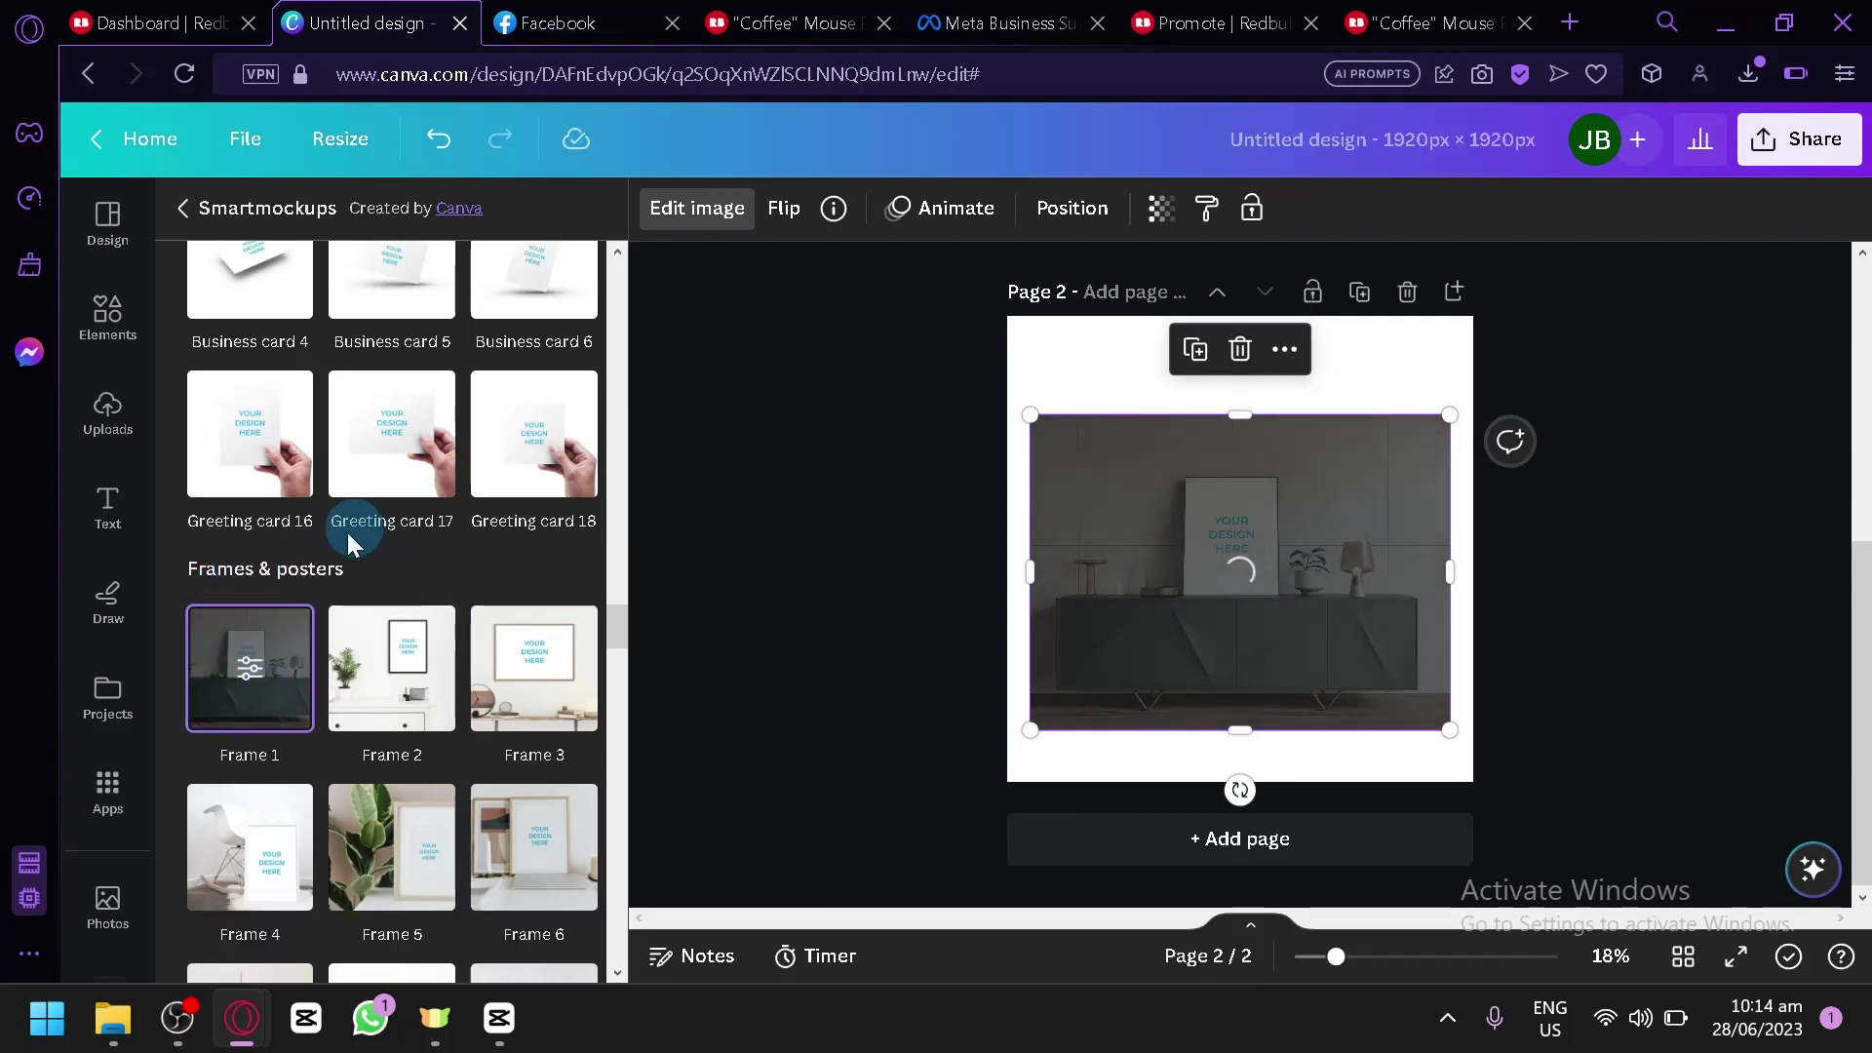
Look through the clothing and mug templates, try Mug 5, and choose the Mug 6 mockup for the coffee illustration.
{"action": "scroll", "coordinate": [335, 660], "scroll_direction": "down", "scroll_amount": 4}
{"action": "scroll", "coordinate": [335, 660], "scroll_direction": "down", "scroll_amount": 10}
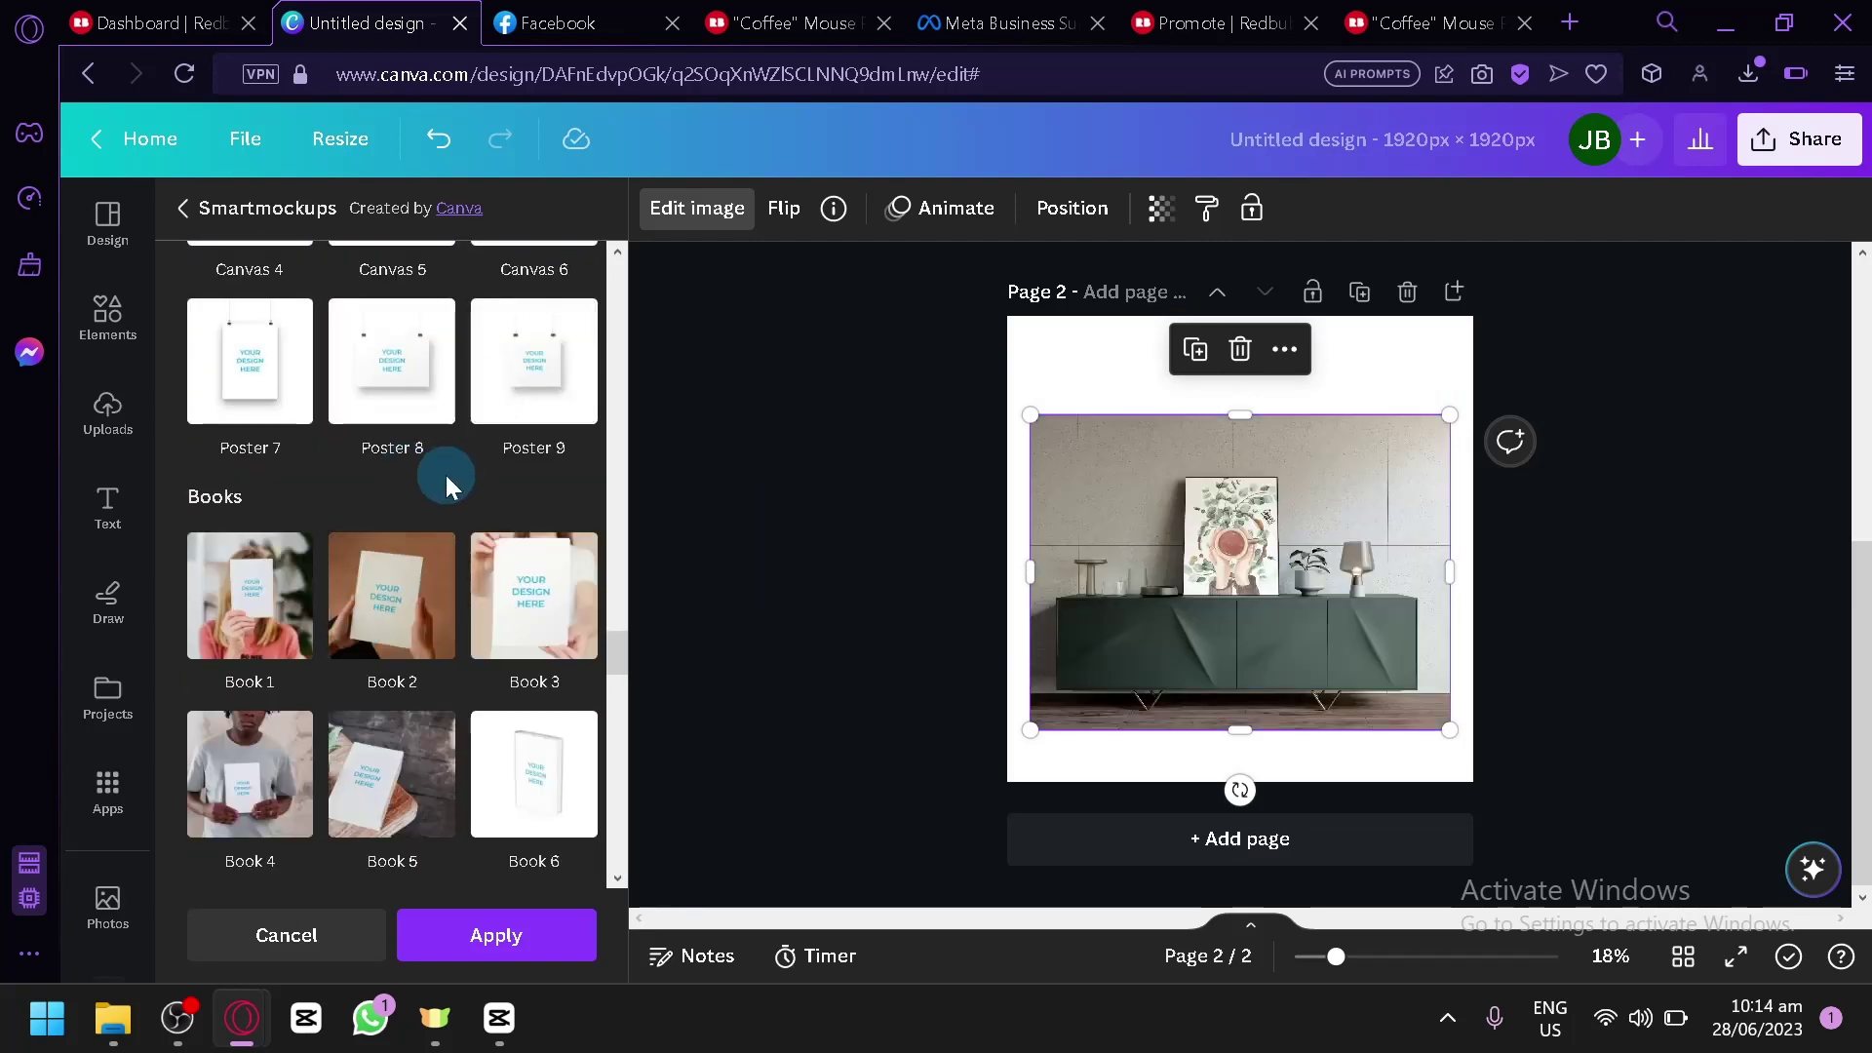
{"action": "scroll", "coordinate": [422, 634], "scroll_direction": "down", "scroll_amount": 6}
{"action": "scroll", "coordinate": [431, 733], "scroll_direction": "down", "scroll_amount": 10}
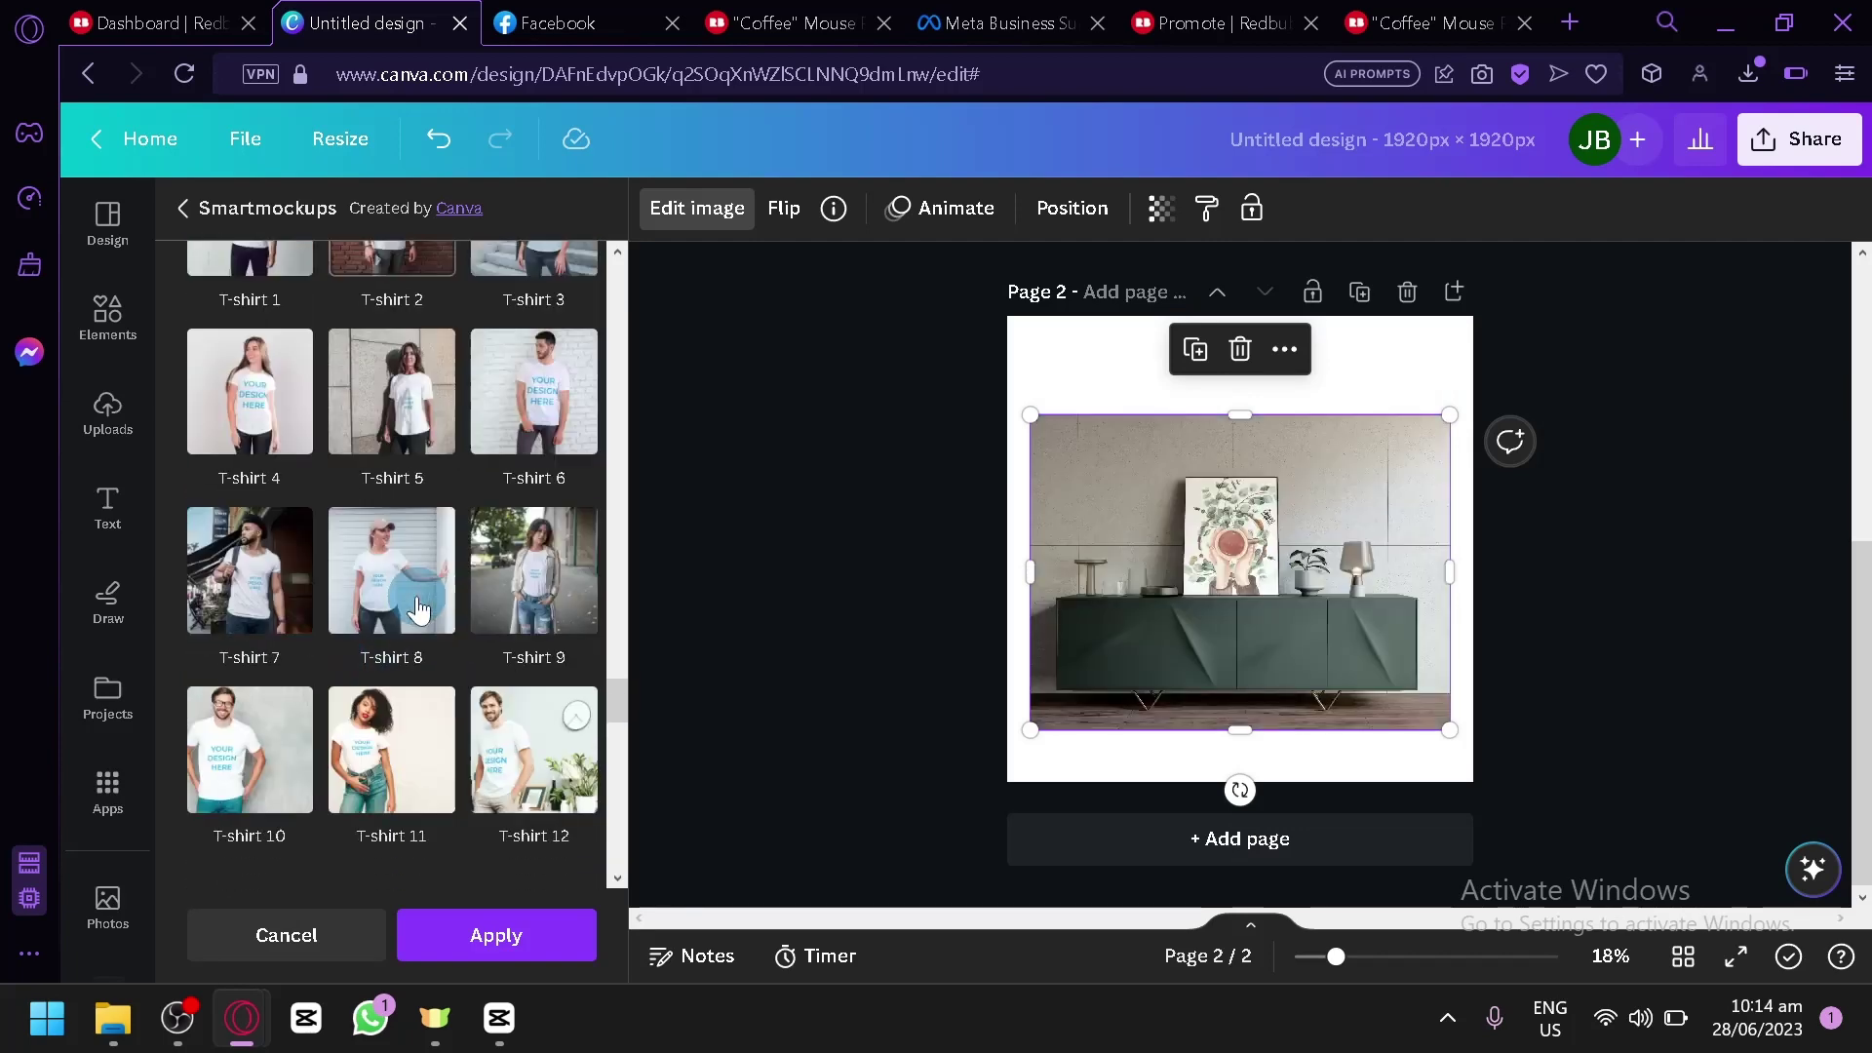
{"action": "scroll", "coordinate": [408, 611], "scroll_direction": "down", "scroll_amount": 4}
{"action": "scroll", "coordinate": [404, 620], "scroll_direction": "down", "scroll_amount": 10}
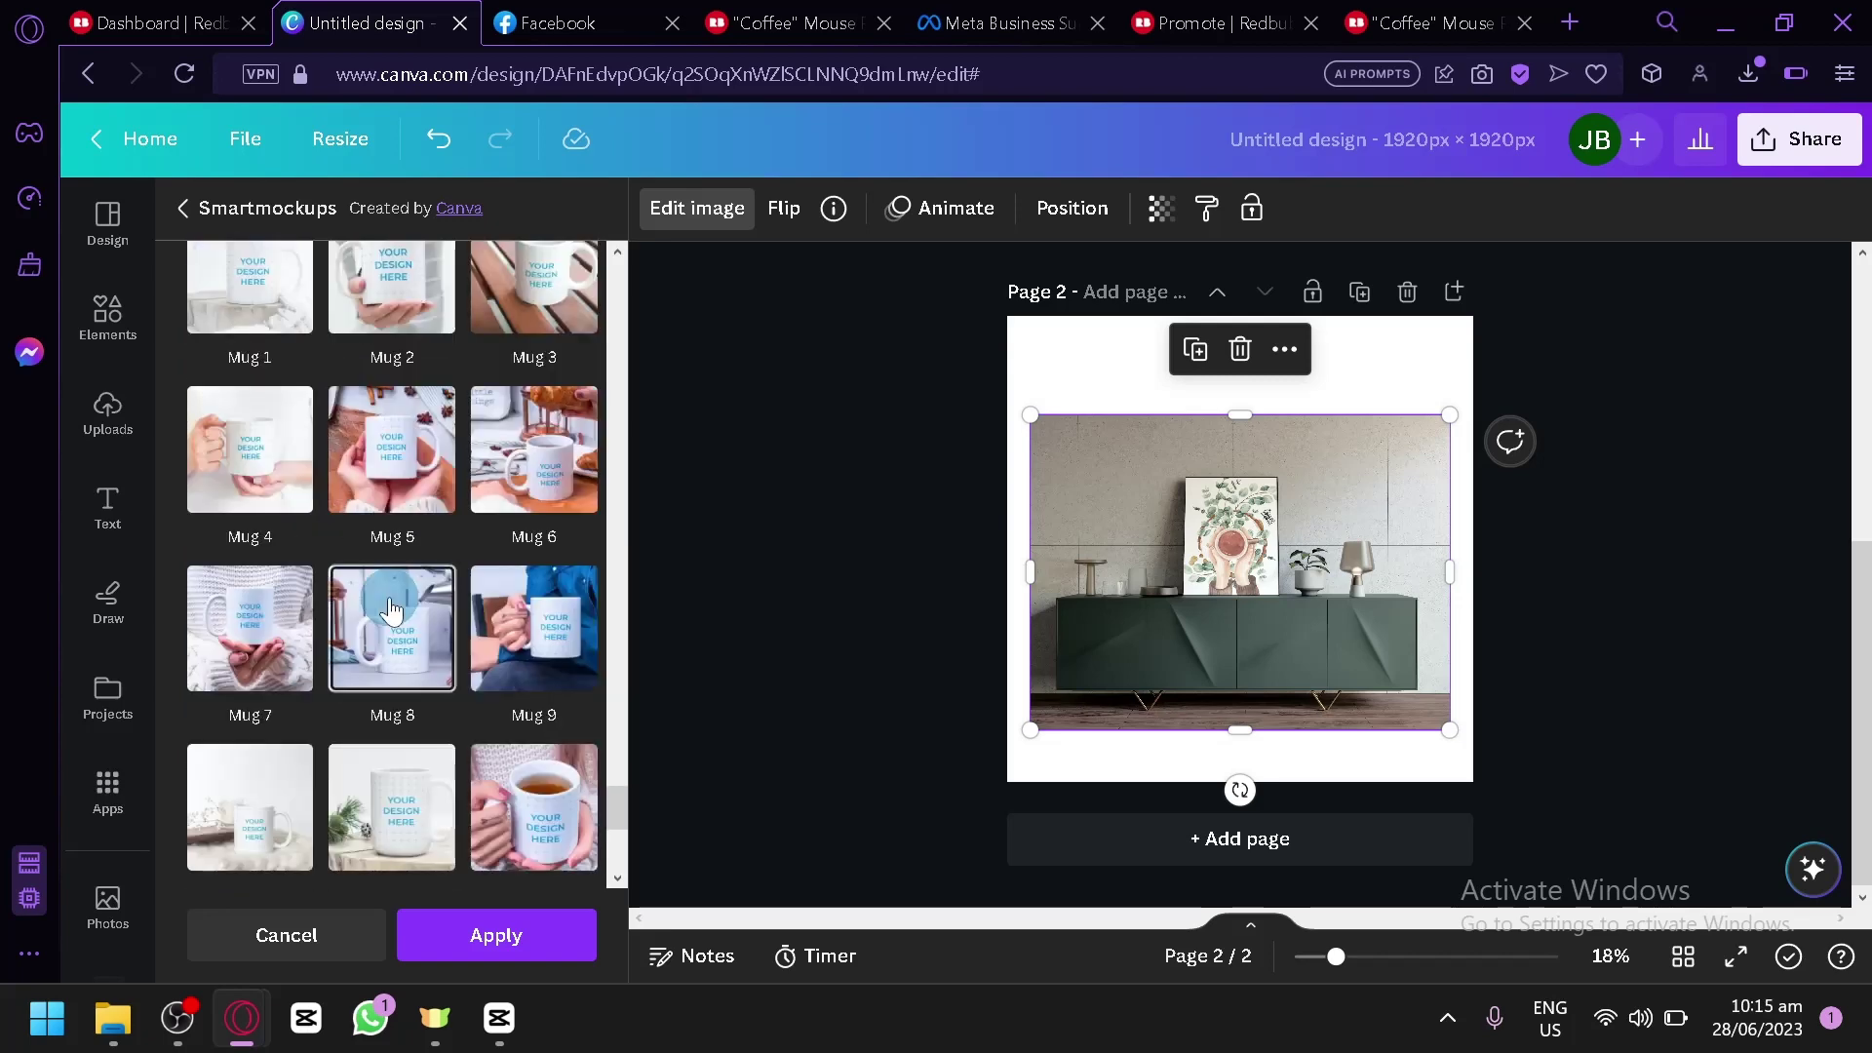
{"action": "scroll", "coordinate": [391, 610], "scroll_direction": "up", "scroll_amount": 10}
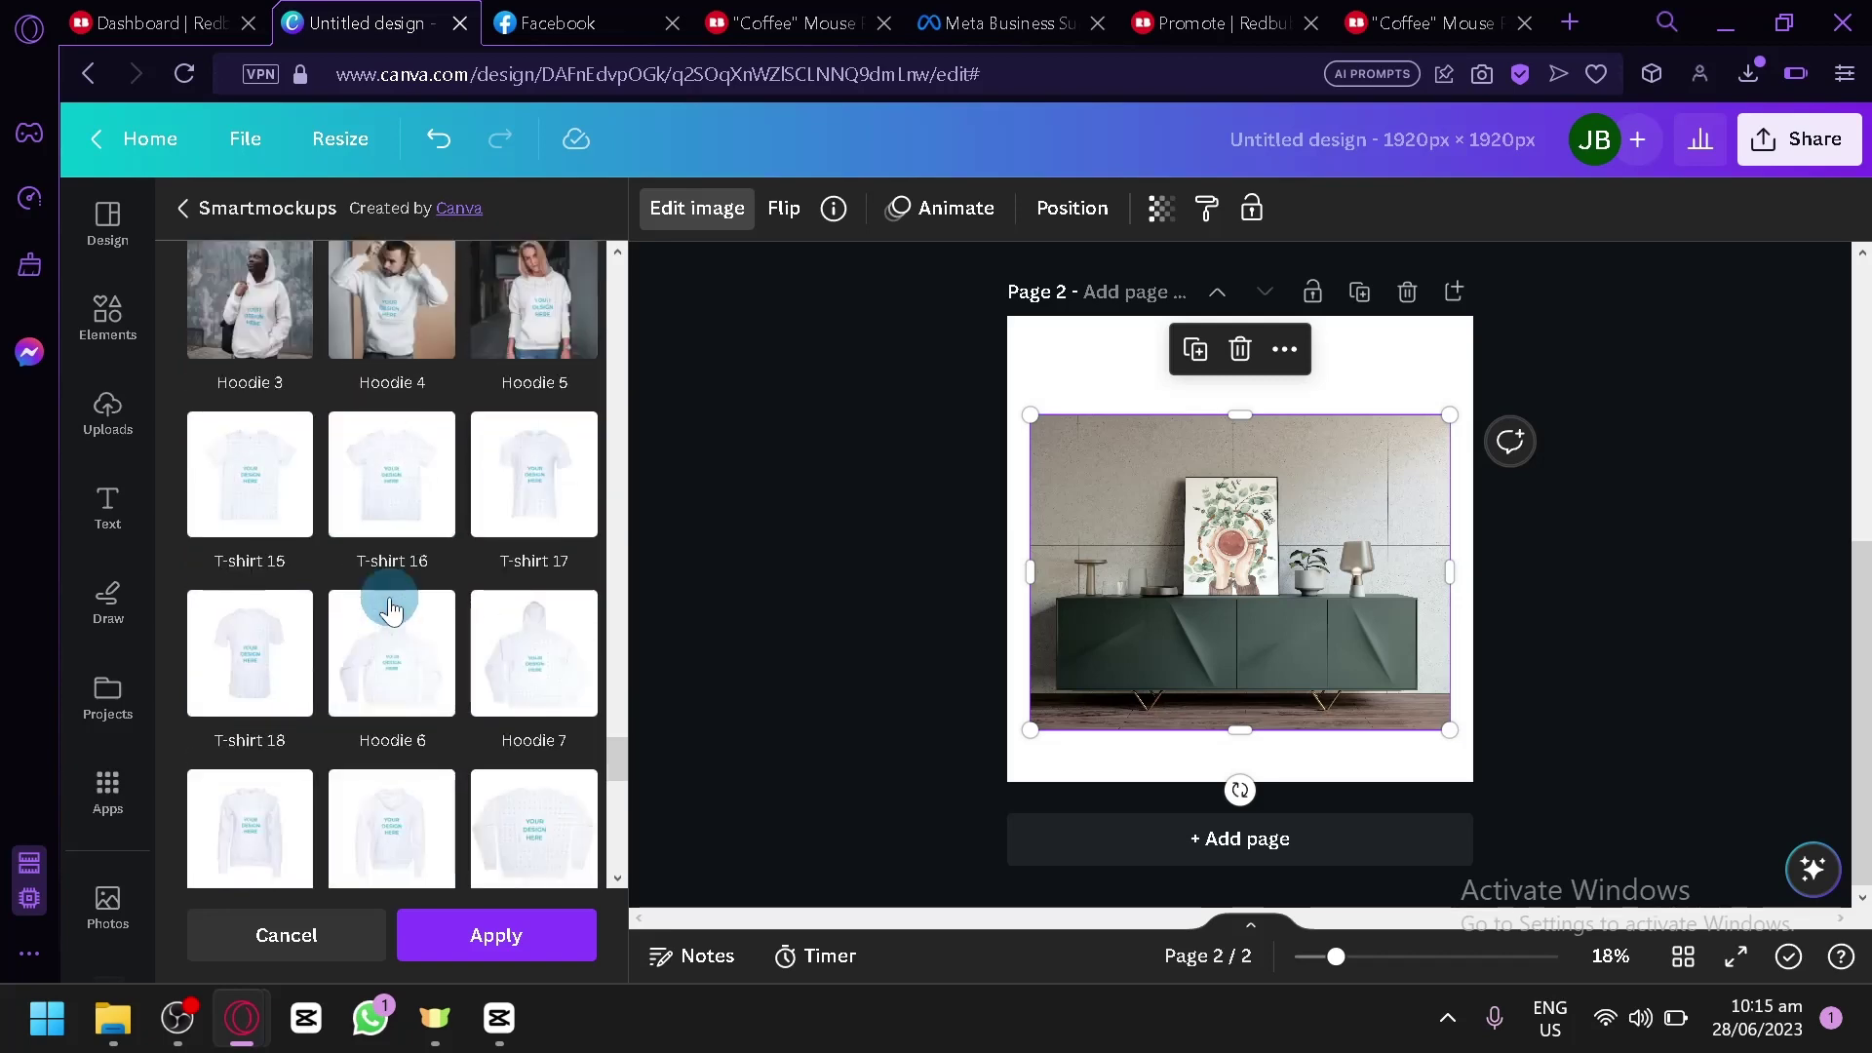
{"action": "scroll", "coordinate": [391, 611], "scroll_direction": "down", "scroll_amount": 10}
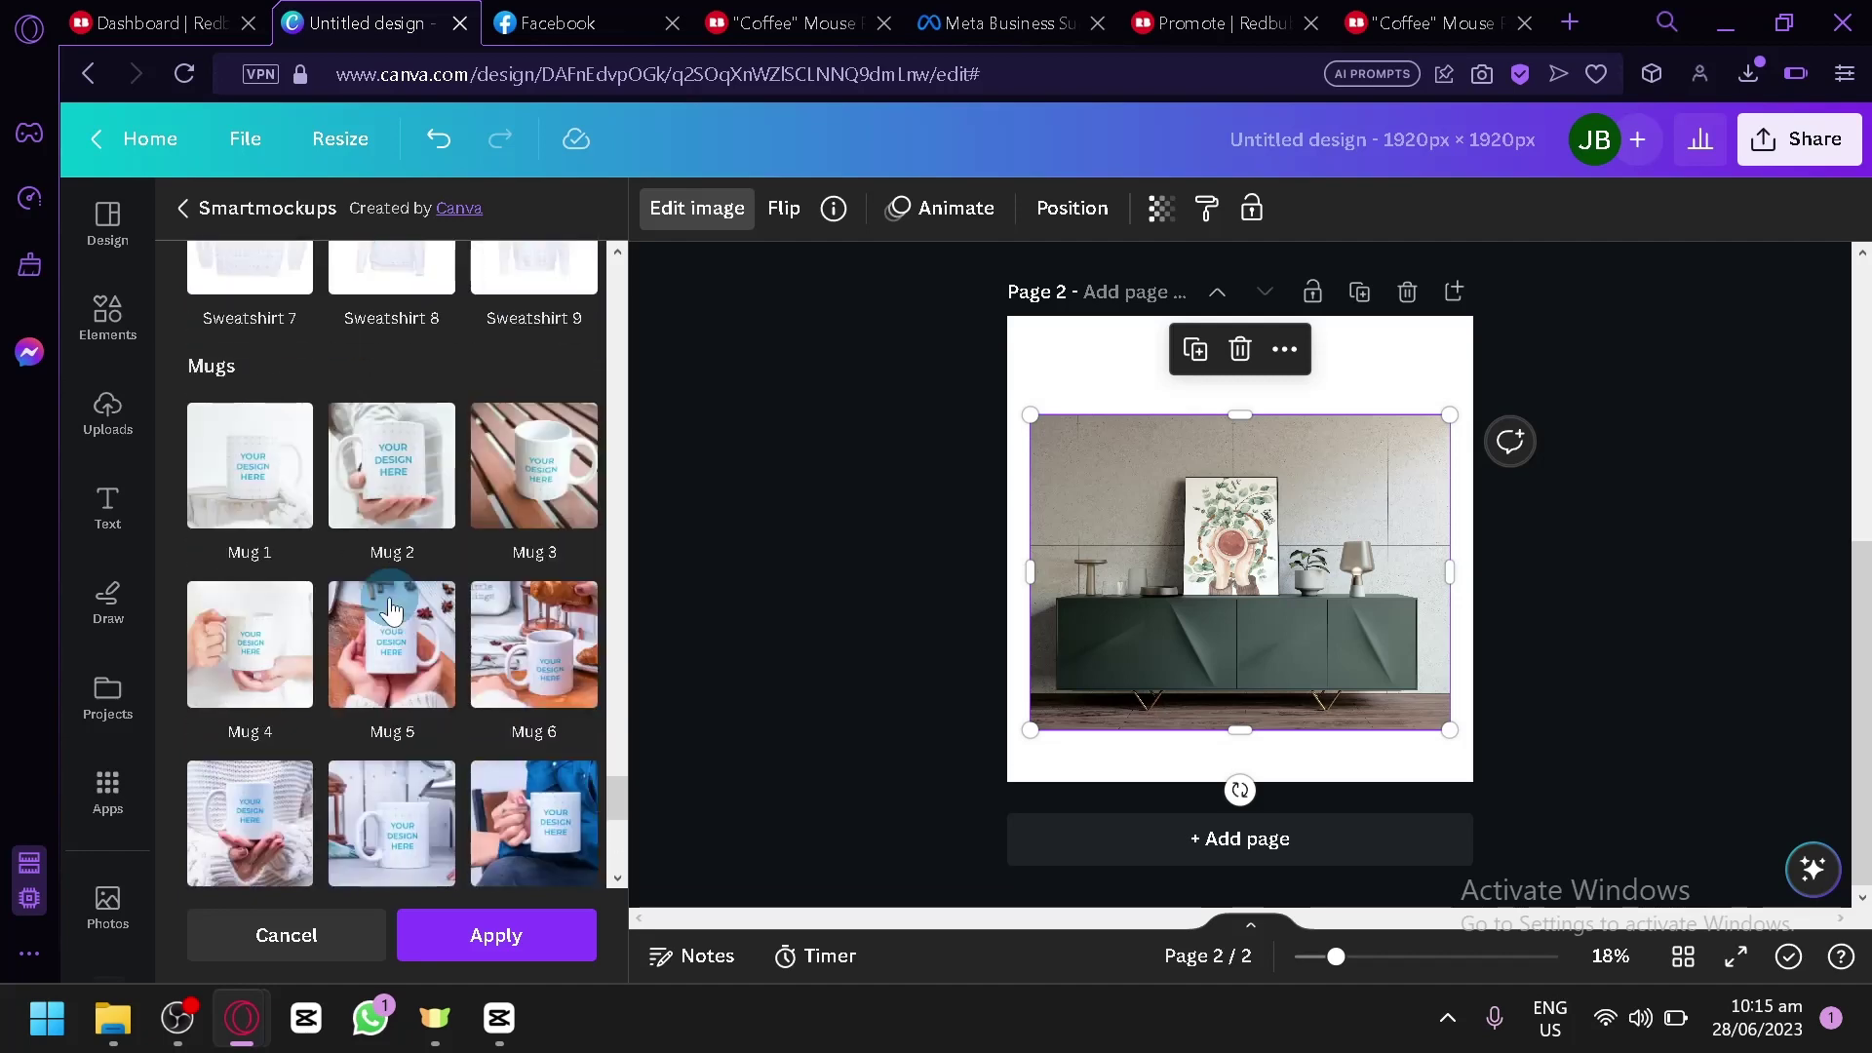
{"action": "left_click", "coordinate": [395, 671]}
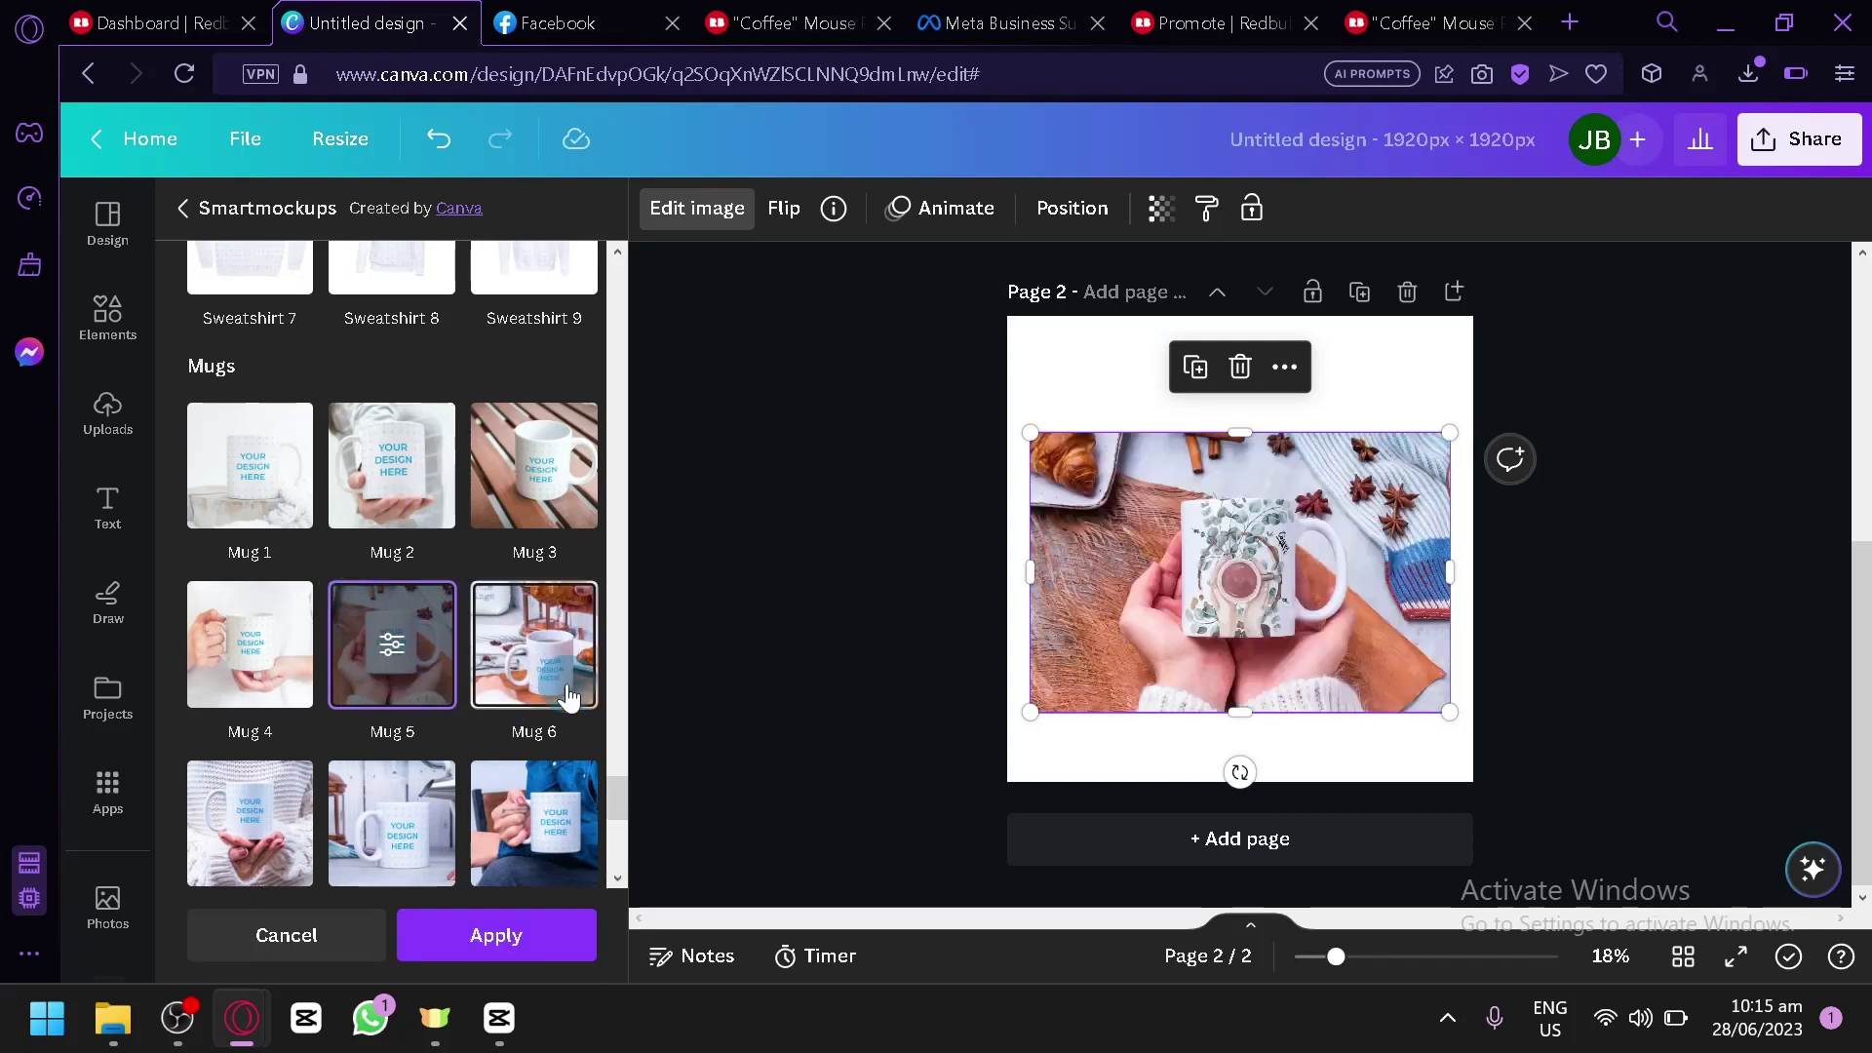
{"action": "left_click", "coordinate": [506, 624]}
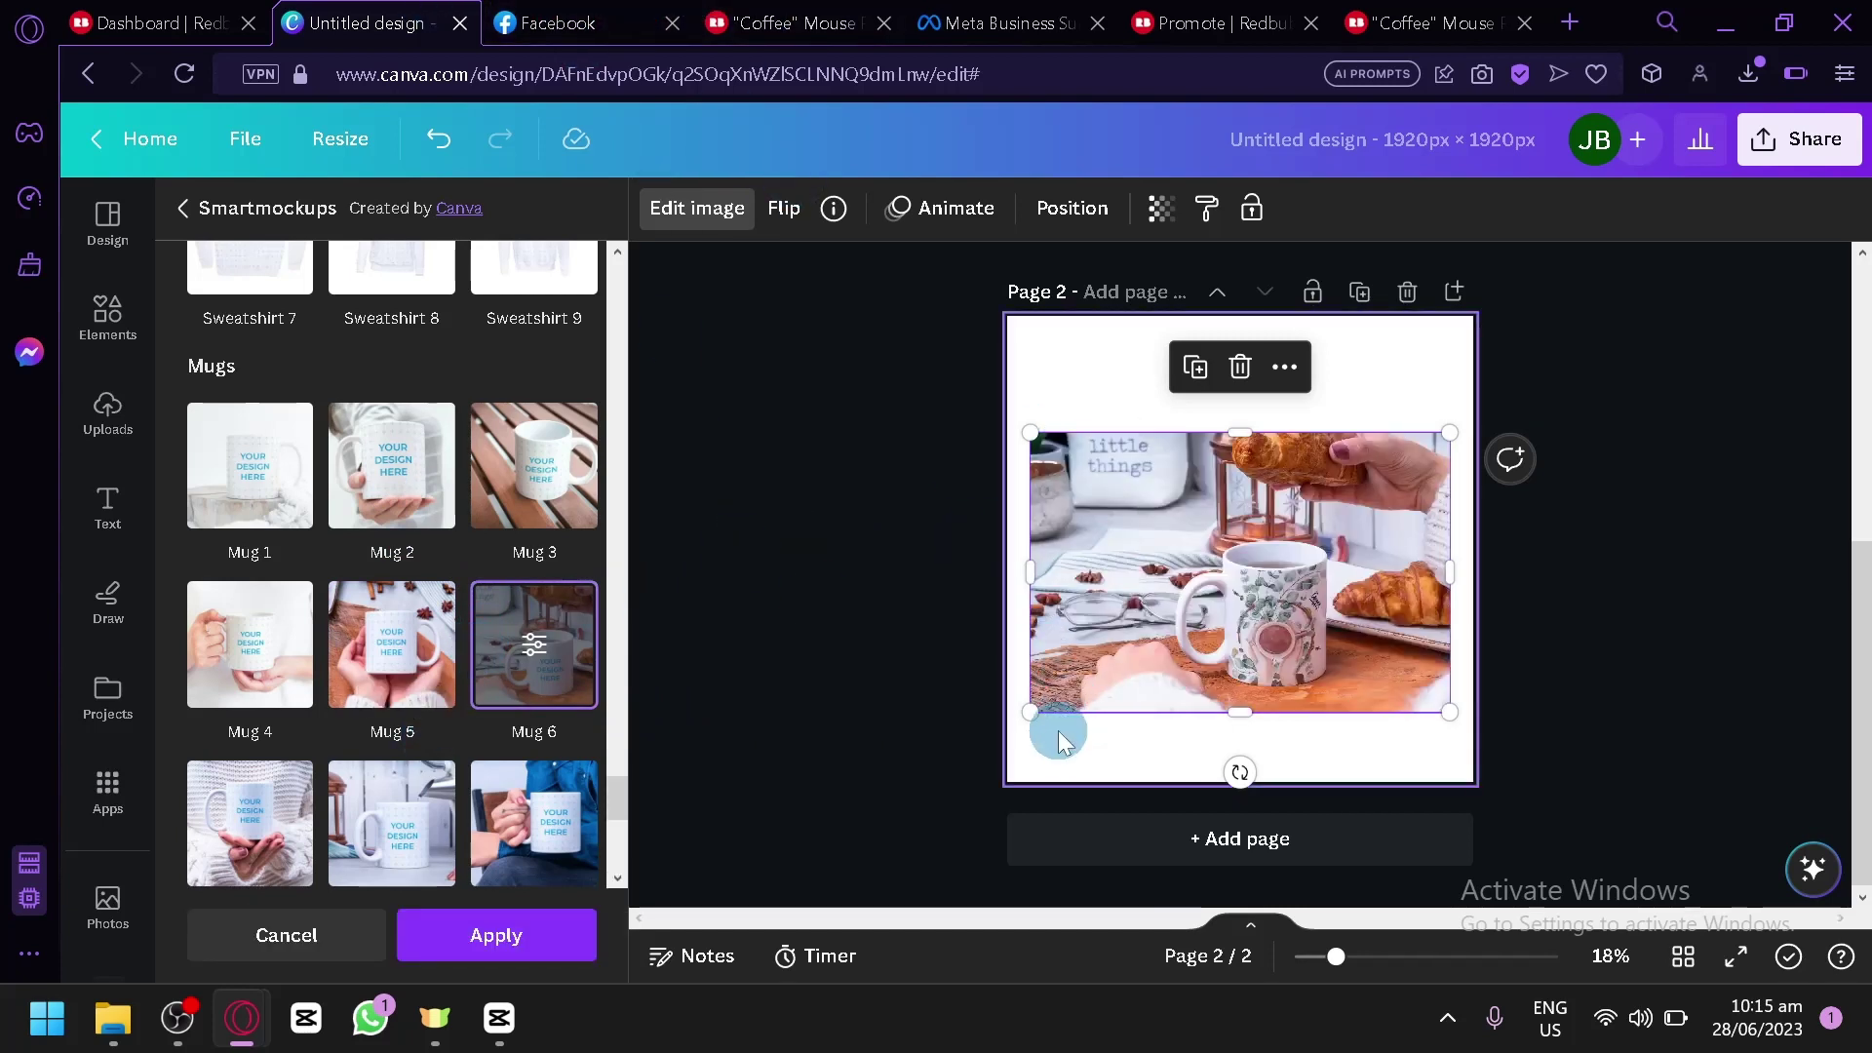
Enlarge the mug mockup and reposition it so that it spans the full width of page 2.
{"action": "left_click_drag", "start_coordinate": [1033, 708], "coordinate": [672, 950]}
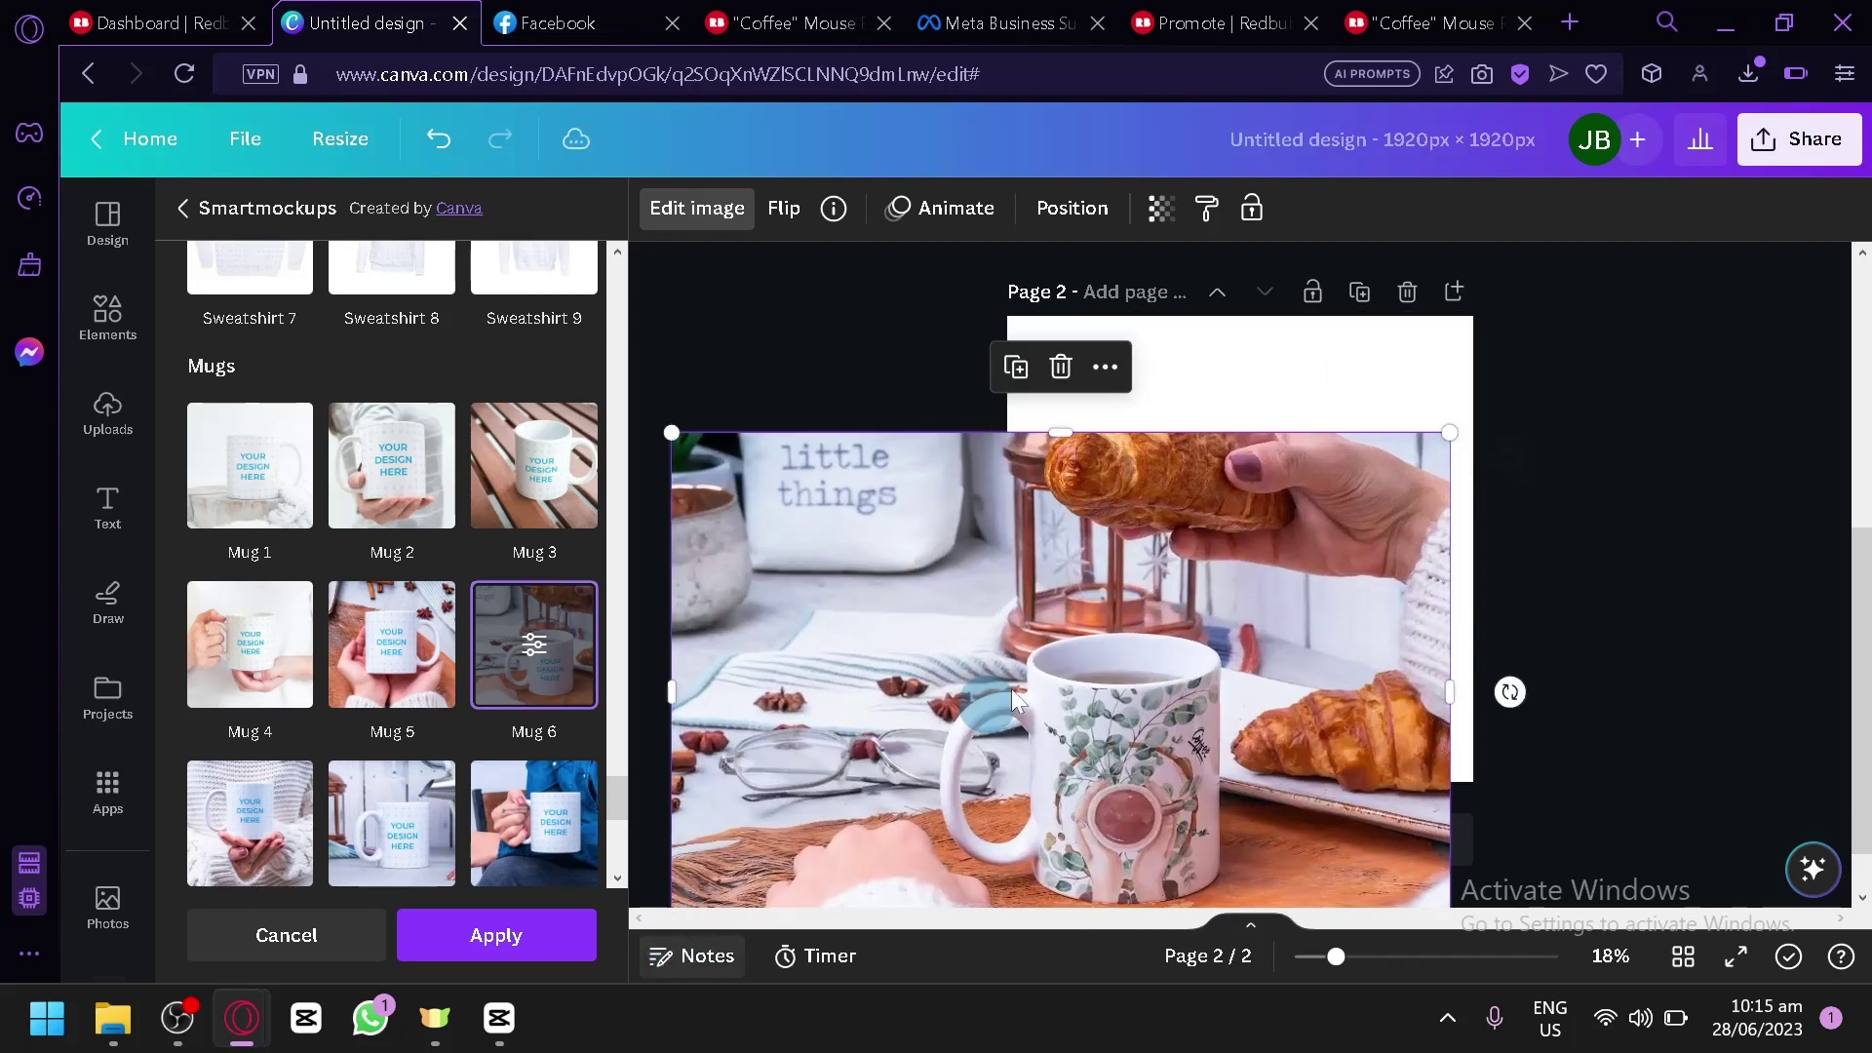
{"action": "left_click_drag", "start_coordinate": [1131, 641], "coordinate": [1271, 502]}
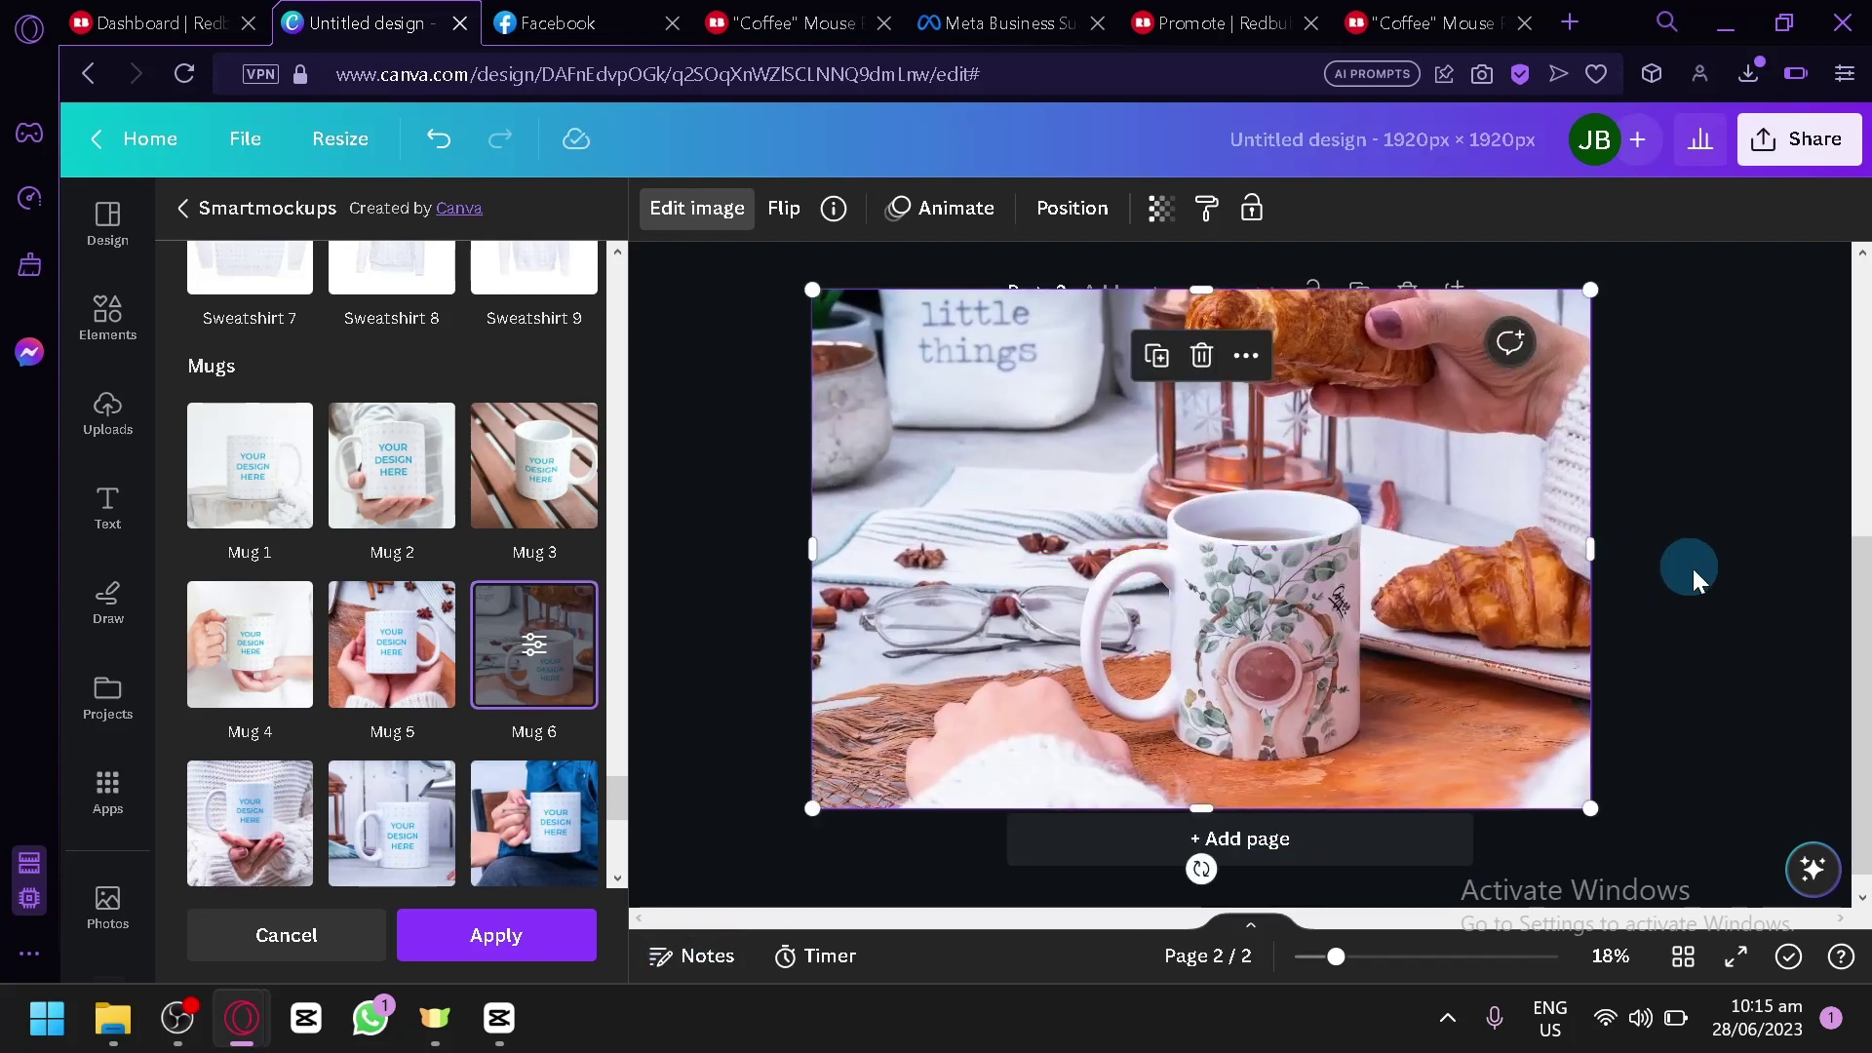
{"action": "left_click", "coordinate": [1699, 565]}
{"action": "left_click", "coordinate": [1115, 594]}
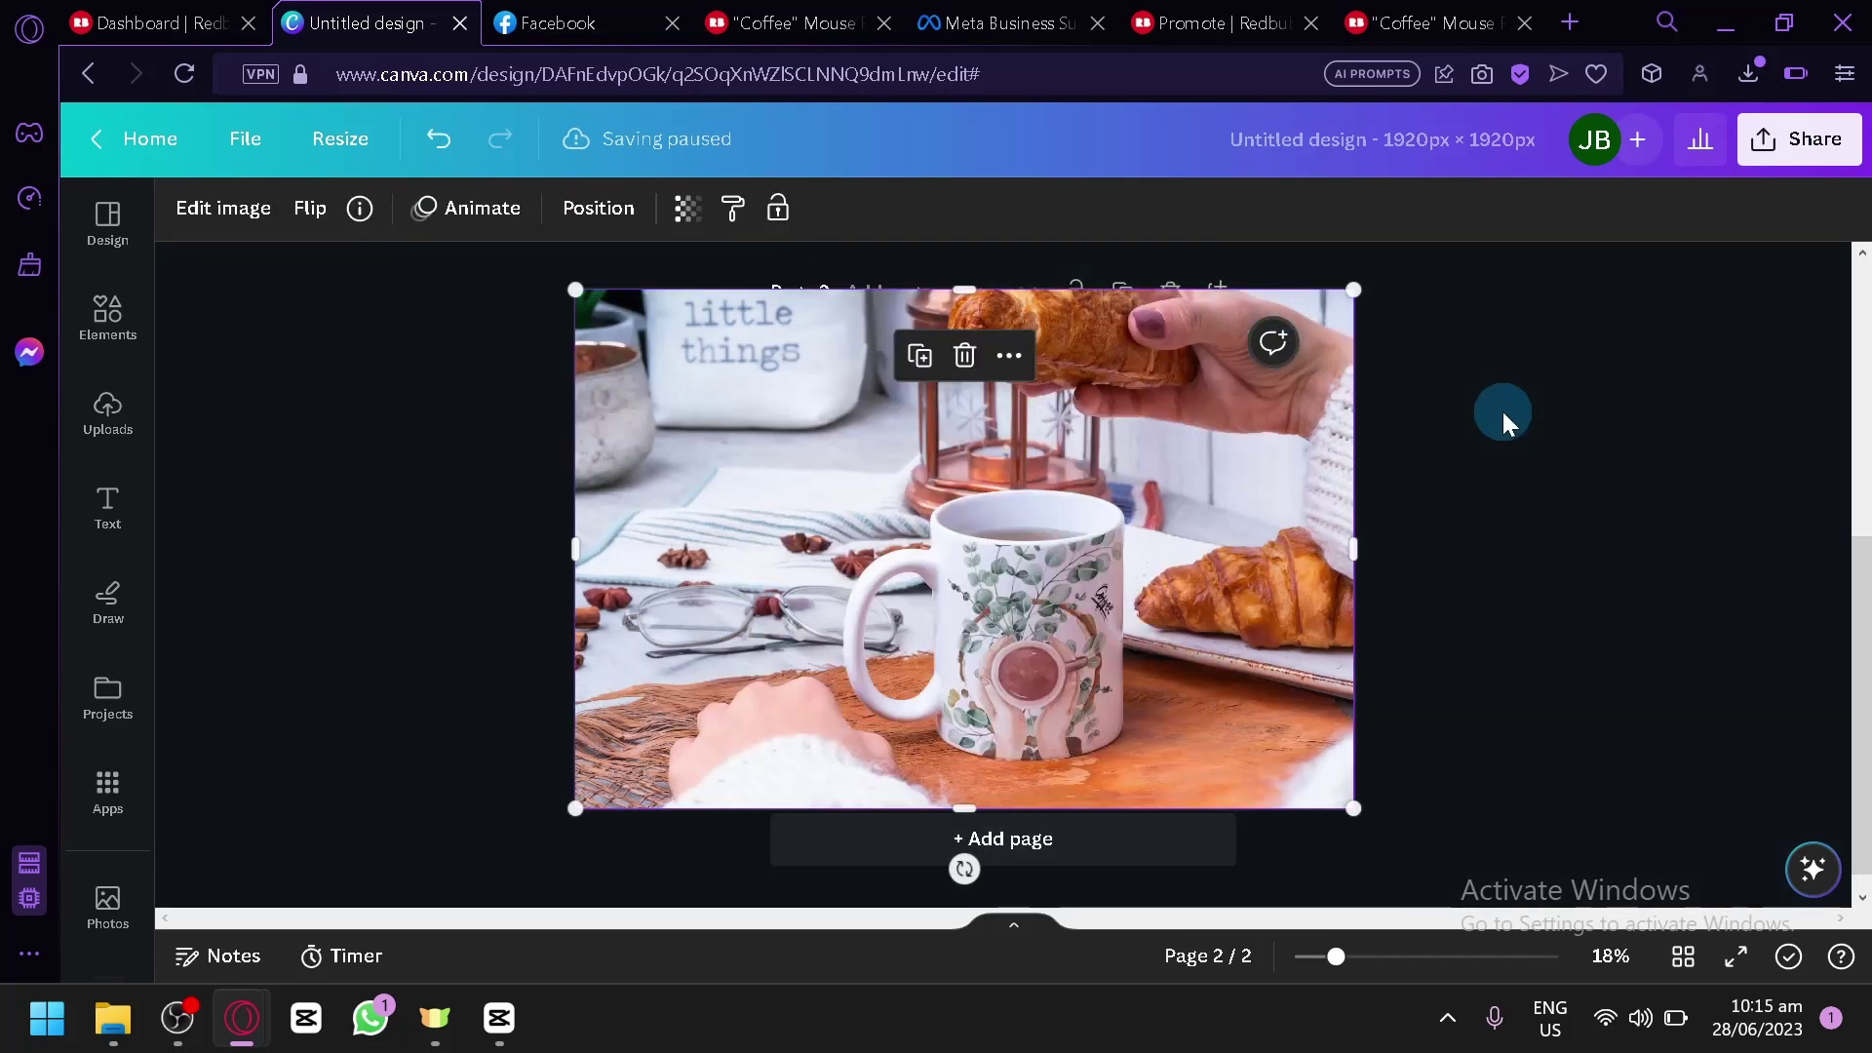
{"action": "mouse_move", "coordinate": [1265, 604]}
{"action": "left_mouse_down"}
{"action": "mouse_move", "coordinate": [1248, 606]}
{"action": "mouse_move", "coordinate": [1271, 606]}
{"action": "left_mouse_up"}
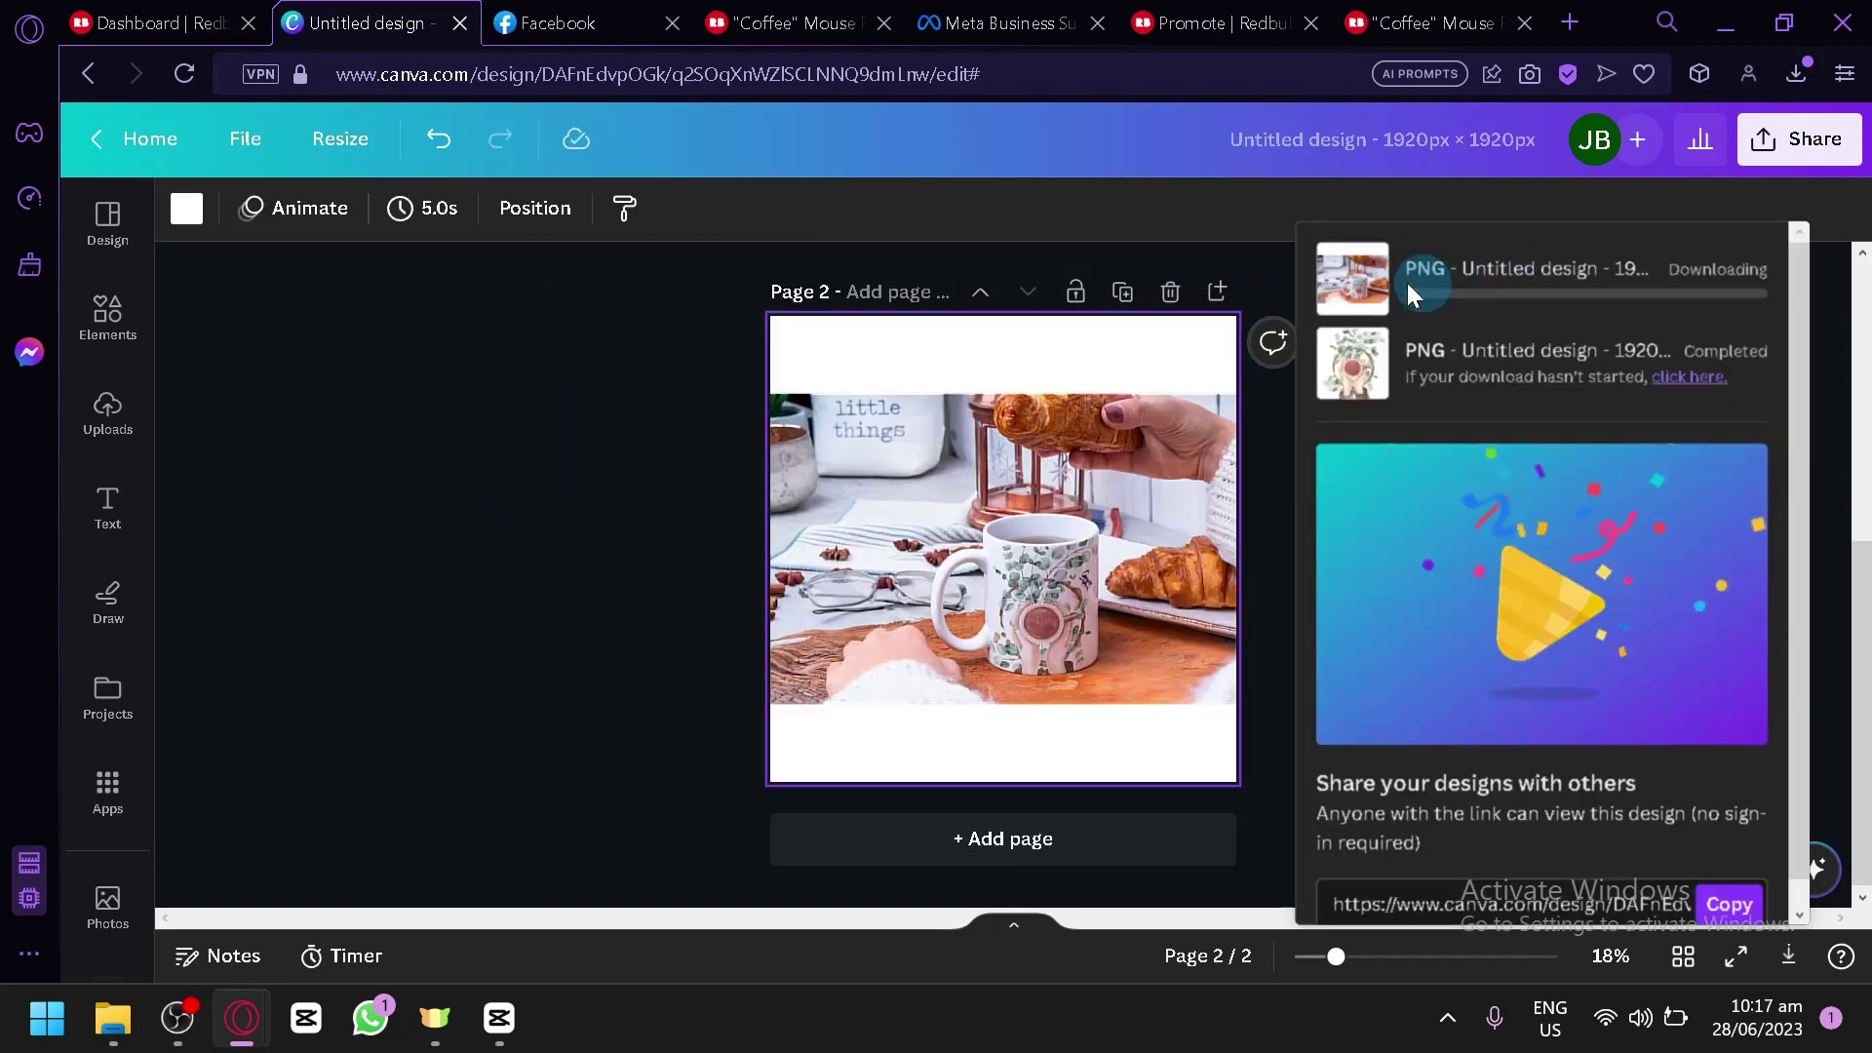
Switch to the Facebook Page and dismiss its Page health card.
{"action": "left_click", "coordinate": [629, 13]}
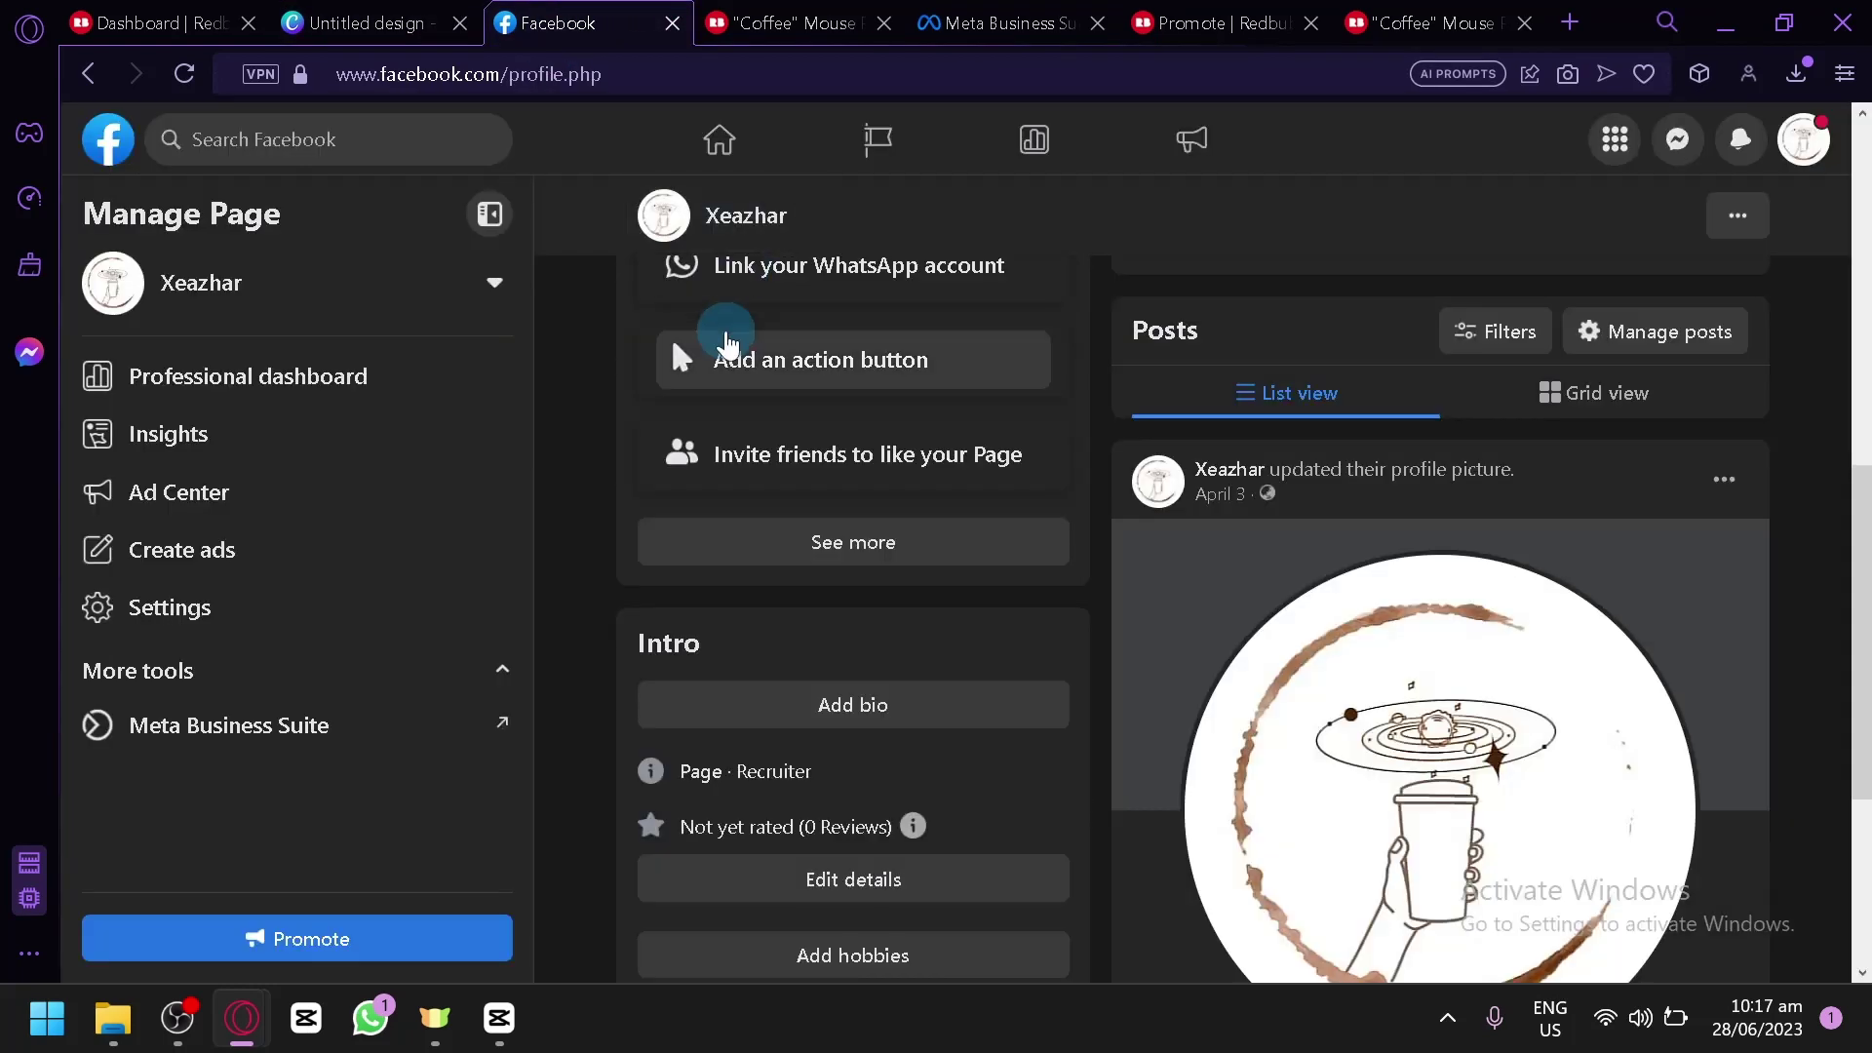
{"action": "scroll", "coordinate": [670, 336], "scroll_direction": "up", "scroll_amount": 8}
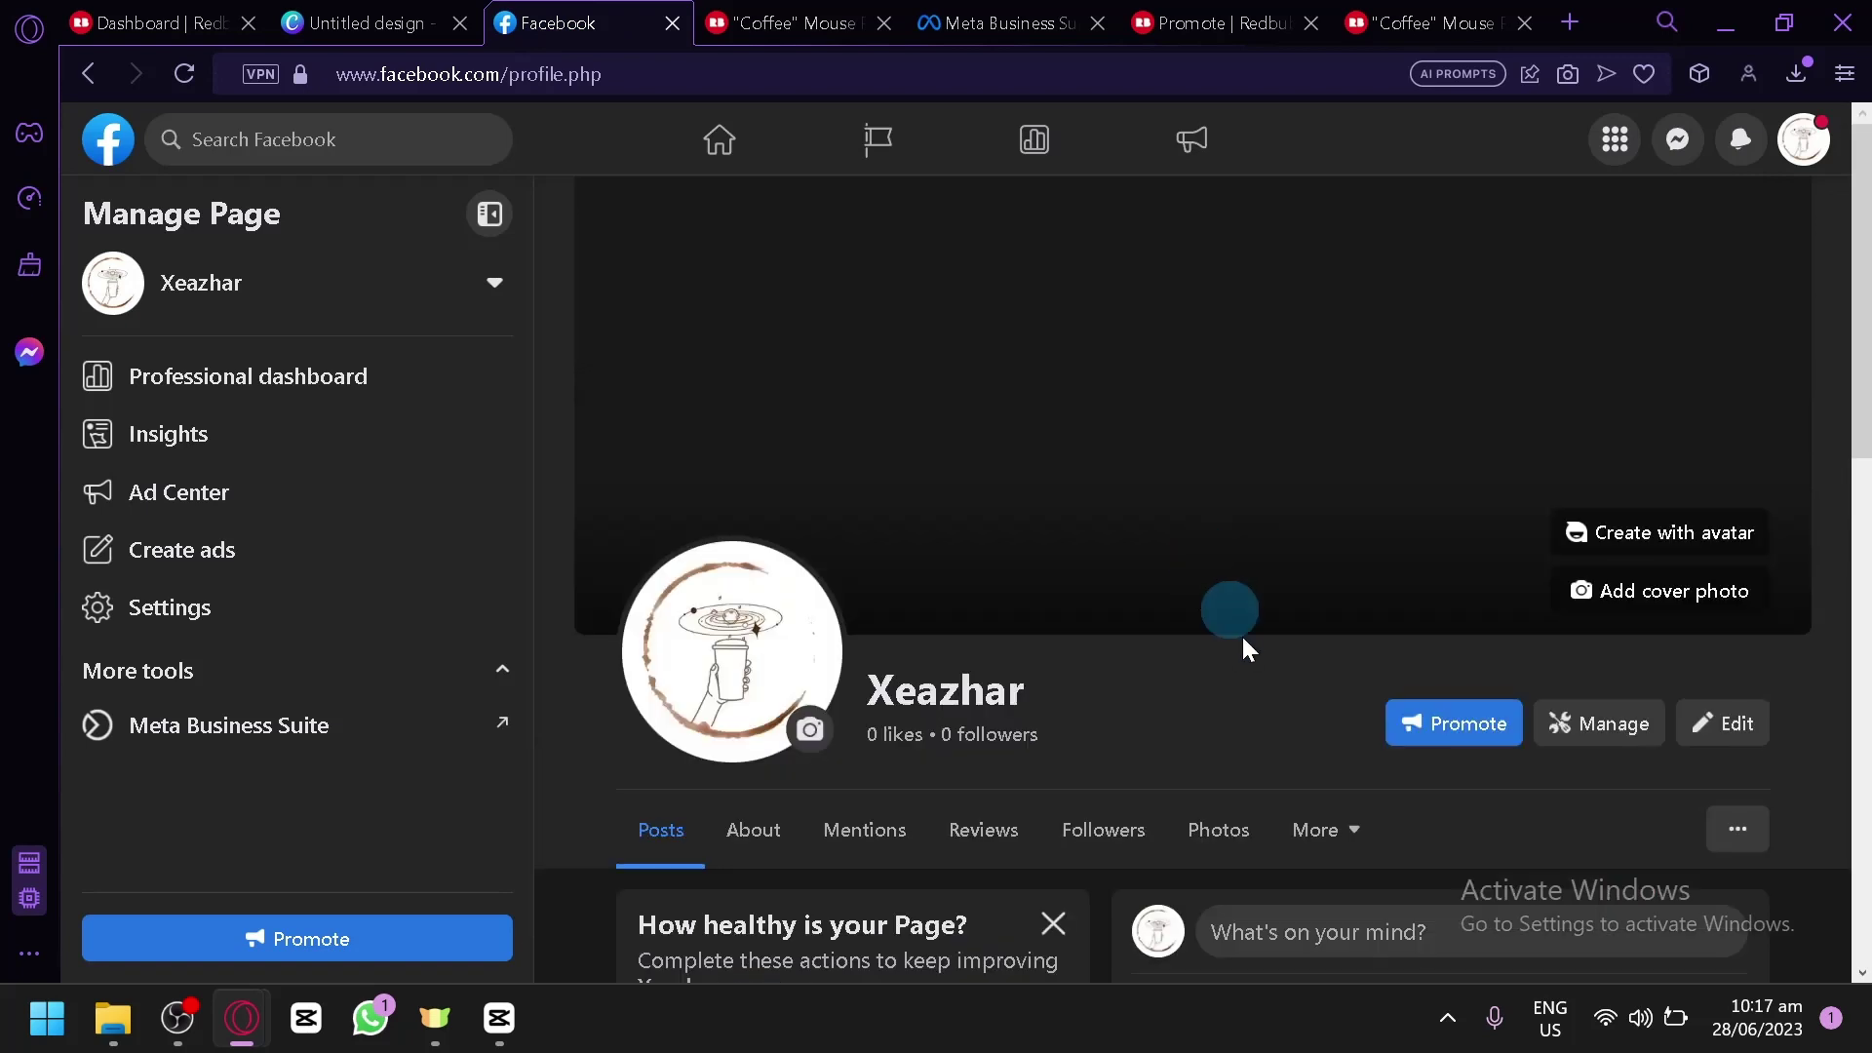
{"action": "scroll", "coordinate": [1242, 633], "scroll_direction": "down", "scroll_amount": 3}
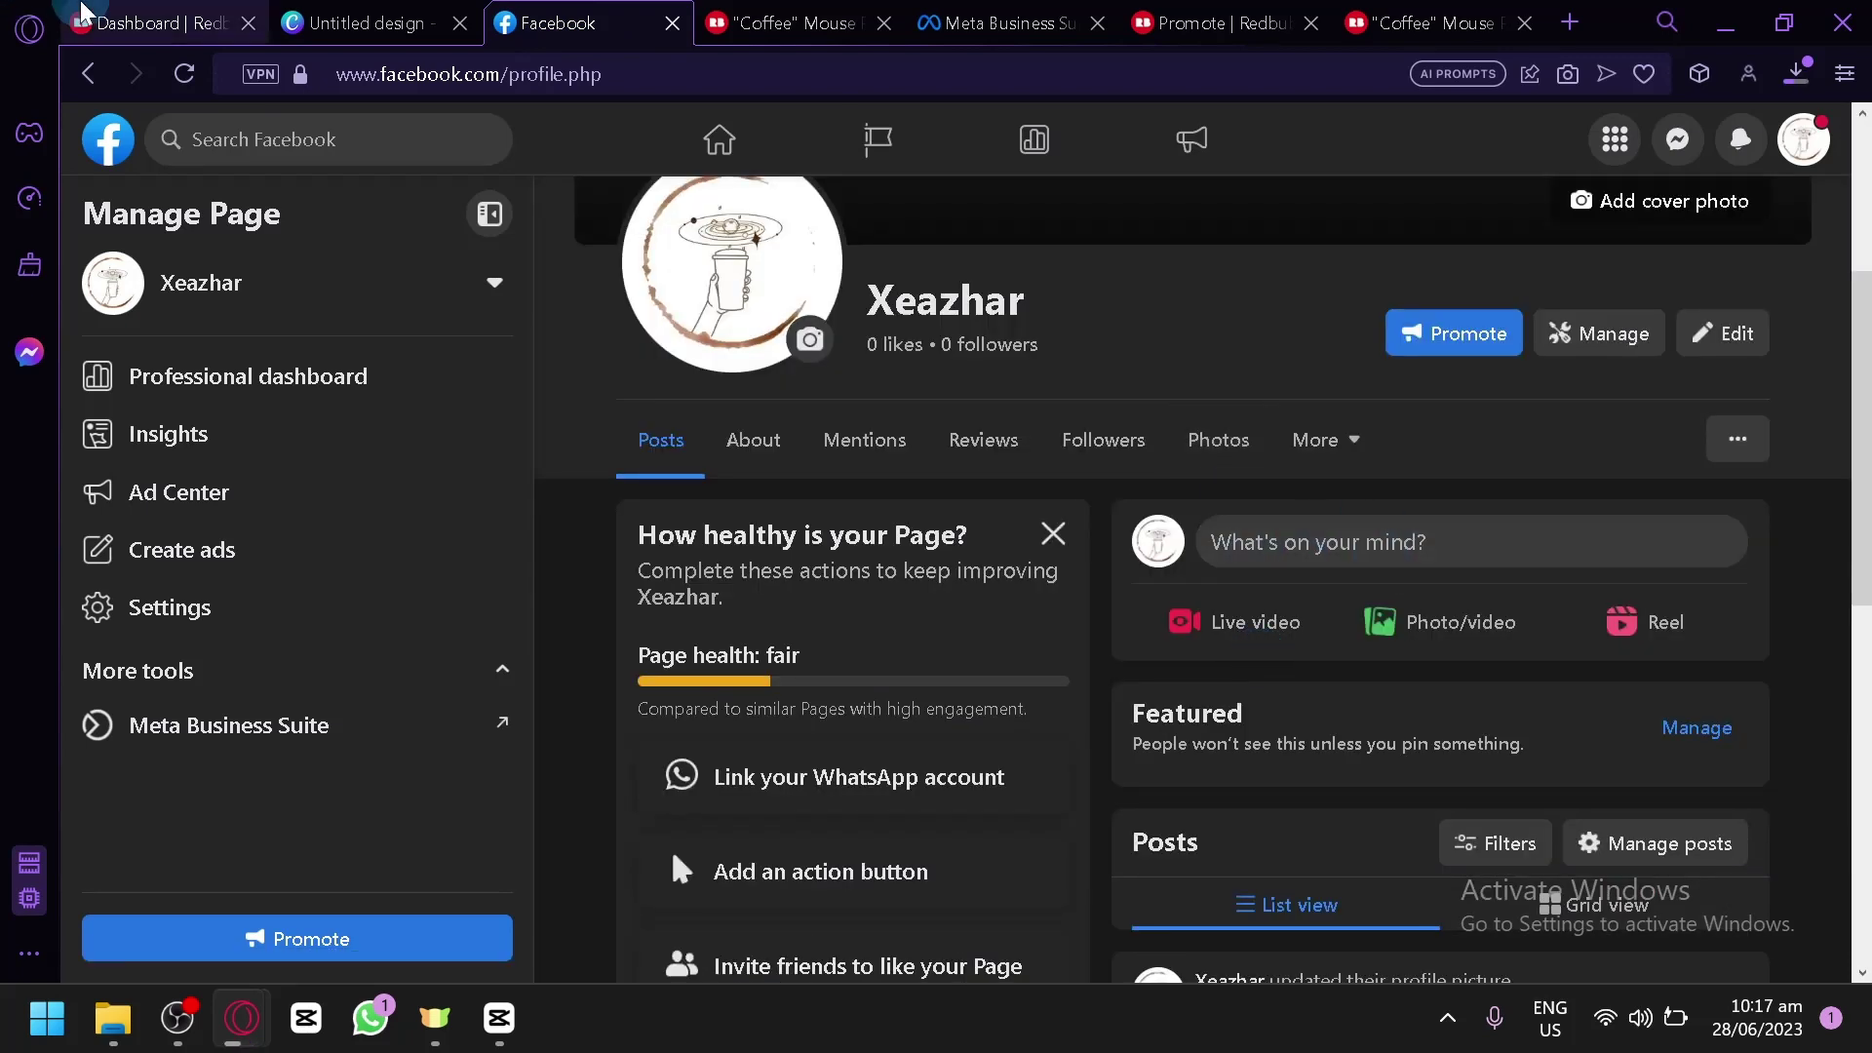
{"action": "left_click", "coordinate": [1797, 74]}
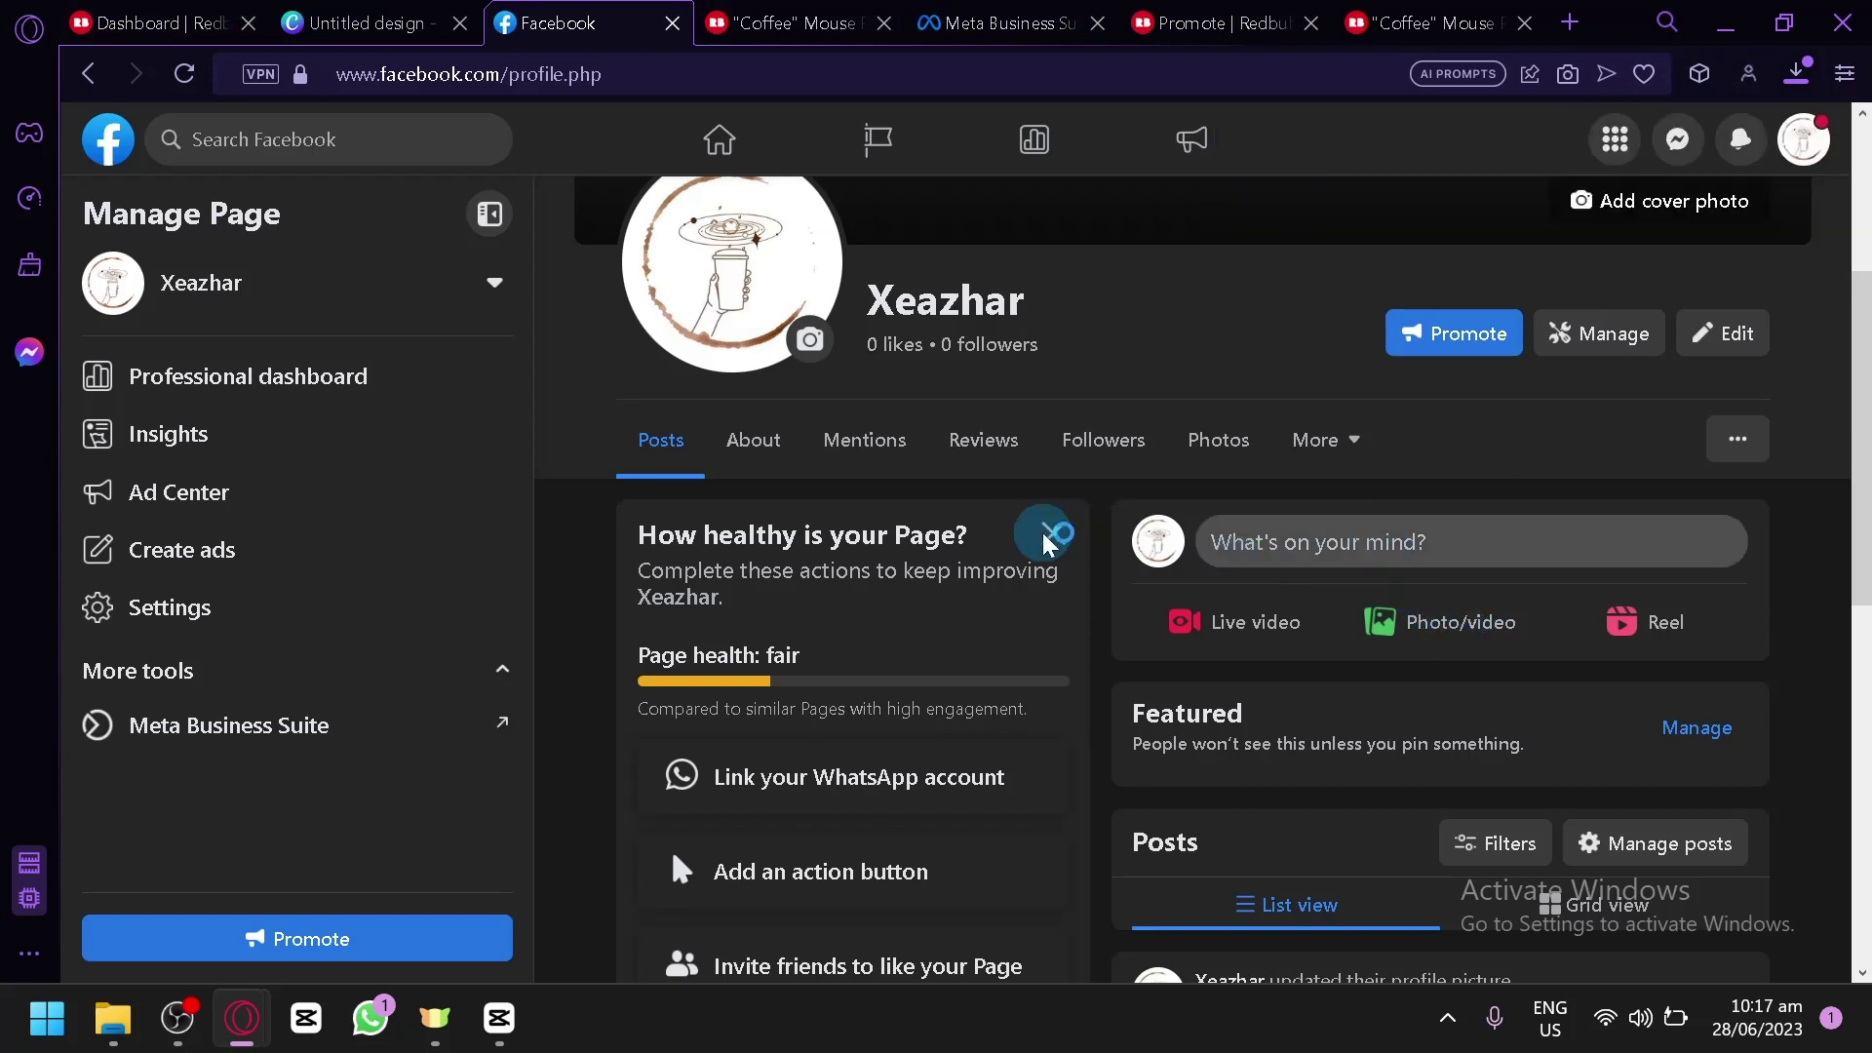
{"action": "left_click", "coordinate": [1078, 526]}
{"action": "left_click", "coordinate": [1221, 280]}
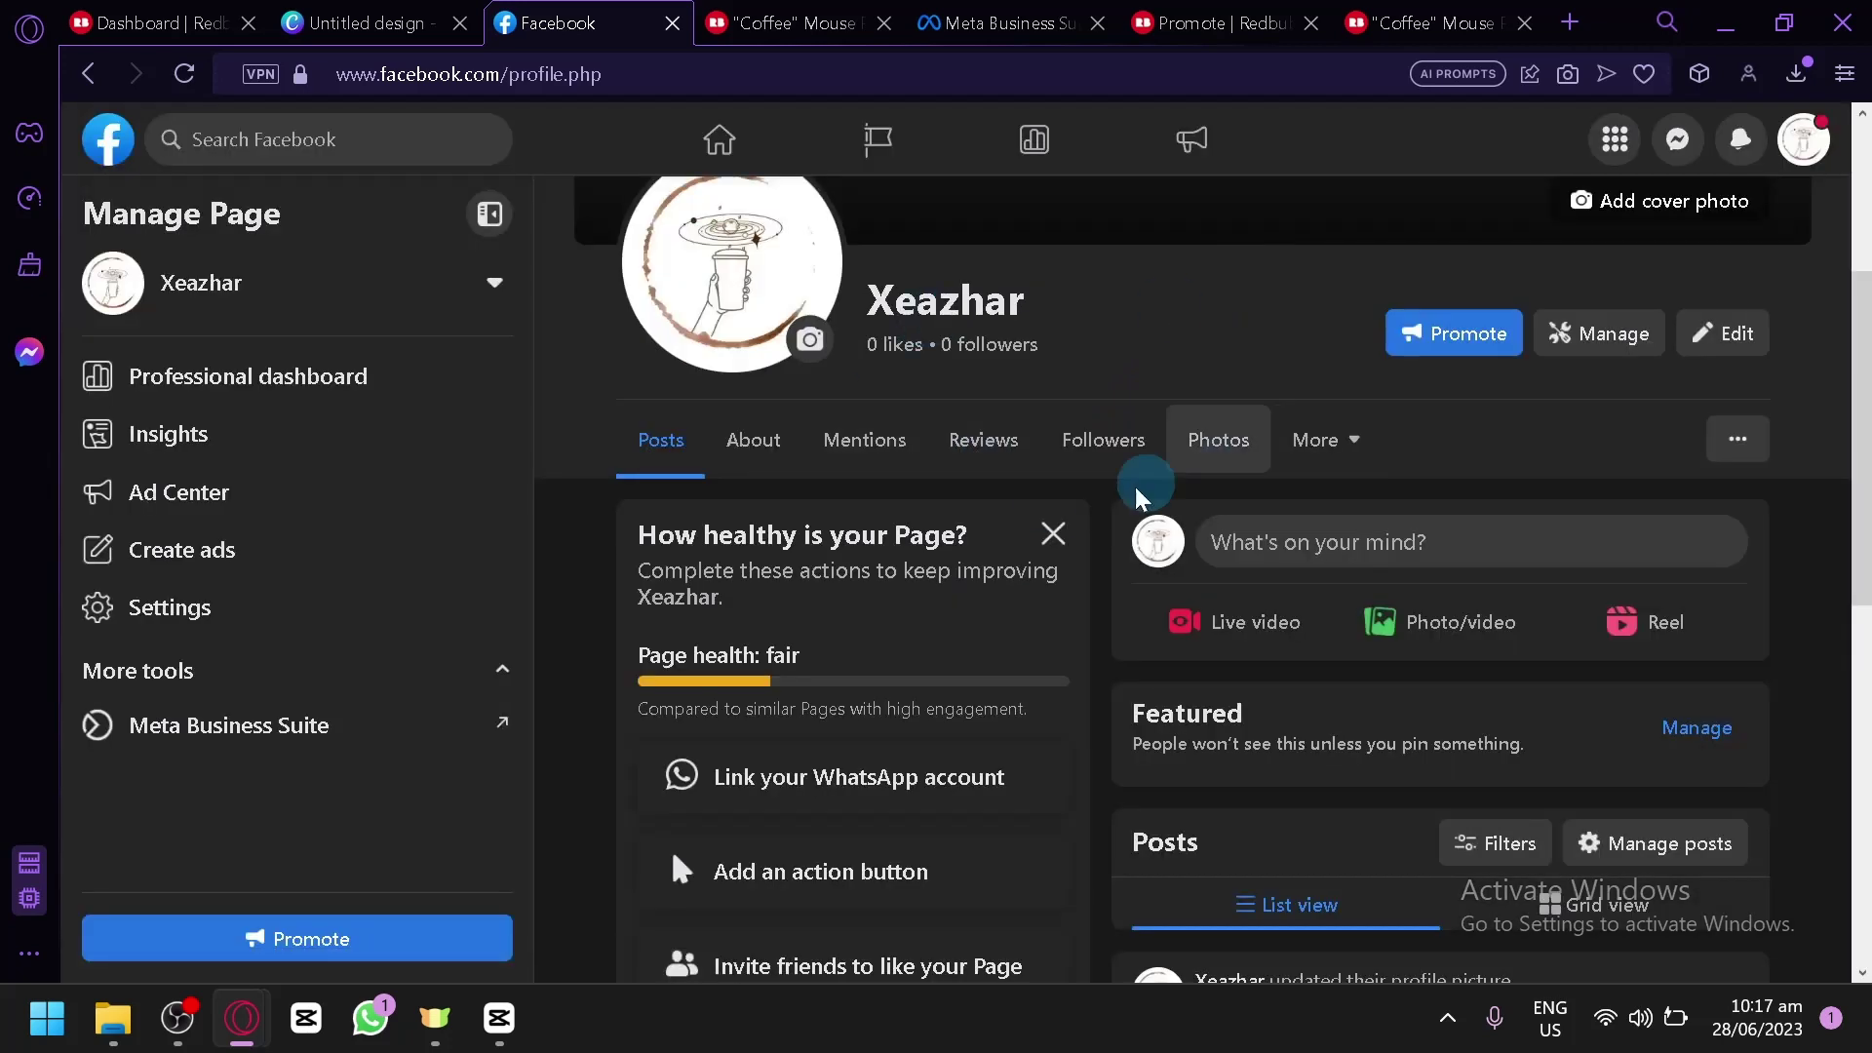
{"action": "left_click", "coordinate": [1057, 533]}
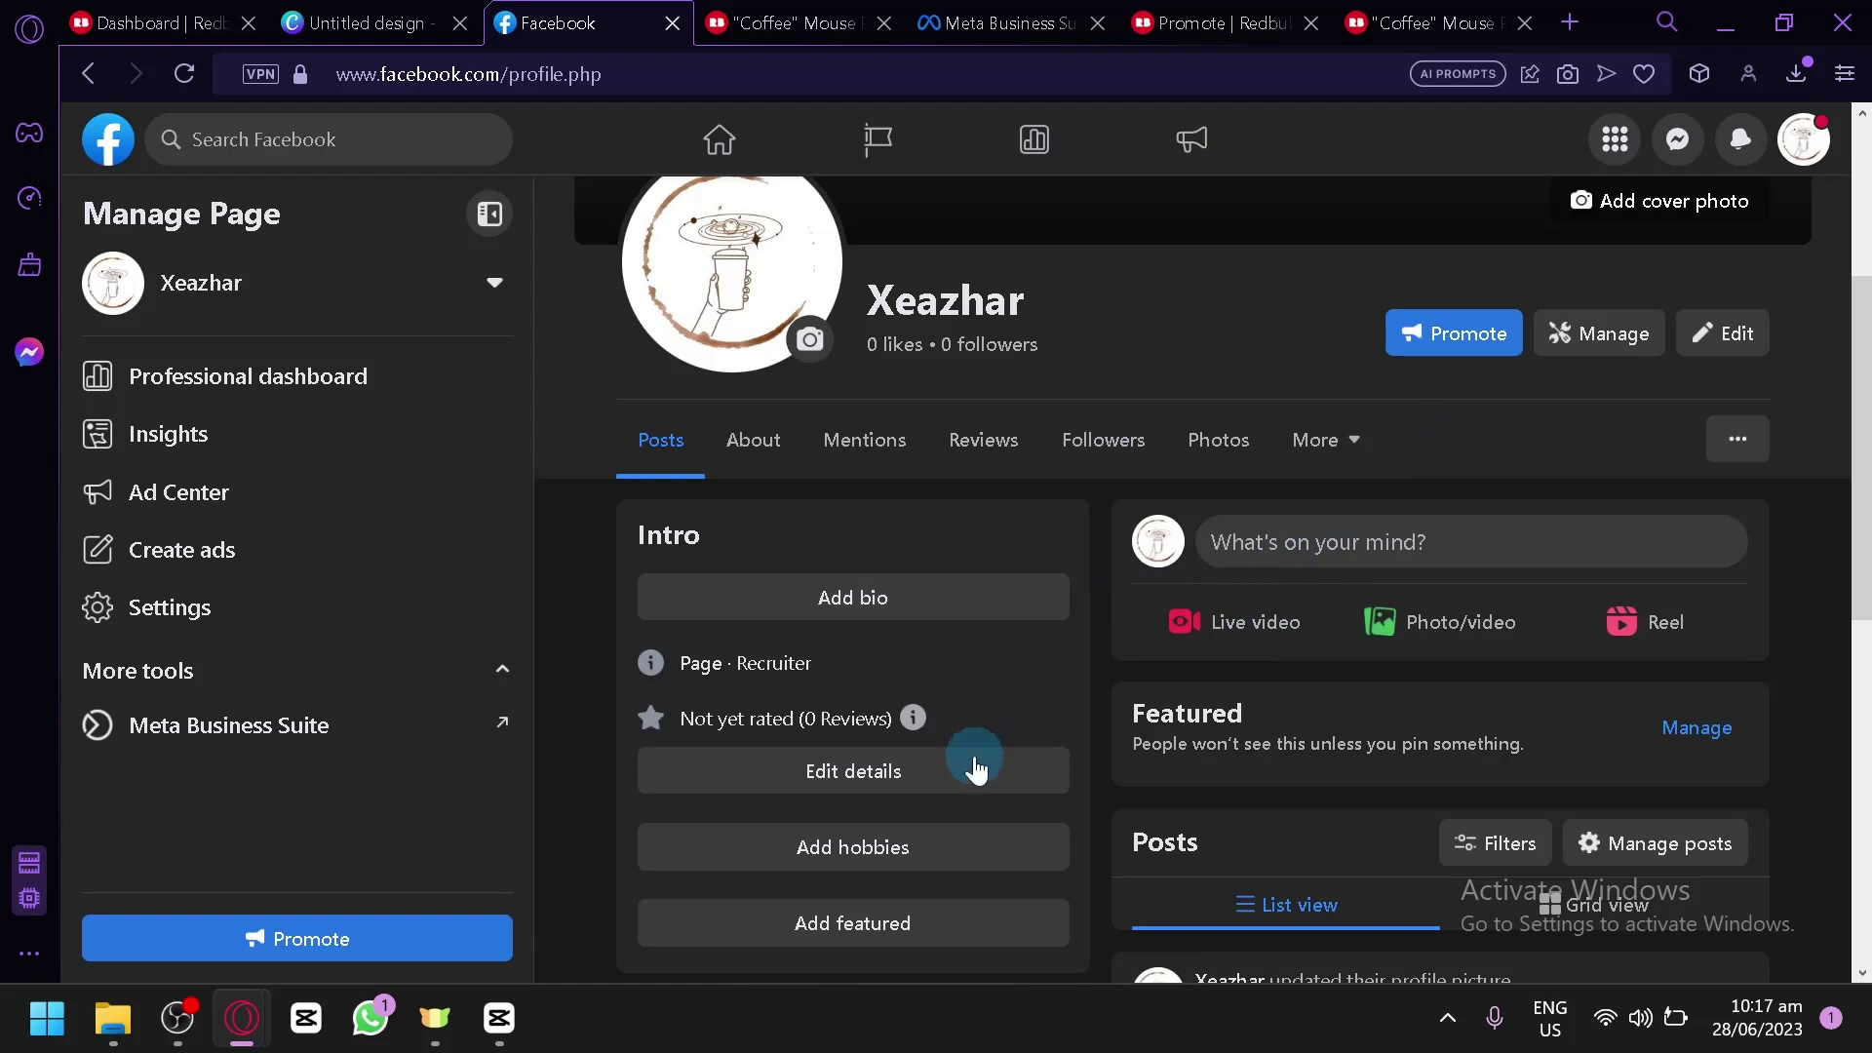
Start a new public post on the Page and attach the downloaded mockup image.
{"action": "scroll", "coordinate": [1031, 944], "scroll_direction": "down", "scroll_amount": 2}
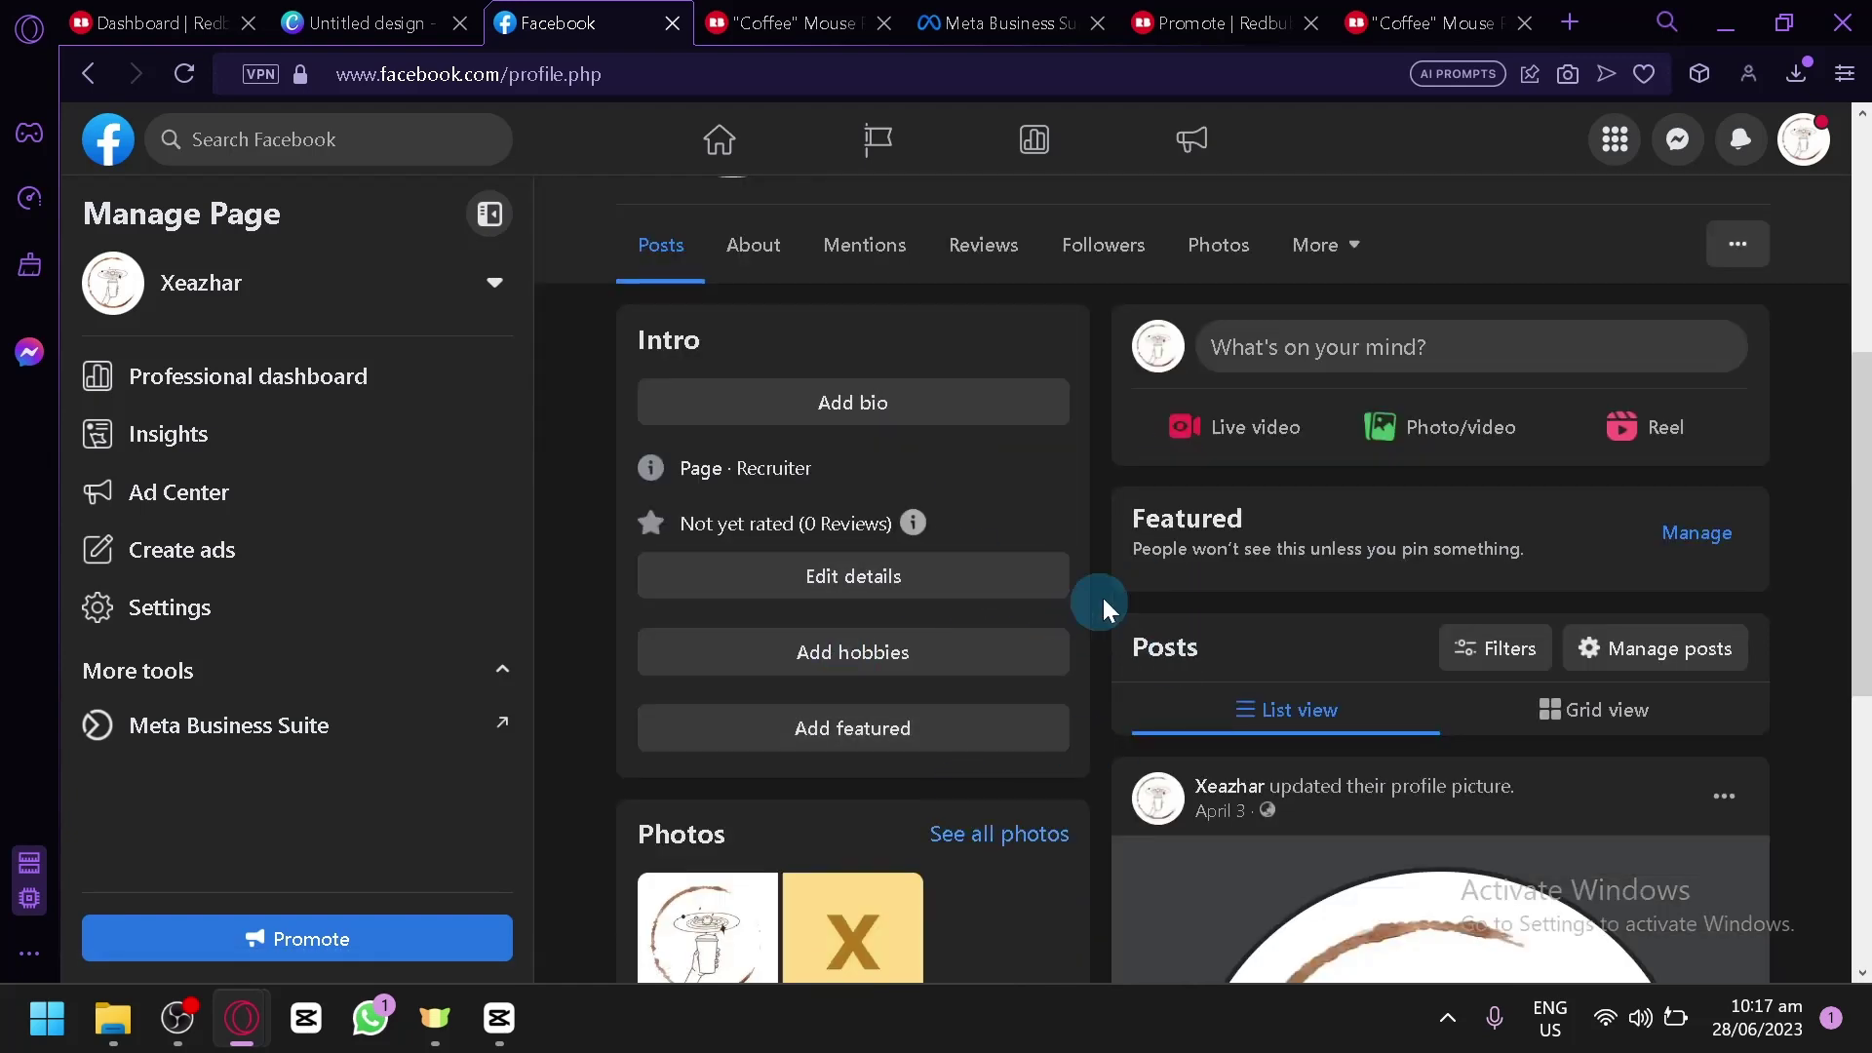
{"action": "scroll", "coordinate": [1102, 594], "scroll_direction": "up", "scroll_amount": 4}
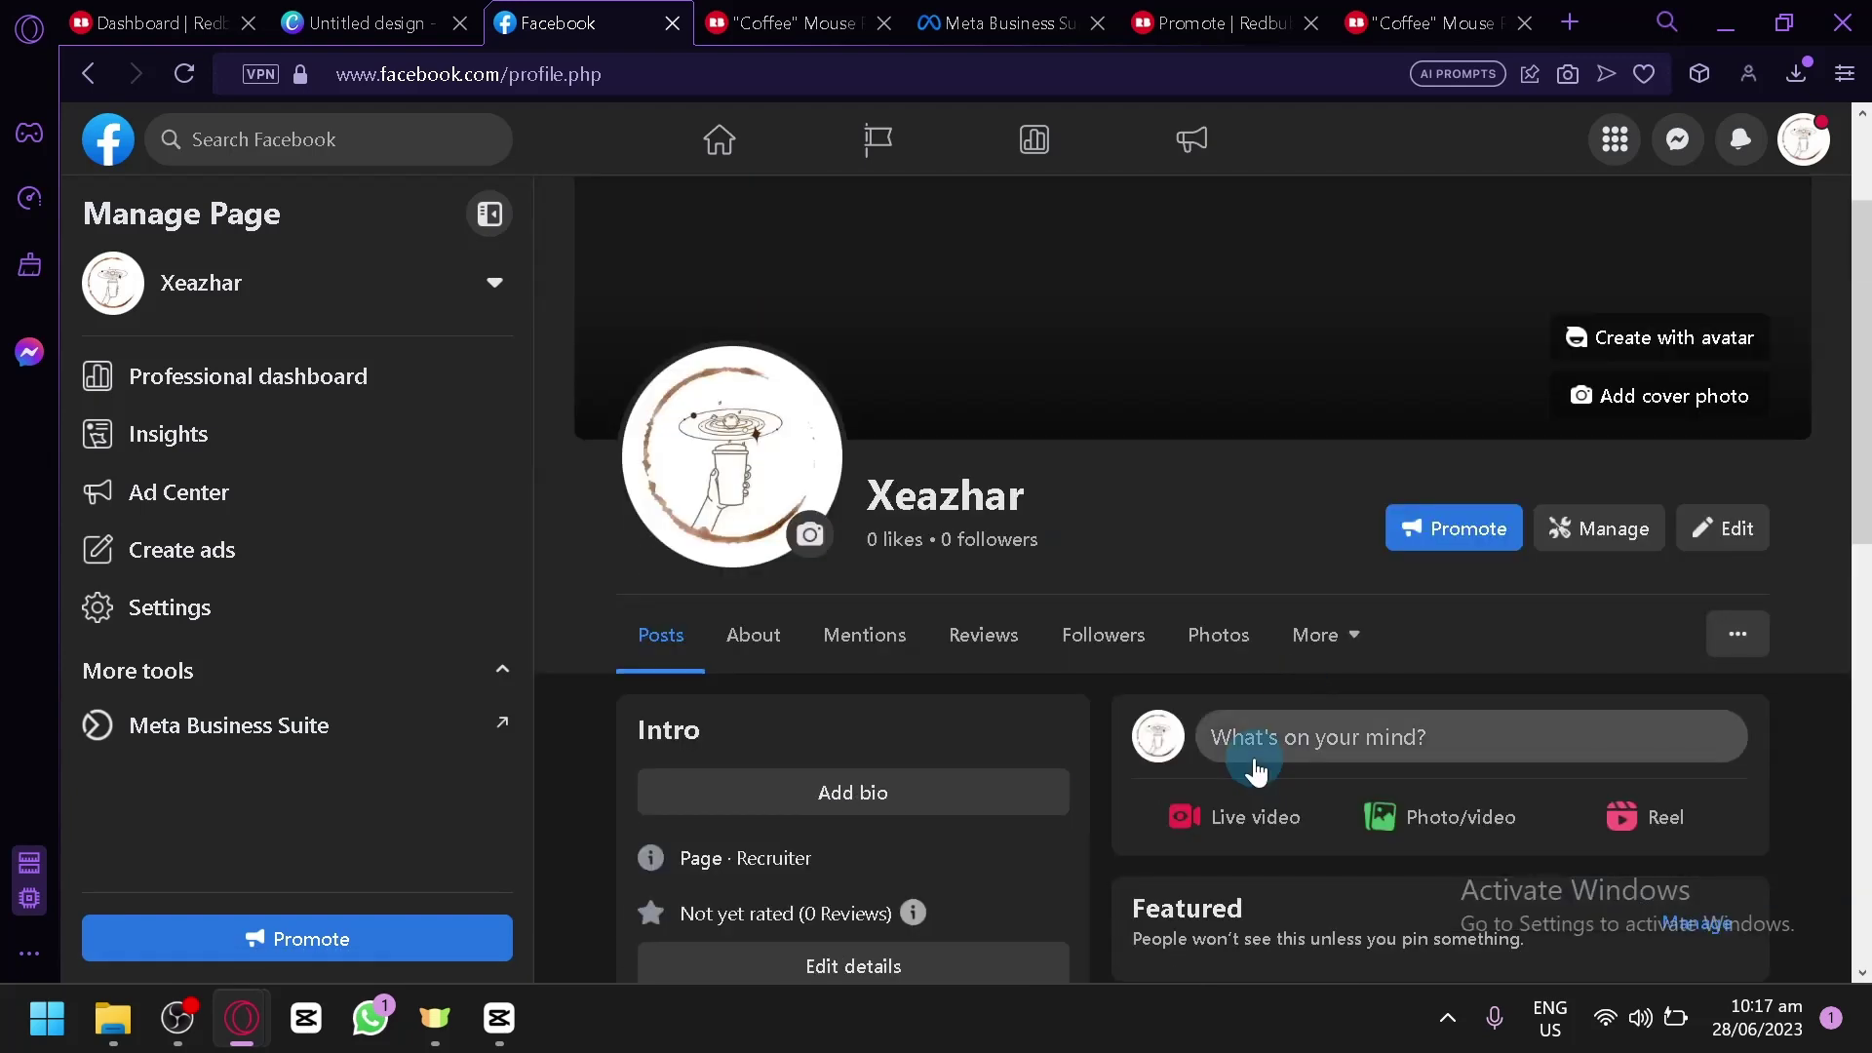
{"action": "scroll", "coordinate": [1254, 772], "scroll_direction": "down", "scroll_amount": 2}
{"action": "left_click", "coordinate": [1381, 570]}
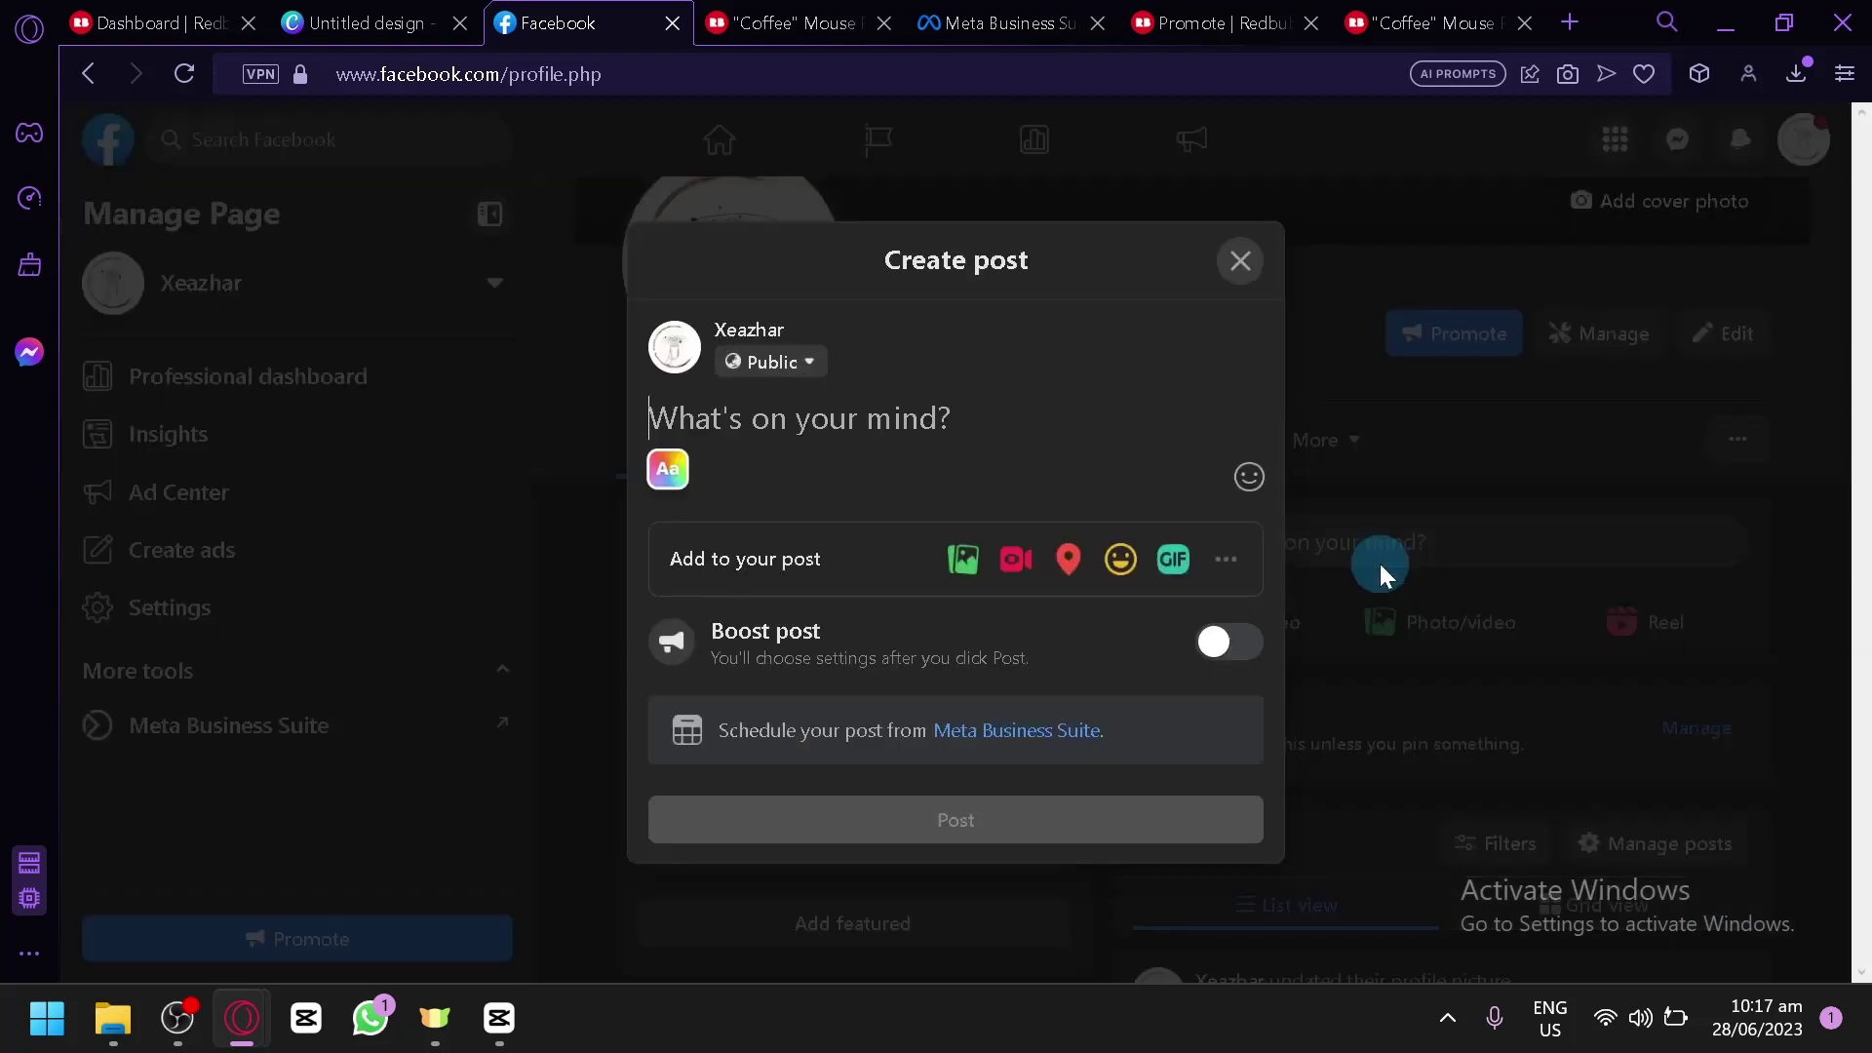
{"action": "left_click", "coordinate": [965, 558]}
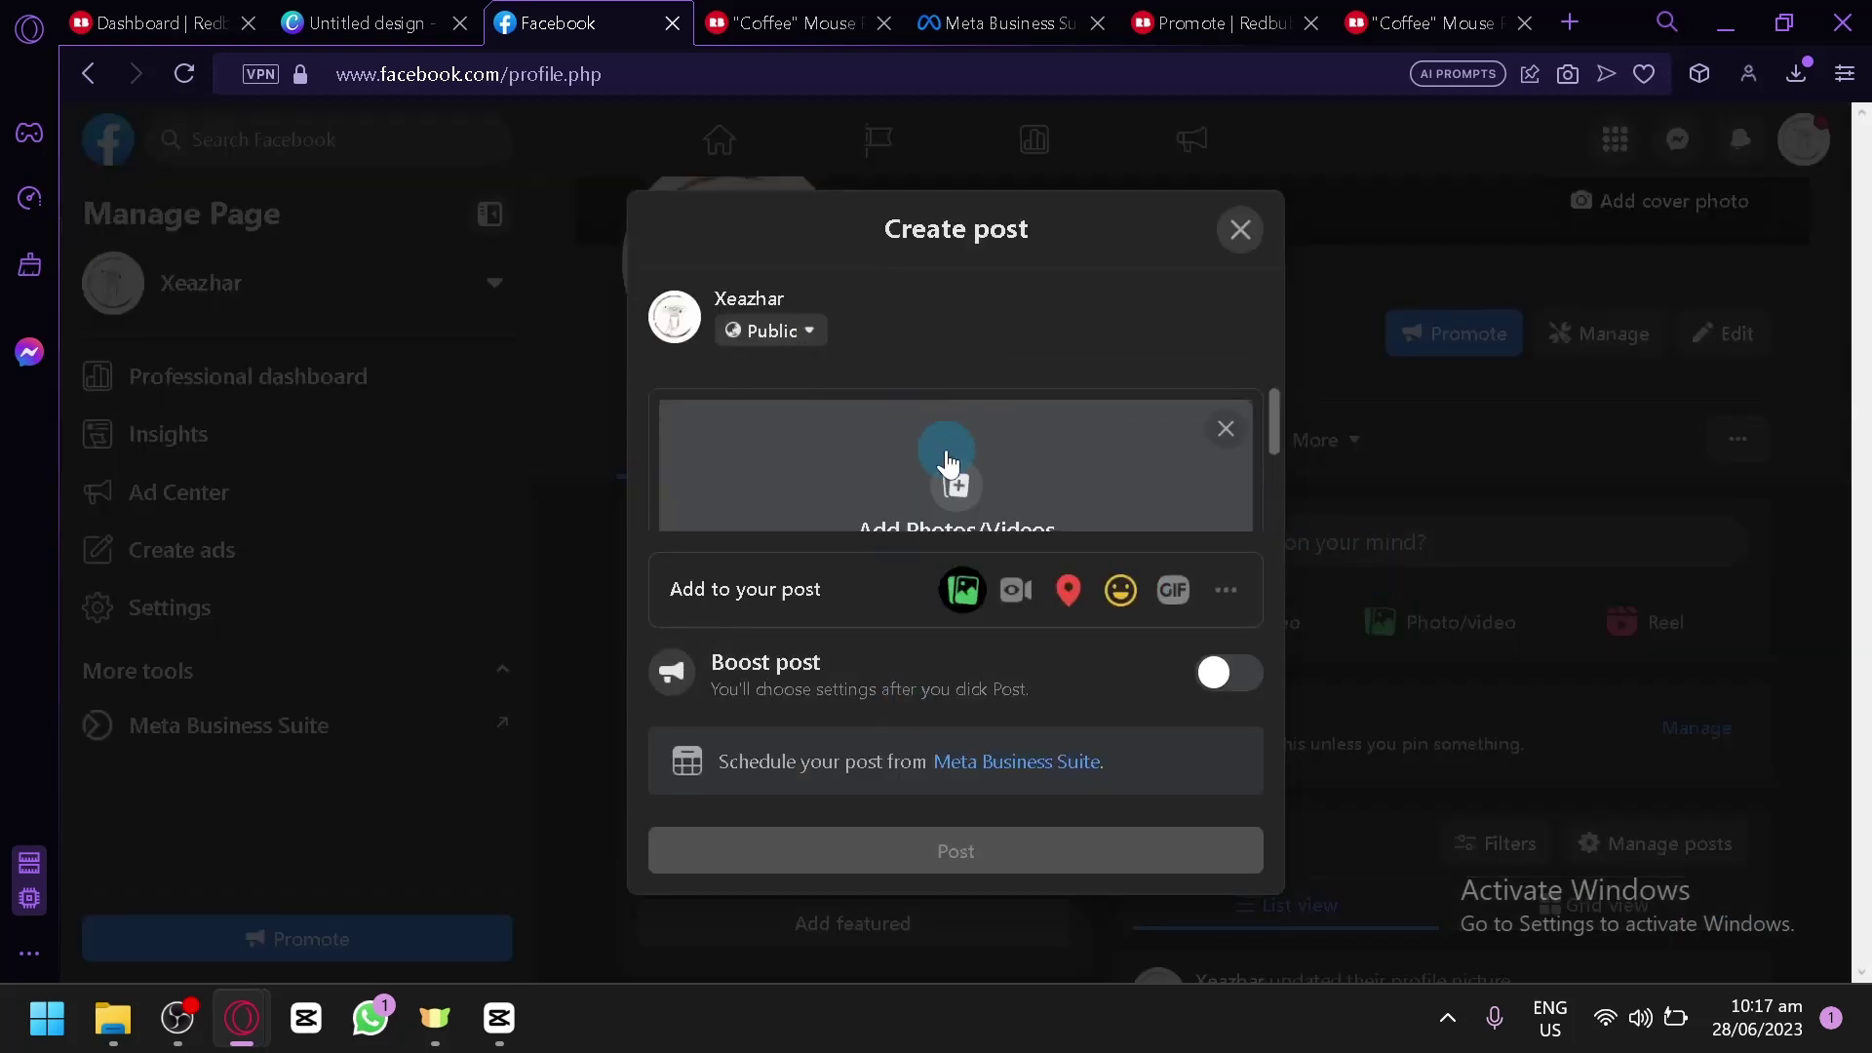
{"action": "left_click", "coordinate": [946, 461]}
{"action": "left_click", "coordinate": [616, 634]}
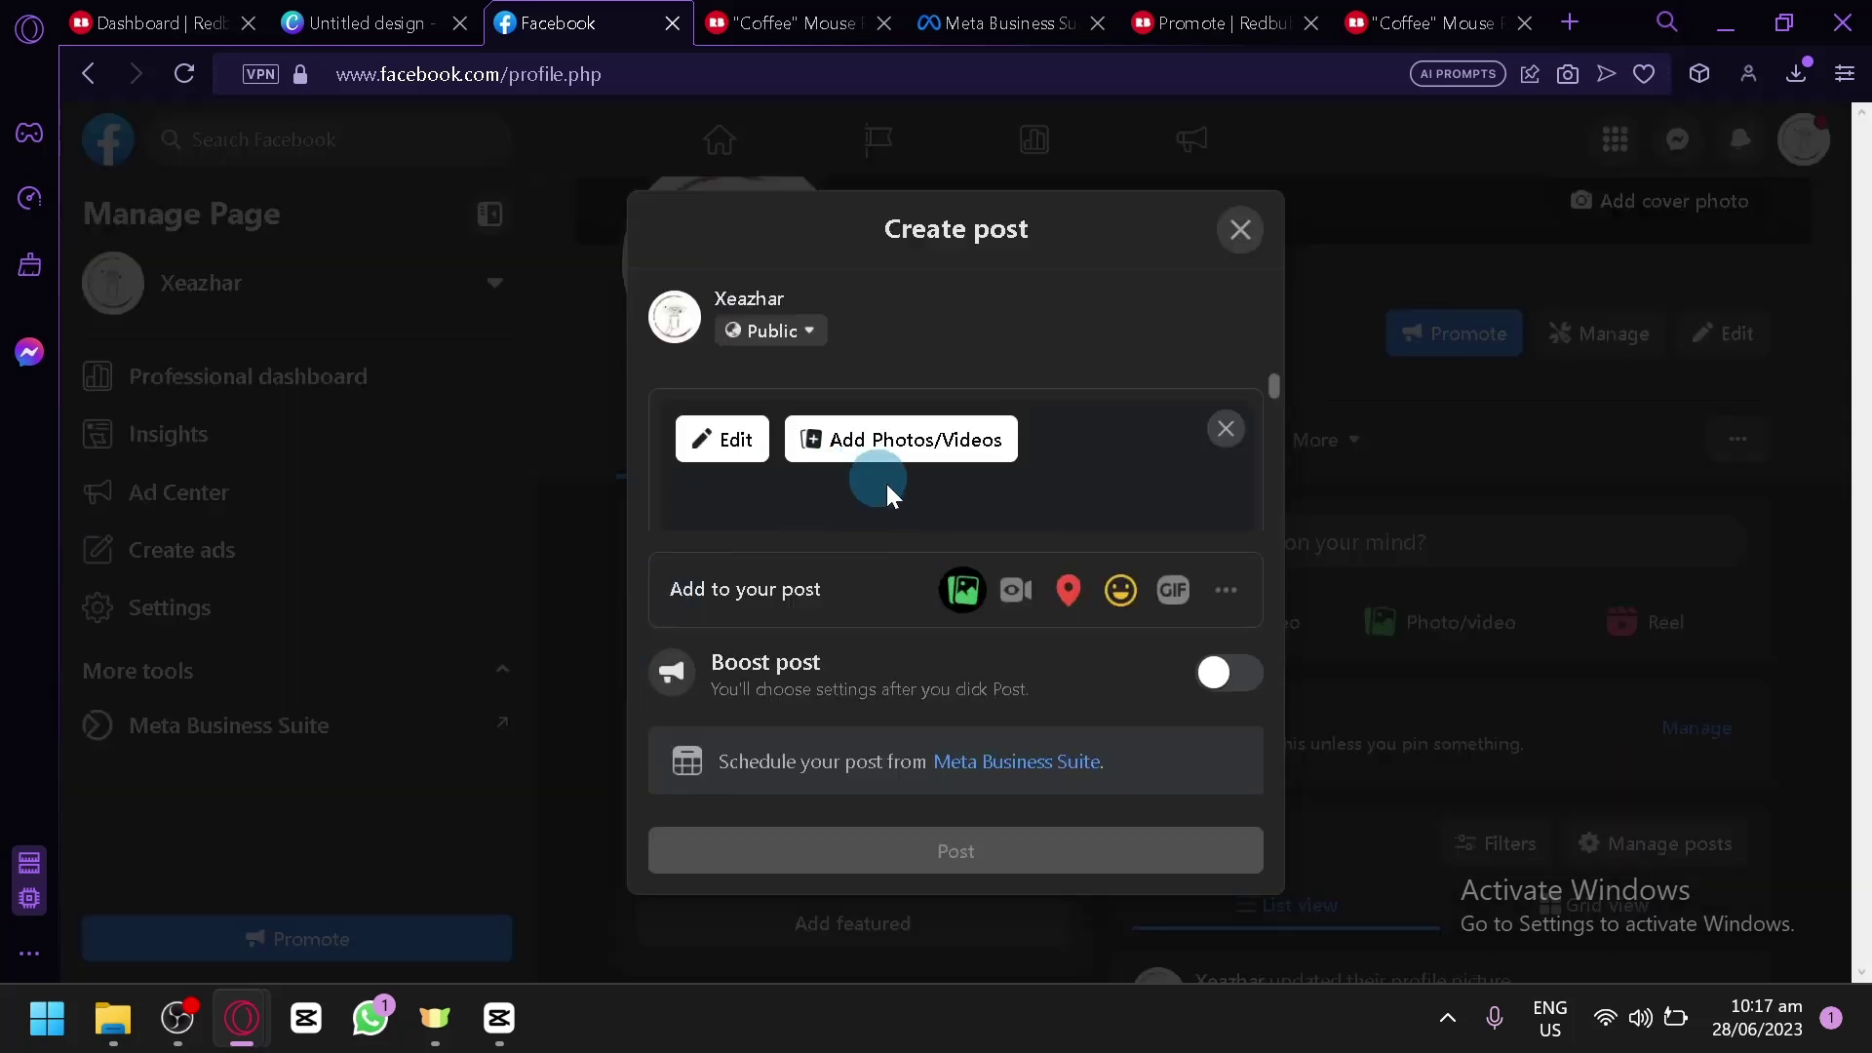
Copy the Coffee Mouse Pad product link from Redbubble into the post's text and add a blank line below it.
{"action": "scroll", "coordinate": [909, 507], "scroll_direction": "down", "scroll_amount": 3}
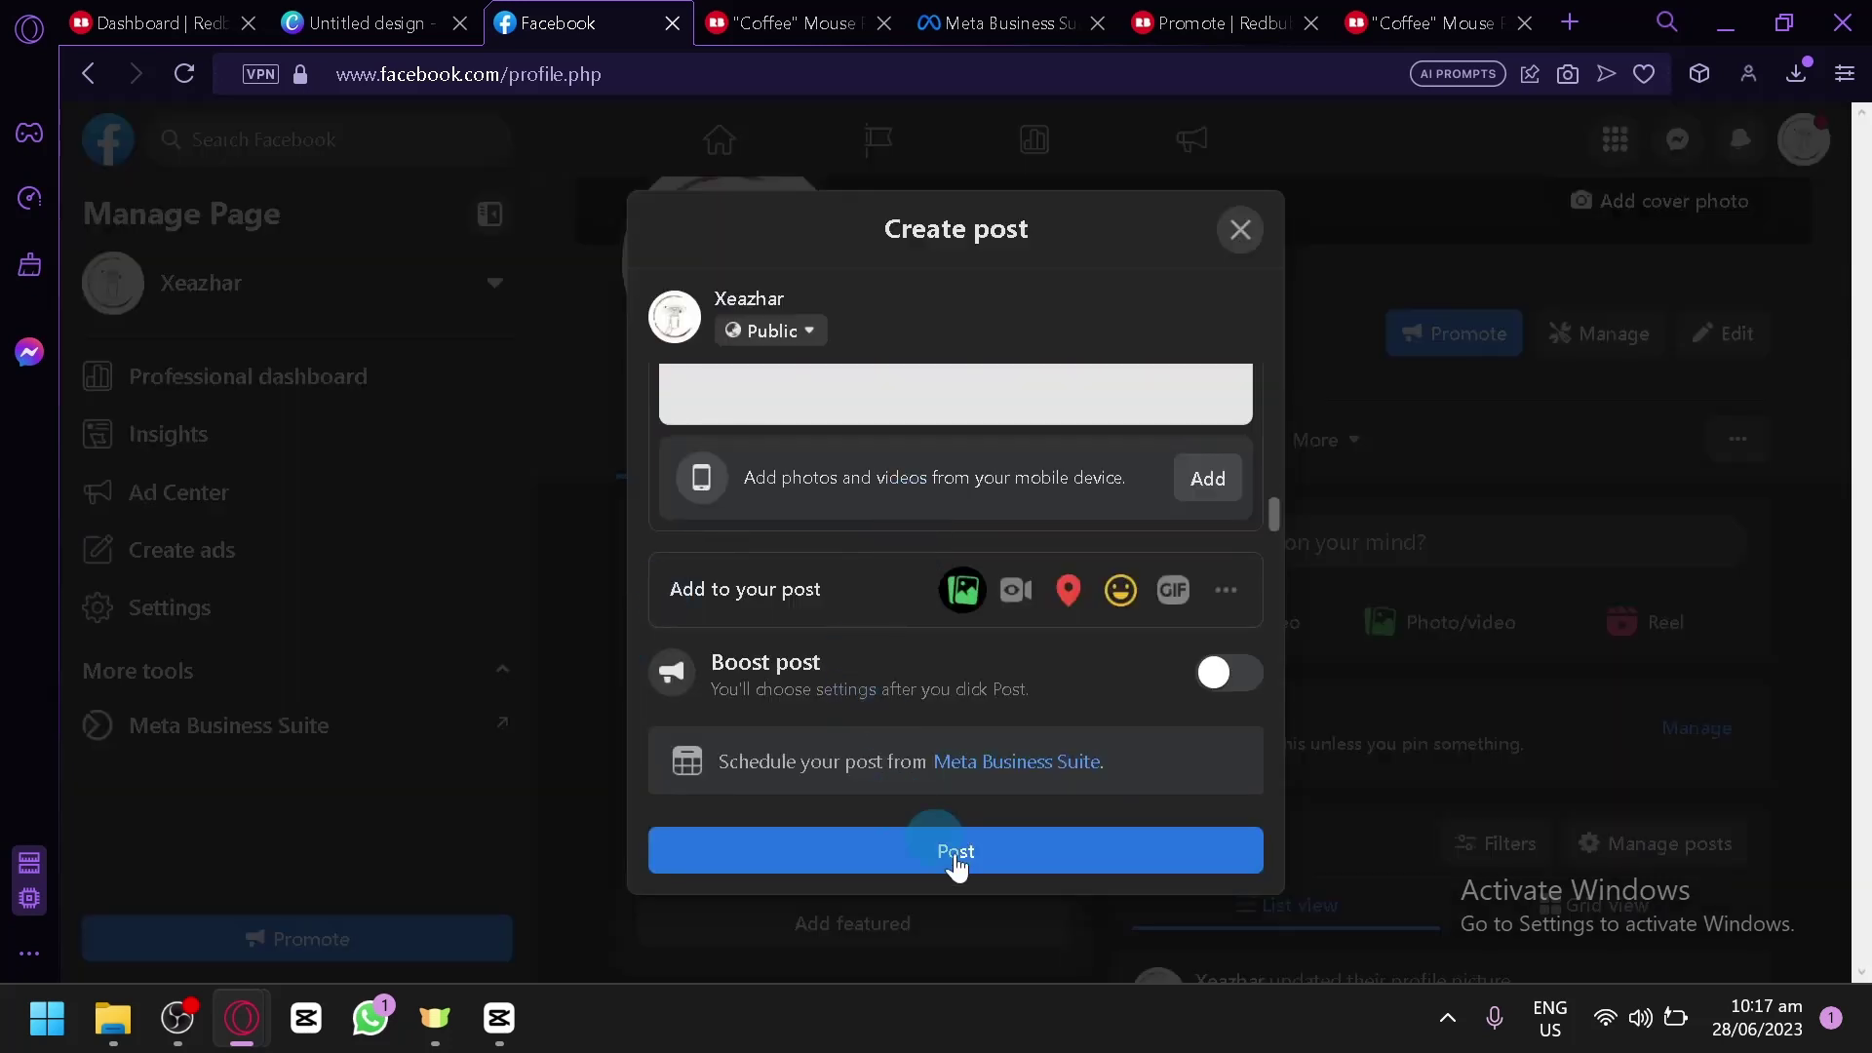
{"action": "scroll", "coordinate": [906, 535], "scroll_direction": "up", "scroll_amount": 2}
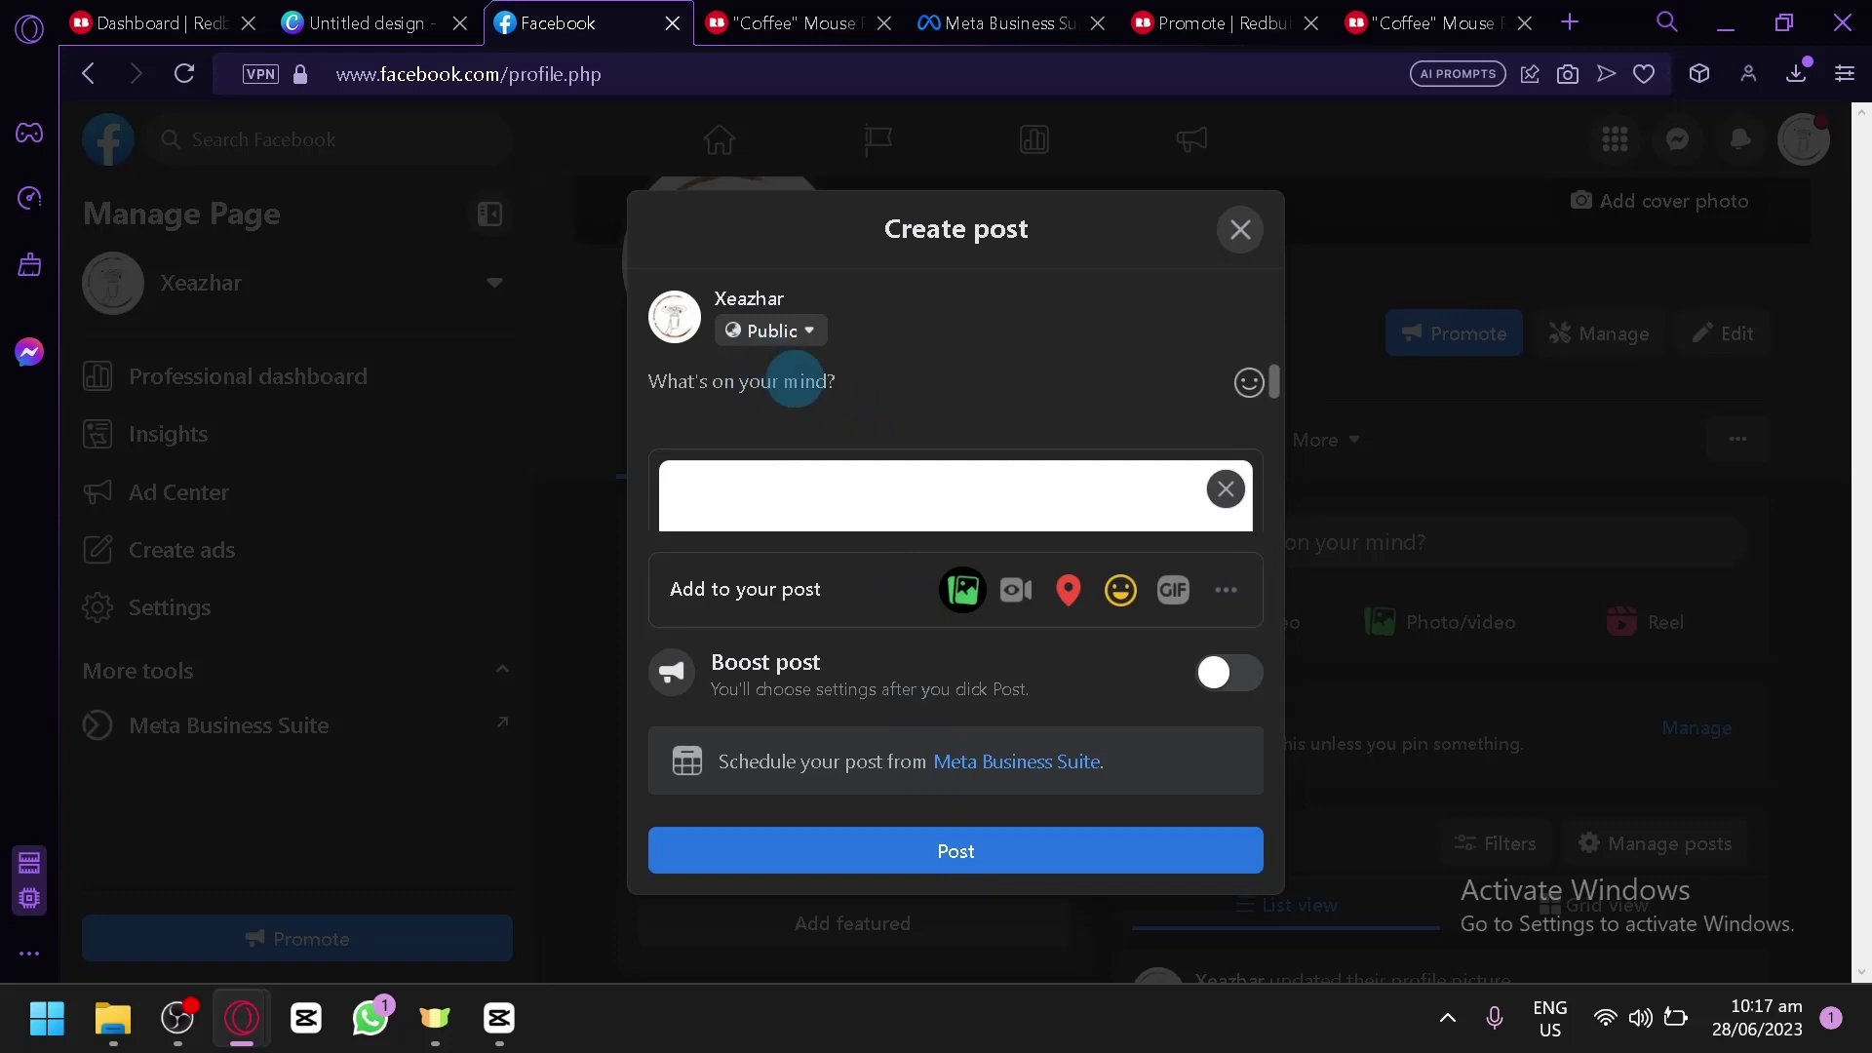
{"action": "left_click", "coordinate": [782, 22]}
{"action": "scroll", "coordinate": [1360, 429], "scroll_direction": "up", "scroll_amount": 5}
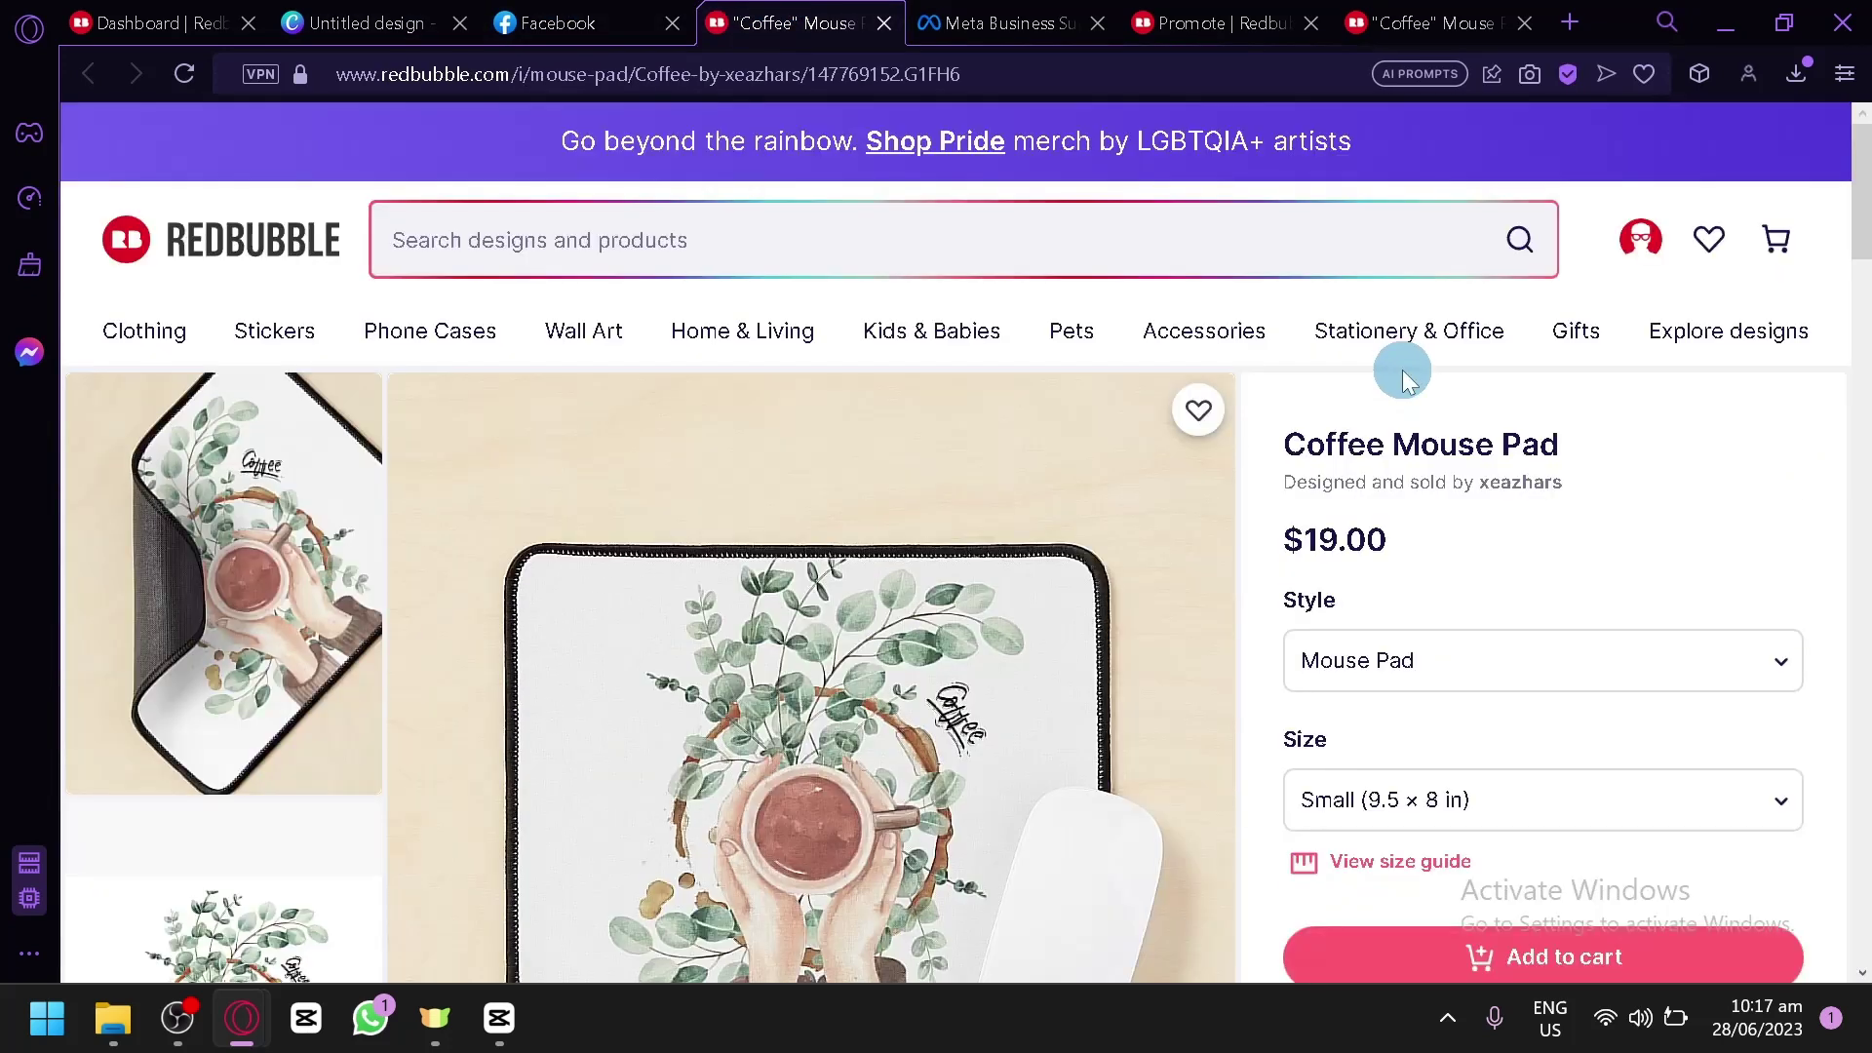
{"action": "left_click", "coordinate": [676, 68]}
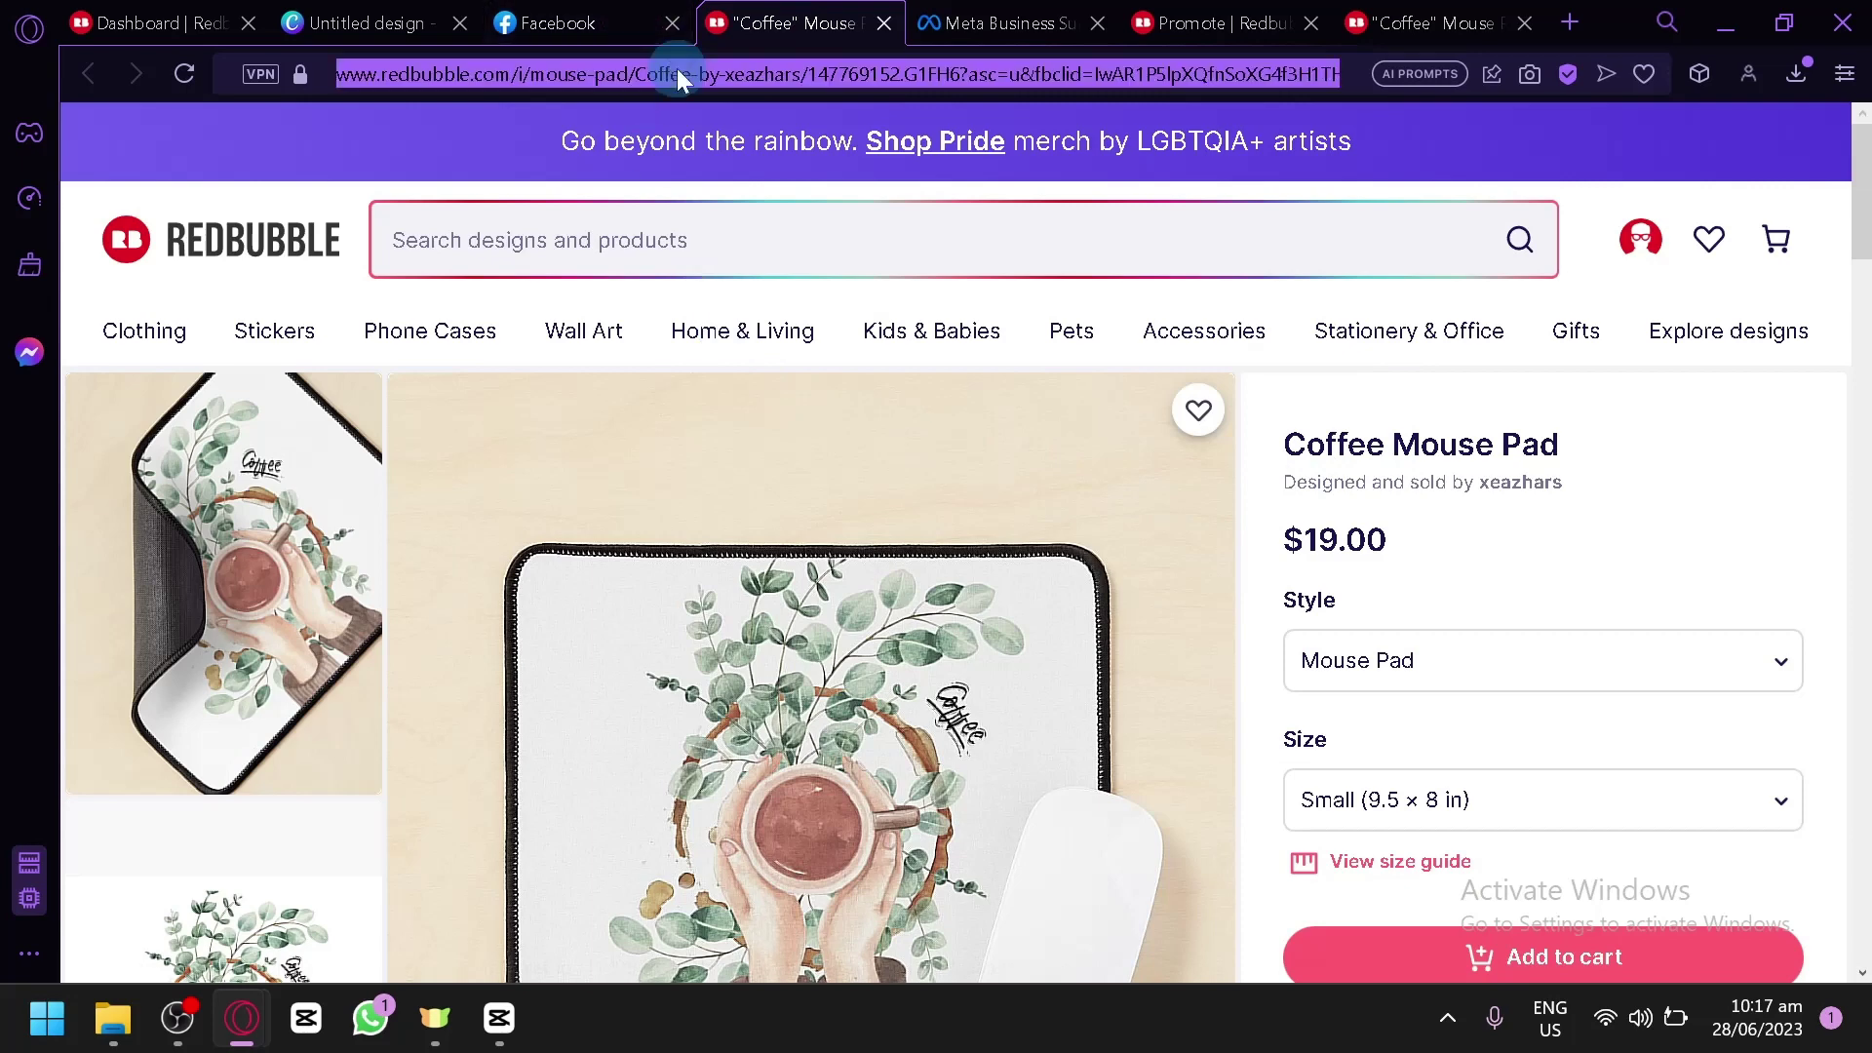
{"action": "left_click", "coordinate": [585, 22]}
{"action": "type", "text": "https://www.redbubble.com/i/mouse-pad/Coffee-by-xeazhars/147769152.G1FH6?asc=u&fbclid=IwAR1P5lpXQfnSoXG4f3H1THnwbLI5BZHny3J6QAs99vNUrN4illa5oLsXOZA"}
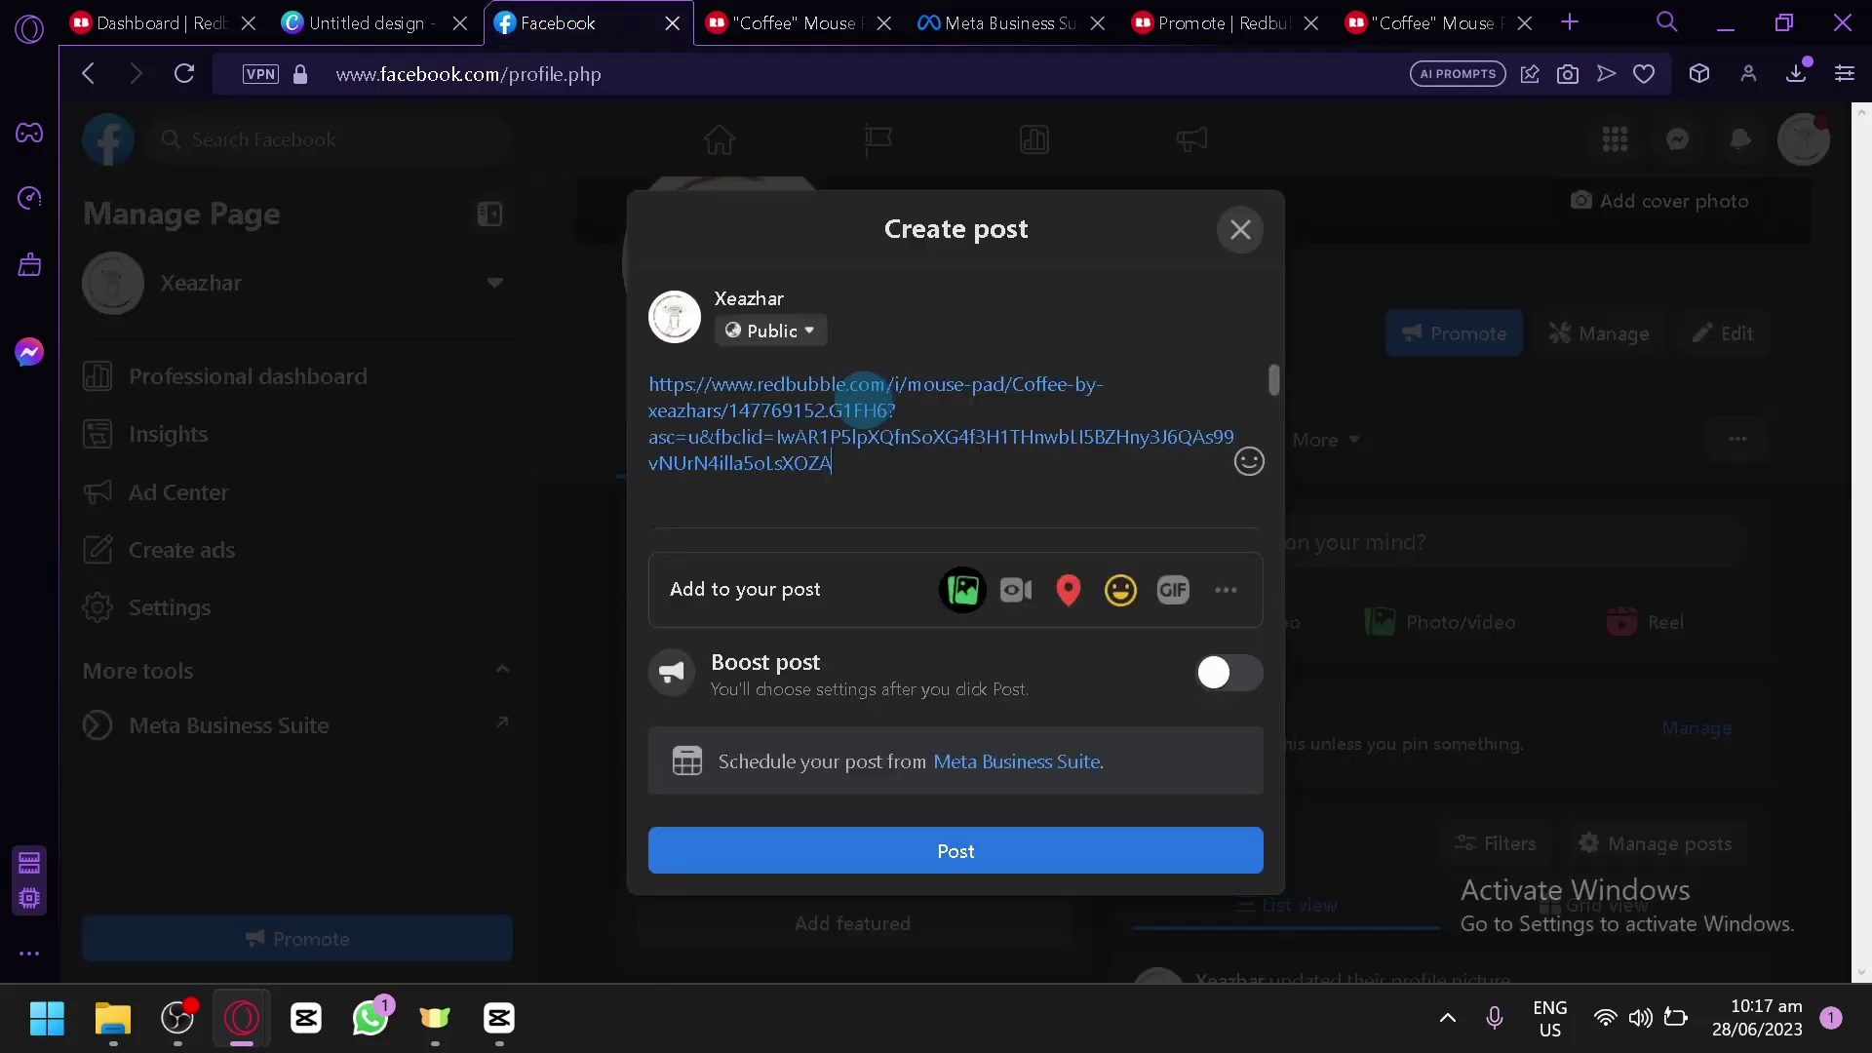
{"action": "key", "text": "Return"}
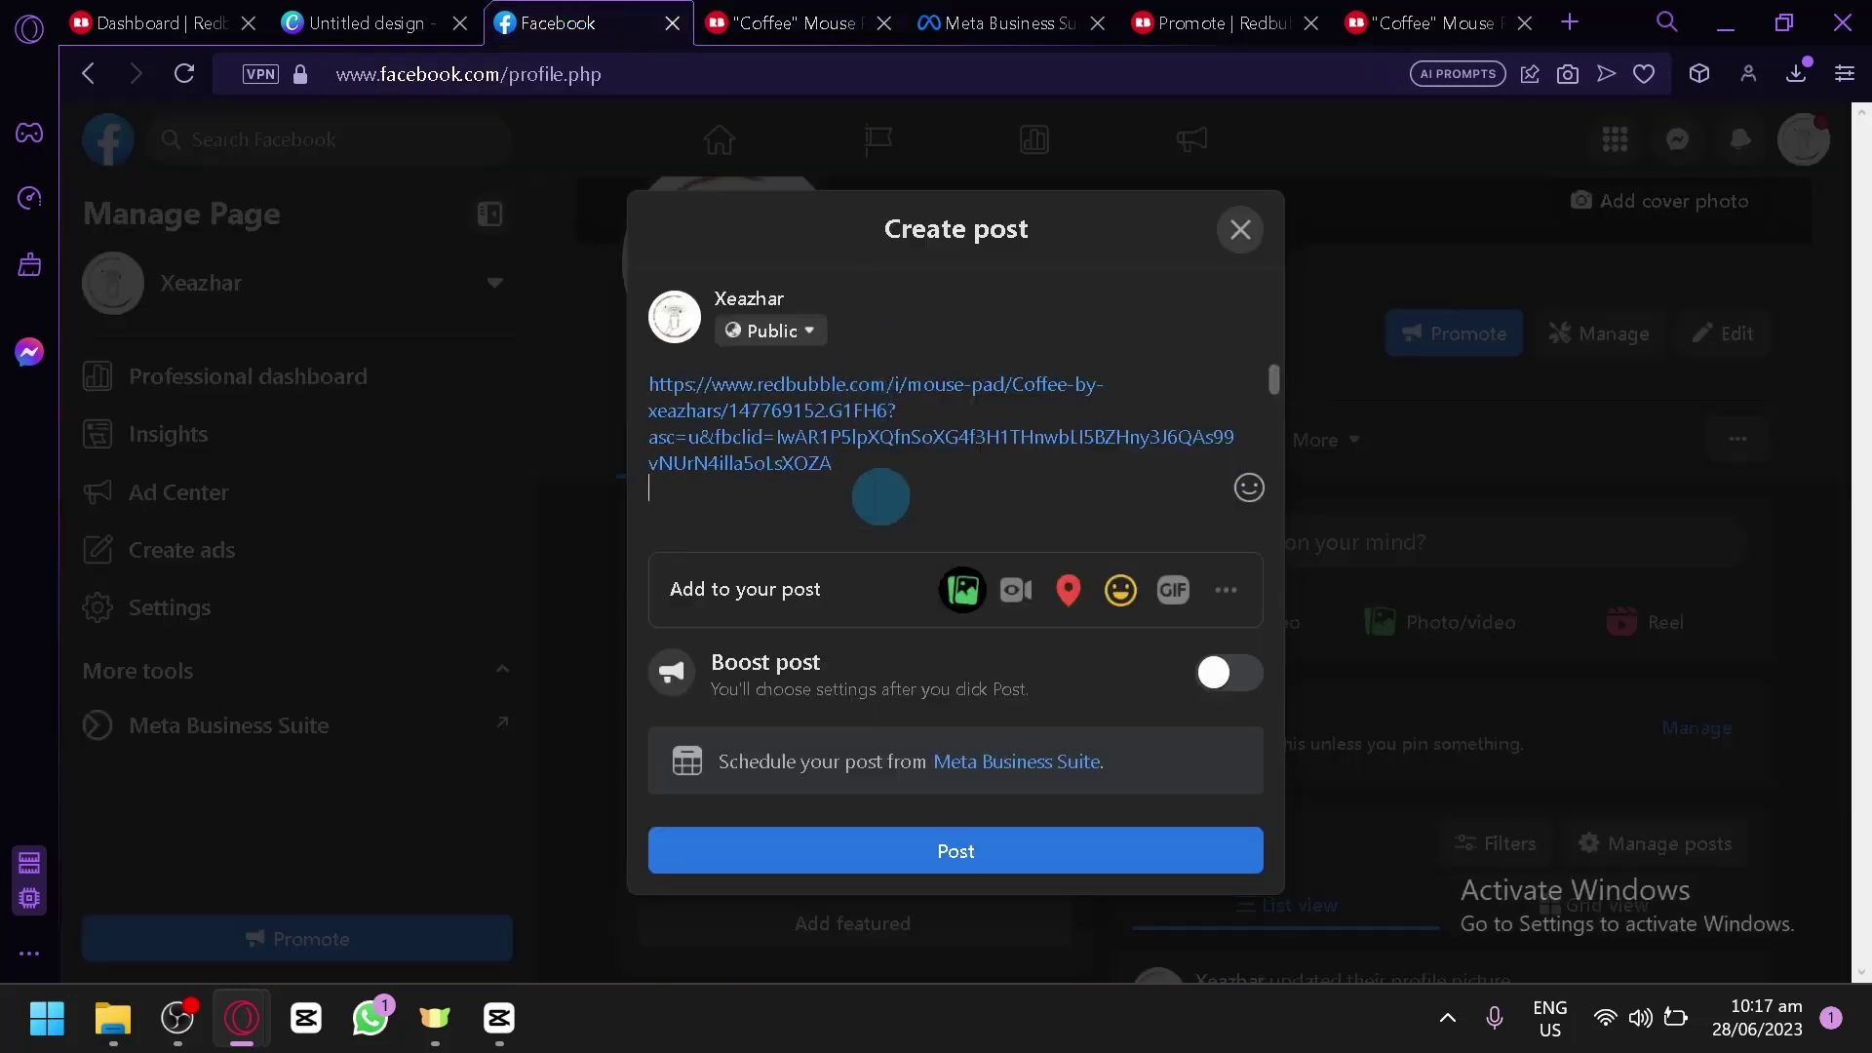
{"action": "key", "text": "Return"}
Check the Redbubble product page and add the caption "Coffee mug design buy now!" below the link in the post.
{"action": "left_click", "coordinate": [799, 27]}
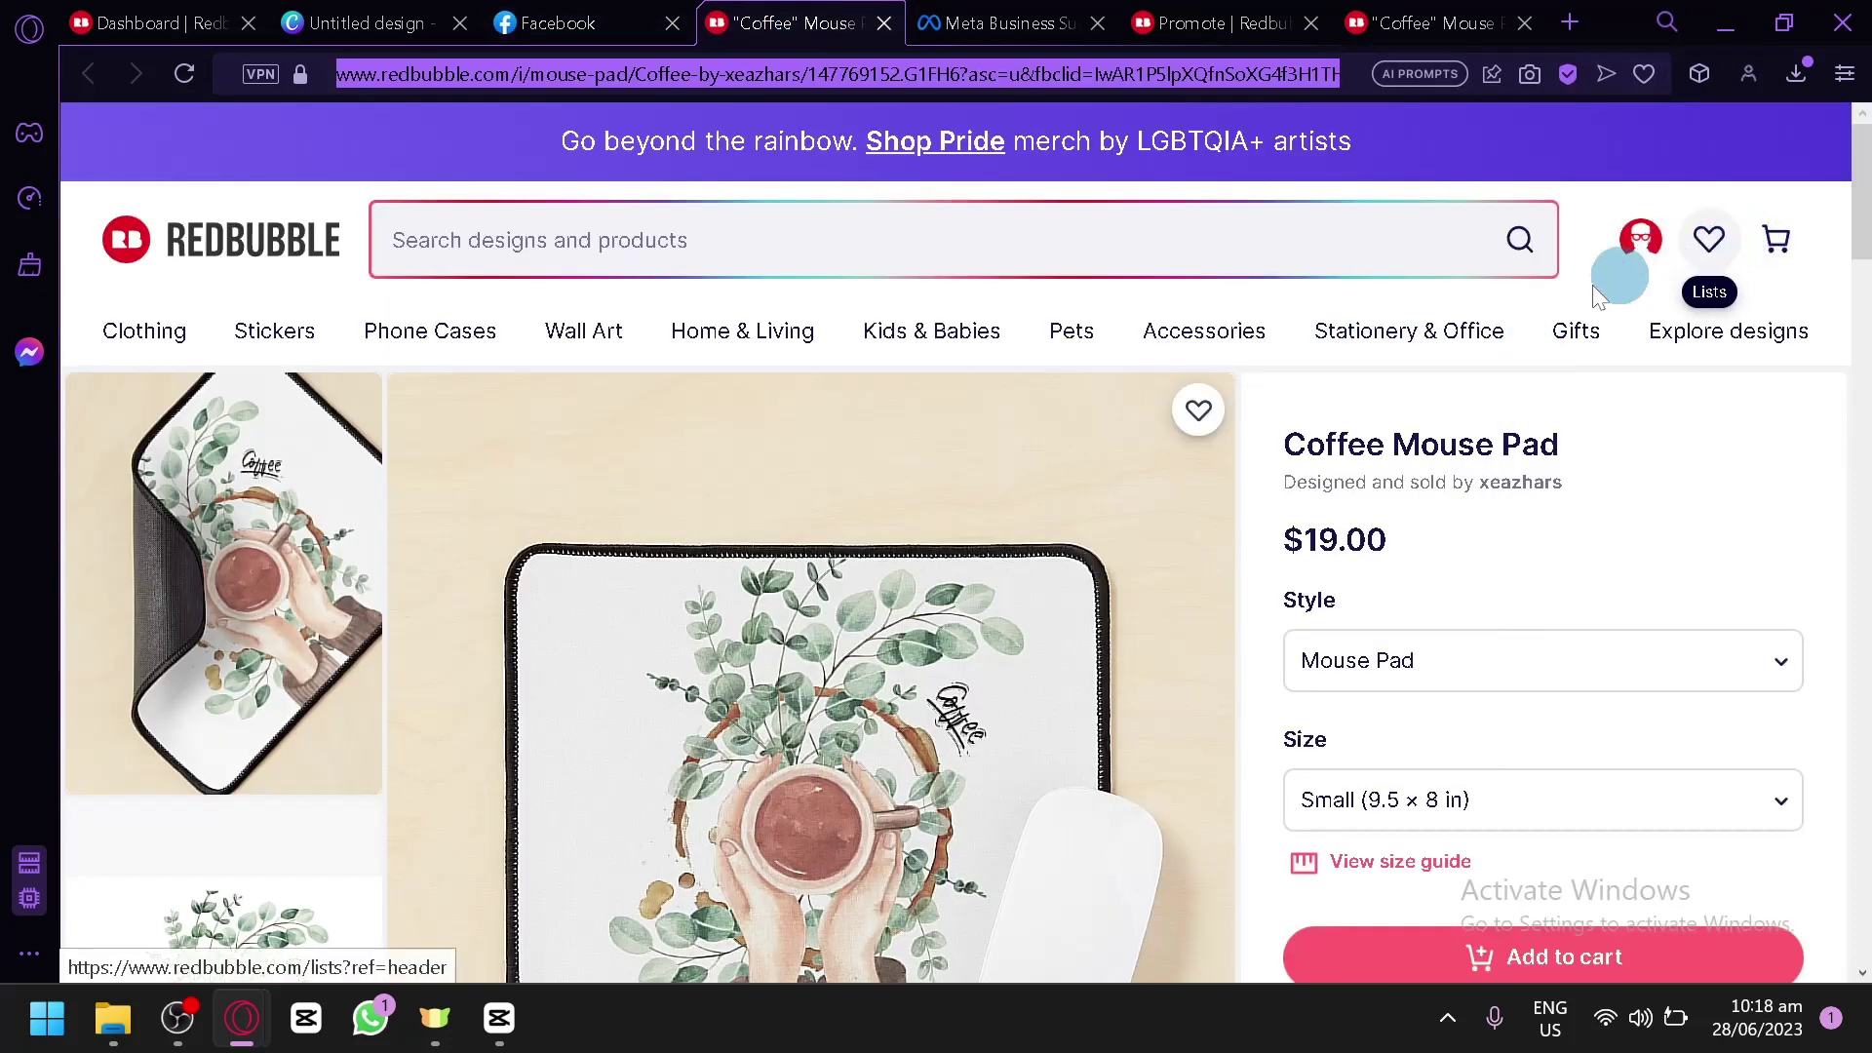
{"action": "left_click", "coordinate": [575, 23]}
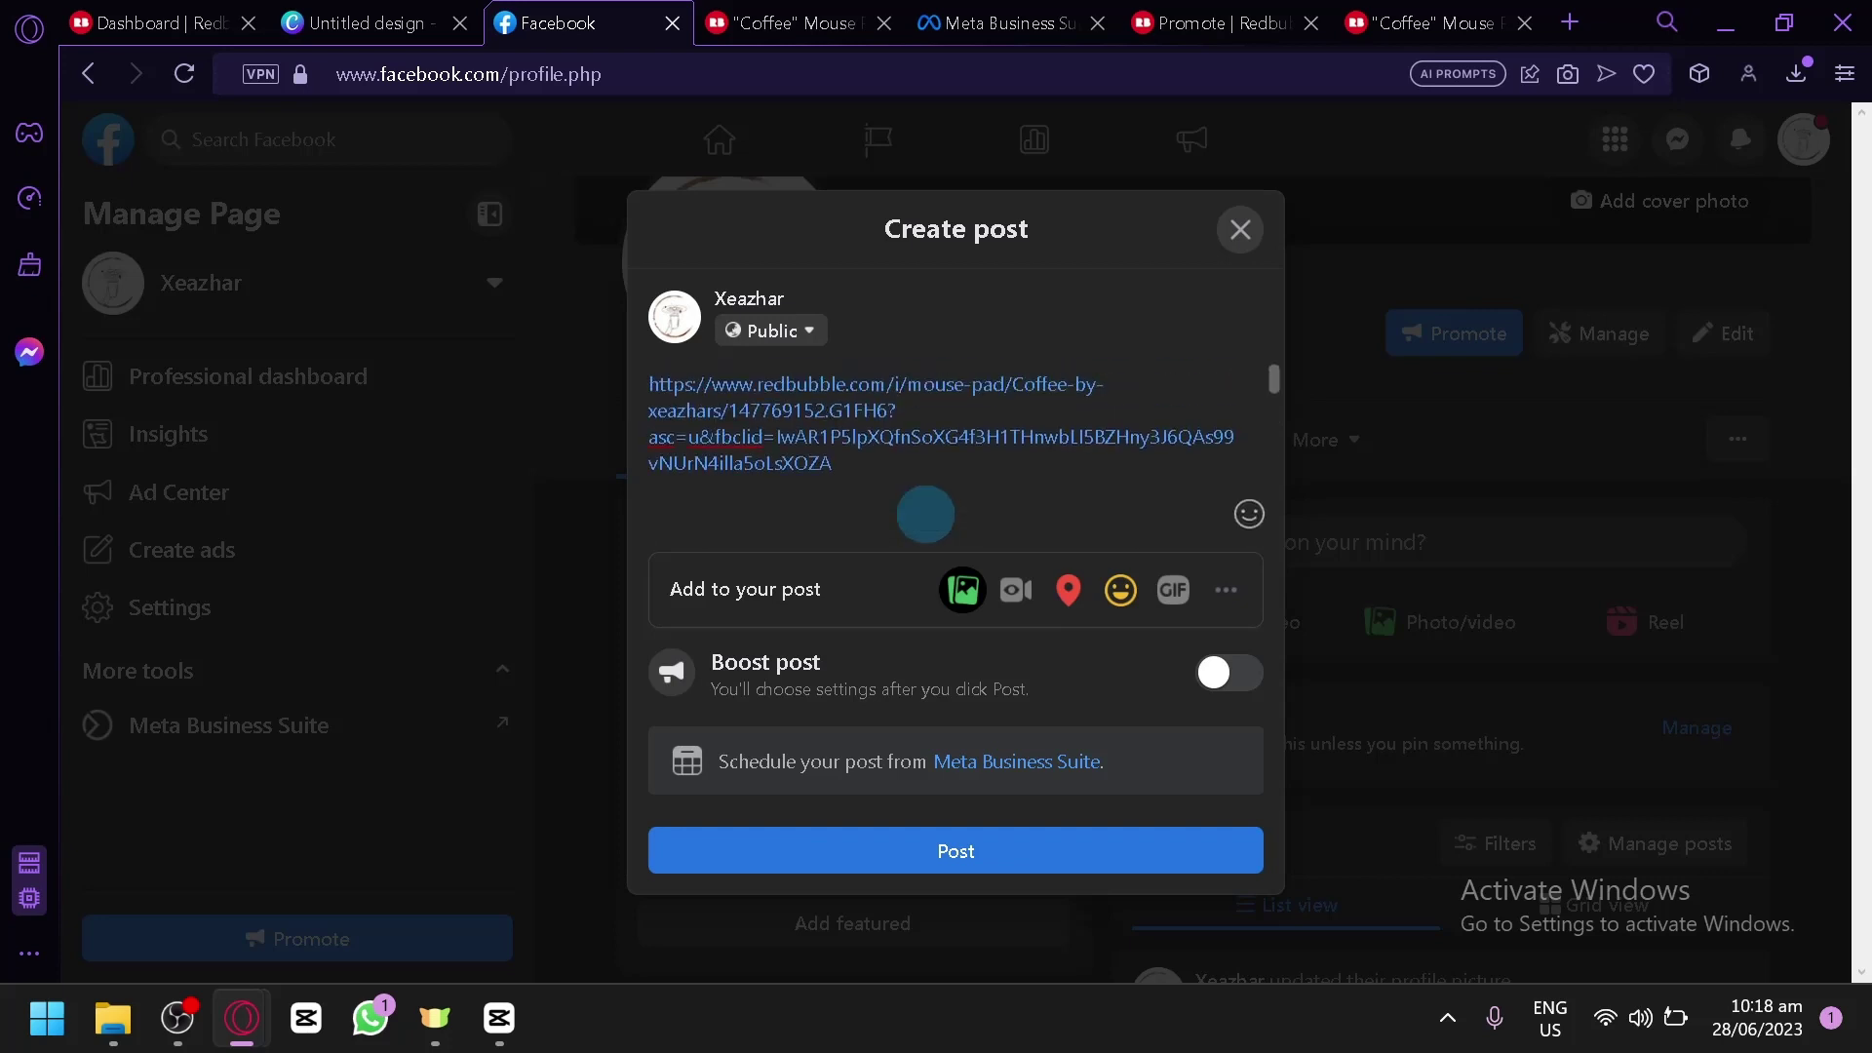
{"action": "type", "text": "Coffee mug design buy now!"}
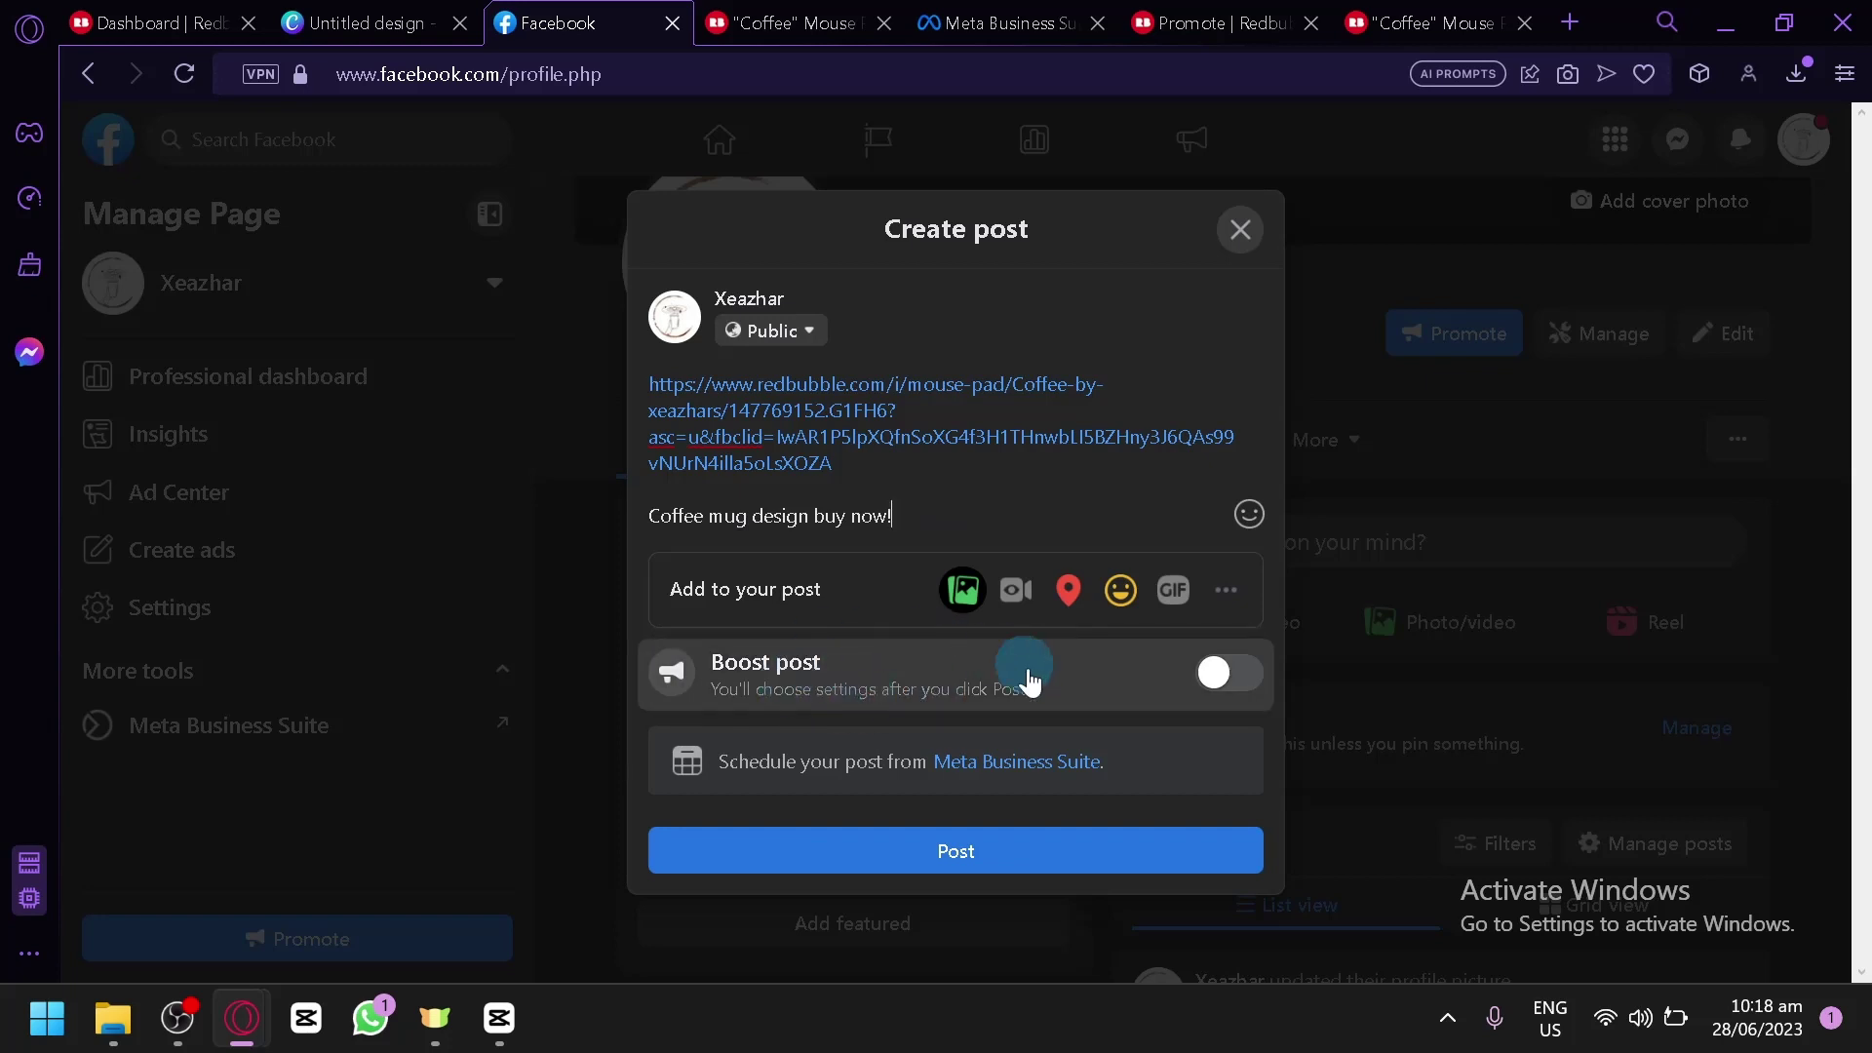
Turn on Boost post, publish the post, and leave the boost setup page without boosting.
{"action": "left_click", "coordinate": [1221, 672]}
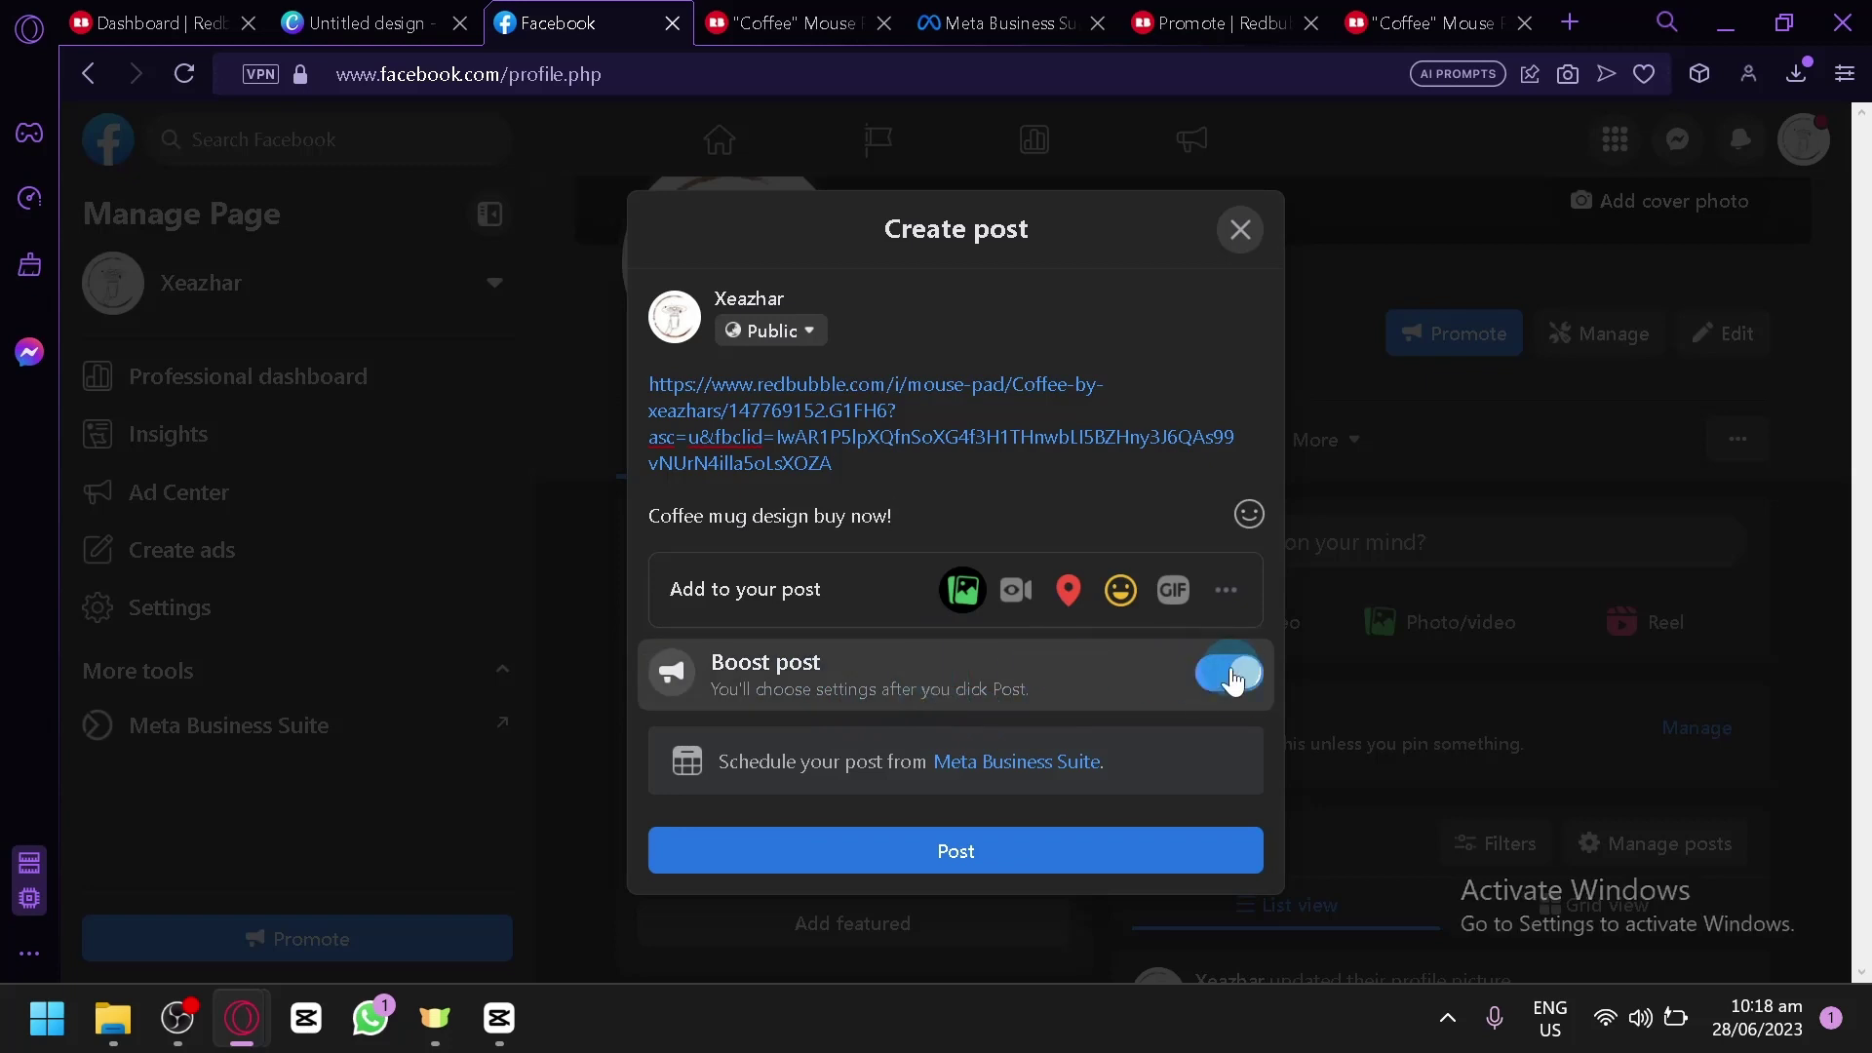
{"action": "left_click", "coordinate": [1043, 866]}
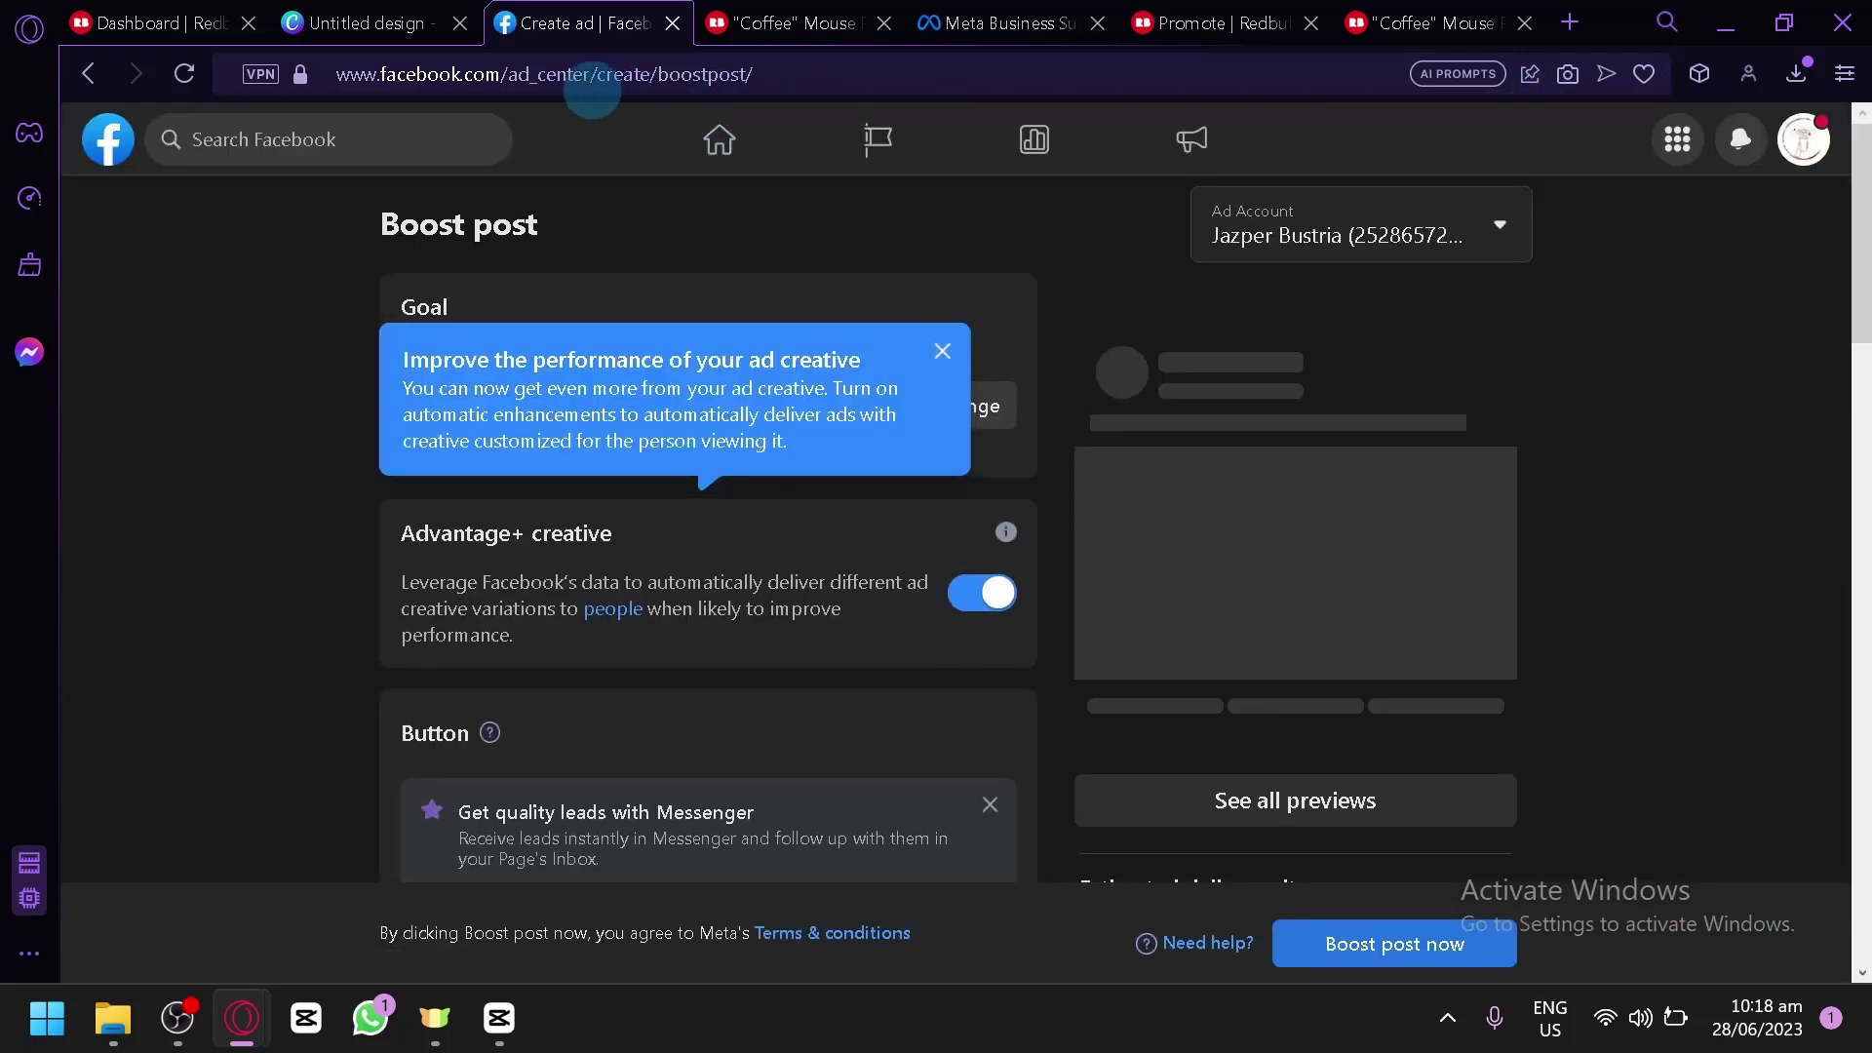
{"action": "left_click", "coordinate": [756, 148]}
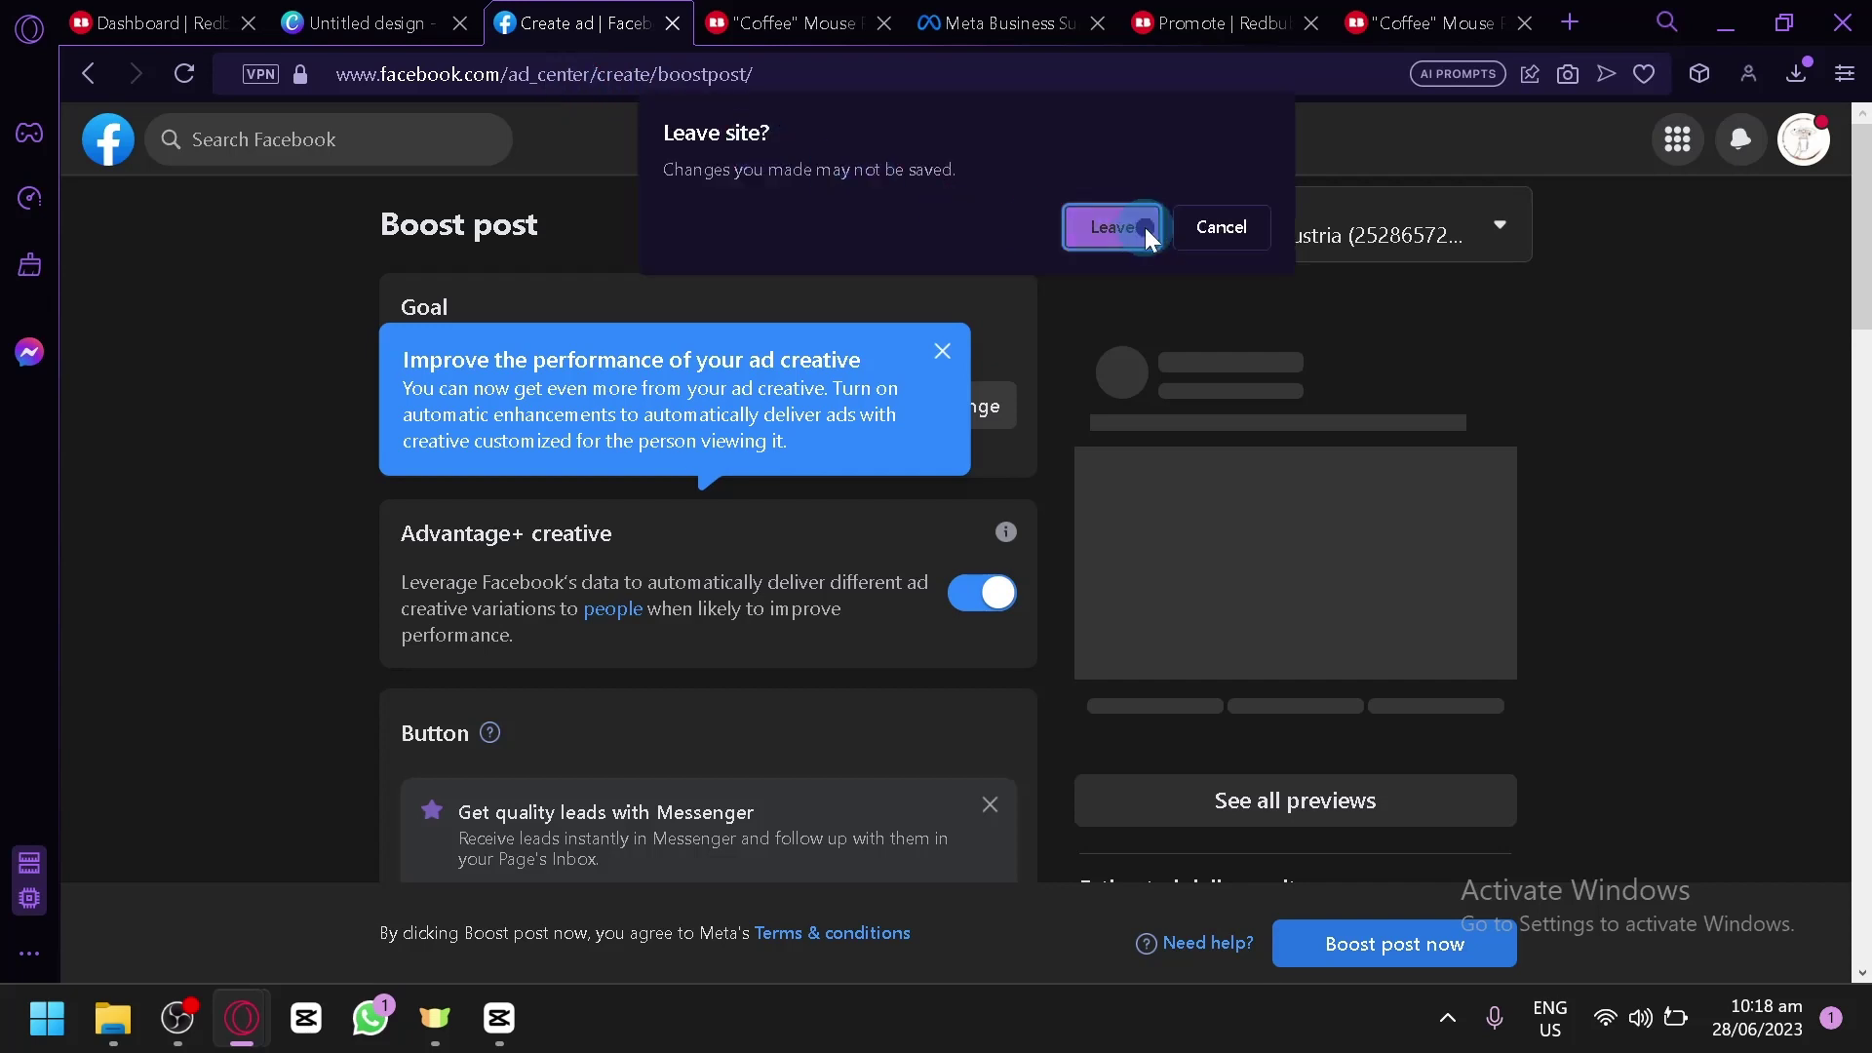
{"action": "left_click", "coordinate": [1136, 227]}
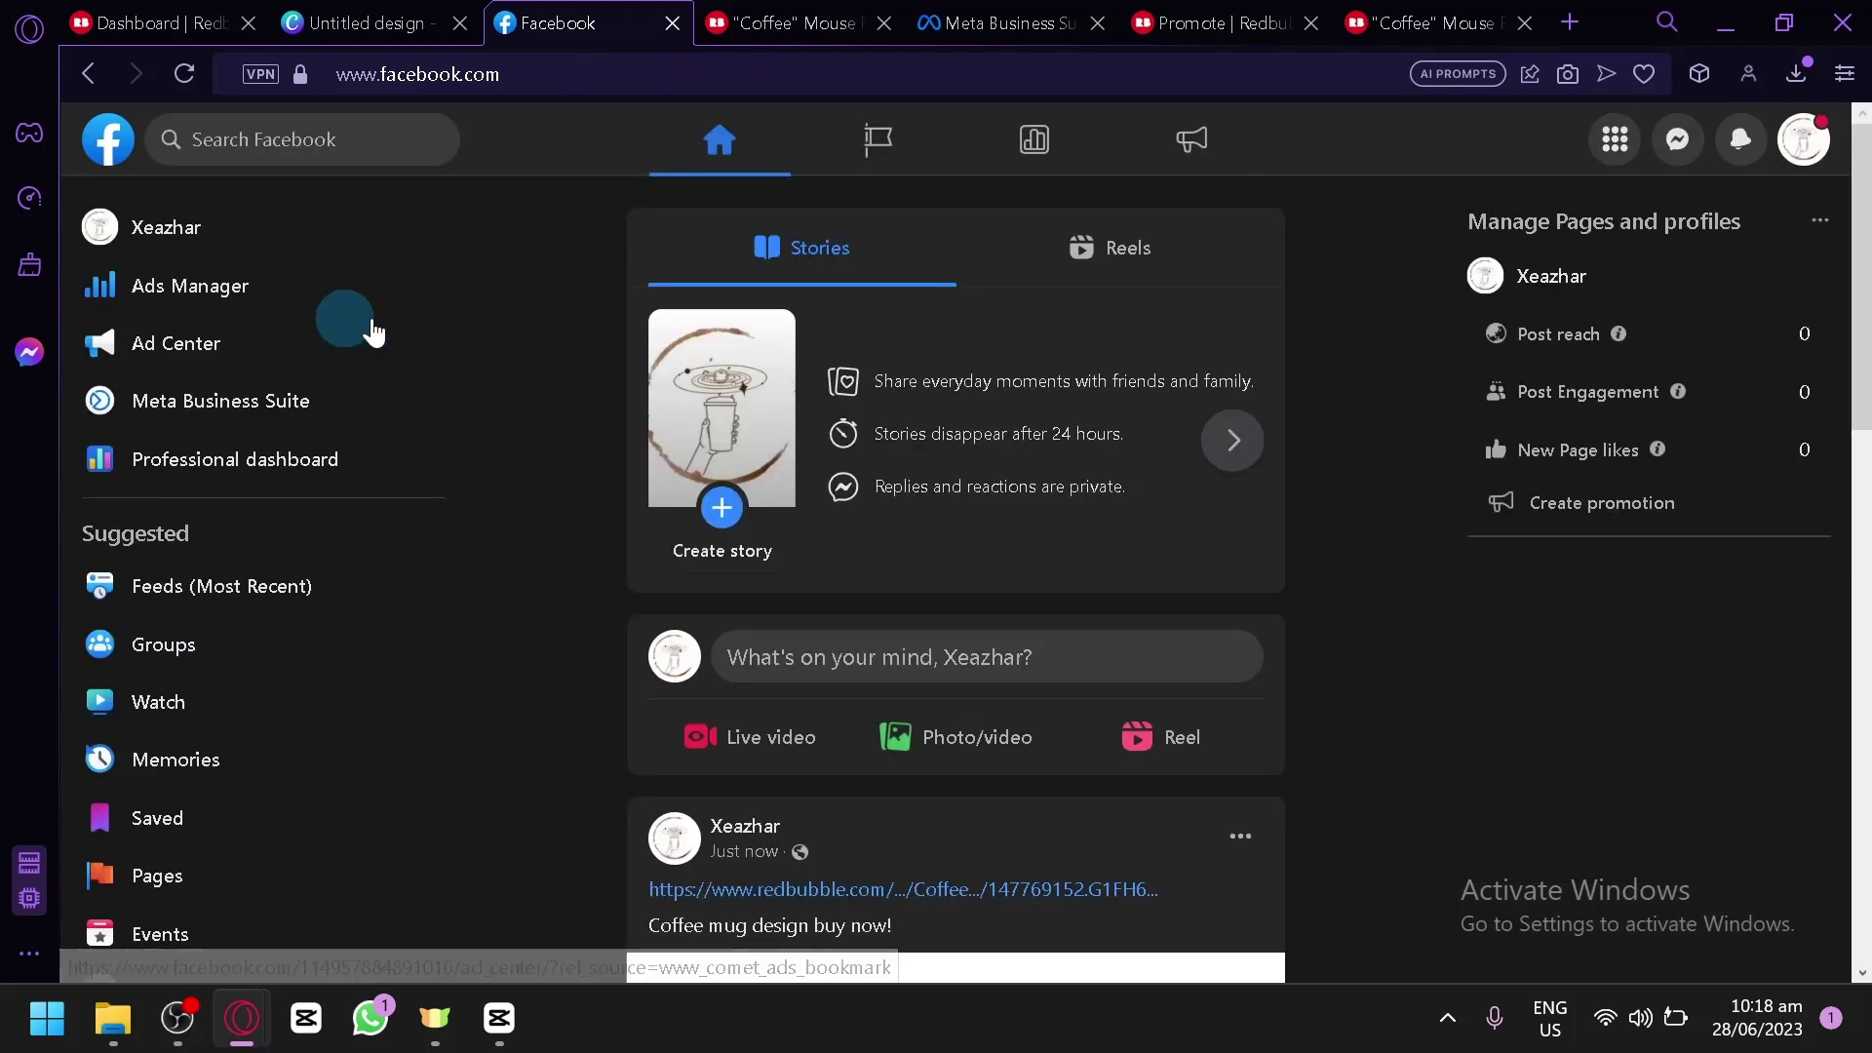
{"action": "left_click", "coordinate": [187, 226]}
{"action": "scroll", "coordinate": [1218, 575], "scroll_direction": "down", "scroll_amount": 5}
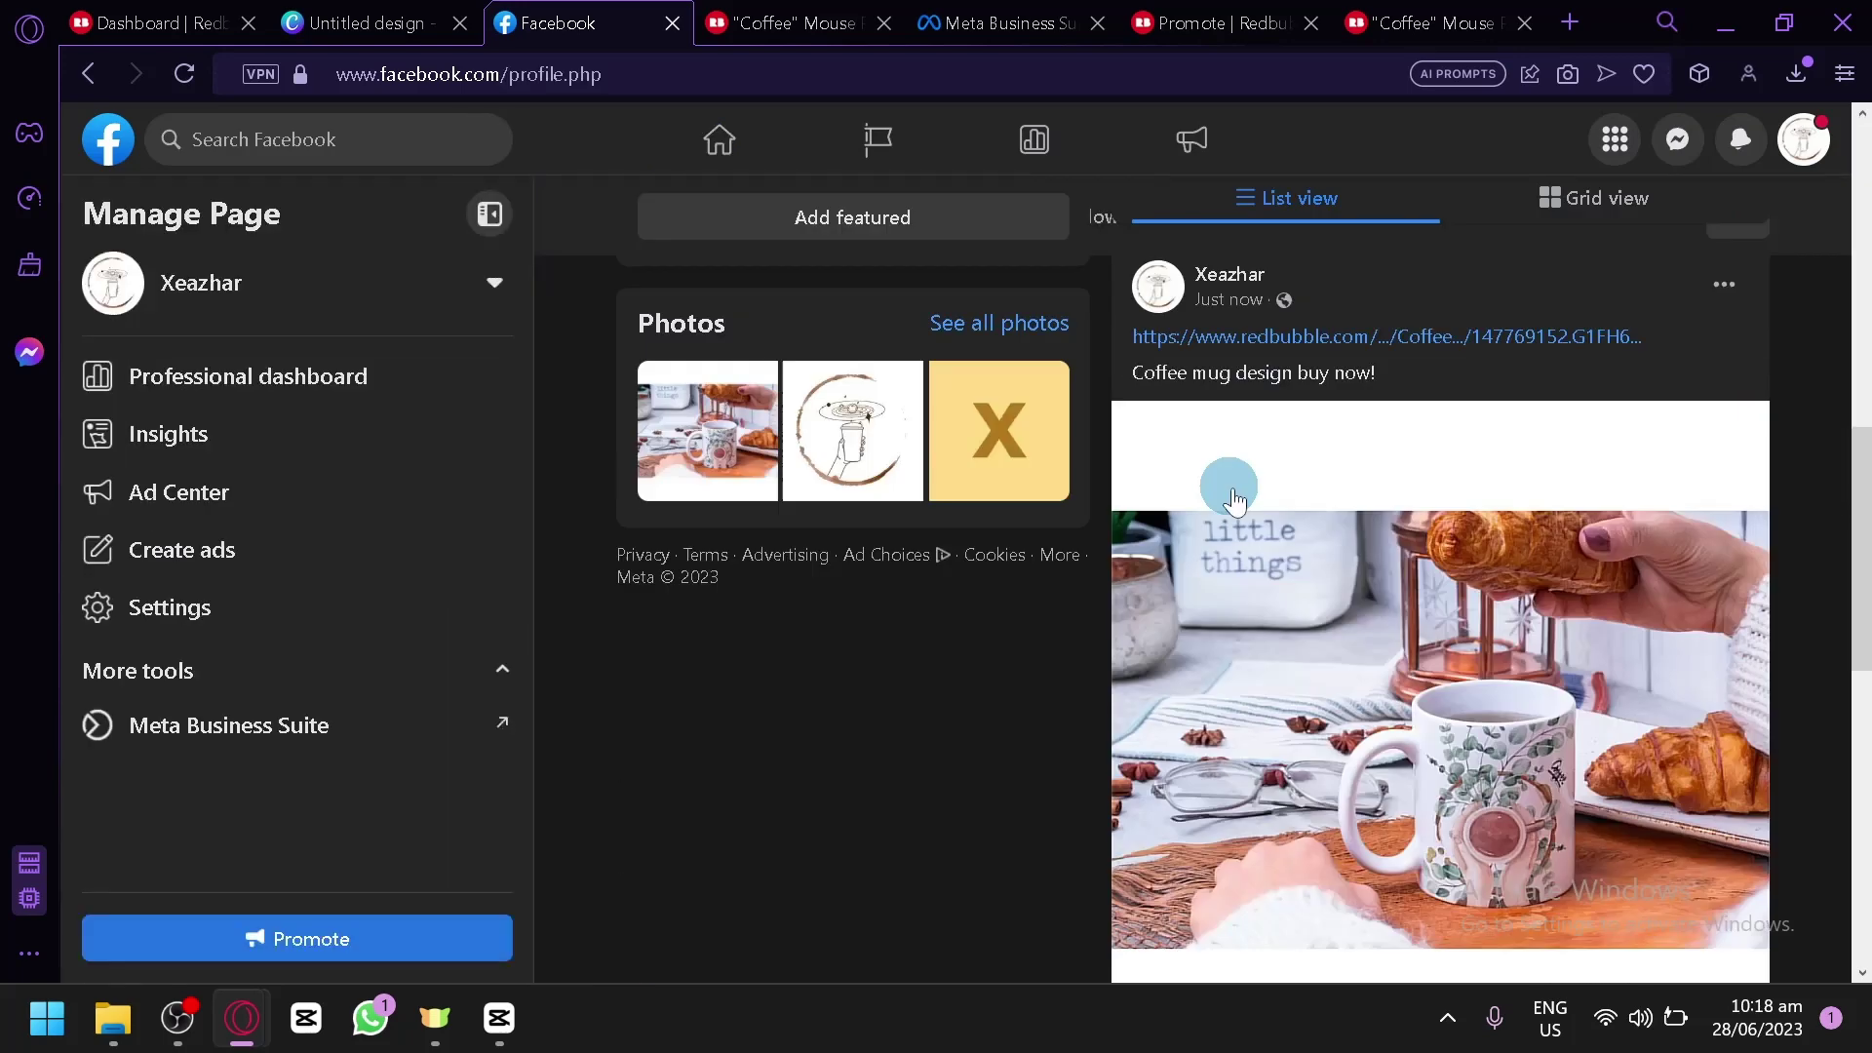
{"action": "scroll", "coordinate": [1688, 422], "scroll_direction": "down", "scroll_amount": 3}
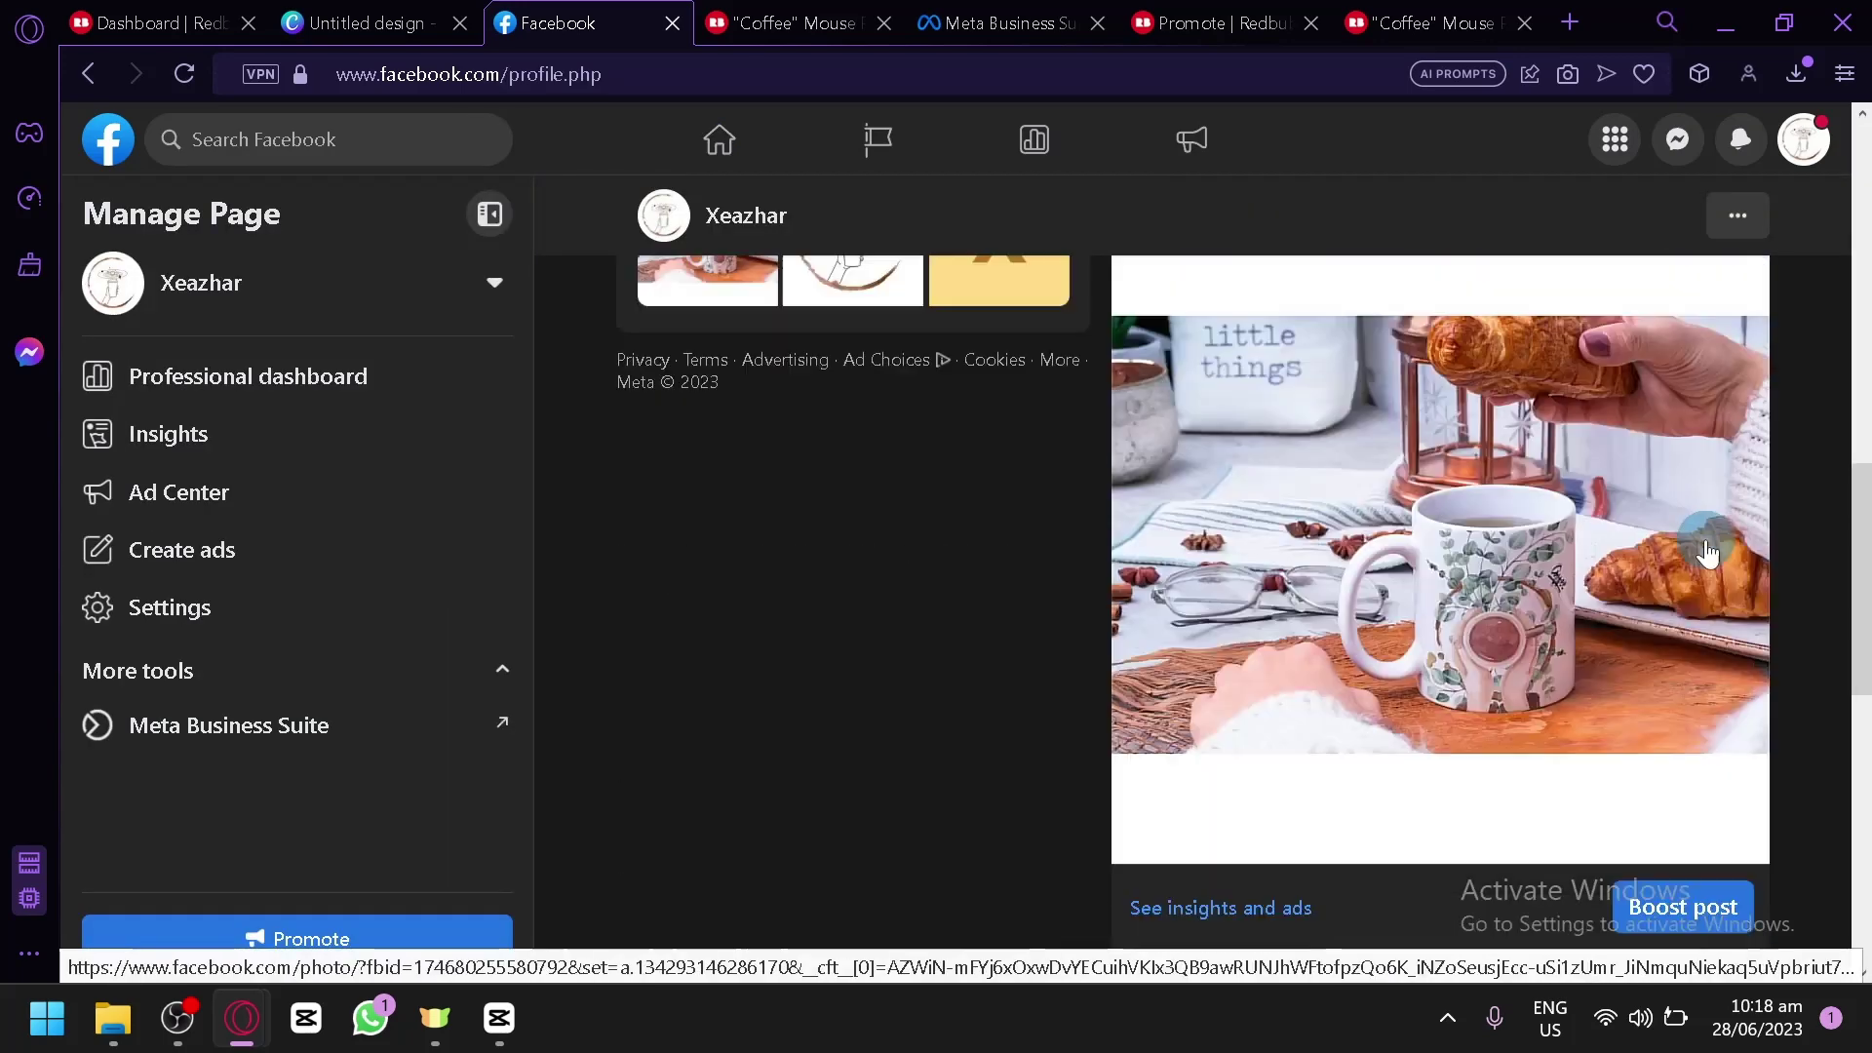
{"action": "scroll", "coordinate": [1358, 367], "scroll_direction": "up", "scroll_amount": 3}
{"action": "scroll", "coordinate": [1496, 451], "scroll_direction": "down", "scroll_amount": 5}
{"action": "scroll", "coordinate": [1560, 526], "scroll_direction": "up", "scroll_amount": 4}
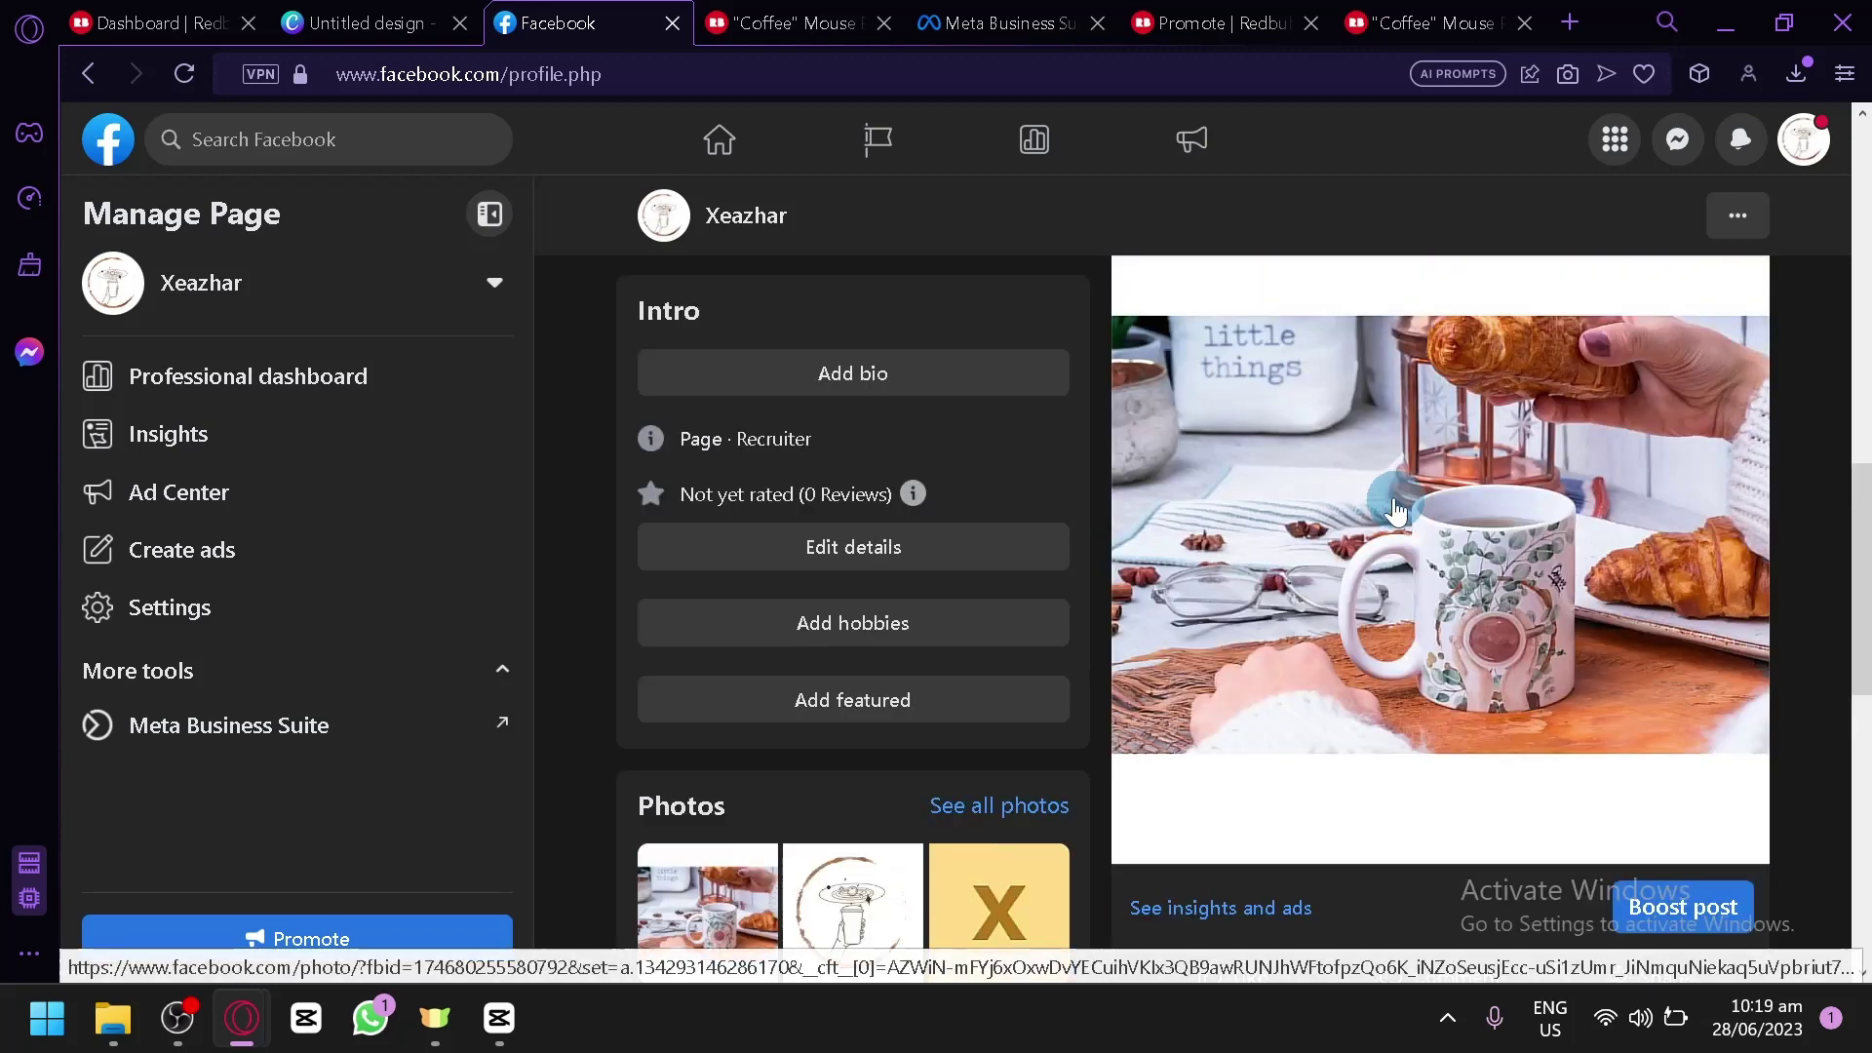
{"action": "scroll", "coordinate": [1151, 394], "scroll_direction": "up", "scroll_amount": 6}
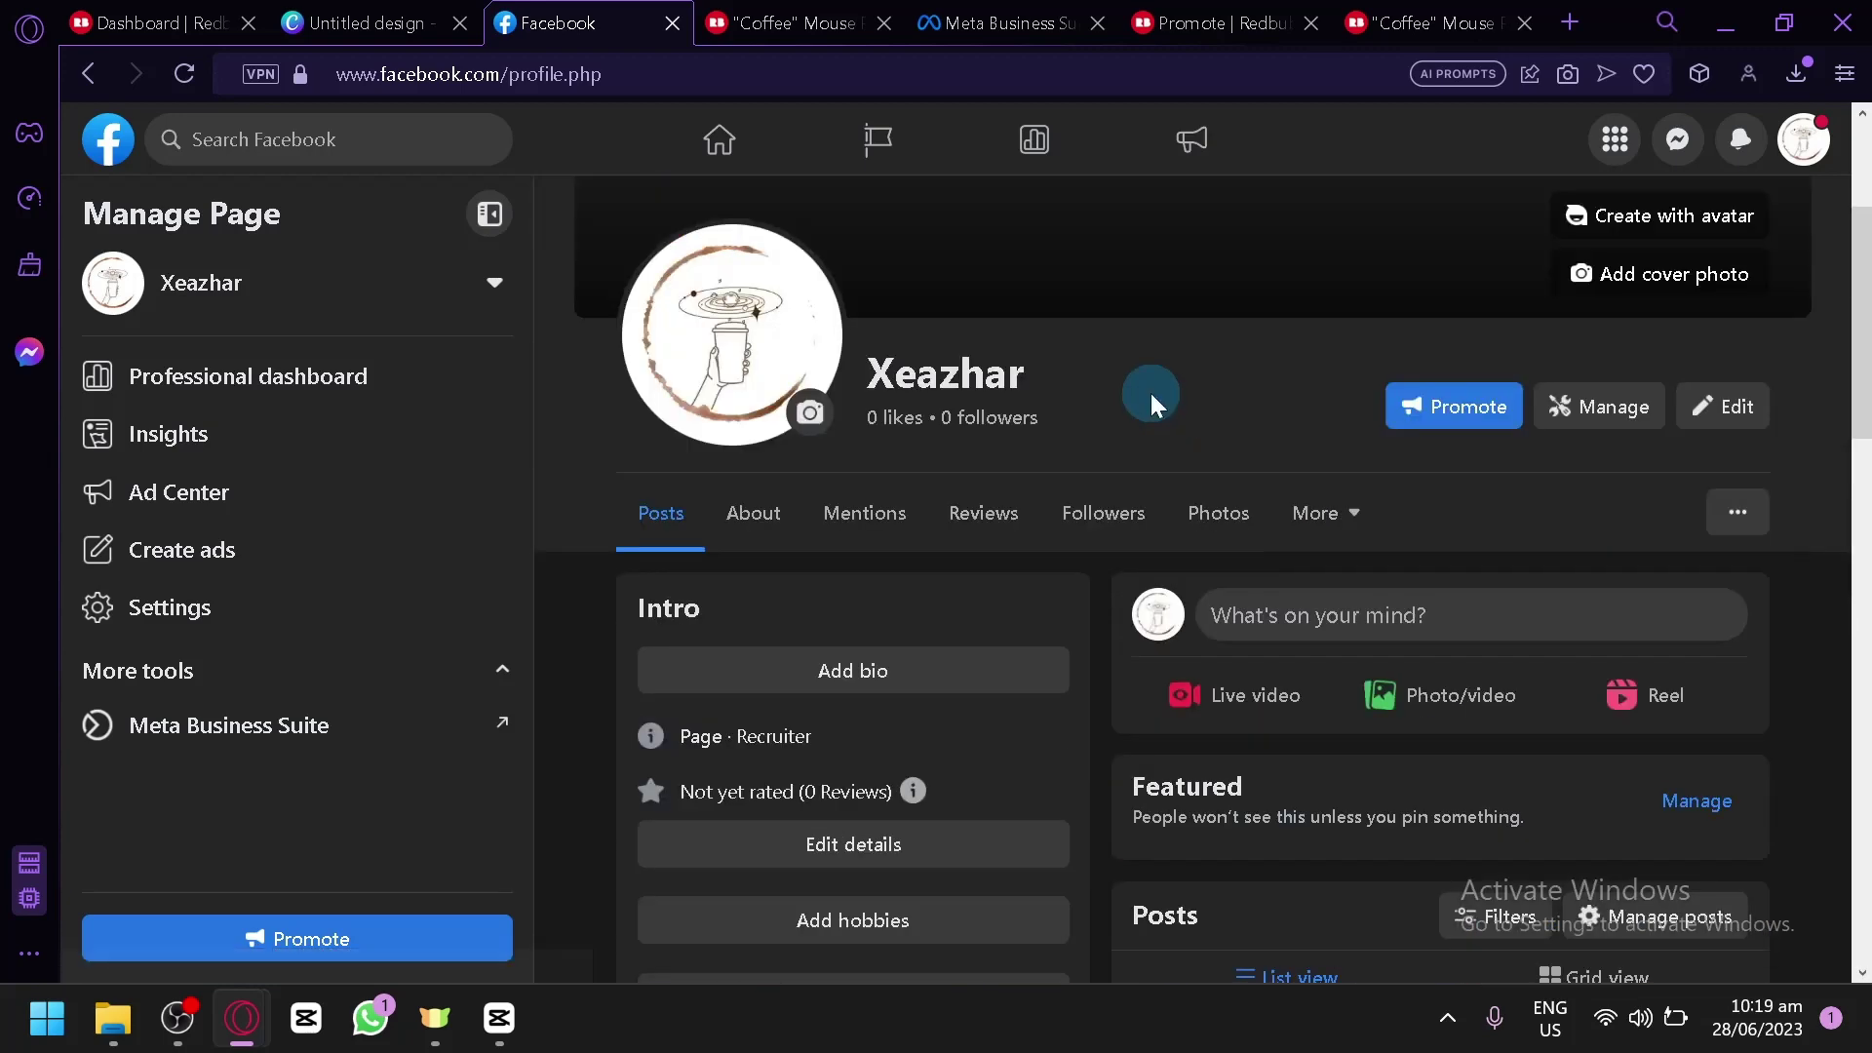
{"action": "scroll", "coordinate": [1404, 466], "scroll_direction": "down", "scroll_amount": 10}
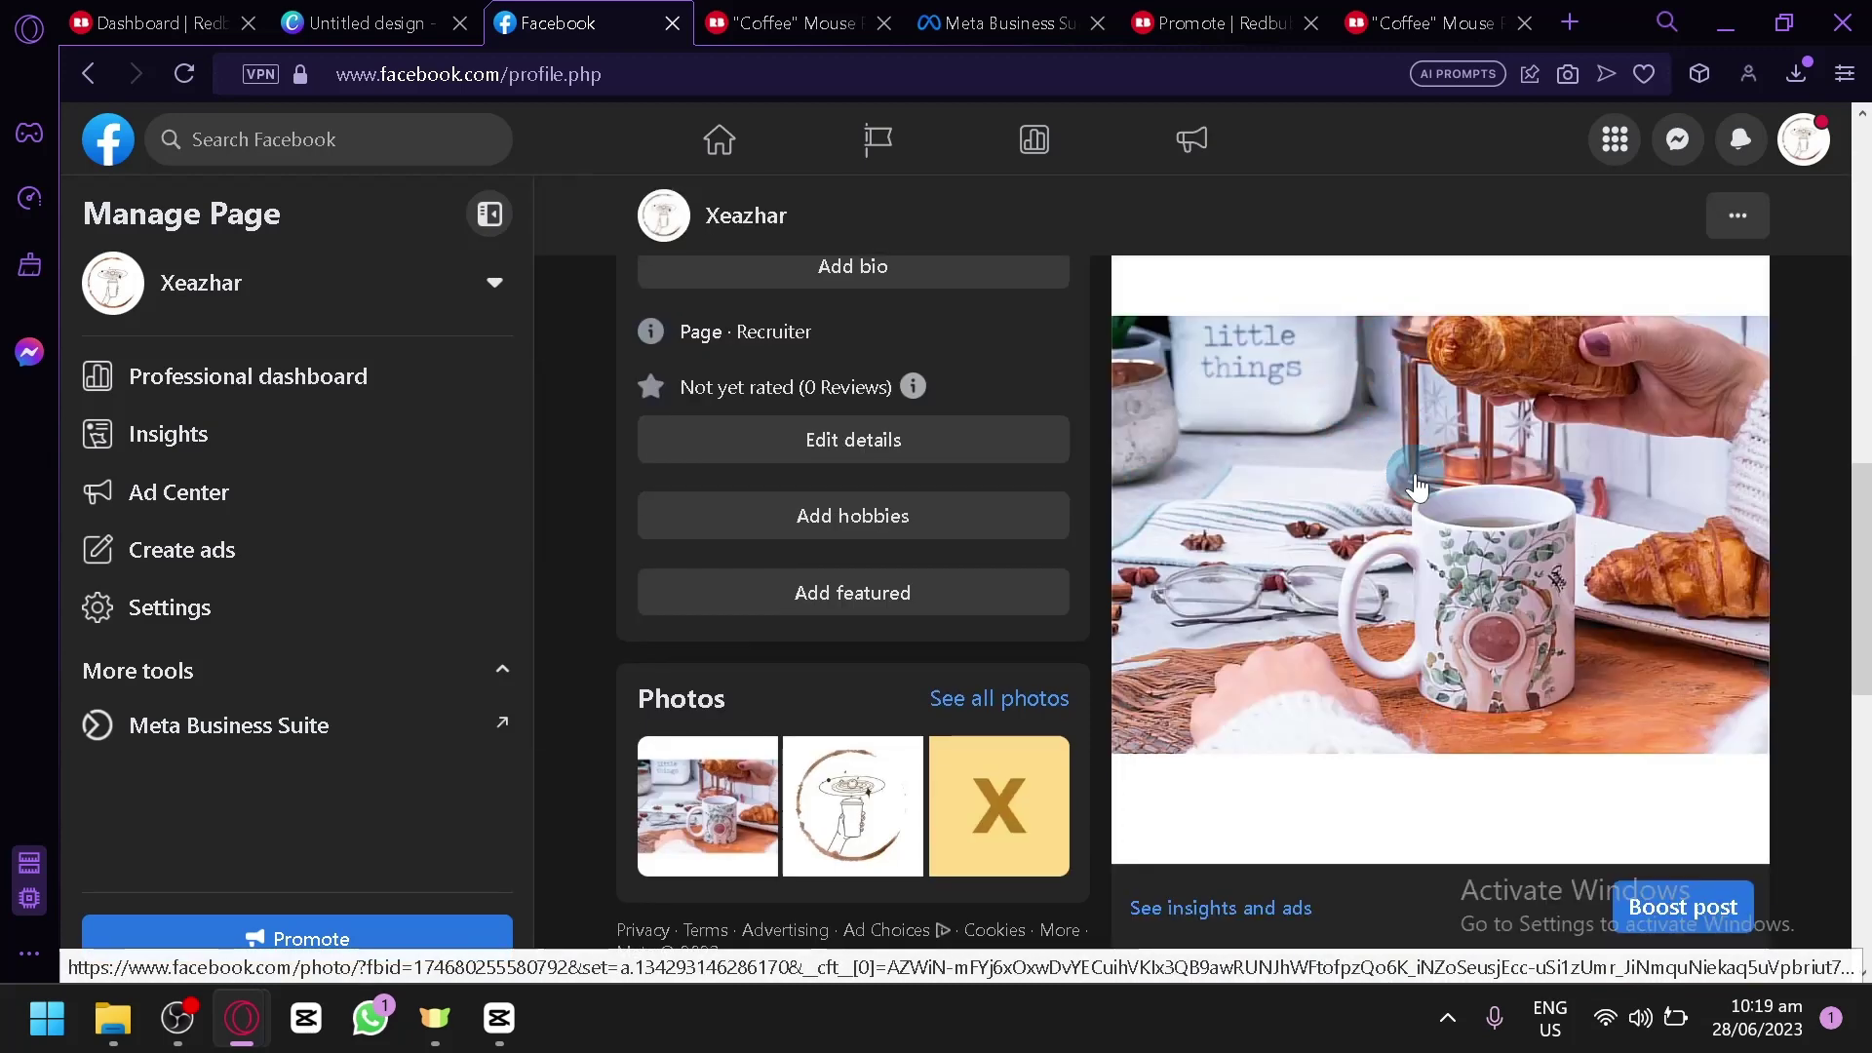
{"action": "scroll", "coordinate": [1404, 466], "scroll_direction": "up", "scroll_amount": 4}
{"action": "scroll", "coordinate": [1421, 490], "scroll_direction": "down", "scroll_amount": 2}
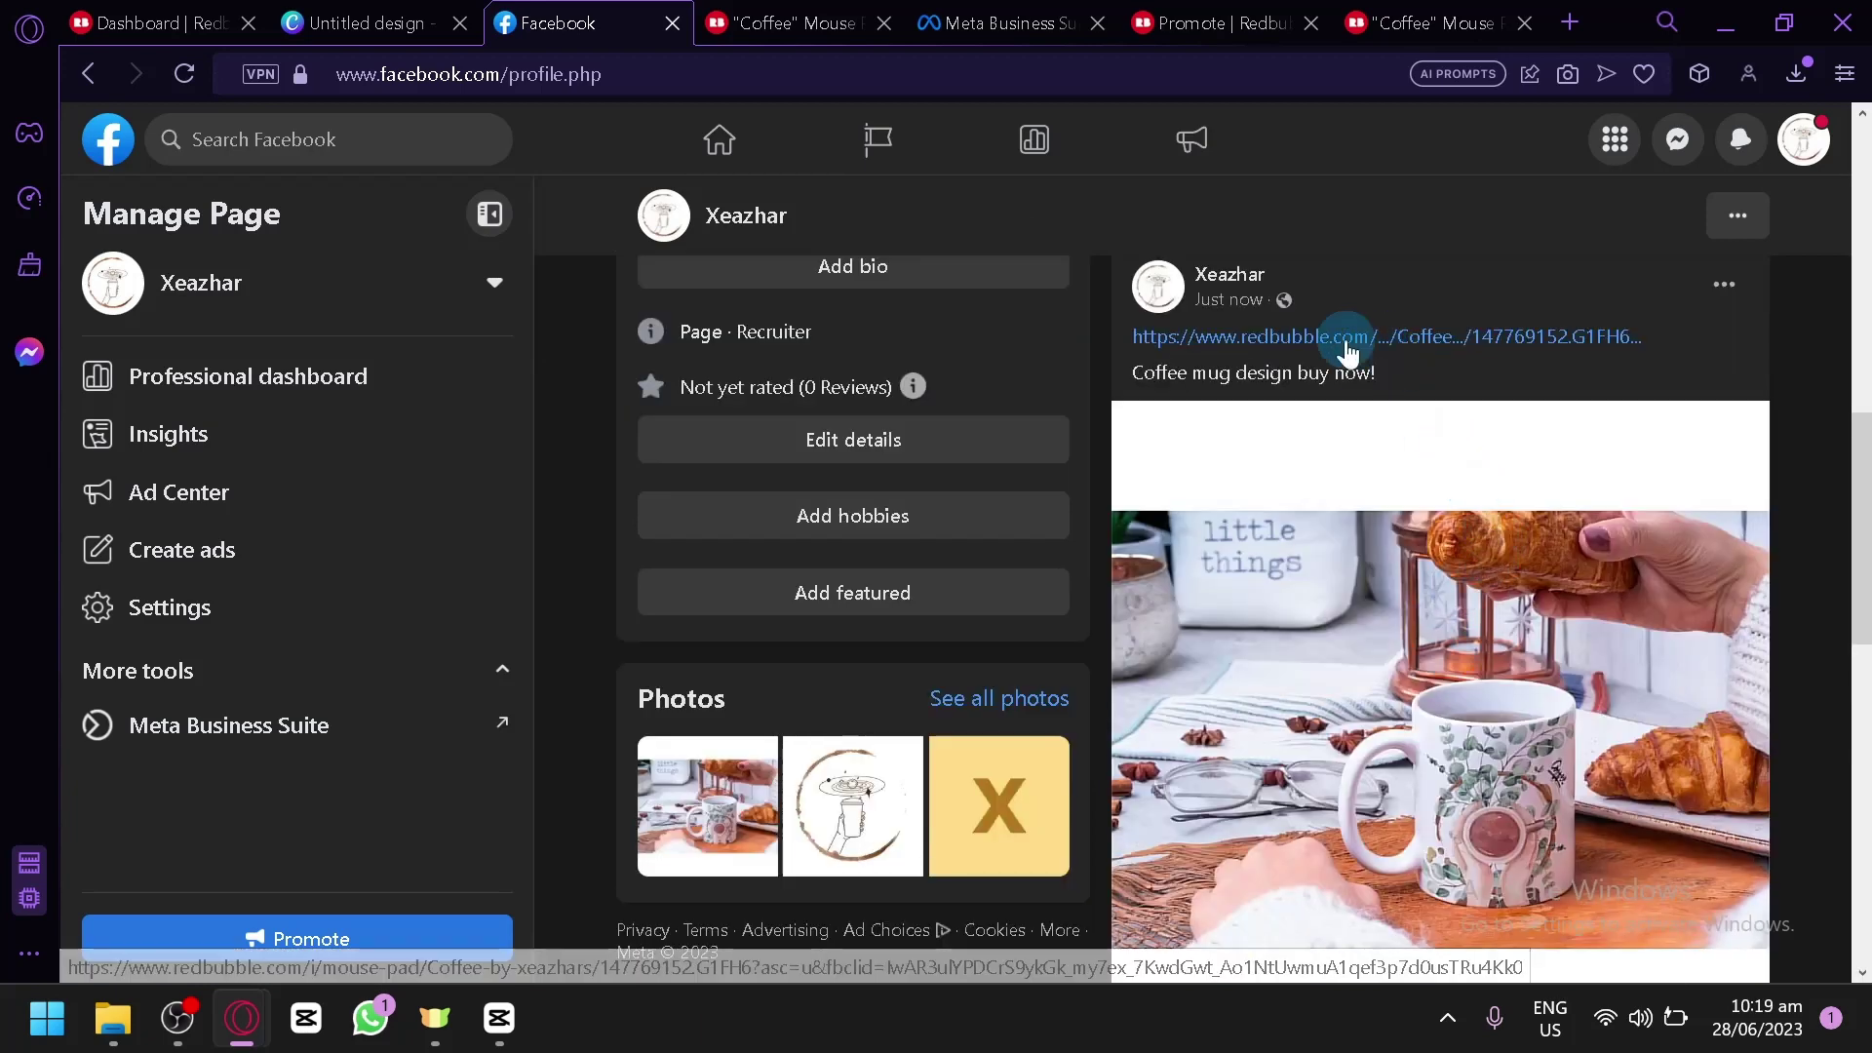
Switch to Meta Business Suite and look through its extra content creation options and the Page's recent posts.
{"action": "left_click", "coordinate": [1009, 23]}
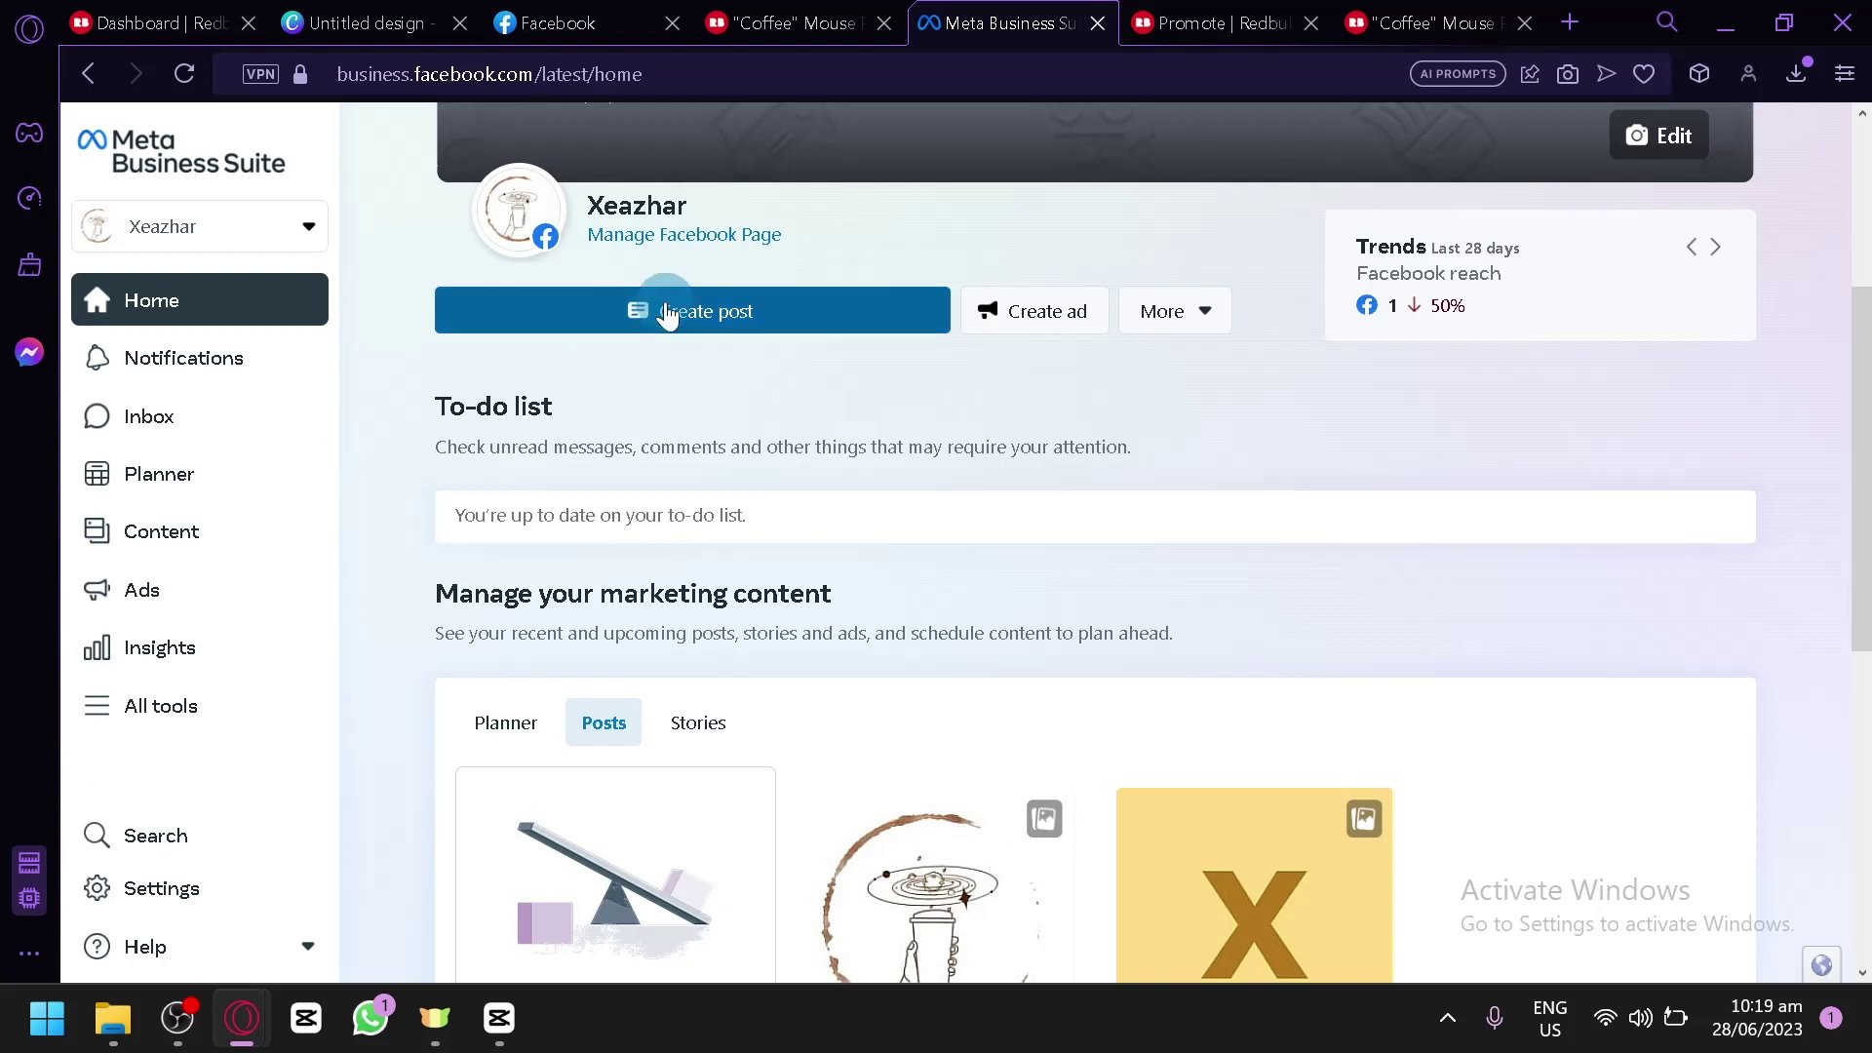
{"action": "left_click", "coordinate": [1204, 320]}
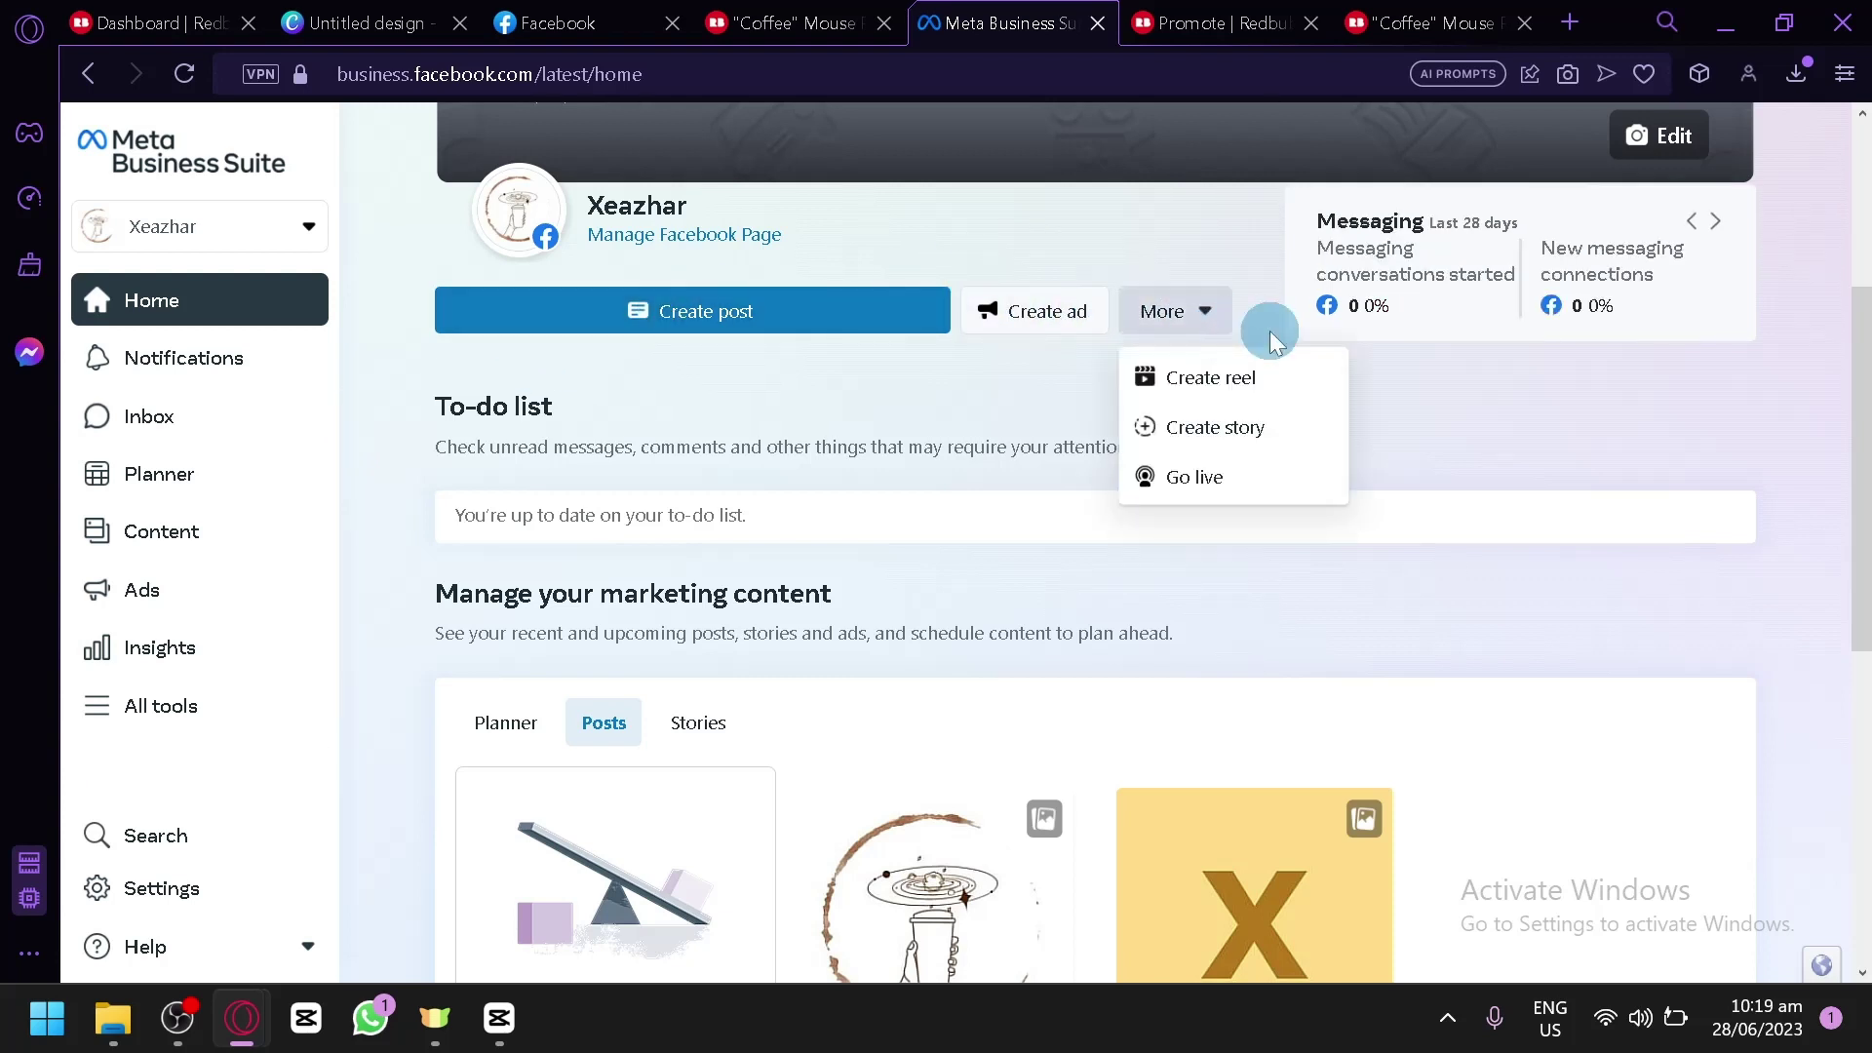
{"action": "left_click", "coordinate": [1221, 304]}
{"action": "scroll", "coordinate": [868, 539], "scroll_direction": "down", "scroll_amount": 2}
{"action": "scroll", "coordinate": [867, 538], "scroll_direction": "down", "scroll_amount": 2}
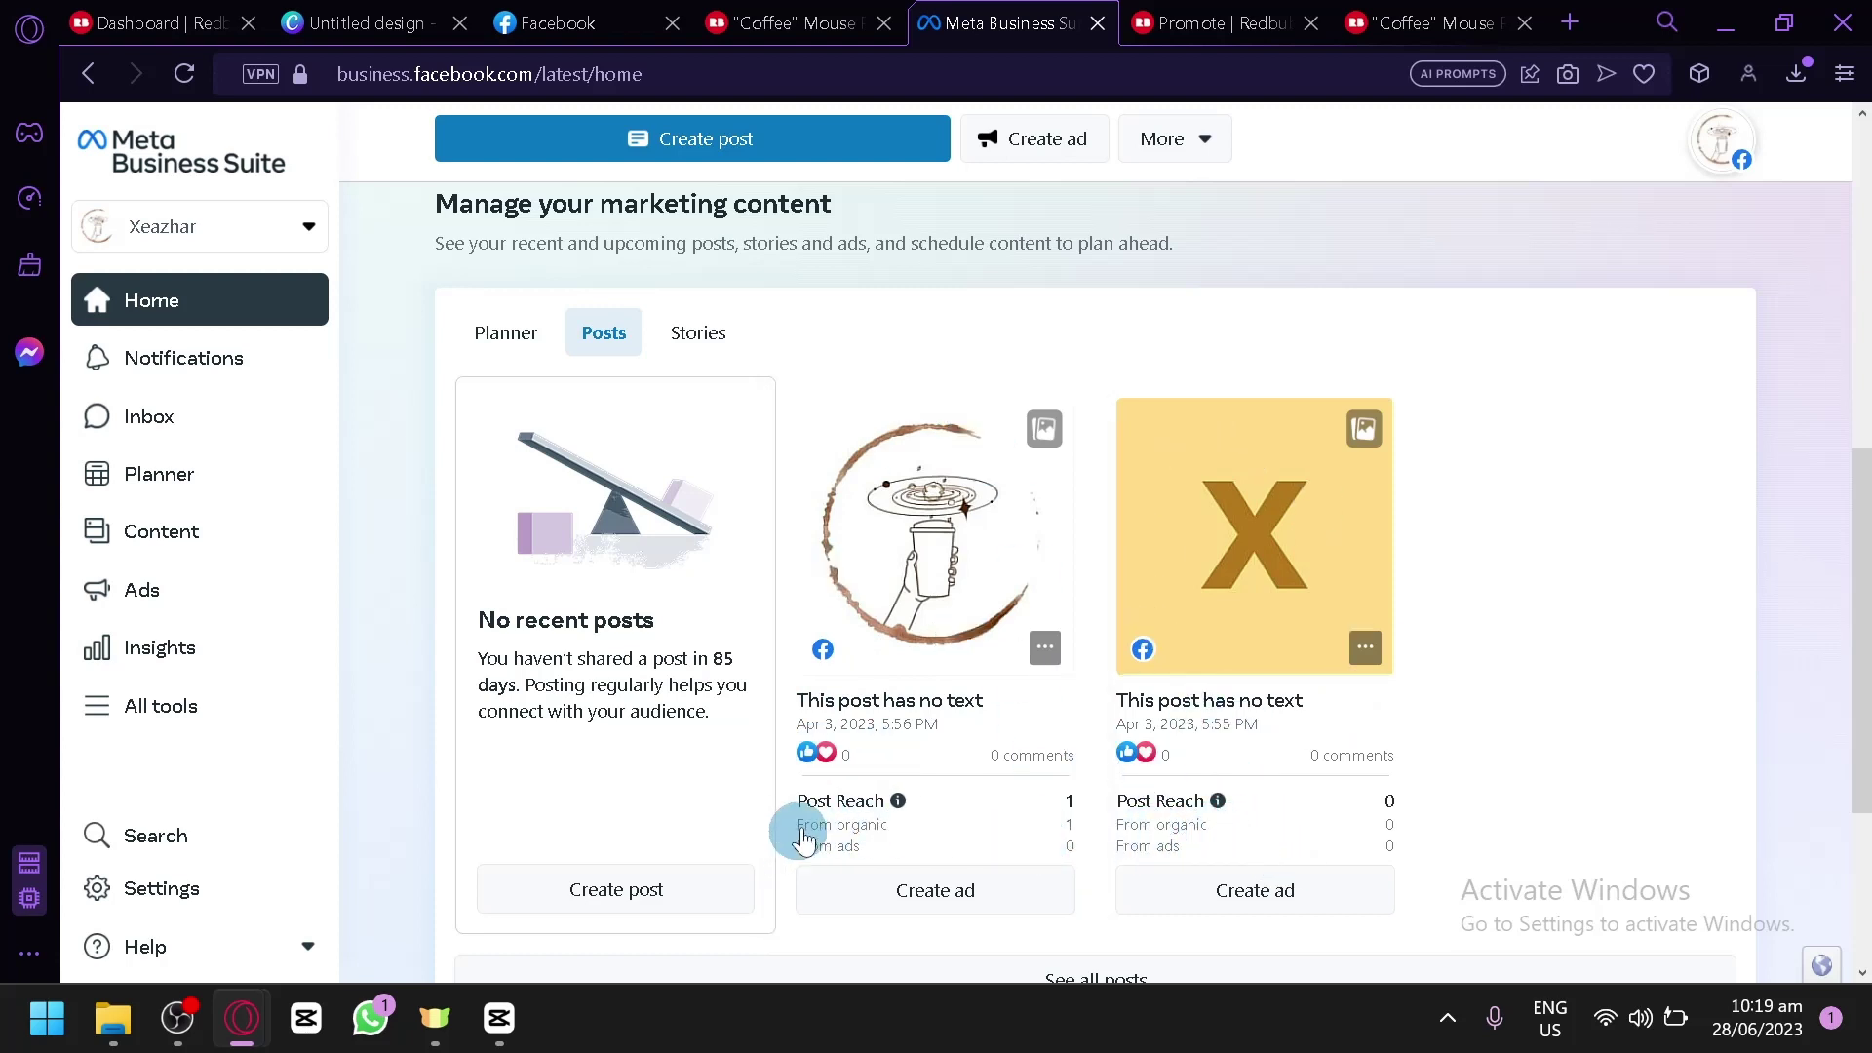
View the Page's notifications and message inbox in Meta Business Suite.
{"action": "left_click", "coordinate": [146, 359]}
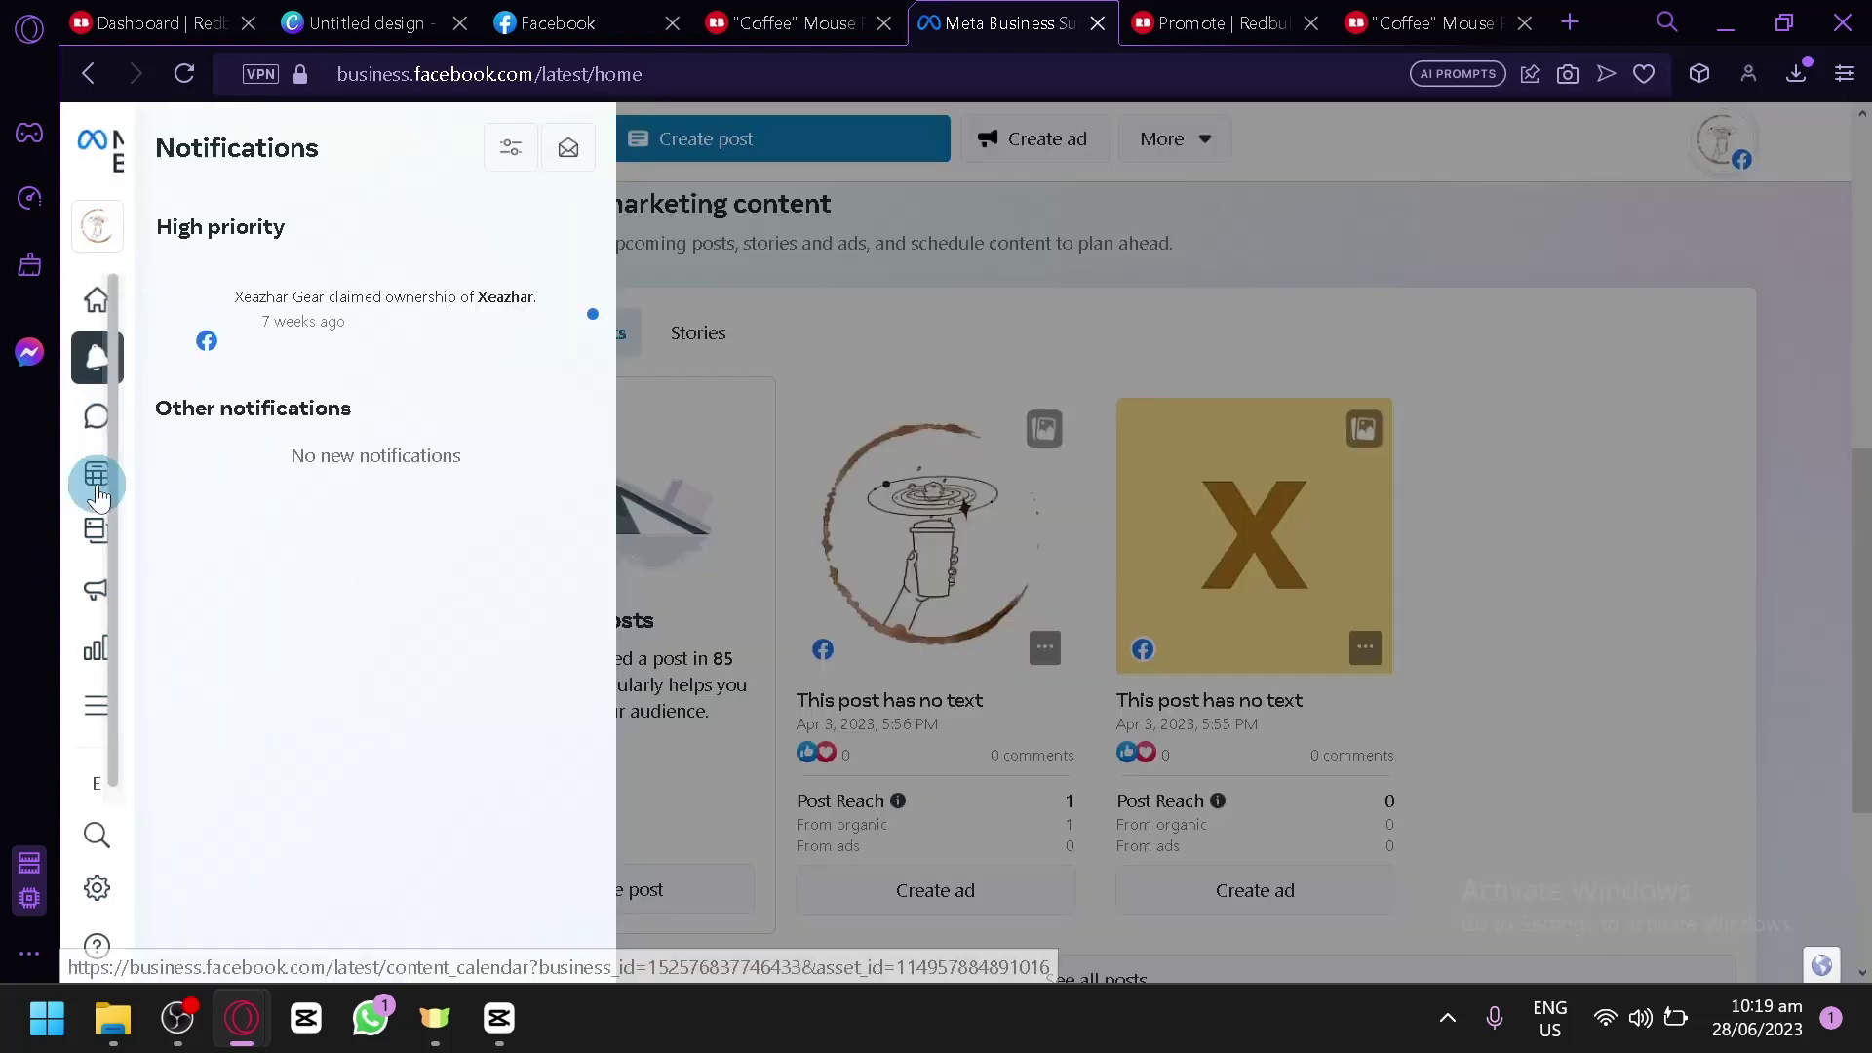
{"action": "left_click", "coordinate": [116, 413]}
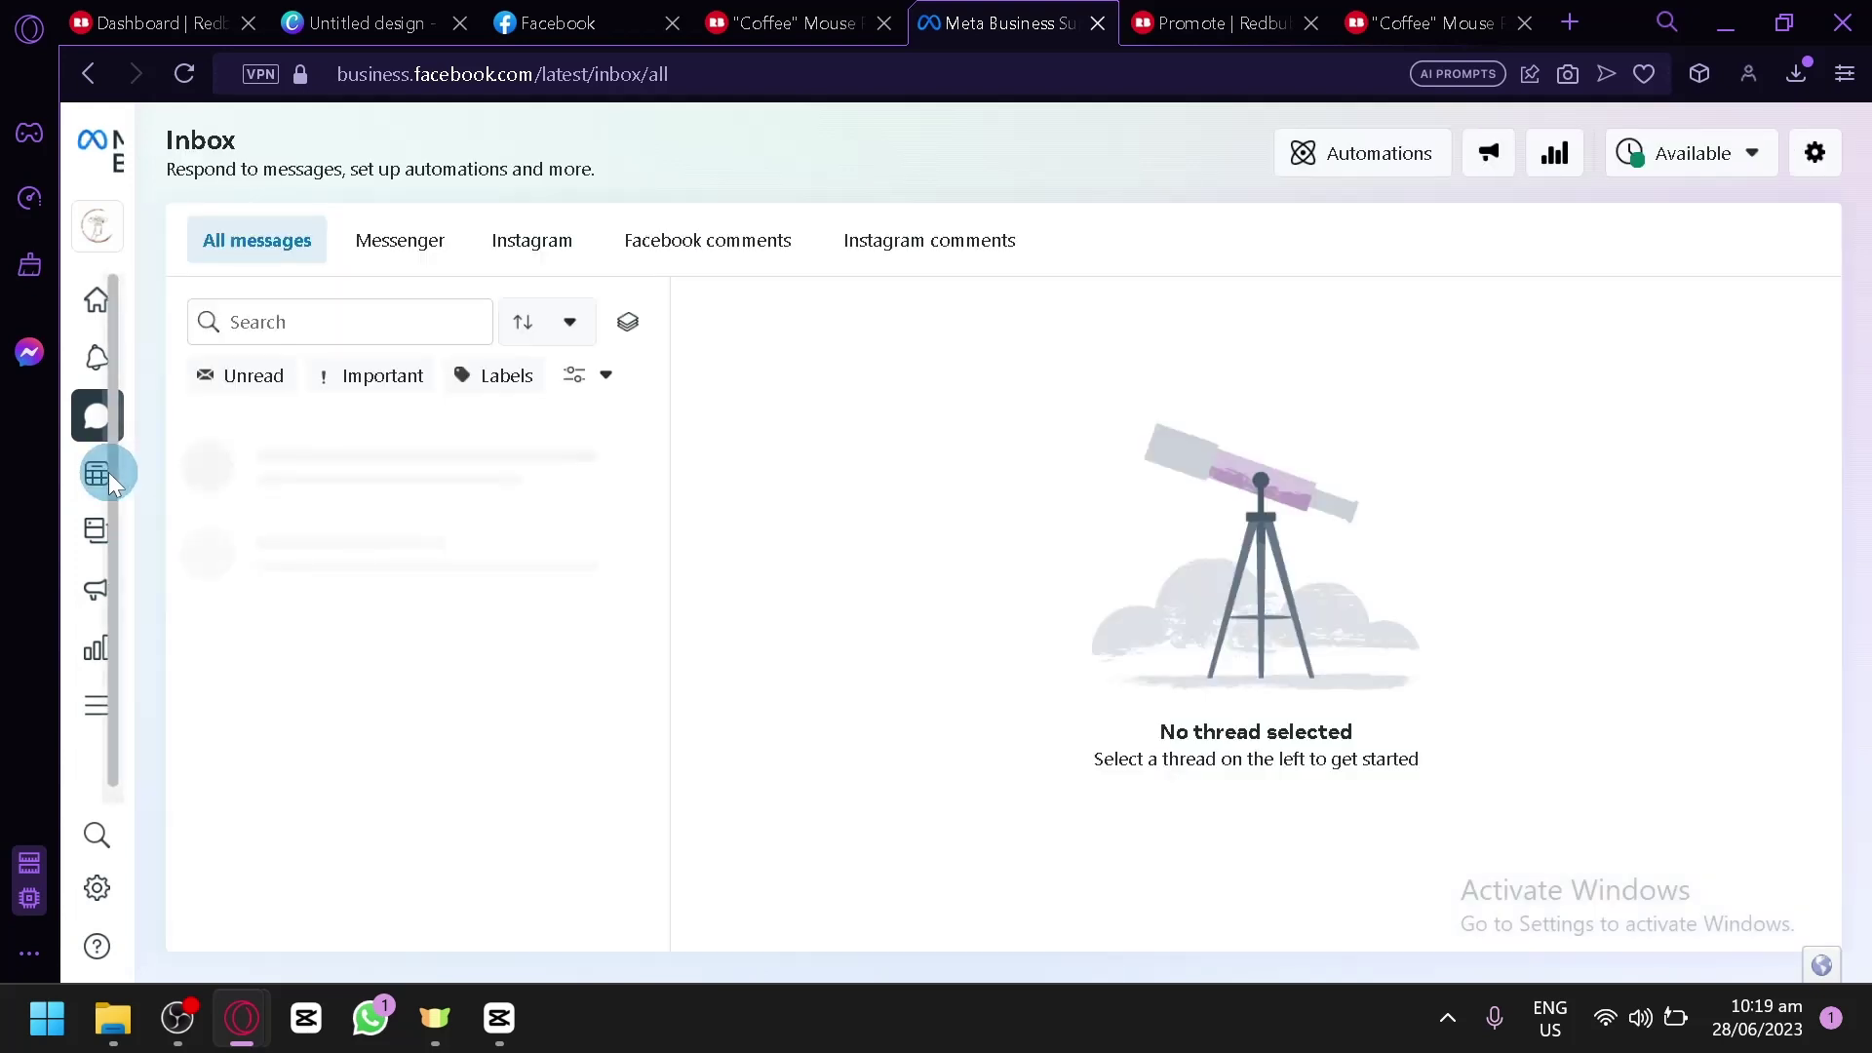
{"action": "mouse_move", "coordinate": [108, 472]}
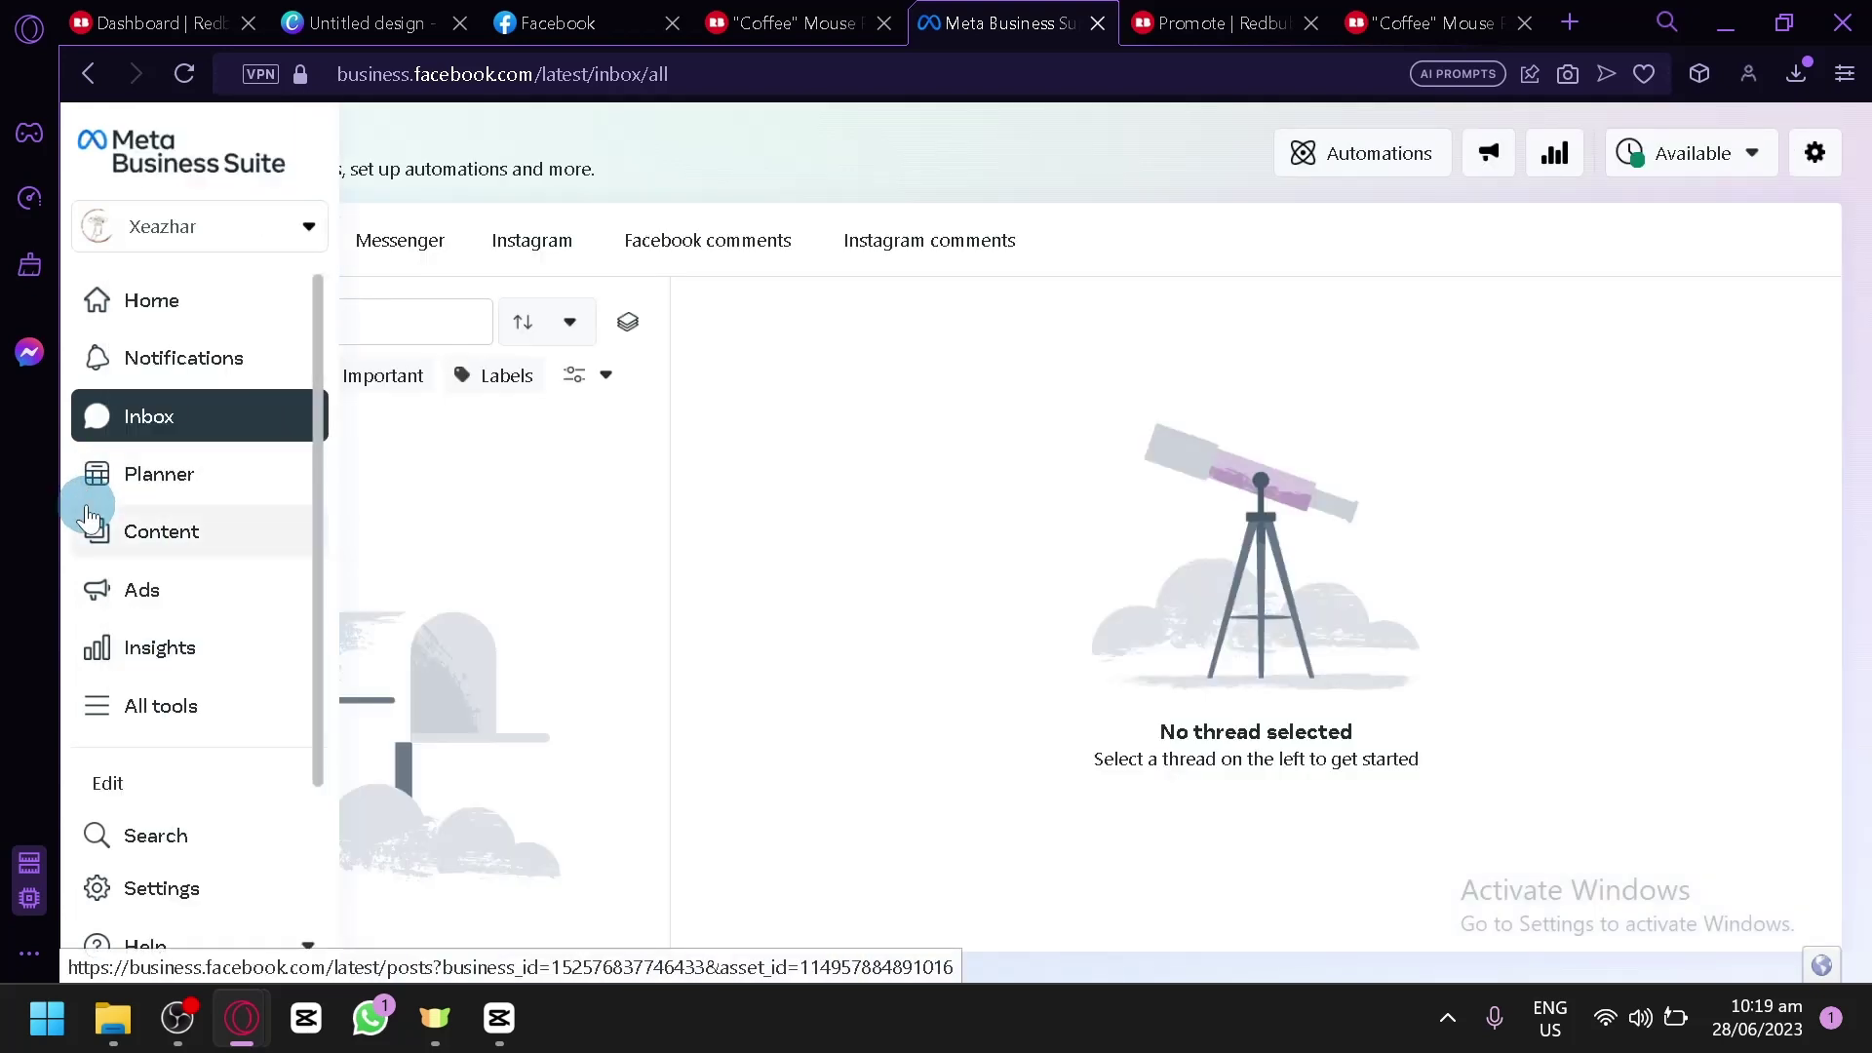
From the Planner, start a post scheduled for Jun 30, 2023 at 10:00 AM and look over its content fields.
{"action": "left_click", "coordinate": [198, 485]}
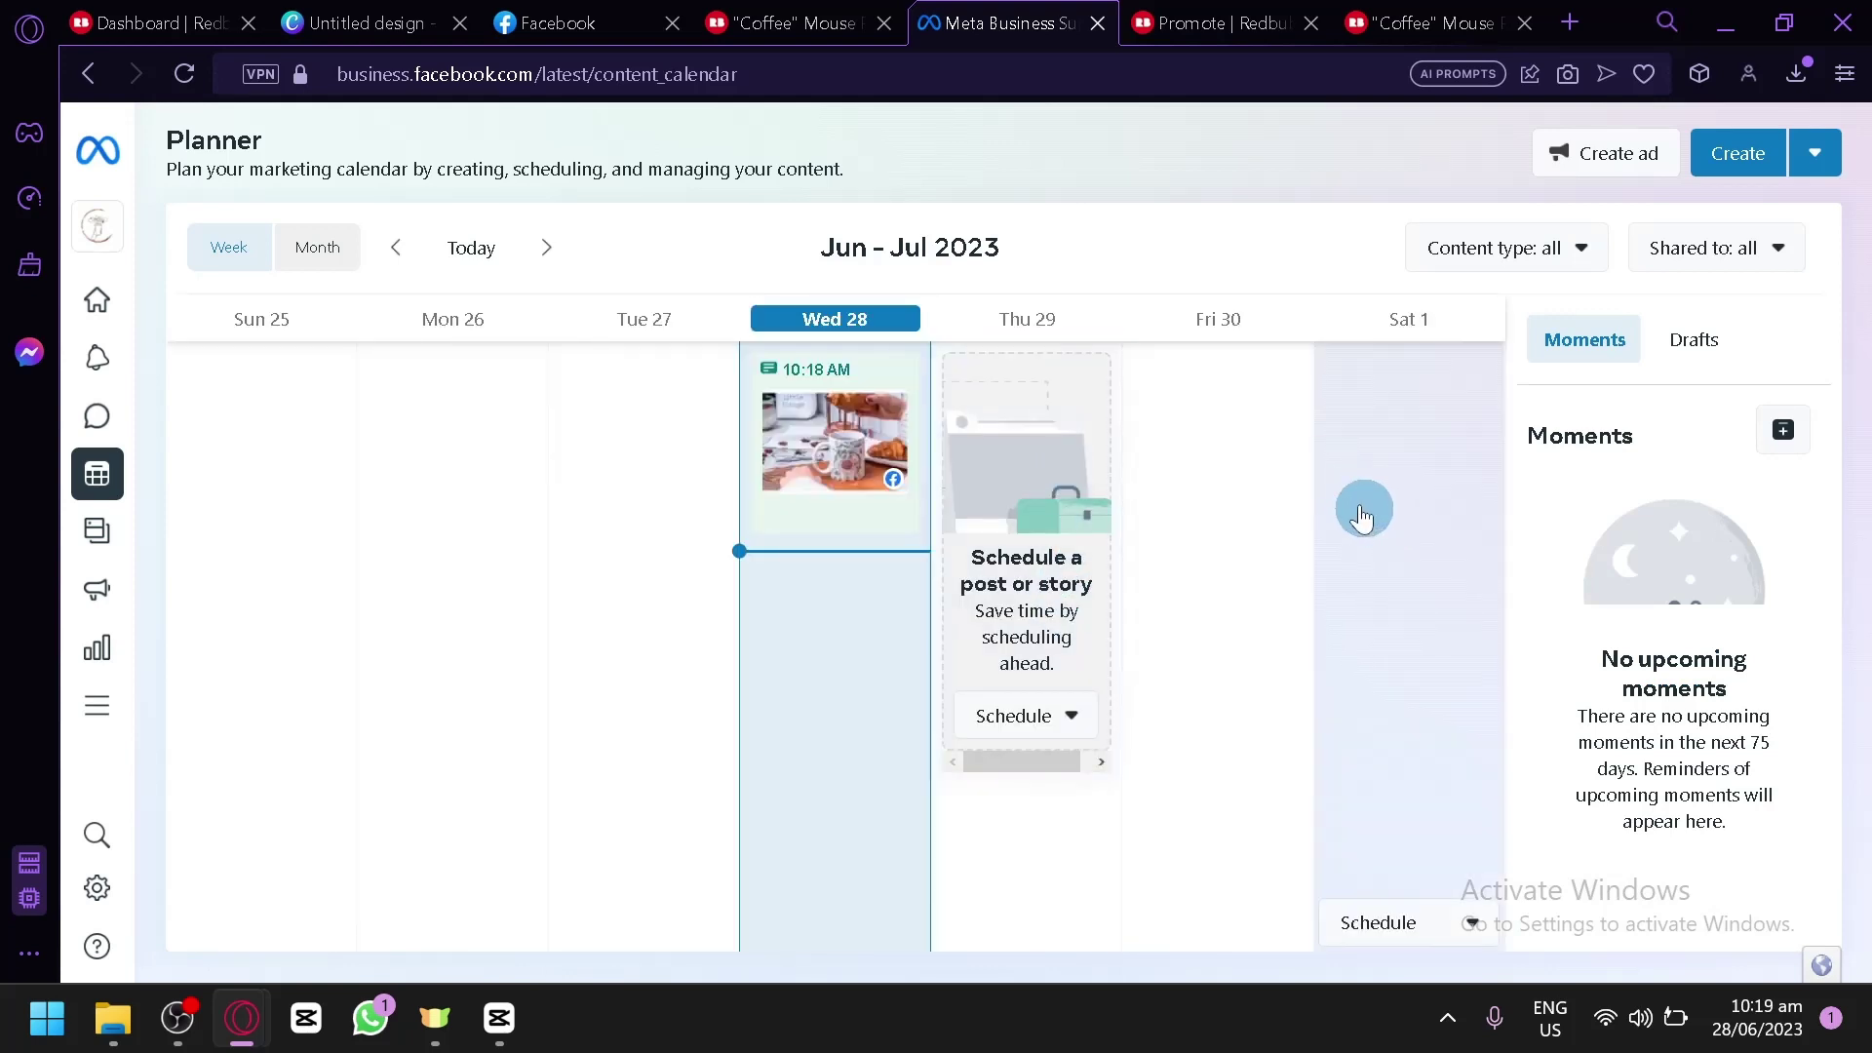
{"action": "left_click", "coordinate": [1196, 526]}
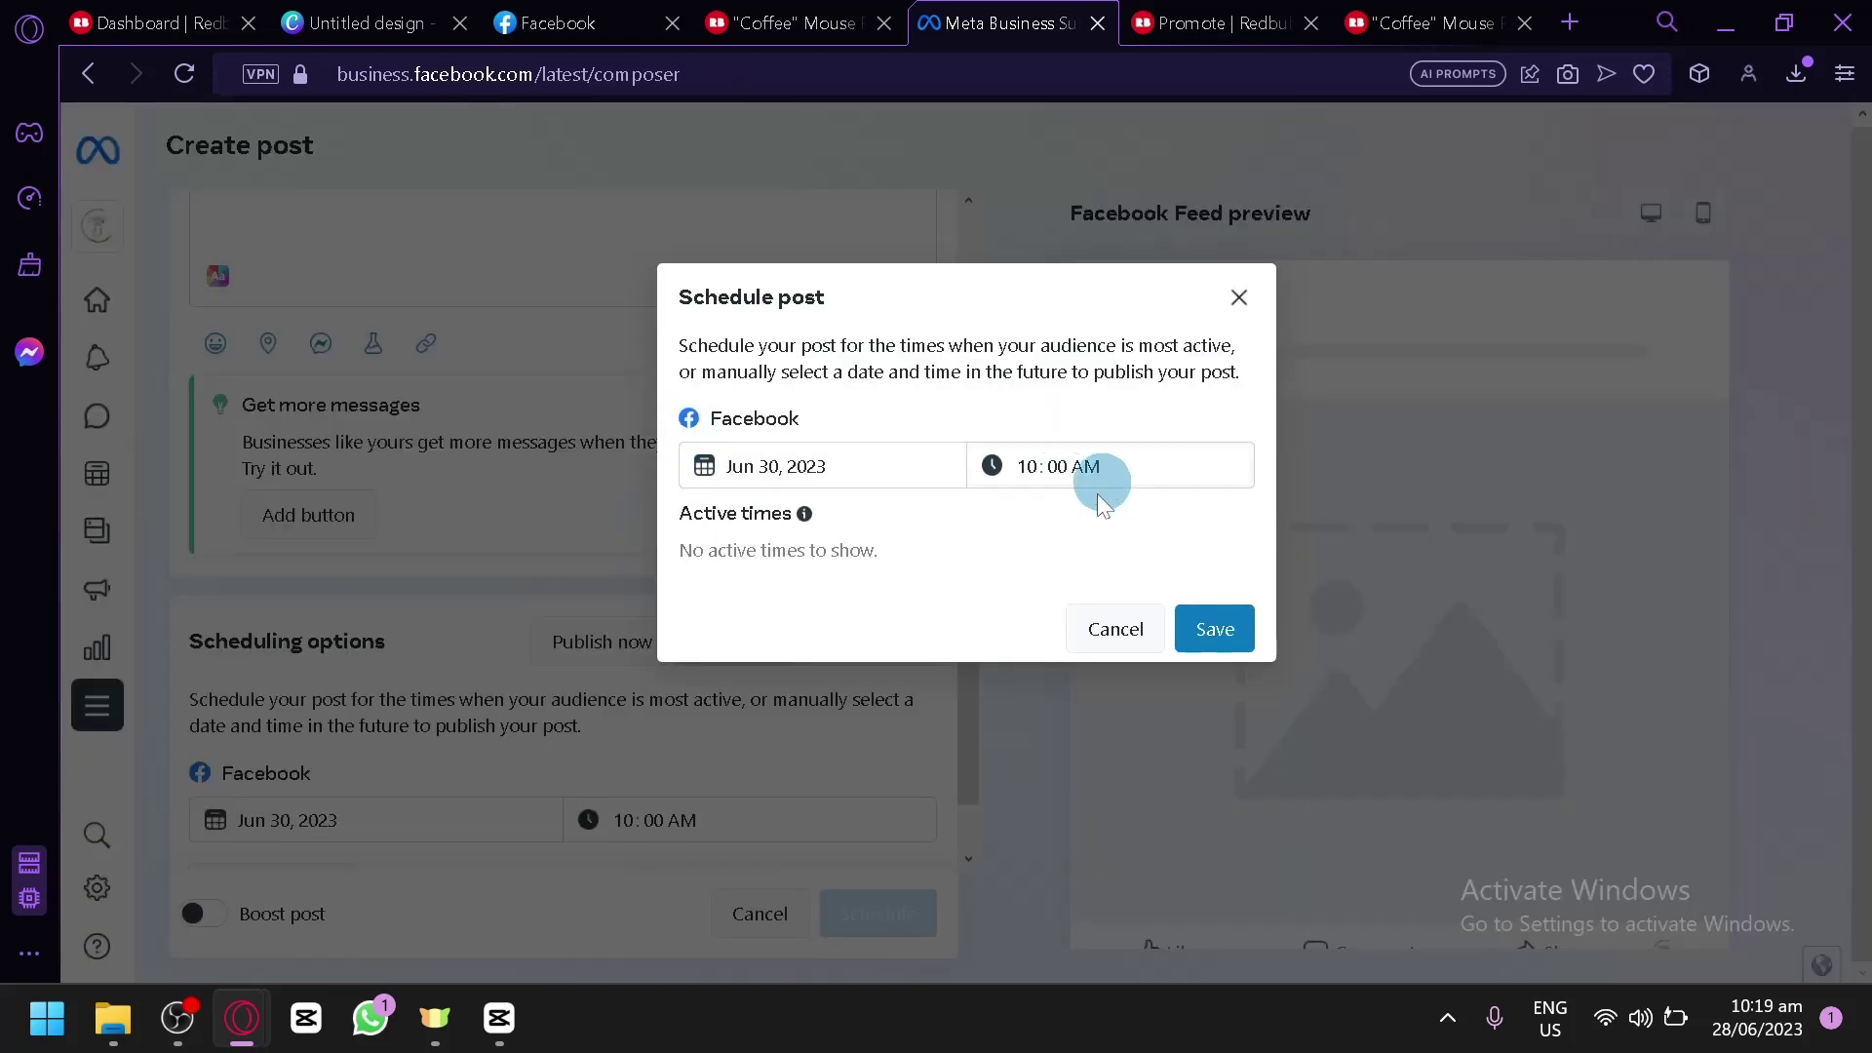
{"action": "left_click", "coordinate": [1208, 632]}
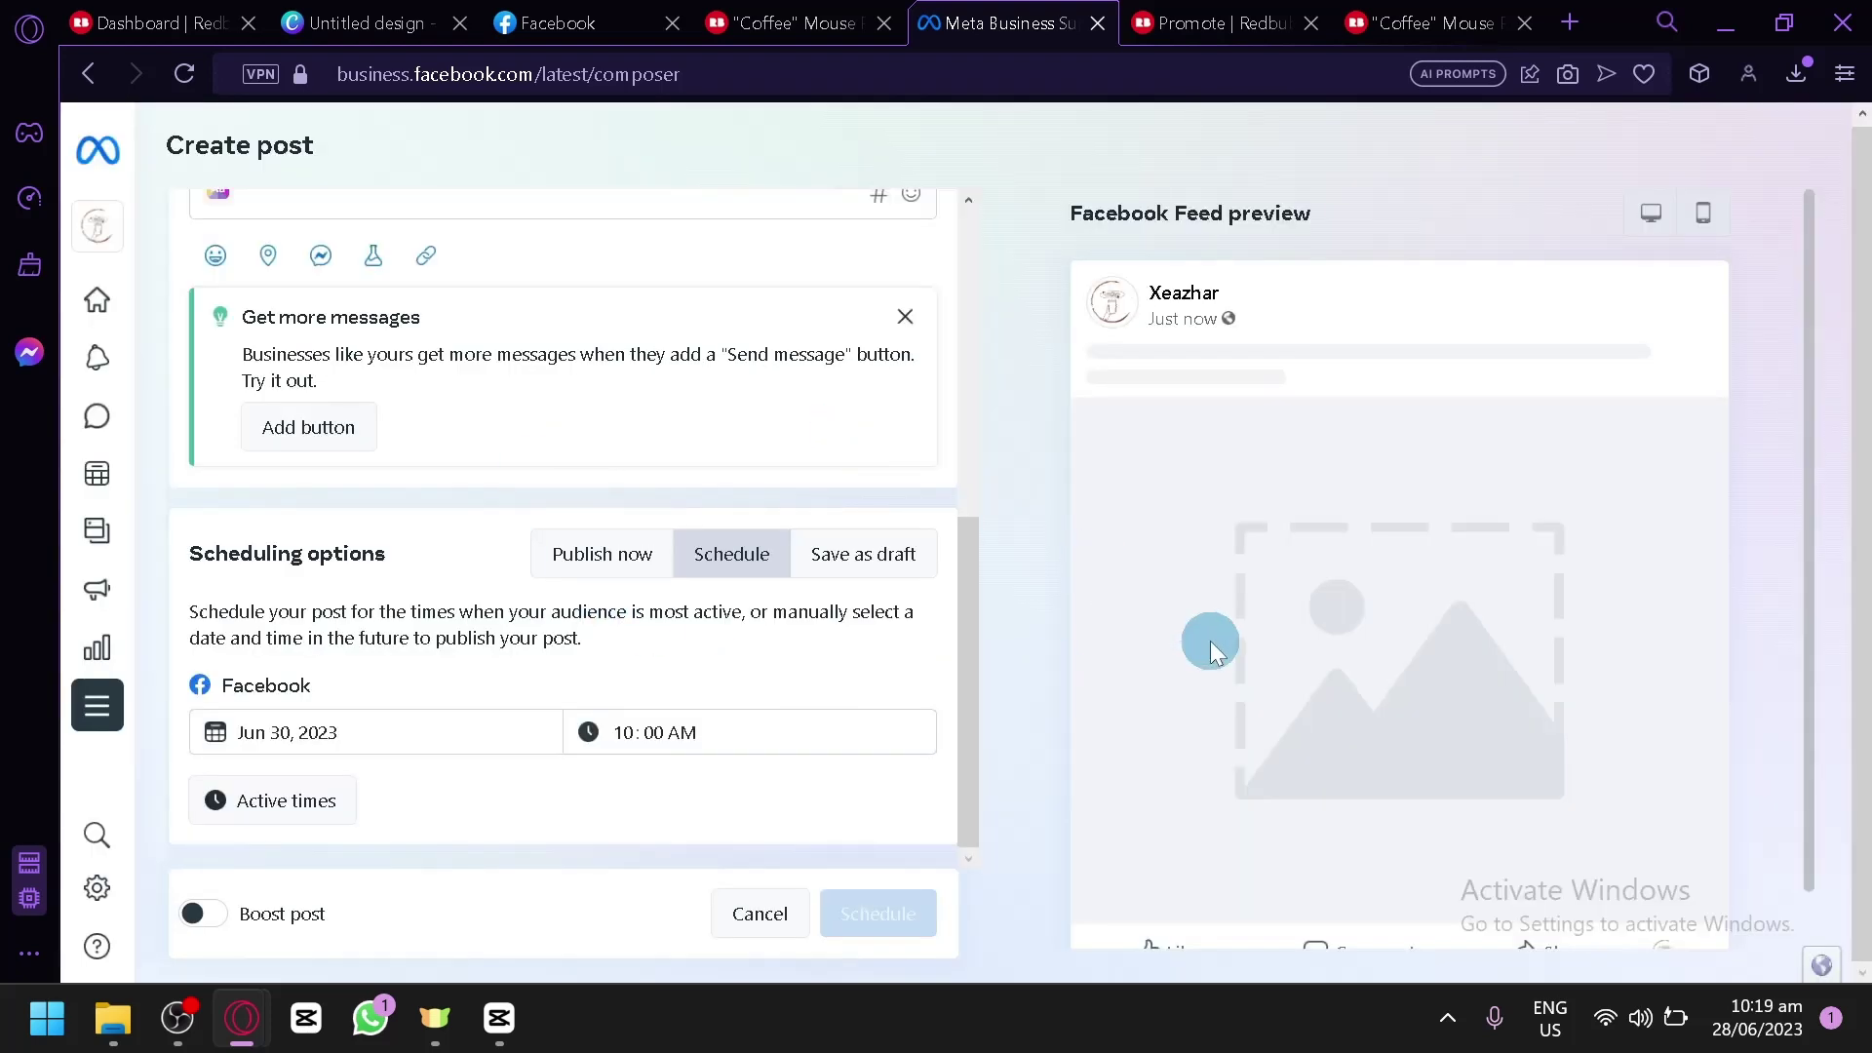
{"action": "scroll", "coordinate": [539, 468], "scroll_direction": "up", "scroll_amount": 4}
{"action": "scroll", "coordinate": [1316, 472], "scroll_direction": "down", "scroll_amount": 1}
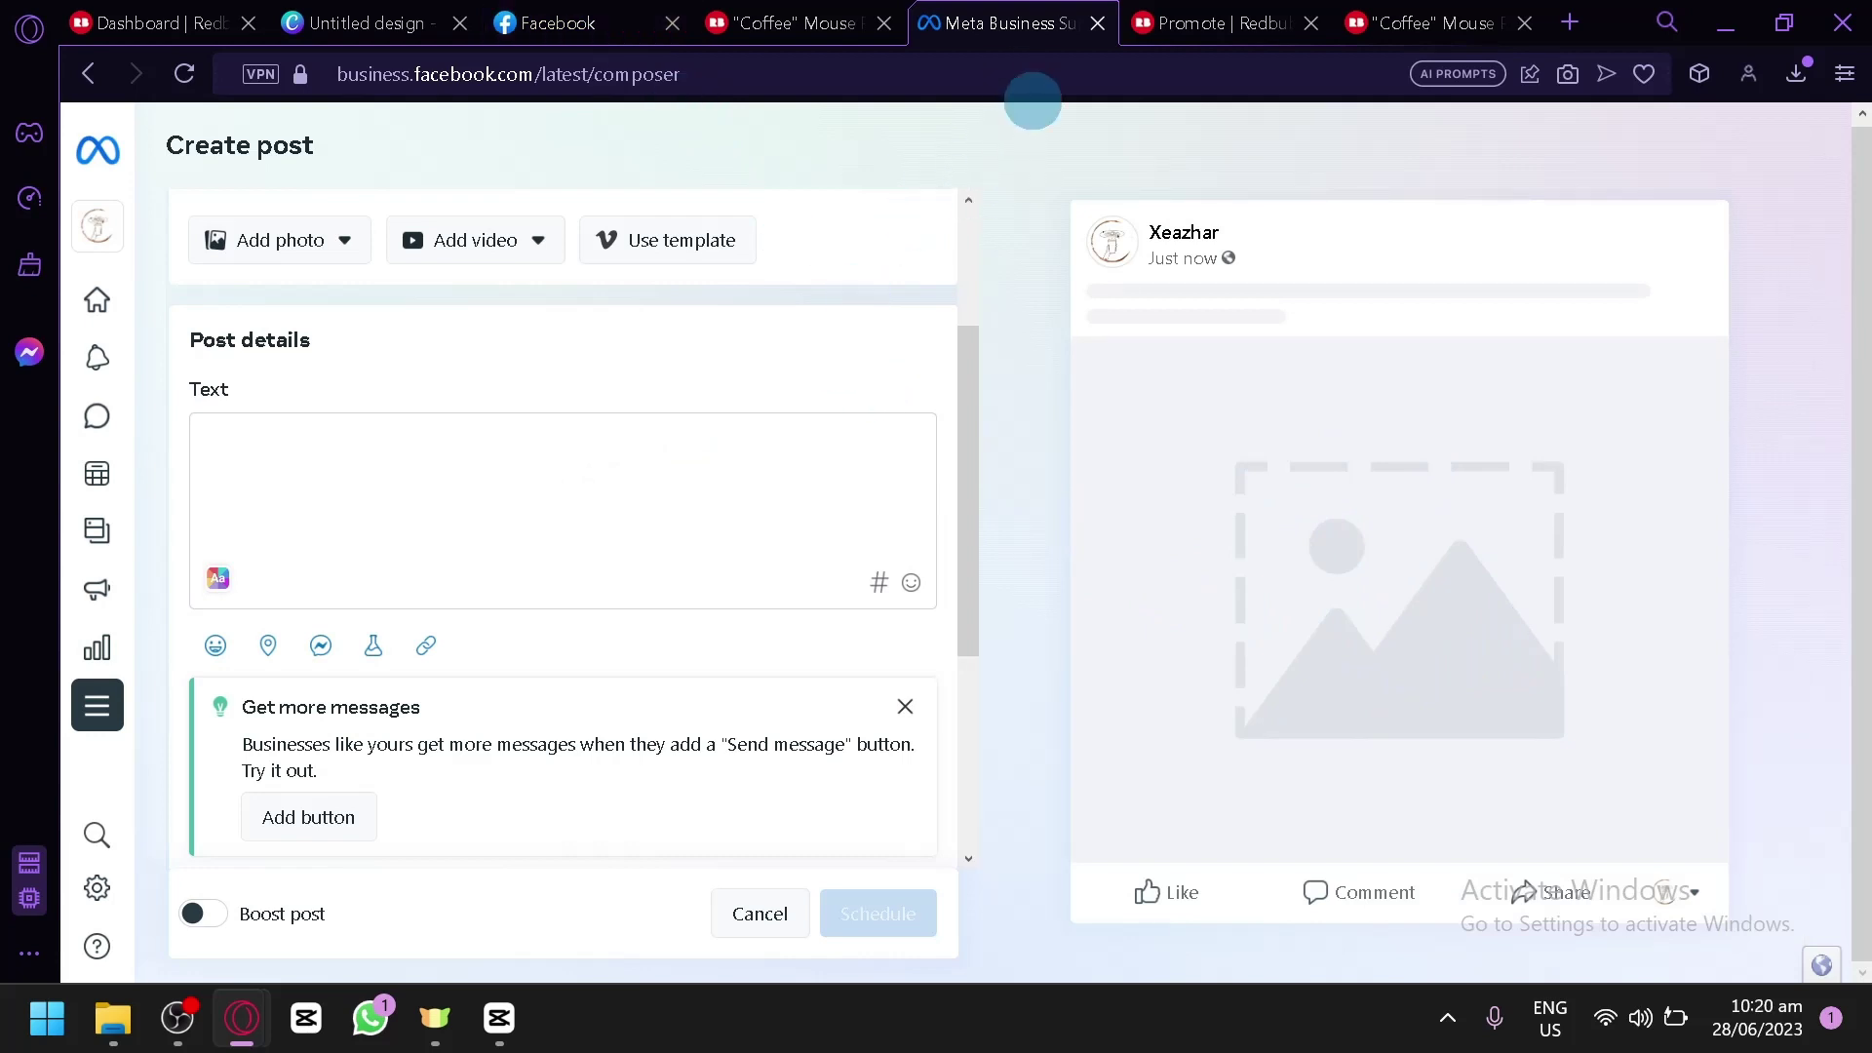
Compare the published mug post on the Facebook Page with the empty scheduled post in Meta Business Suite.
{"action": "left_click", "coordinate": [555, 19]}
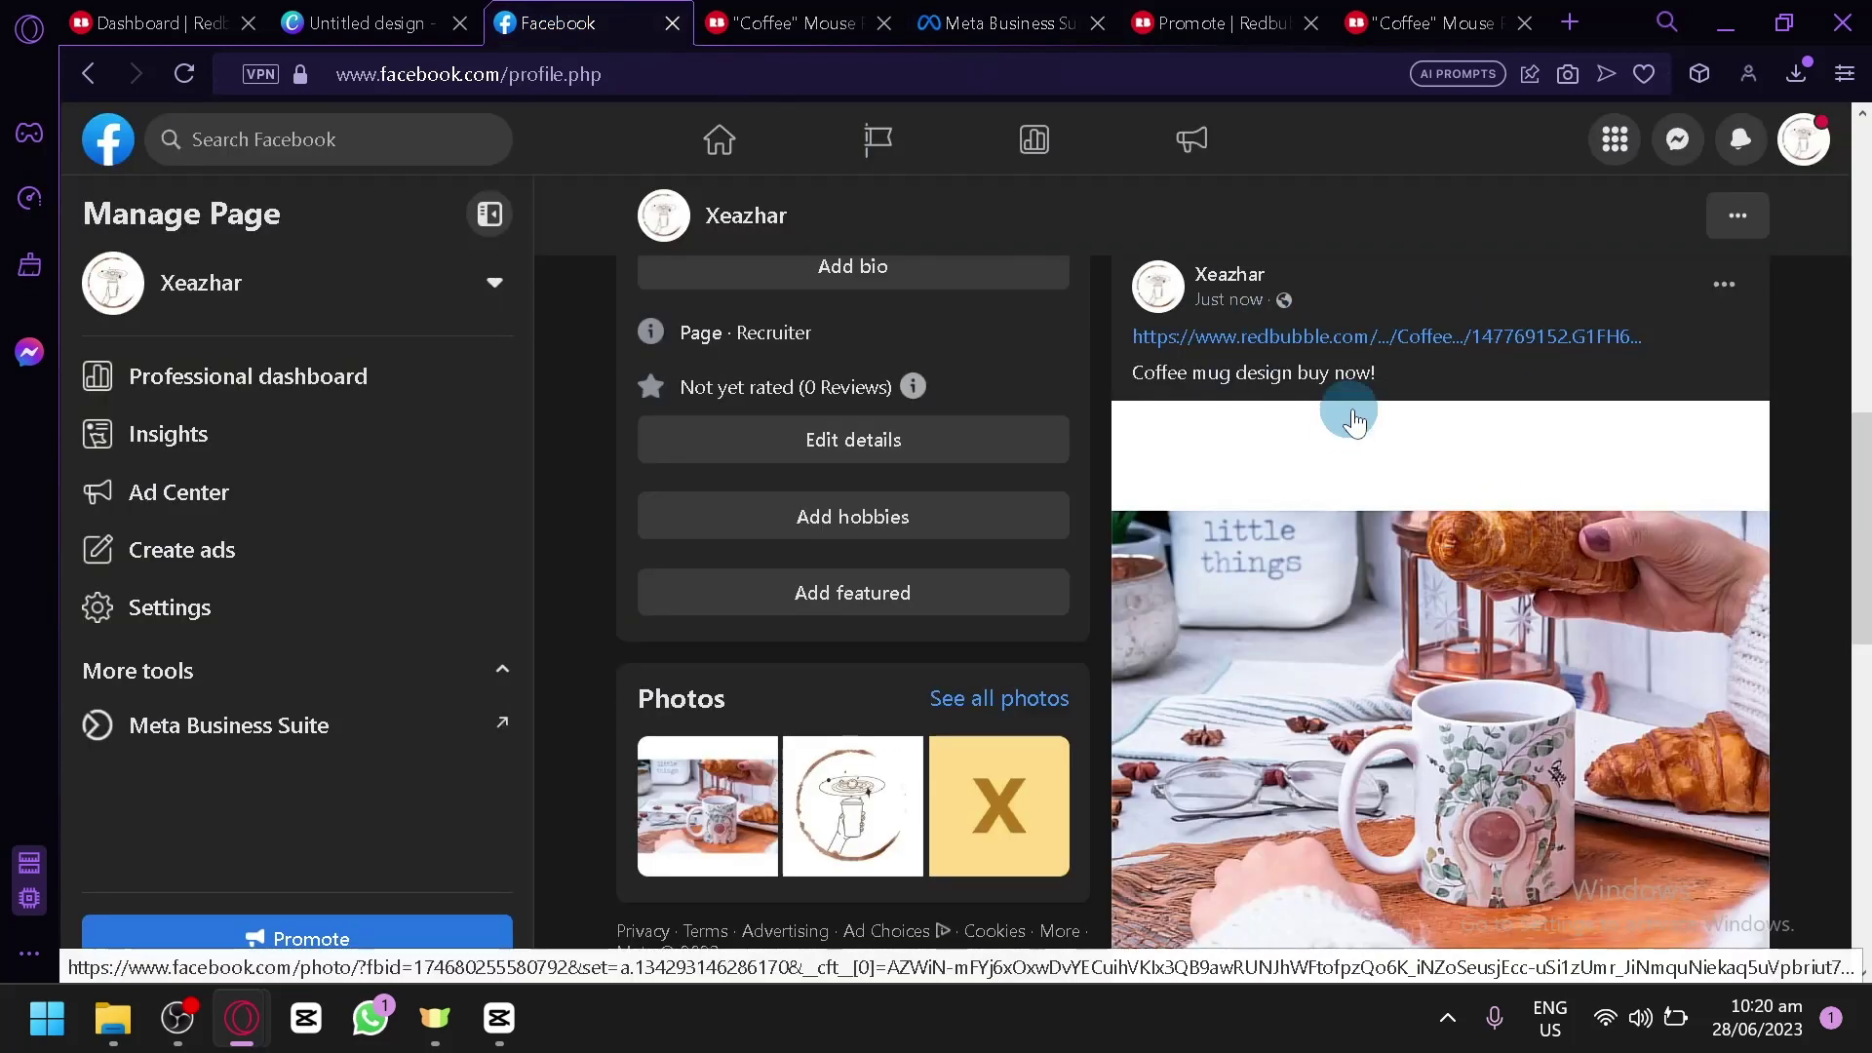
{"action": "left_click", "coordinate": [1004, 21]}
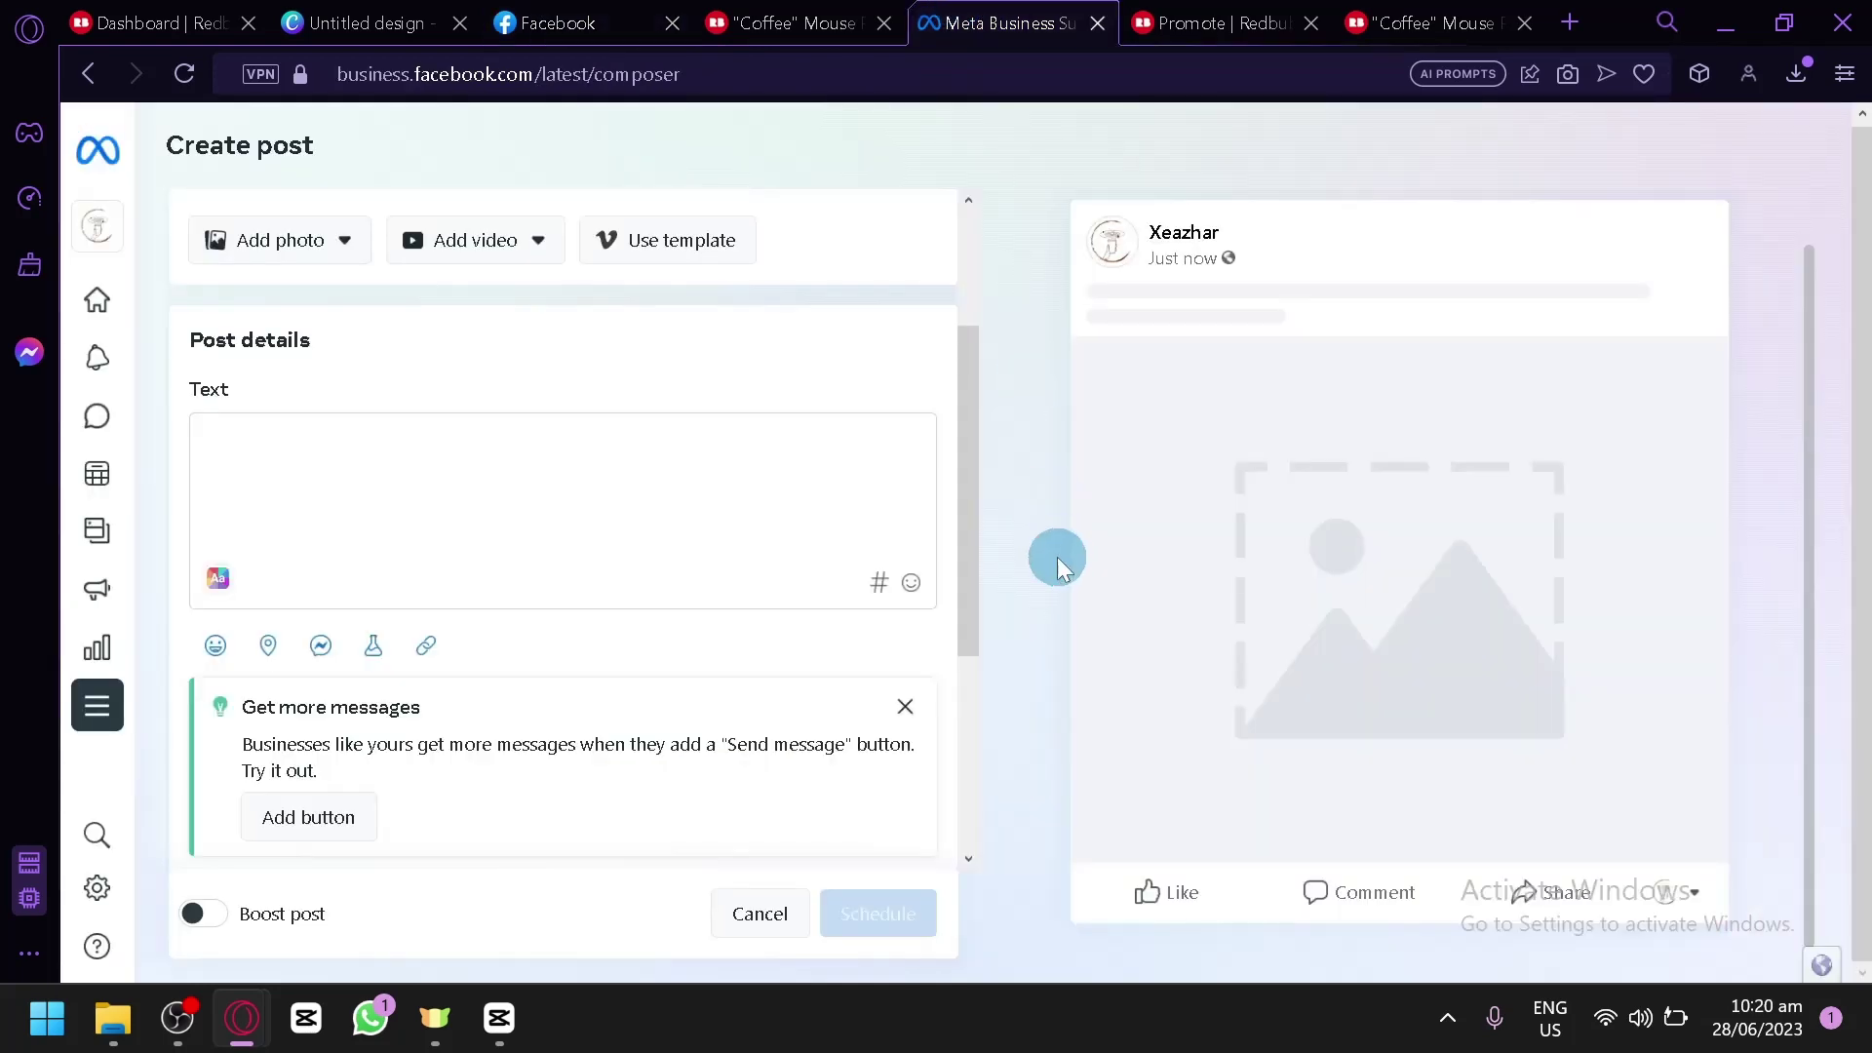
{"action": "left_click", "coordinate": [555, 19]}
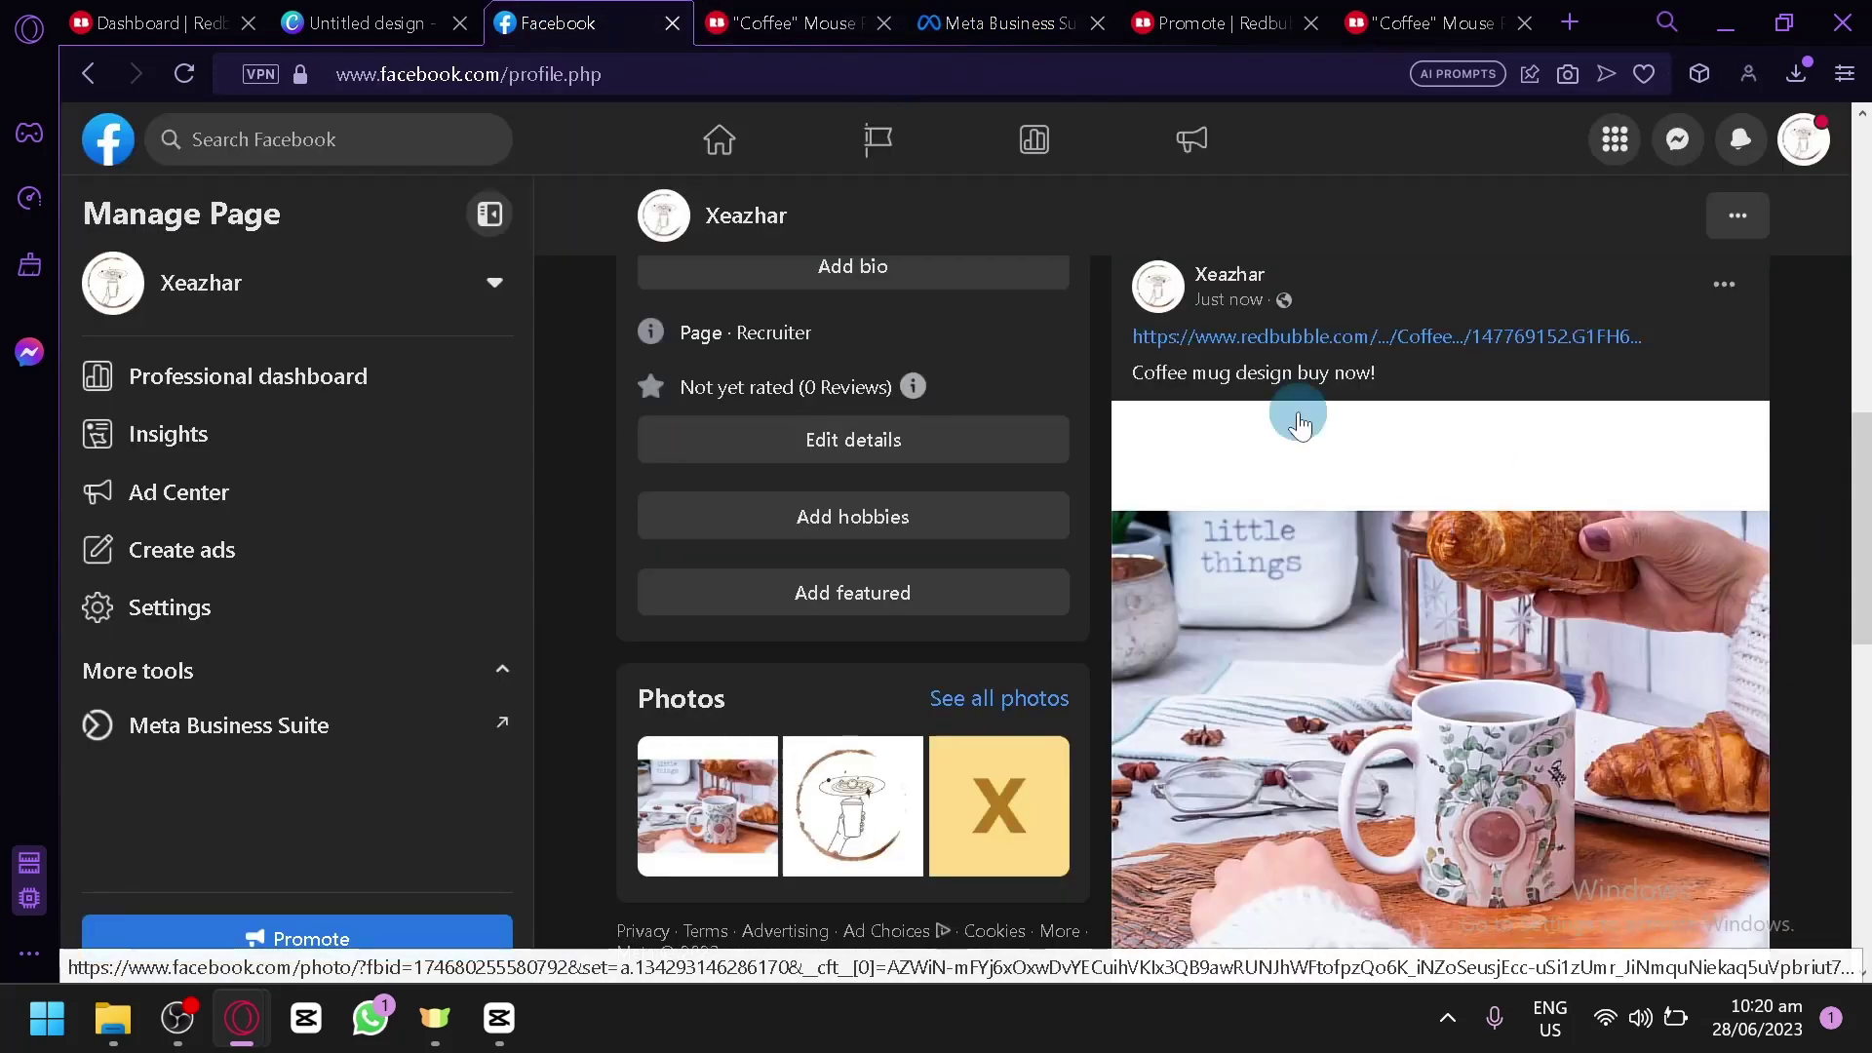
{"action": "left_click", "coordinate": [1005, 22]}
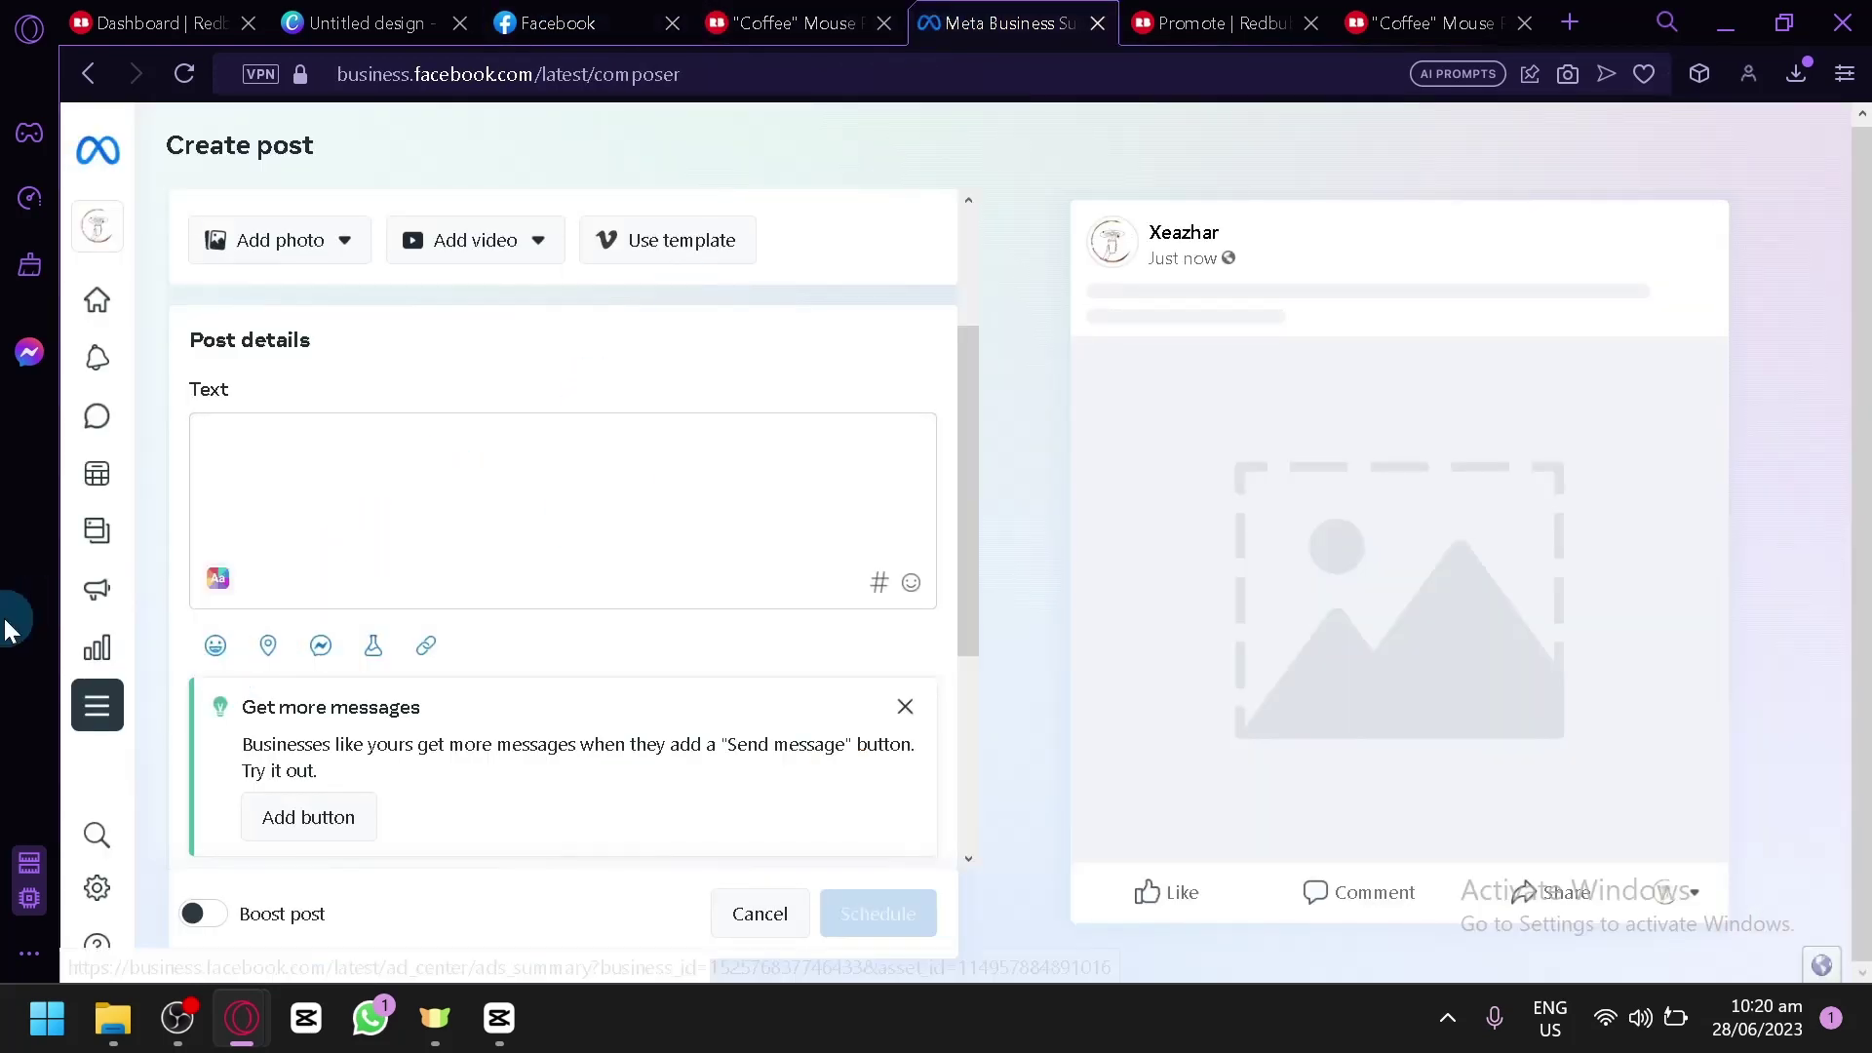
Open the Page's Insights overview, postpone the Goals notice, and view the reach chart.
{"action": "left_click", "coordinate": [107, 661]}
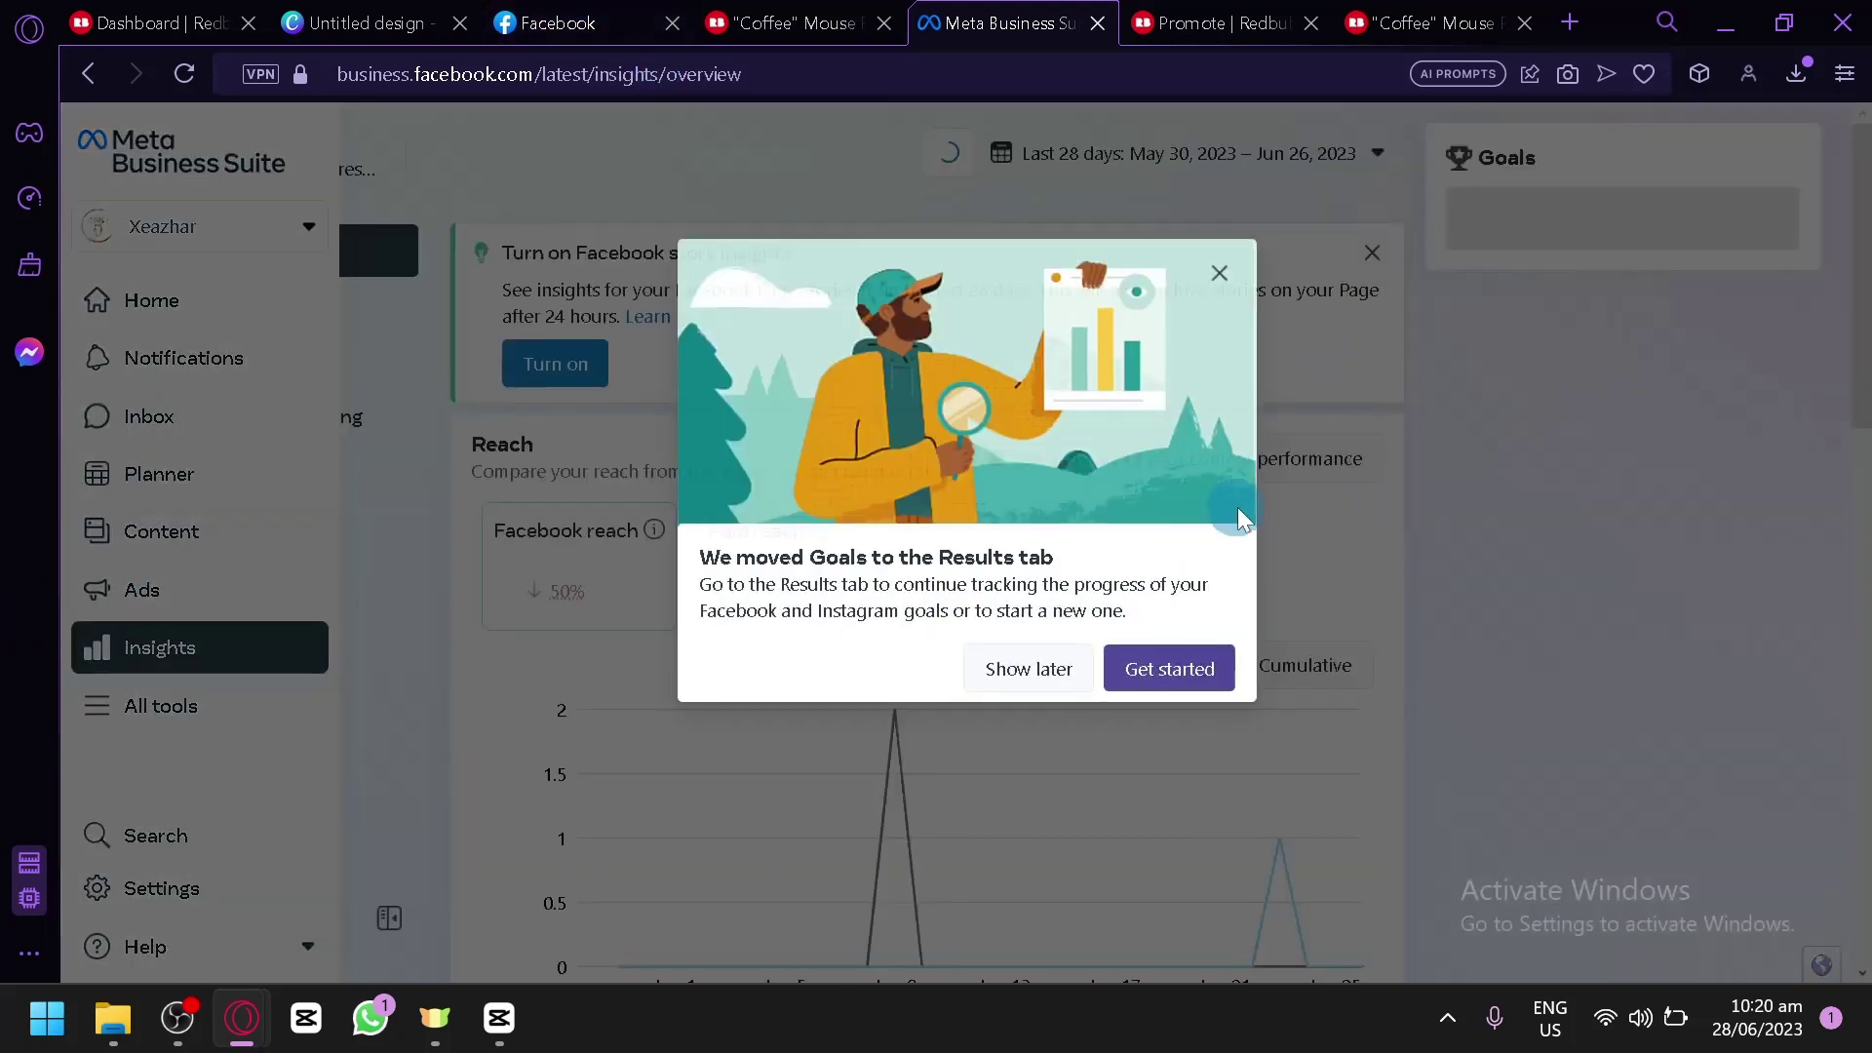
{"action": "left_click", "coordinate": [1077, 663]}
{"action": "left_click", "coordinate": [1455, 173]}
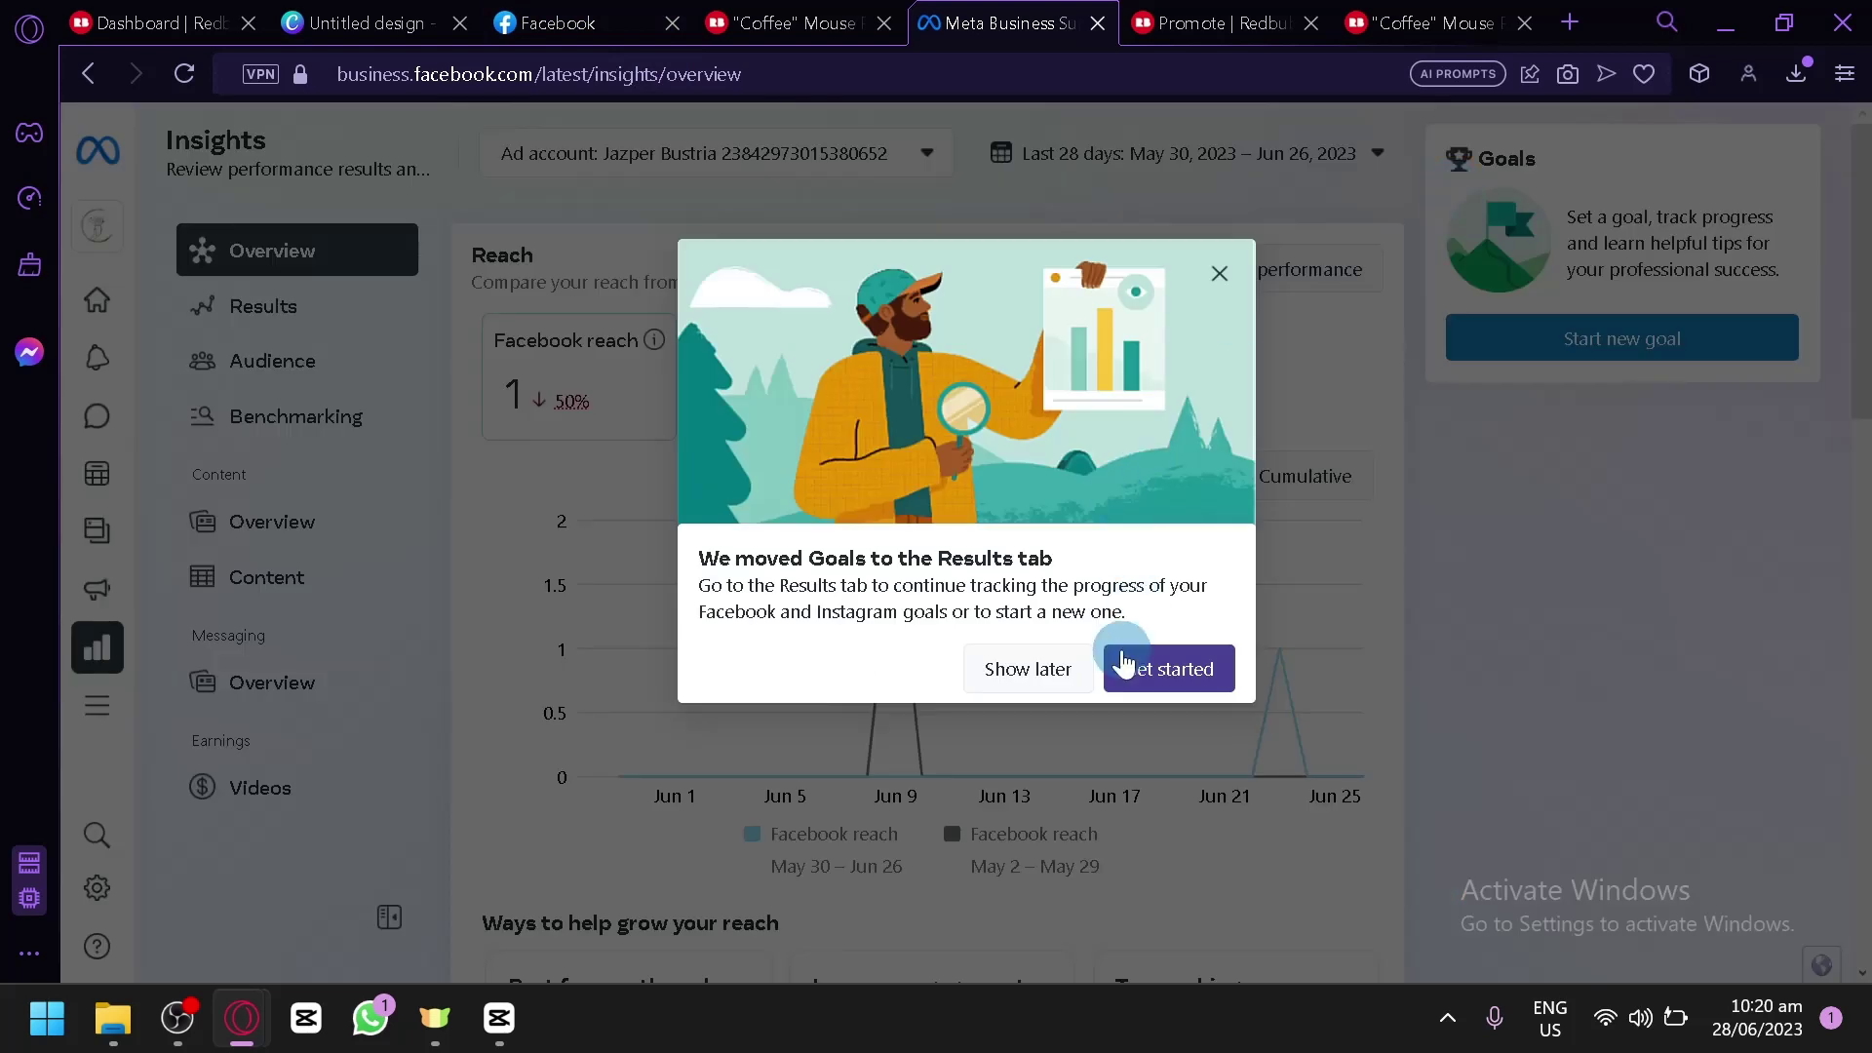
{"action": "left_click", "coordinate": [1022, 663]}
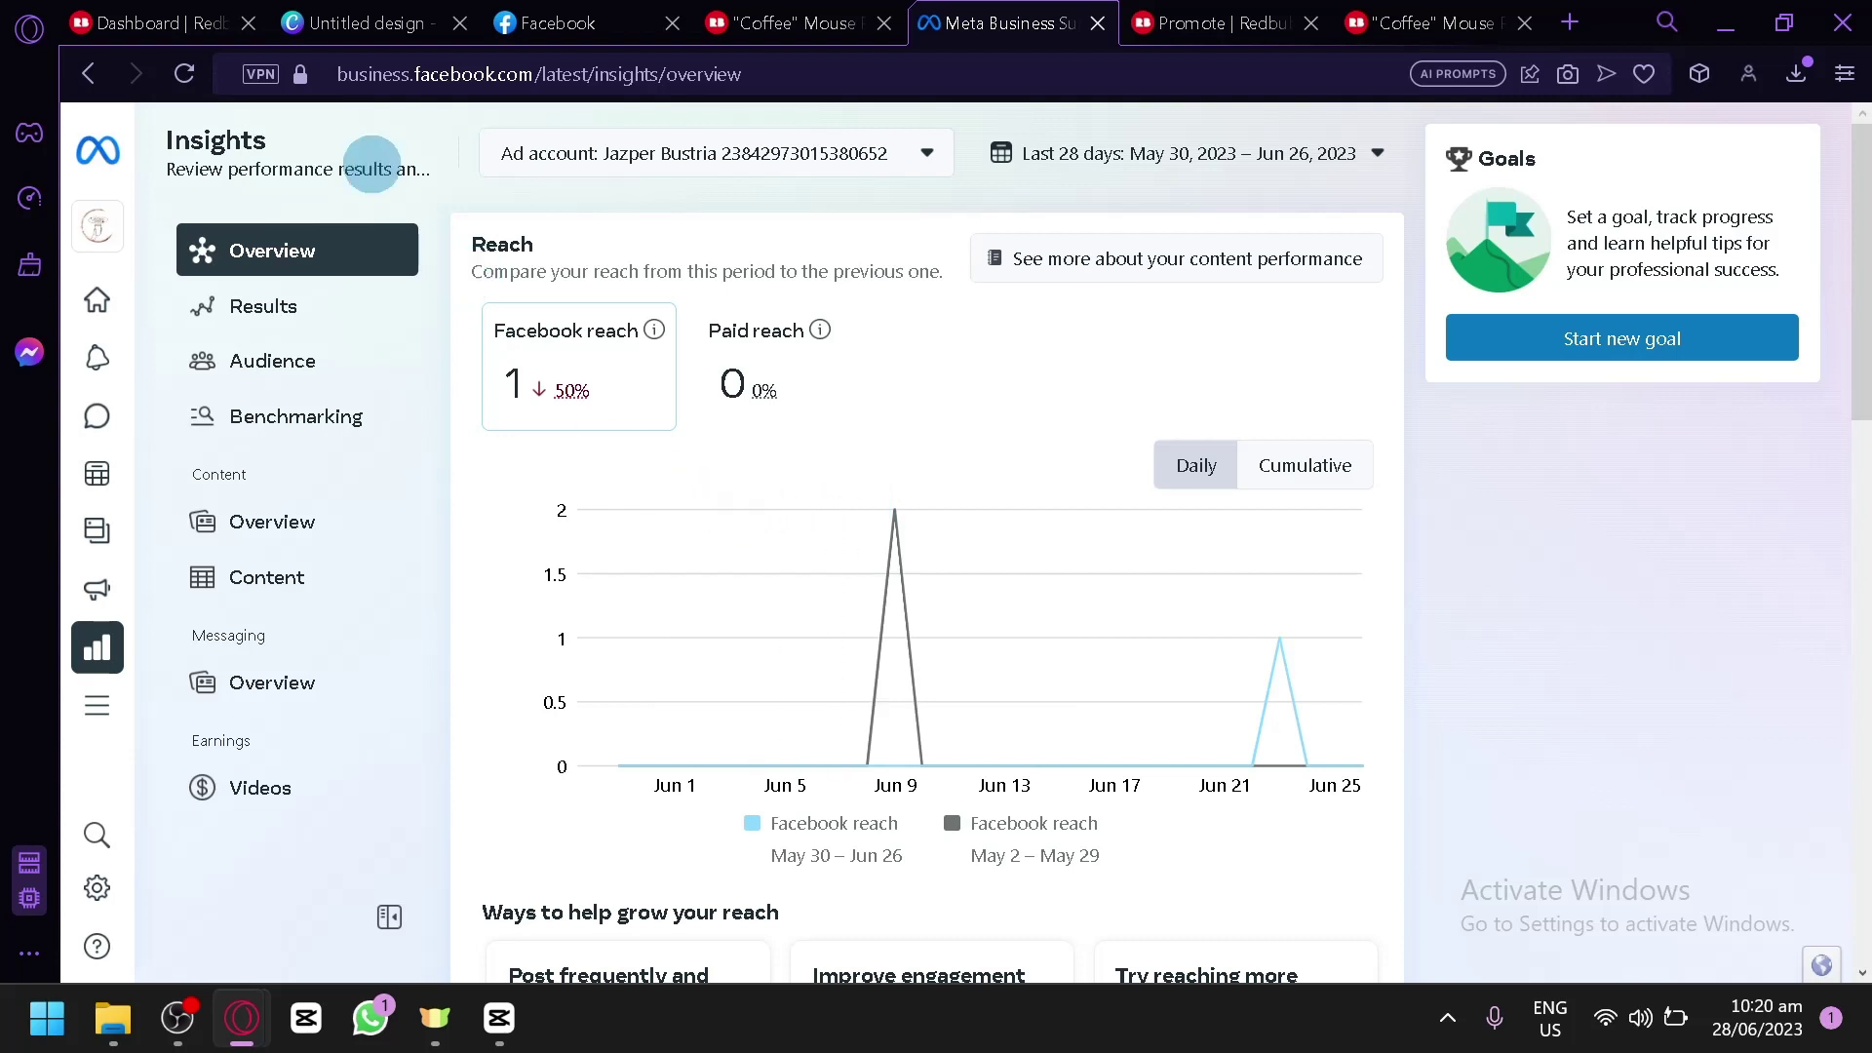
Glance at the Redbubble dashboard and return to the header of the Facebook Page.
{"action": "left_click", "coordinate": [215, 34]}
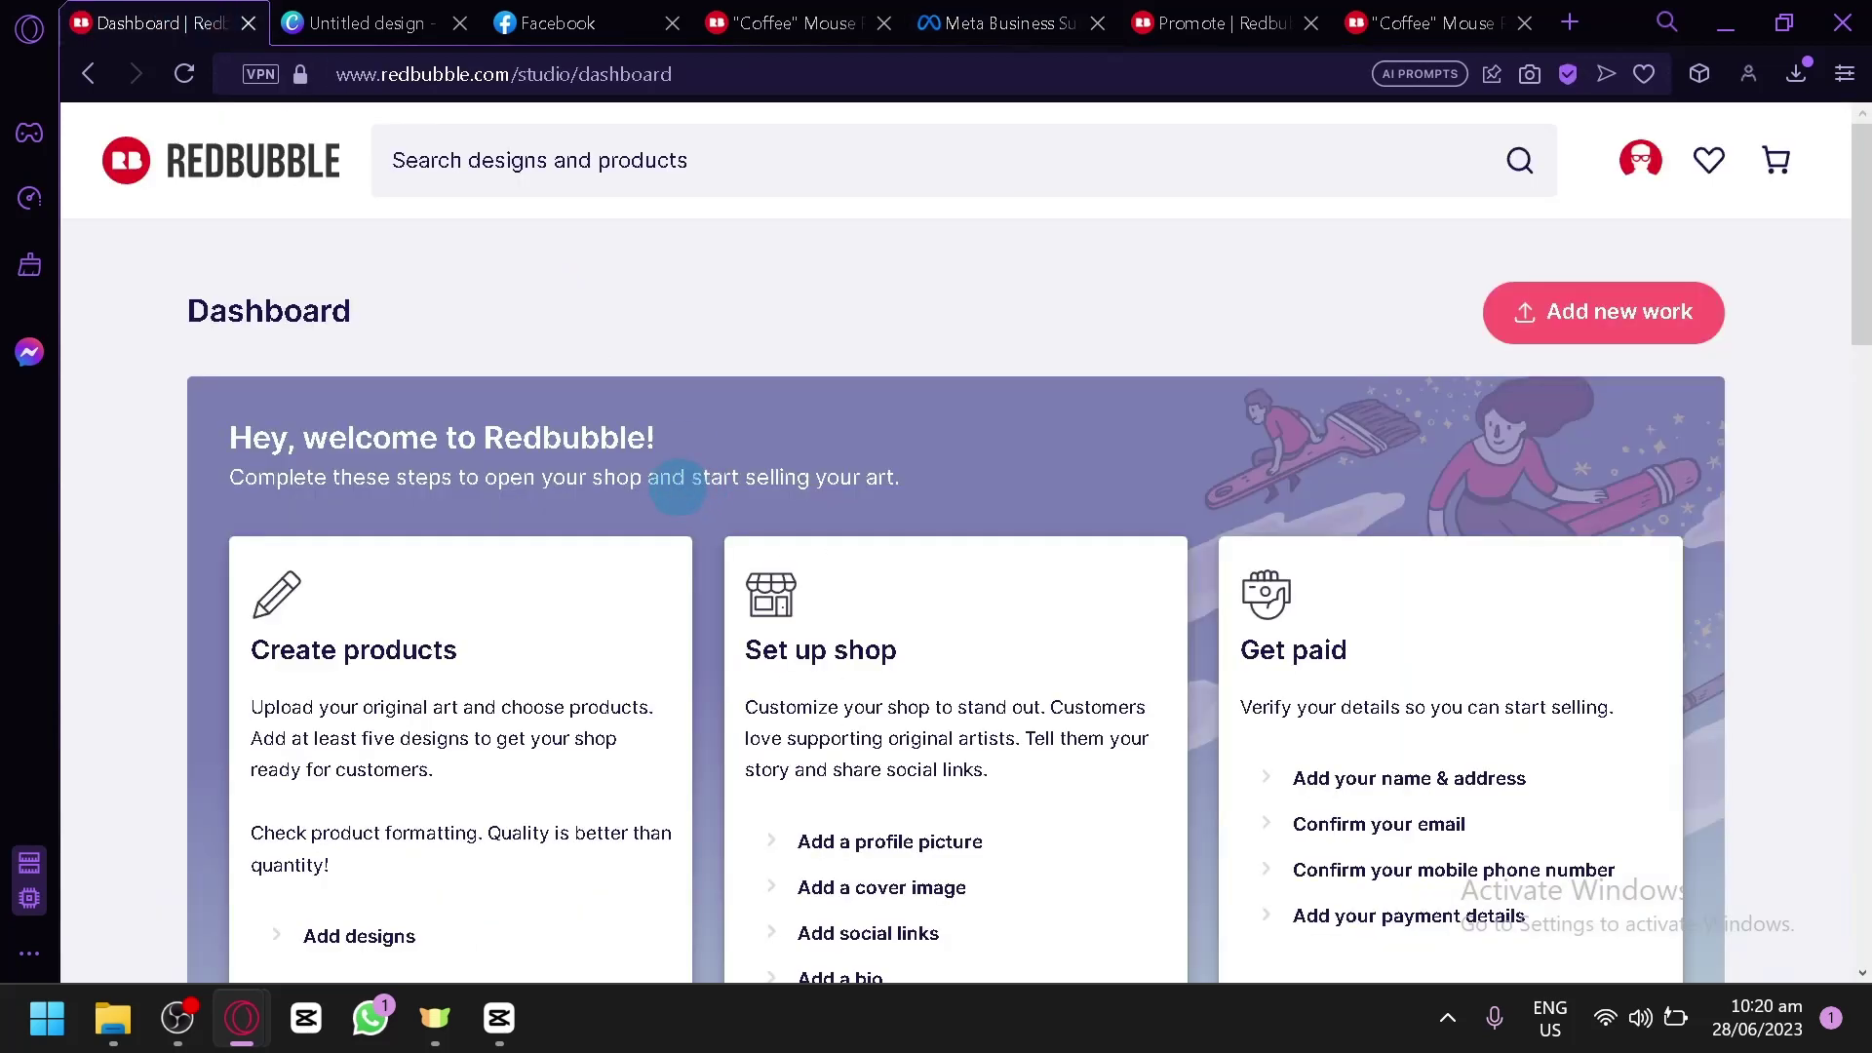
{"action": "left_click", "coordinate": [585, 22]}
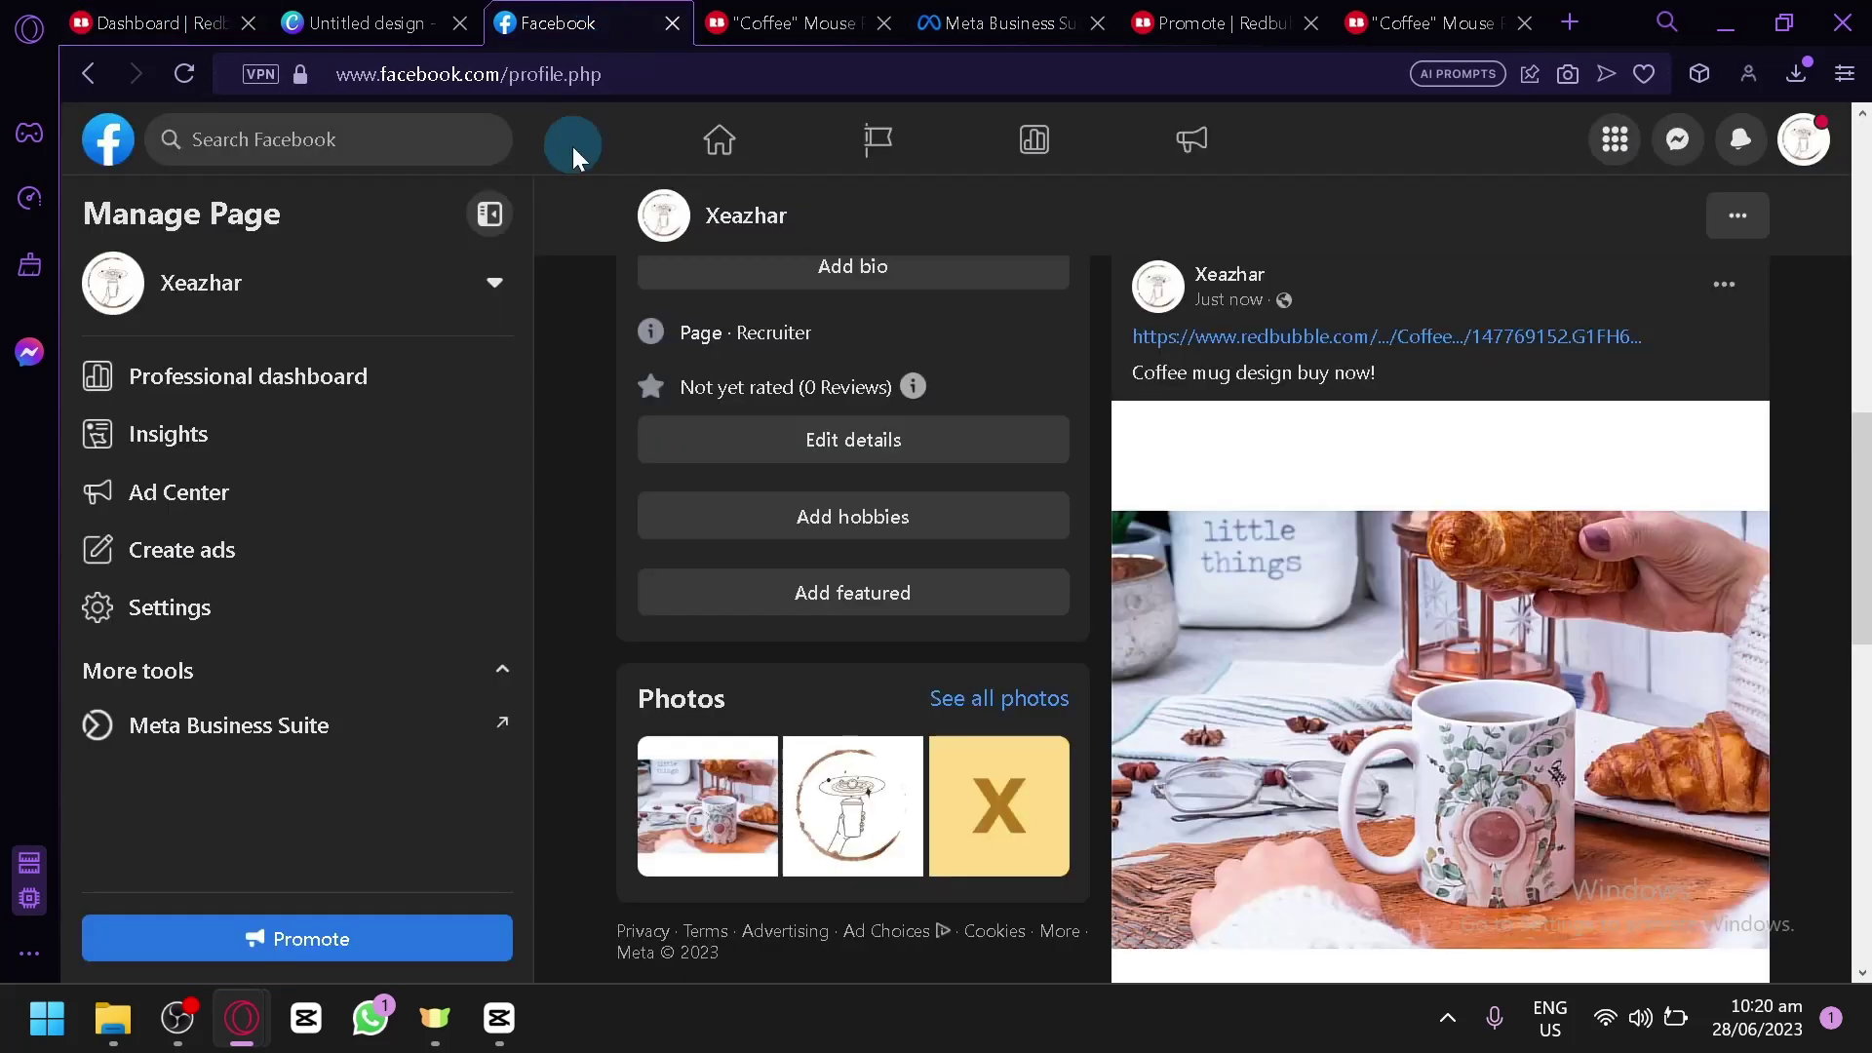
{"action": "scroll", "coordinate": [650, 448], "scroll_direction": "up", "scroll_amount": 4}
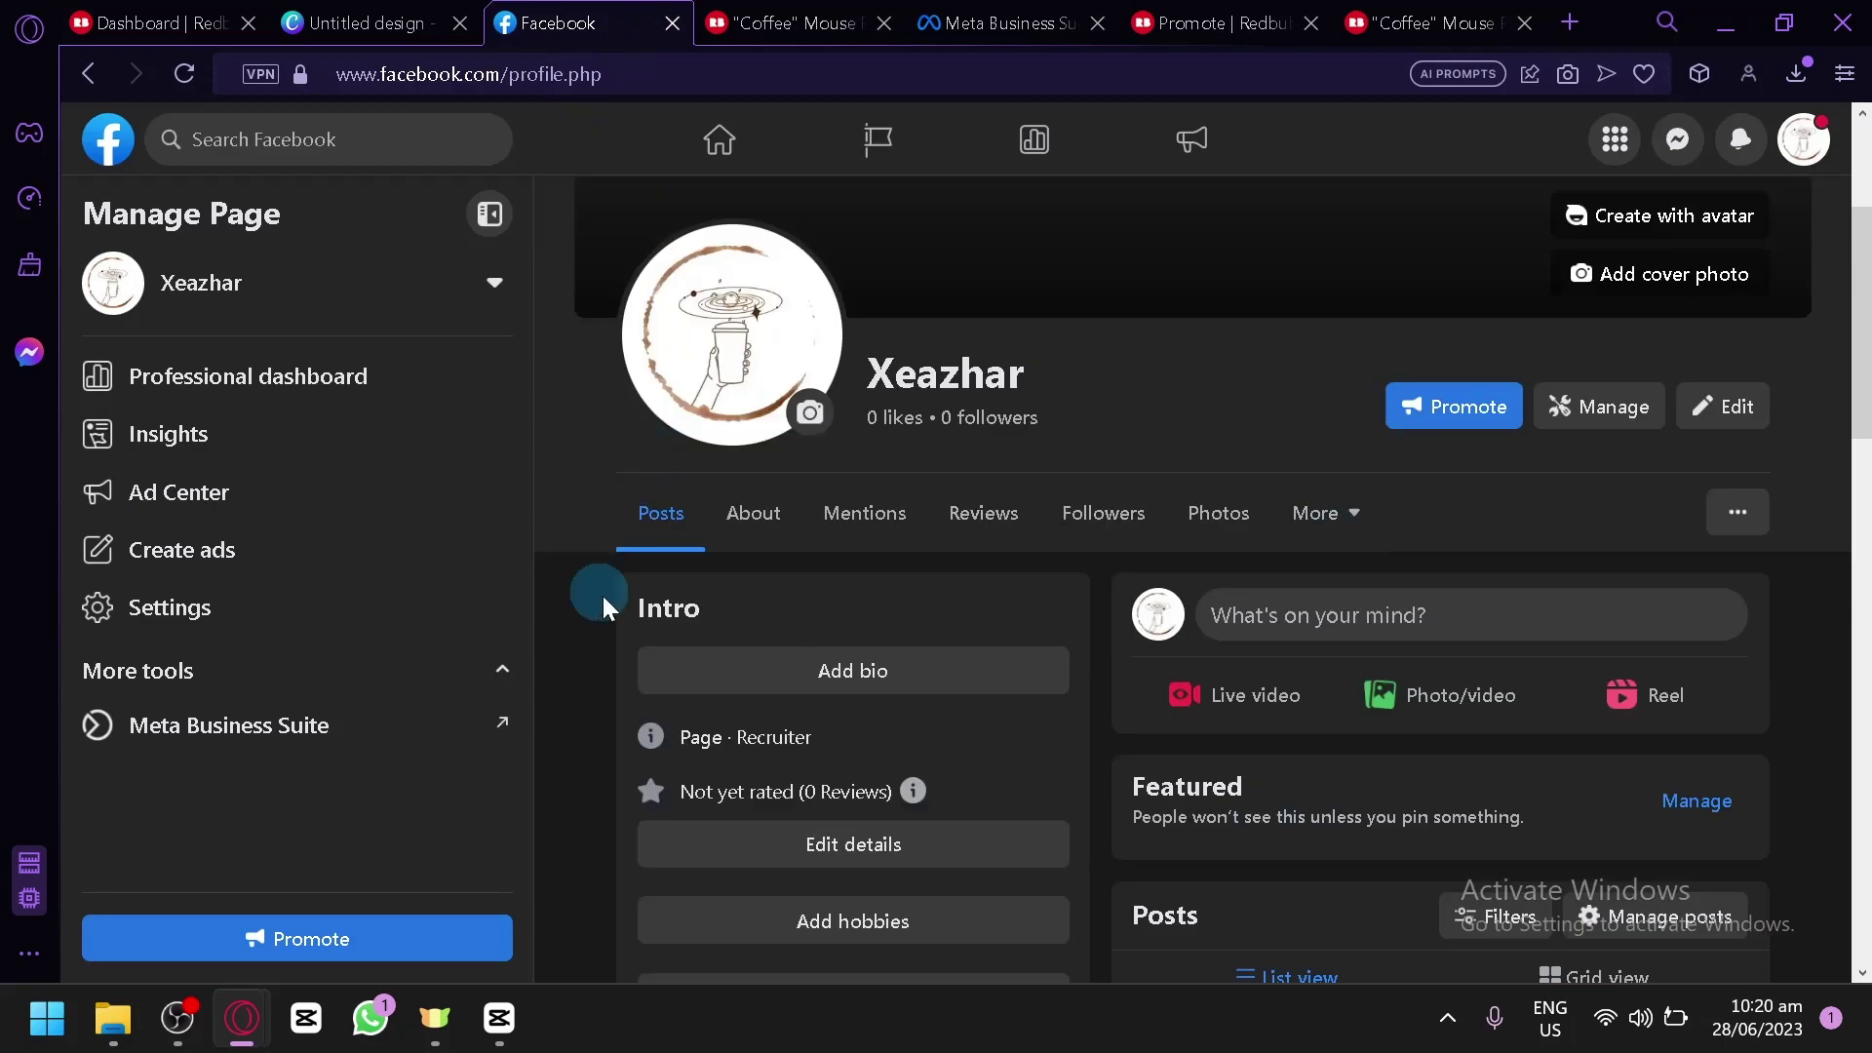